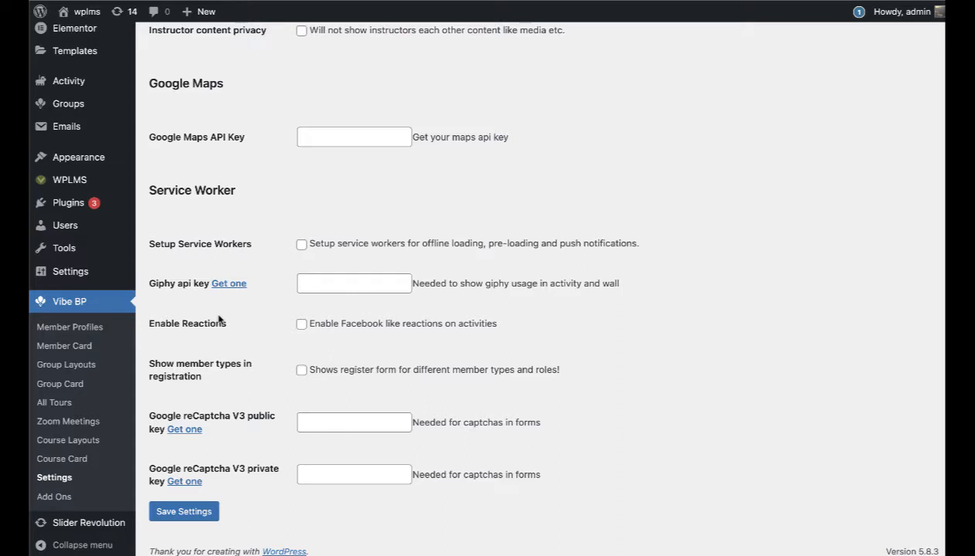
Step: Go to Users > Member Types and scroll to the table listing the five existing member types
{"action": "mouse_move", "coordinate": [87, 234]}
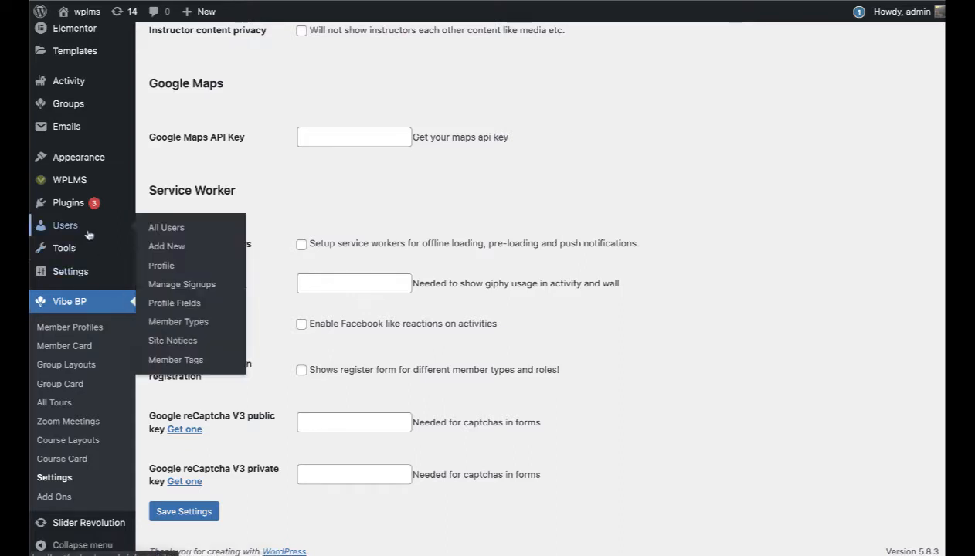
{"action": "left_click", "coordinate": [182, 324]}
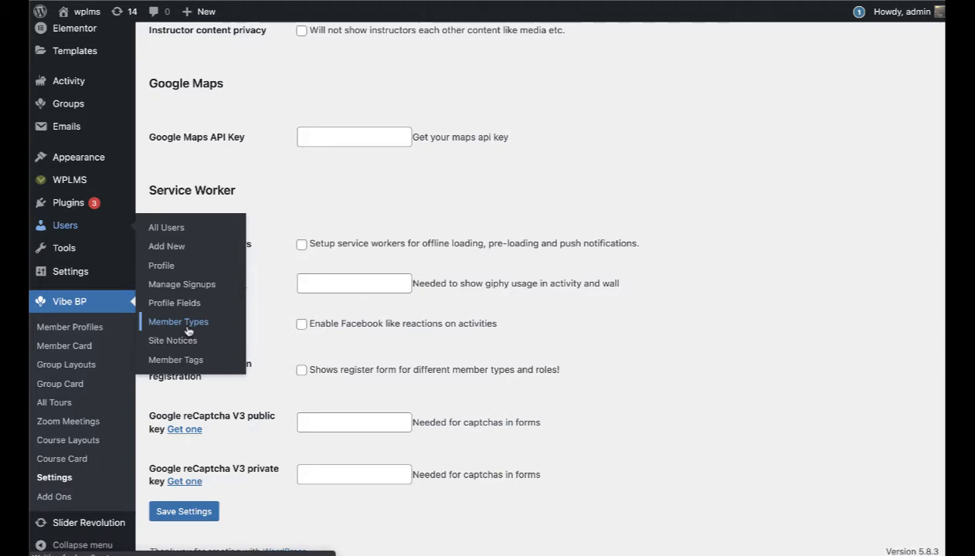
{"action": "scroll", "coordinate": [458, 354], "scroll_direction": "down", "scroll_amount": 3}
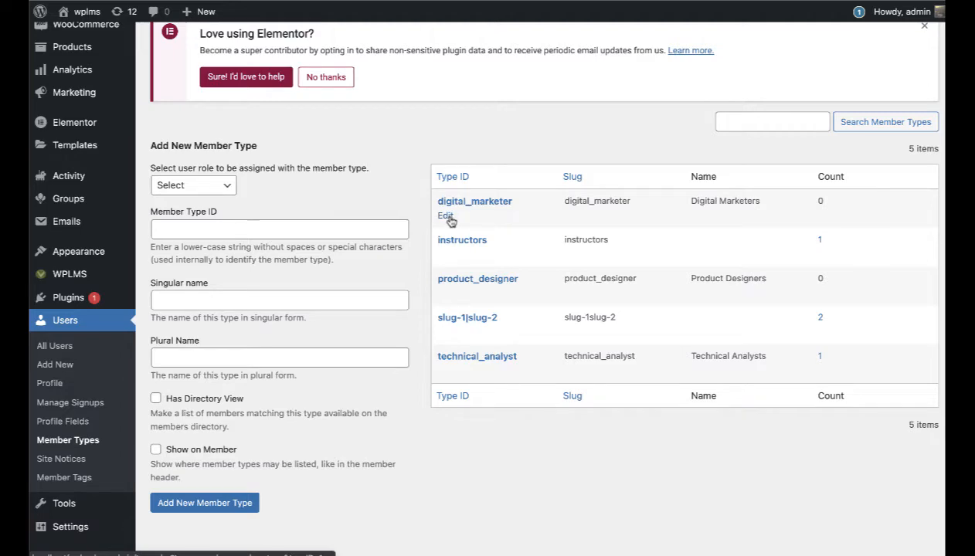
{"action": "scroll", "coordinate": [174, 355], "scroll_direction": "down", "scroll_amount": 2}
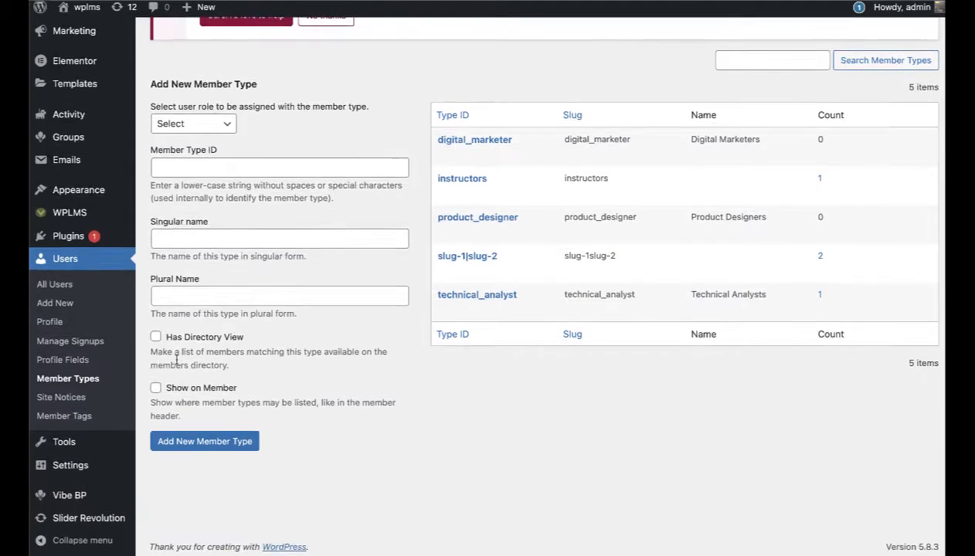
Step: Bring up the Members section of the Vibe BP BuddyPress settings
{"action": "mouse_move", "coordinate": [71, 502]}
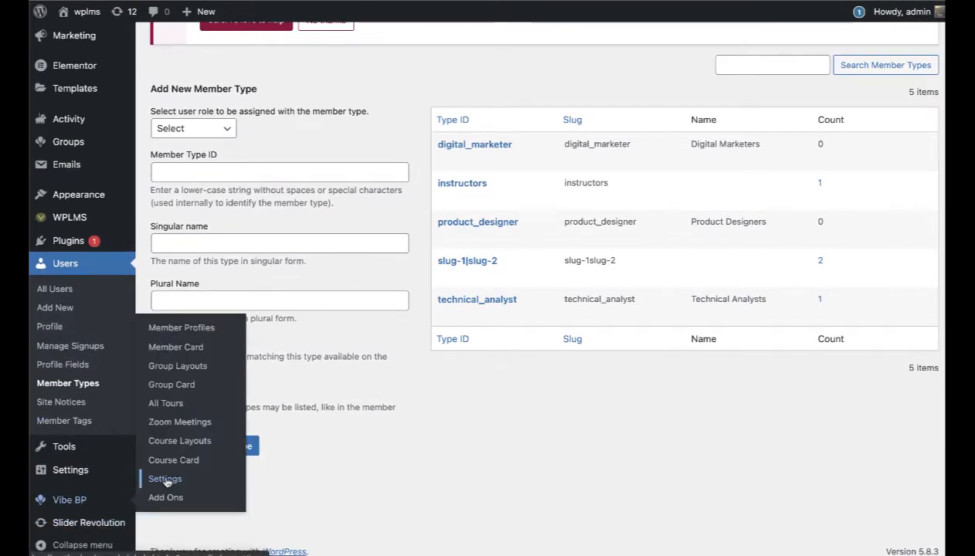
{"action": "left_click", "coordinate": [166, 480]}
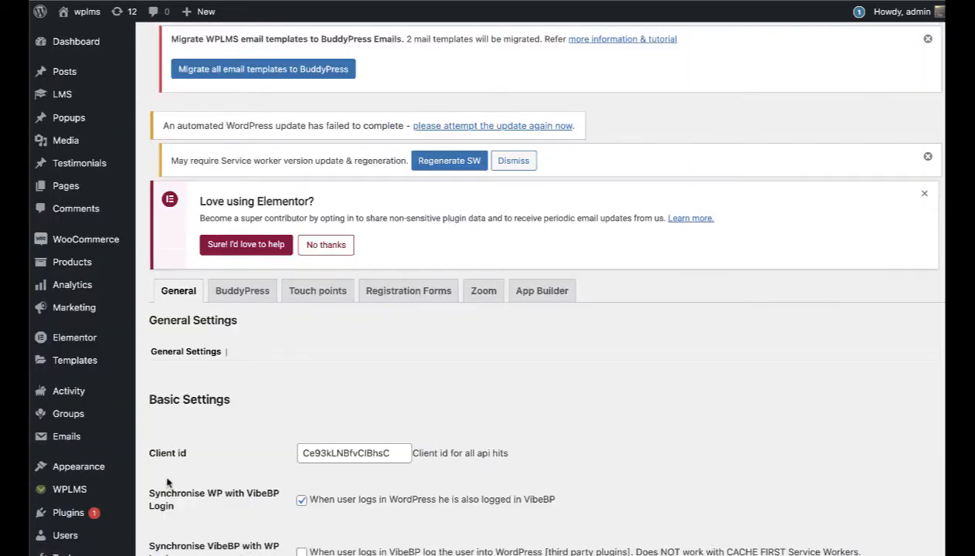
{"action": "left_click", "coordinate": [244, 298]}
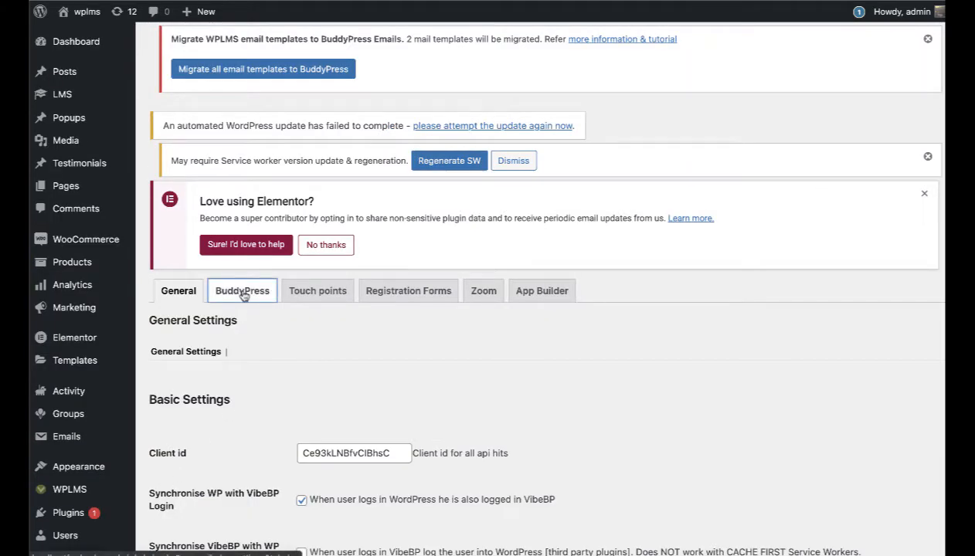
{"action": "left_click", "coordinate": [244, 363]}
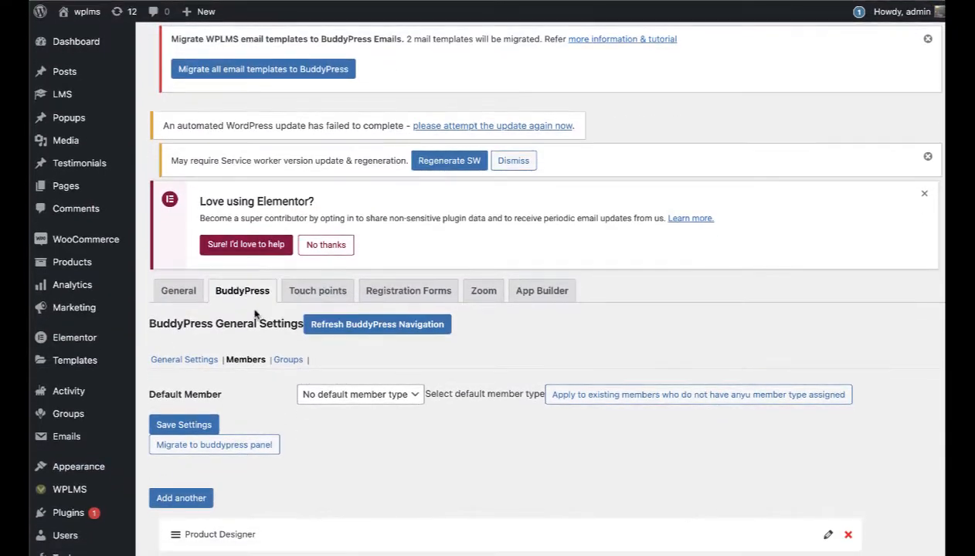
{"action": "scroll", "coordinate": [248, 332], "scroll_direction": "down", "scroll_amount": 3}
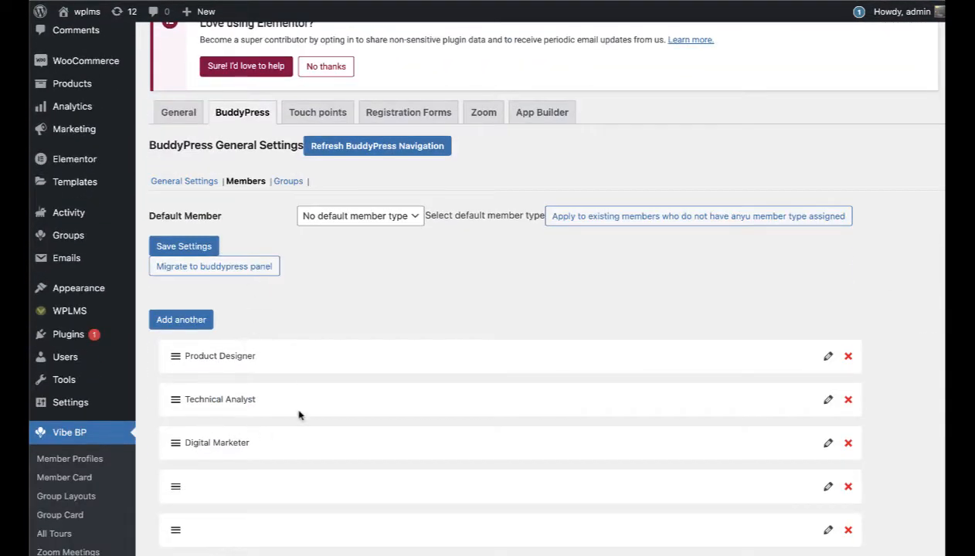
{"action": "scroll", "coordinate": [303, 410], "scroll_direction": "down", "scroll_amount": 2}
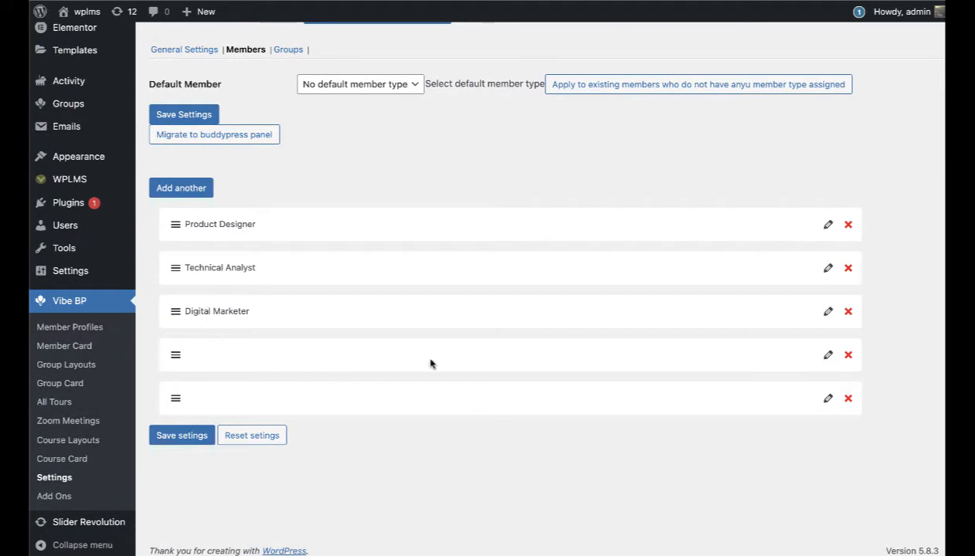
Step: Delete the two blank member-type rows, leaving Product Designer, Technical Analyst and Digital Marketer
{"action": "left_click", "coordinate": [847, 354]}
{"action": "left_click", "coordinate": [847, 355]}
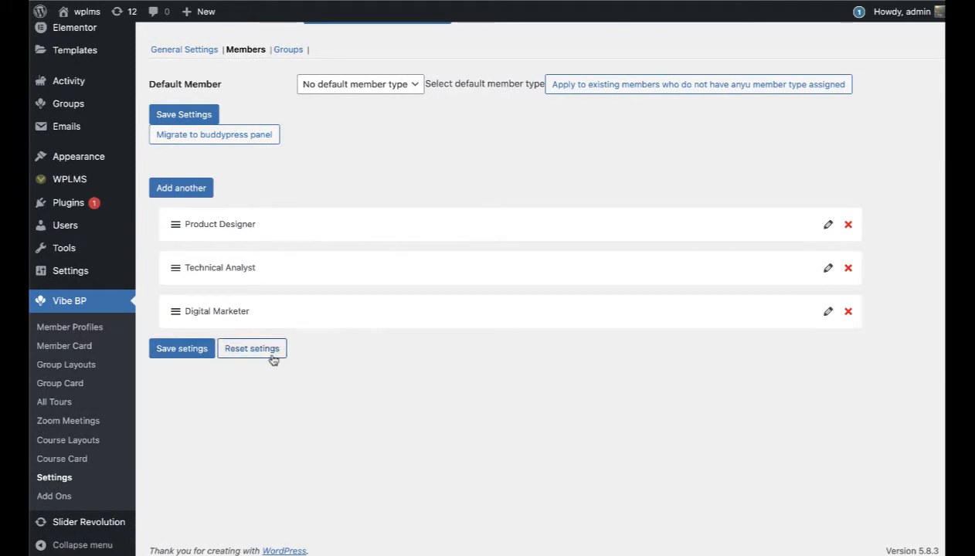
{"action": "scroll", "coordinate": [272, 362], "scroll_direction": "up", "scroll_amount": 2}
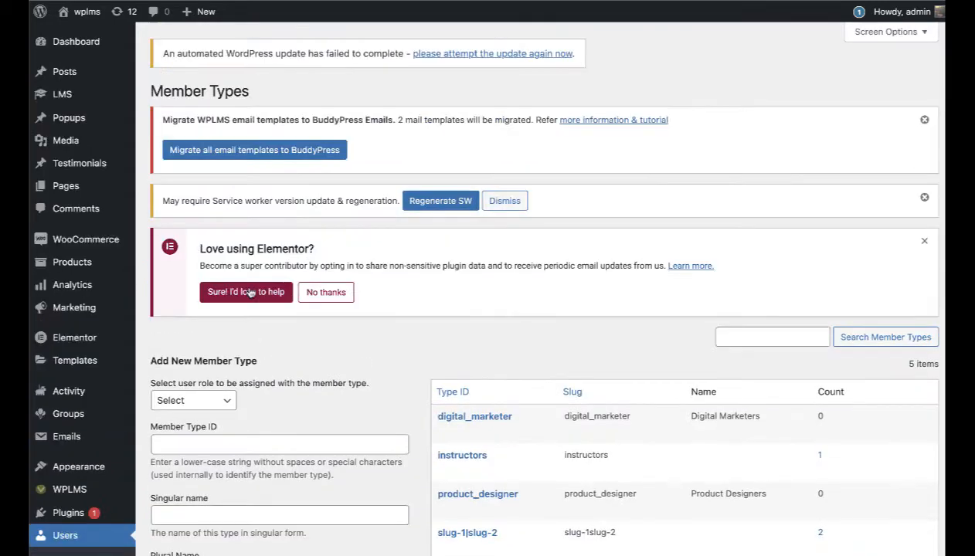
Step: Reload the Member Types page and delete the slug-1|slug-2 member type
{"action": "scroll", "coordinate": [394, 355], "scroll_direction": "down", "scroll_amount": 2}
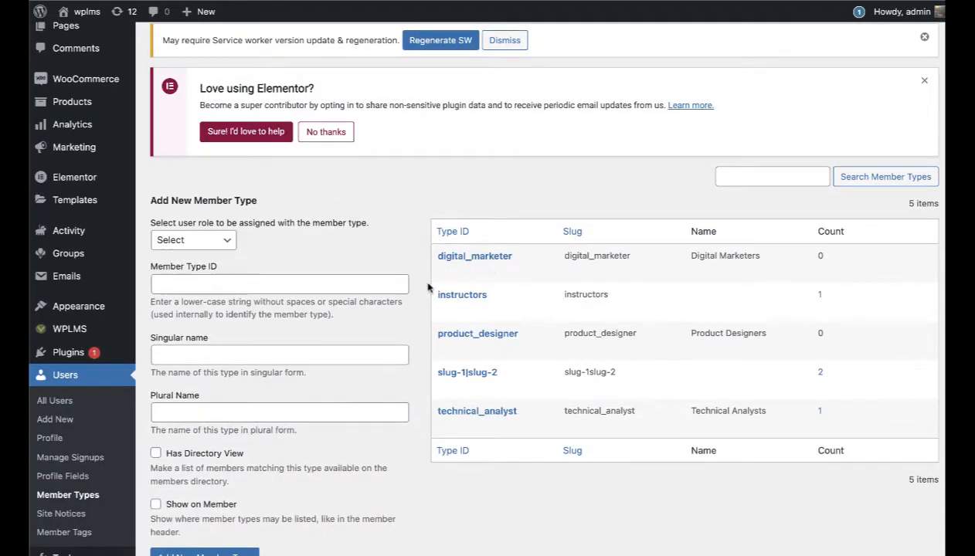
{"action": "right_click", "coordinate": [391, 217]}
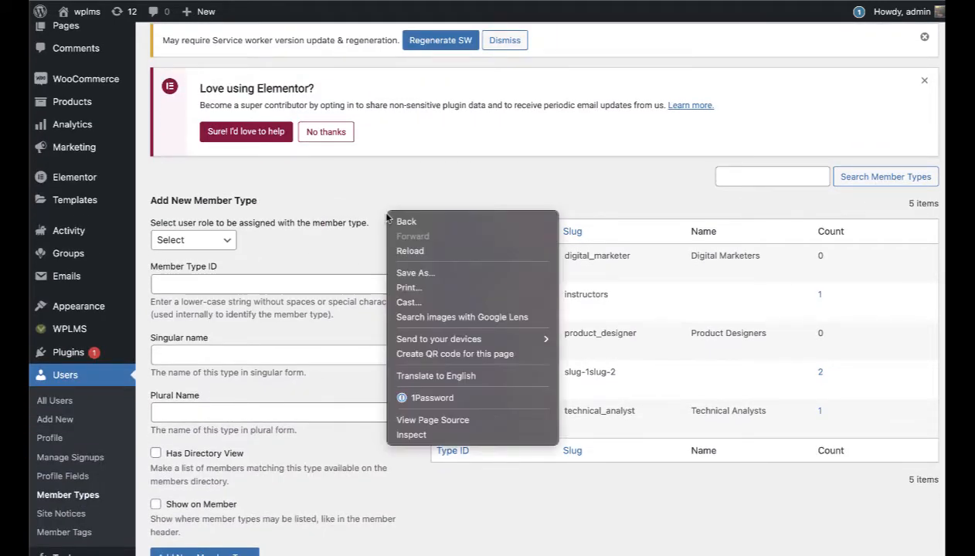
{"action": "left_click", "coordinate": [409, 252]}
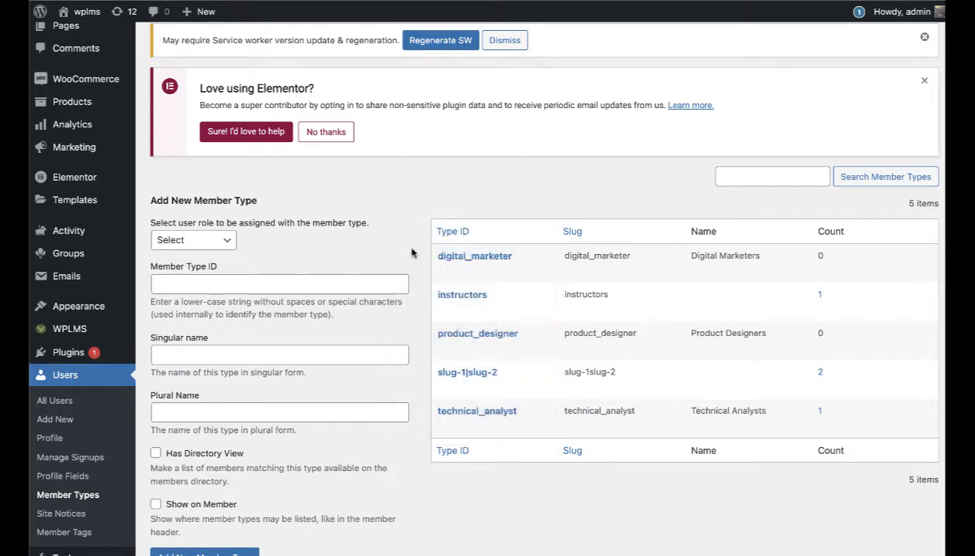
{"action": "mouse_move", "coordinate": [488, 278]}
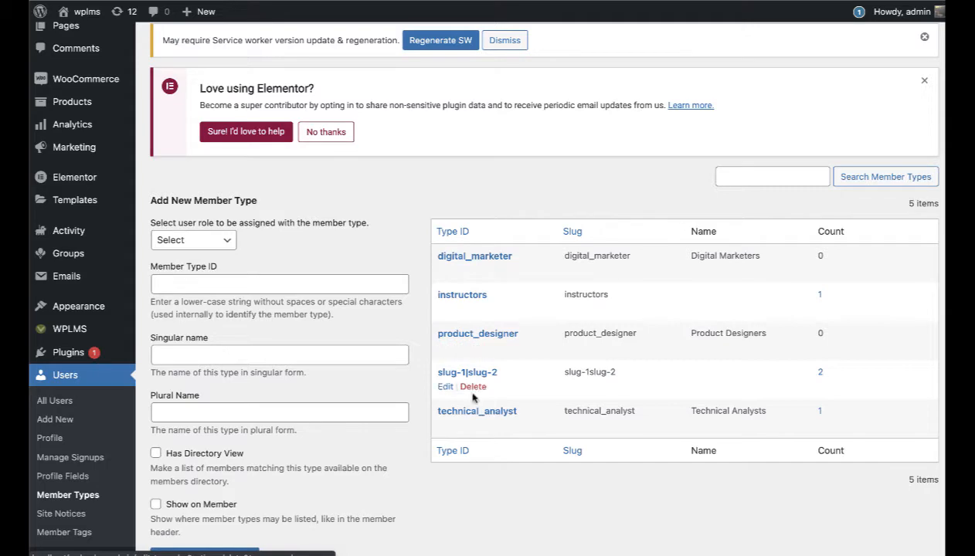
{"action": "left_click", "coordinate": [476, 273]}
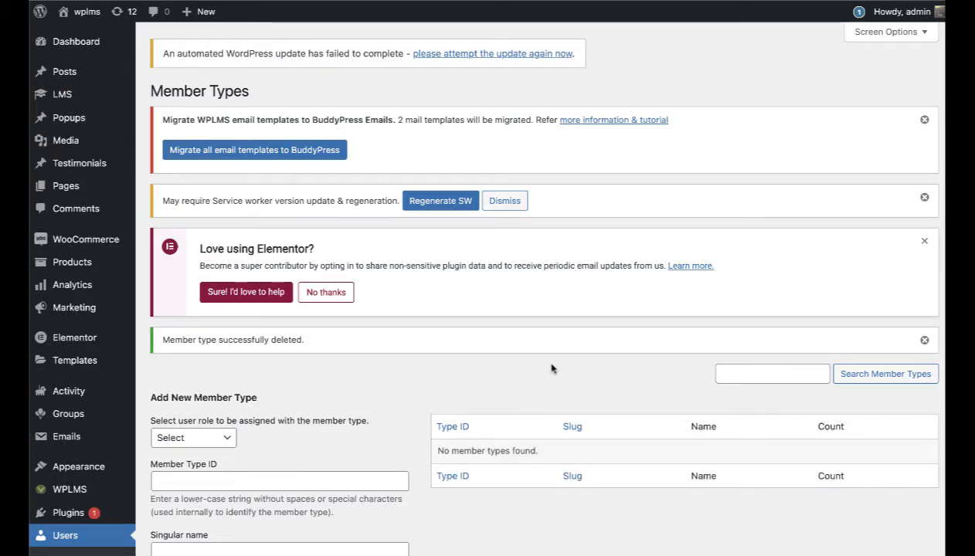
{"action": "scroll", "coordinate": [550, 366], "scroll_direction": "down", "scroll_amount": 3}
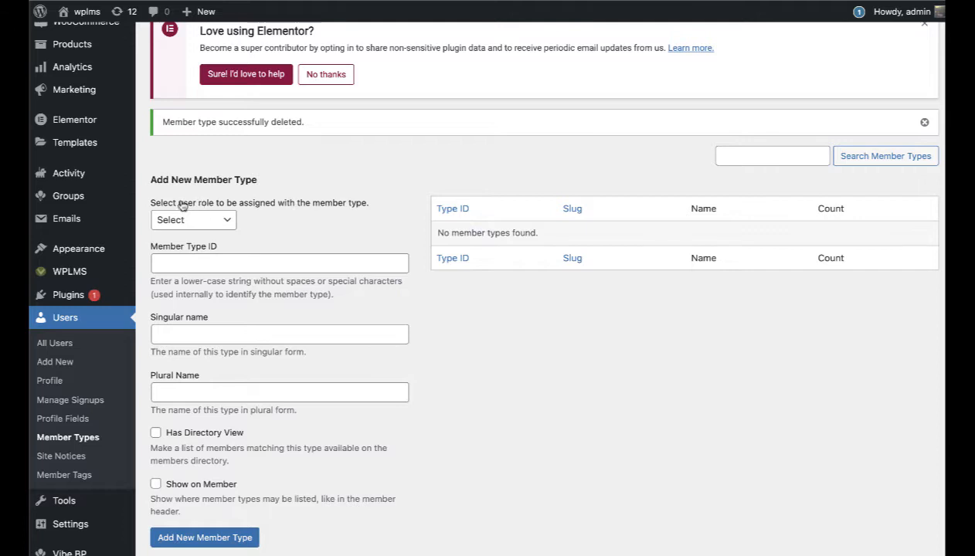
Step: Check the user role dropdown for the new member type, leaving the role unset
{"action": "left_click", "coordinate": [207, 222]}
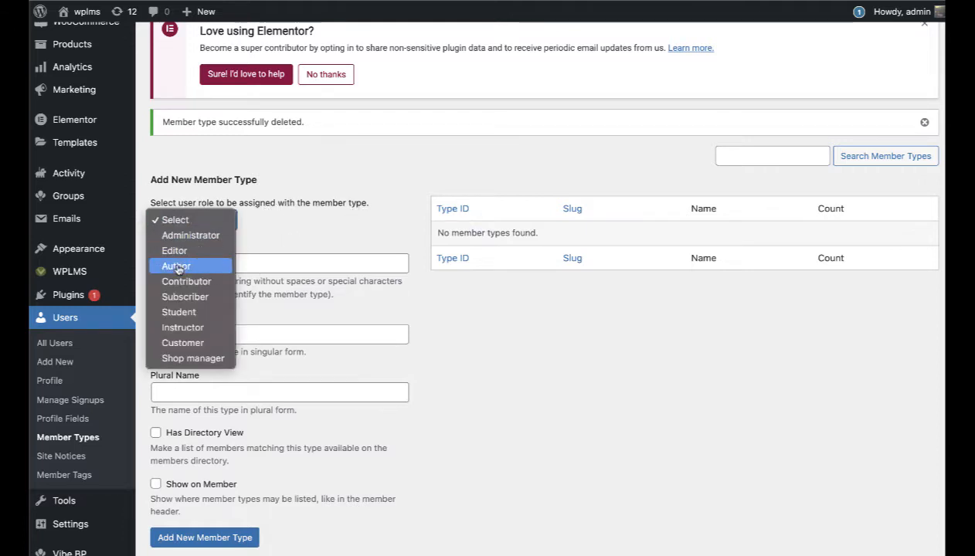
{"action": "left_click", "coordinate": [332, 233]}
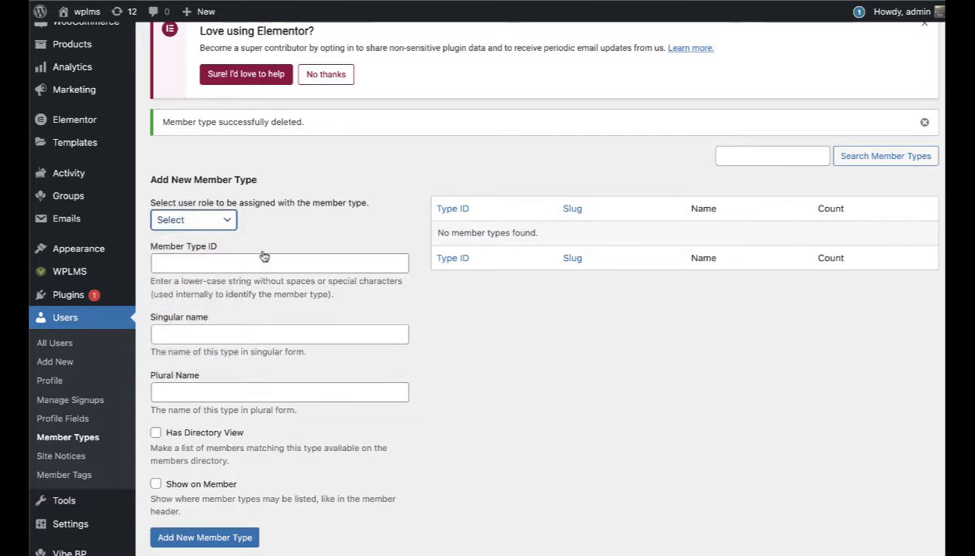
{"action": "left_click", "coordinate": [228, 222]}
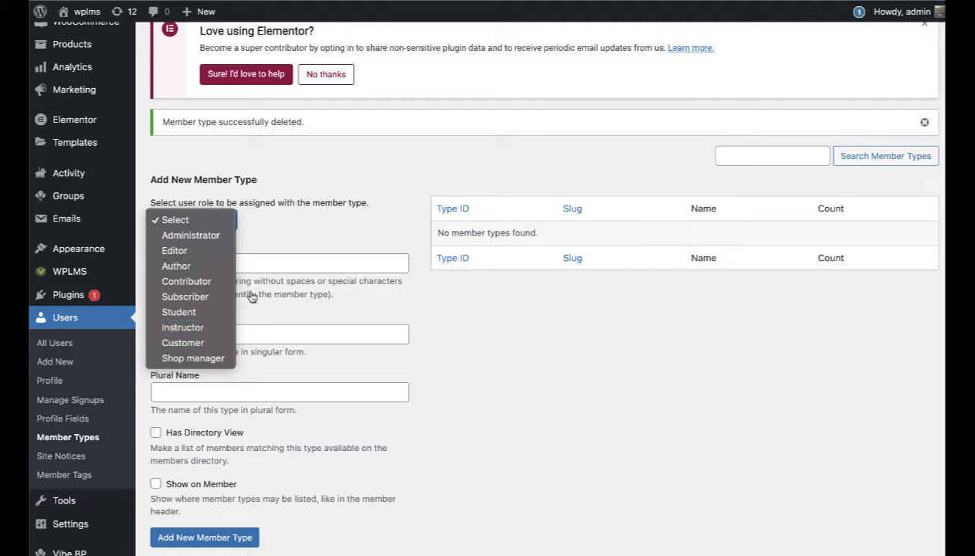
{"action": "left_click", "coordinate": [388, 182]}
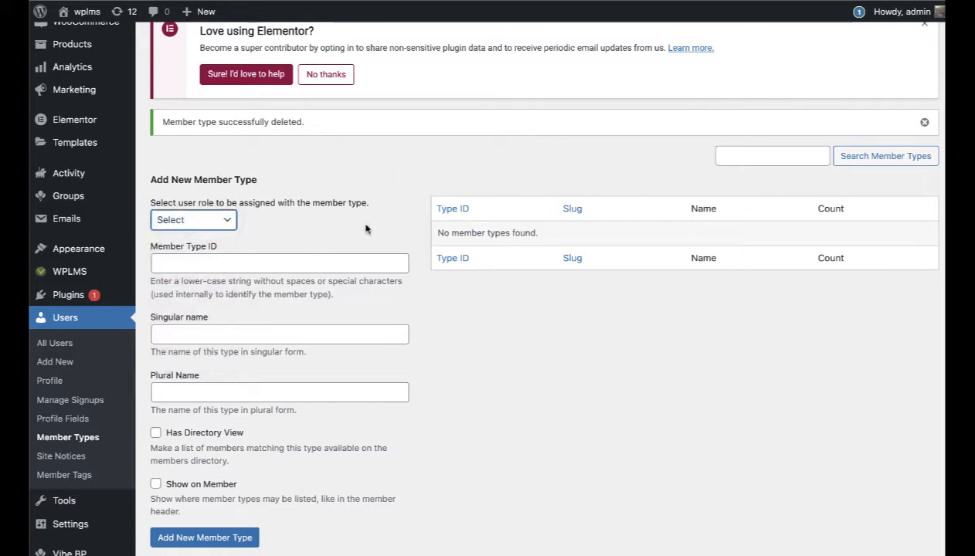
Step: Add a member type with singular name 'student' and plural name 'Students'
{"action": "left_click", "coordinate": [254, 265]}
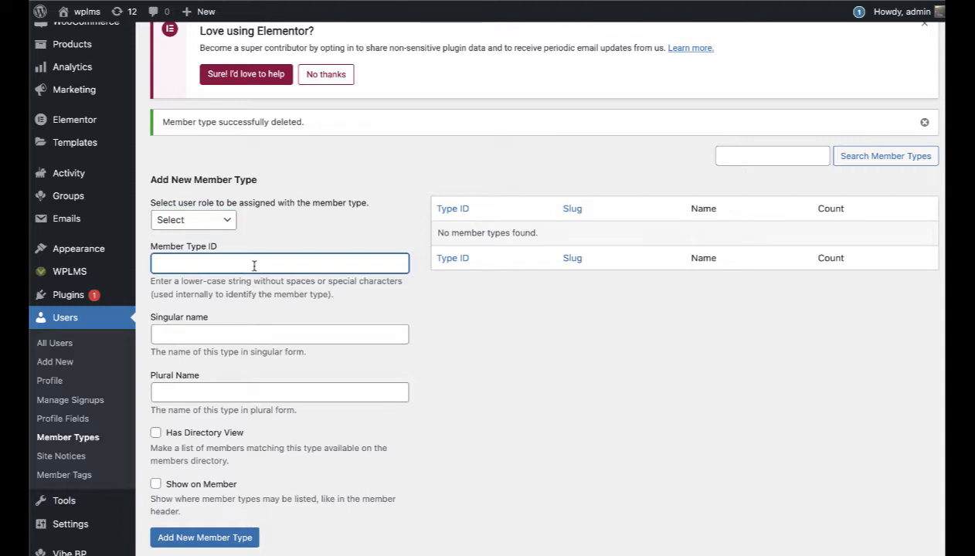
{"action": "type", "text": "Student"}
{"action": "key", "text": "Tab"}
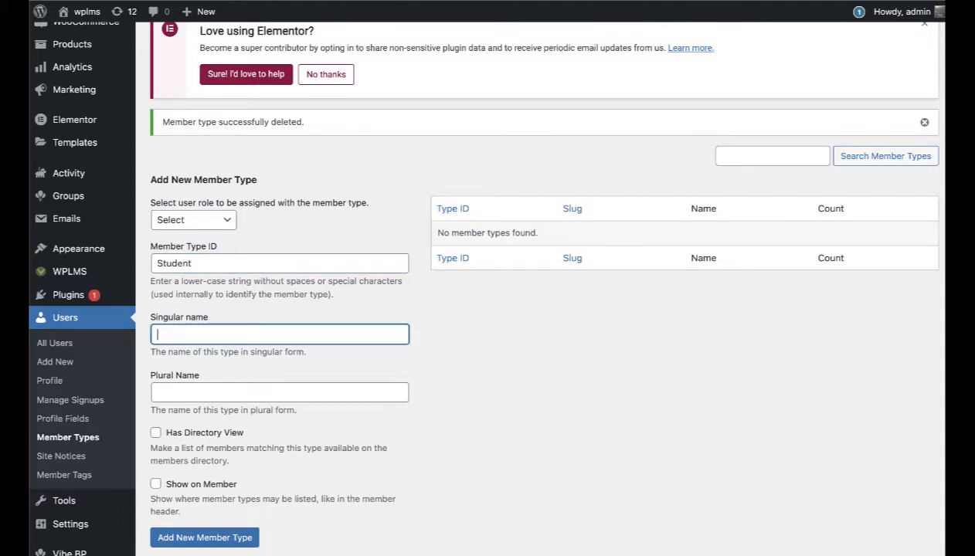
{"action": "type", "text": "student"}
{"action": "key", "text": "Tab"}
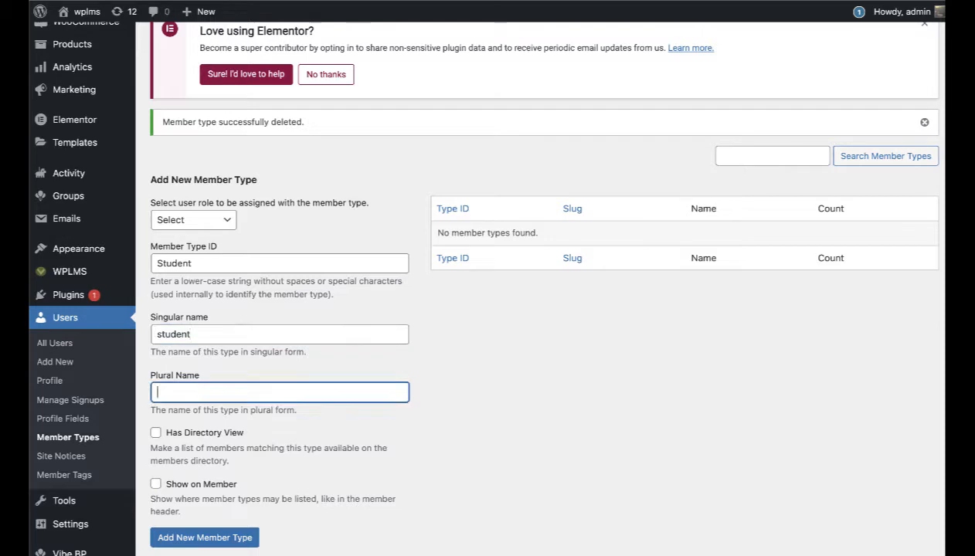
{"action": "type", "text": "Students"}
{"action": "scroll", "coordinate": [239, 274], "scroll_direction": "down", "scroll_amount": 2}
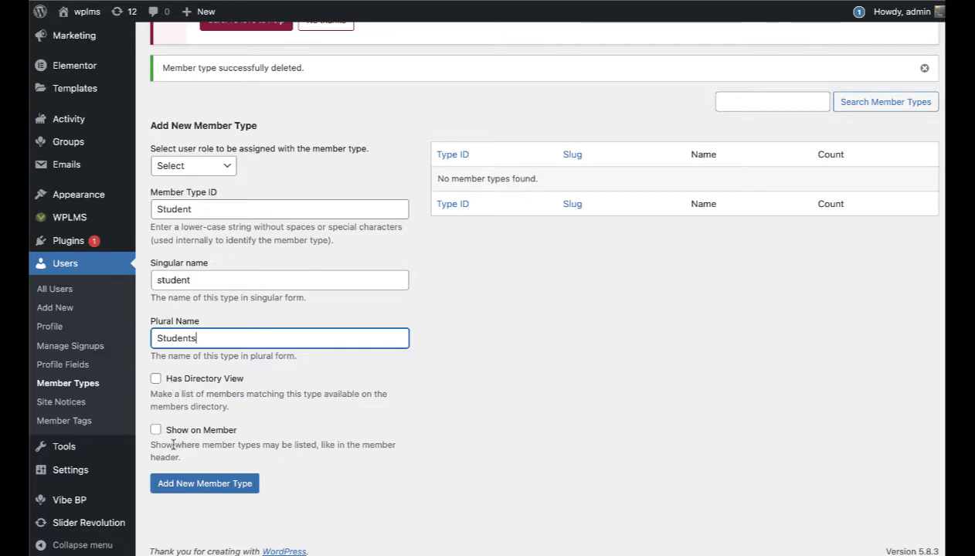
{"action": "left_click", "coordinate": [186, 488]}
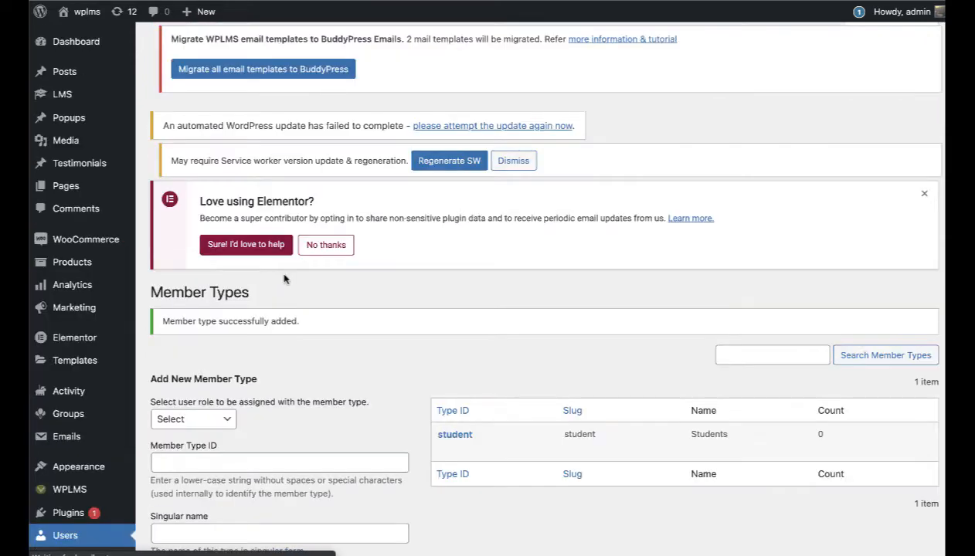
{"action": "scroll", "coordinate": [284, 279], "scroll_direction": "down", "scroll_amount": 2}
{"action": "mouse_move", "coordinate": [451, 329]}
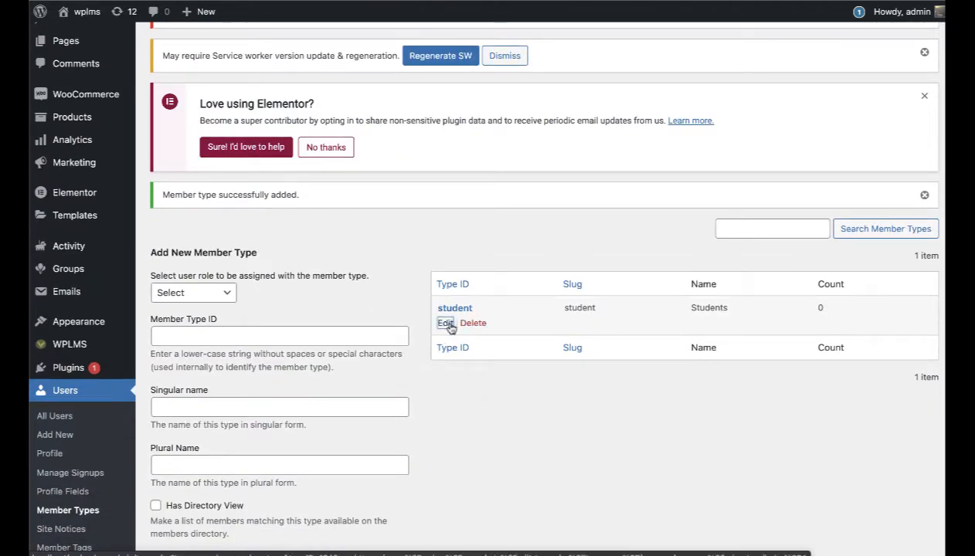
Step: Link the student member type to the Student user role, save it, and return to the list
{"action": "left_click", "coordinate": [447, 323]}
{"action": "left_click", "coordinate": [340, 359]}
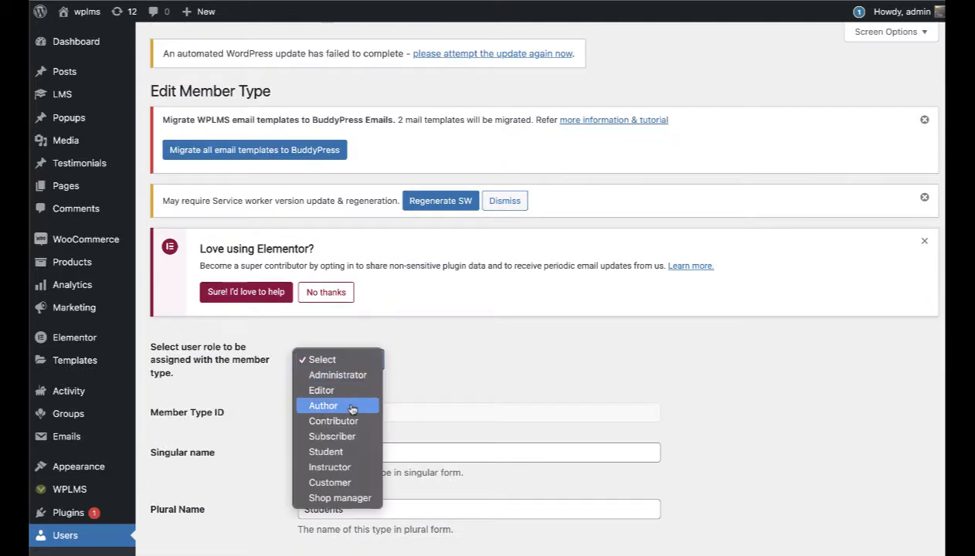
{"action": "left_click", "coordinate": [352, 452]}
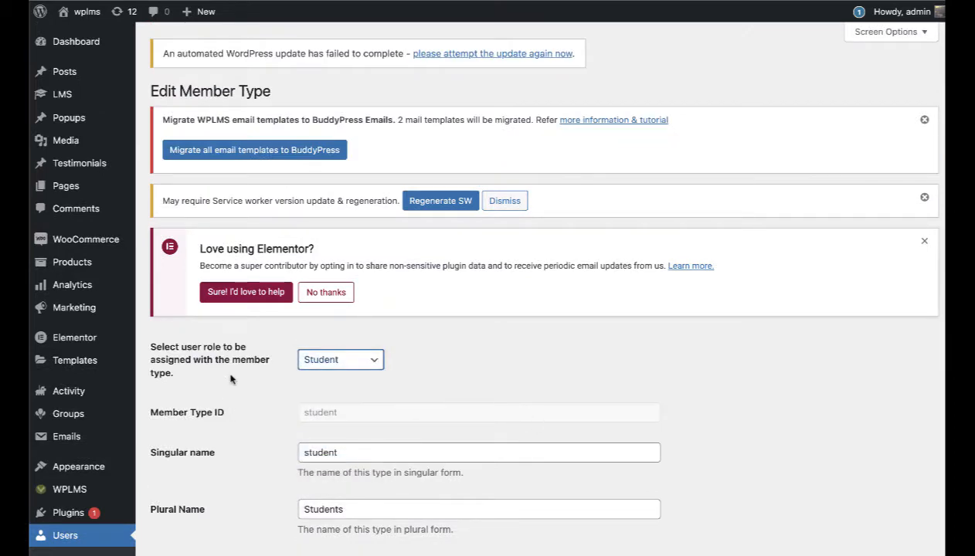
{"action": "scroll", "coordinate": [230, 379], "scroll_direction": "down", "scroll_amount": 5}
{"action": "left_click", "coordinate": [189, 398]}
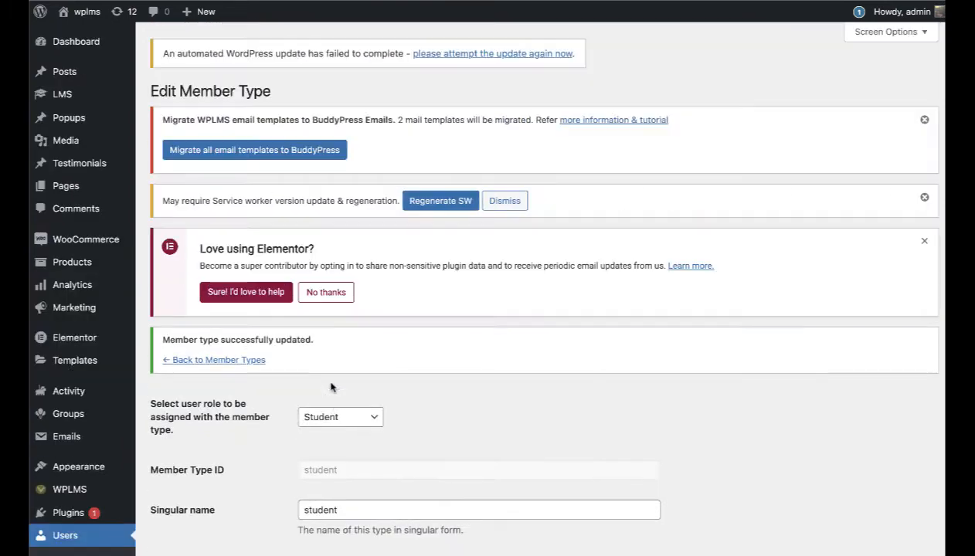
{"action": "scroll", "coordinate": [330, 387], "scroll_direction": "down", "scroll_amount": 3}
{"action": "left_click", "coordinate": [228, 231]}
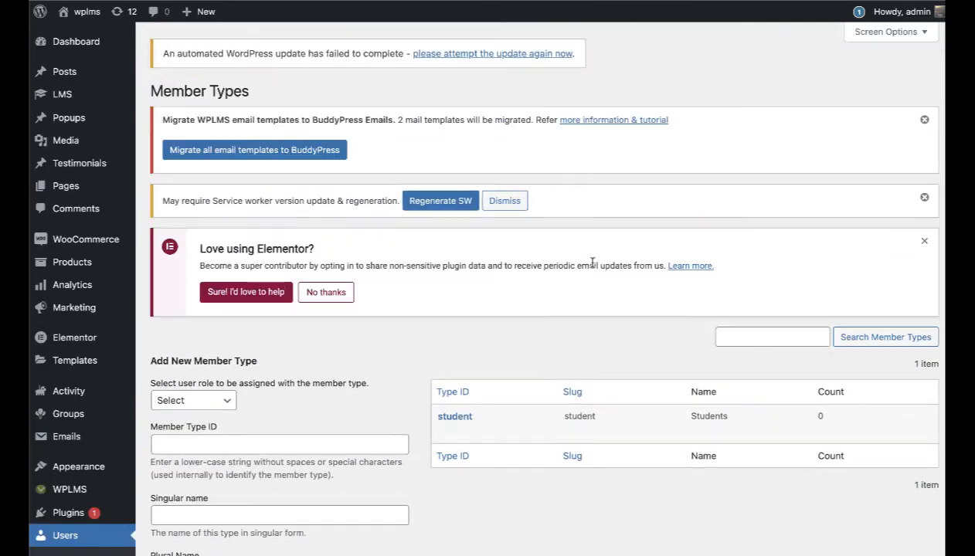
Step: Add the instructor member type with the Instructor user role
{"action": "scroll", "coordinate": [592, 262], "scroll_direction": "down", "scroll_amount": 2}
{"action": "left_click", "coordinate": [190, 314]}
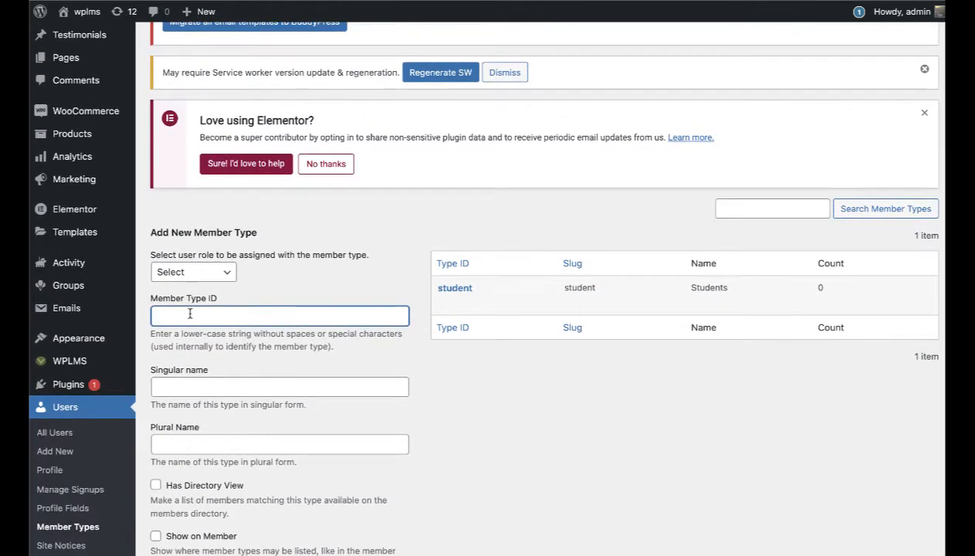
{"action": "left_click", "coordinate": [210, 274]}
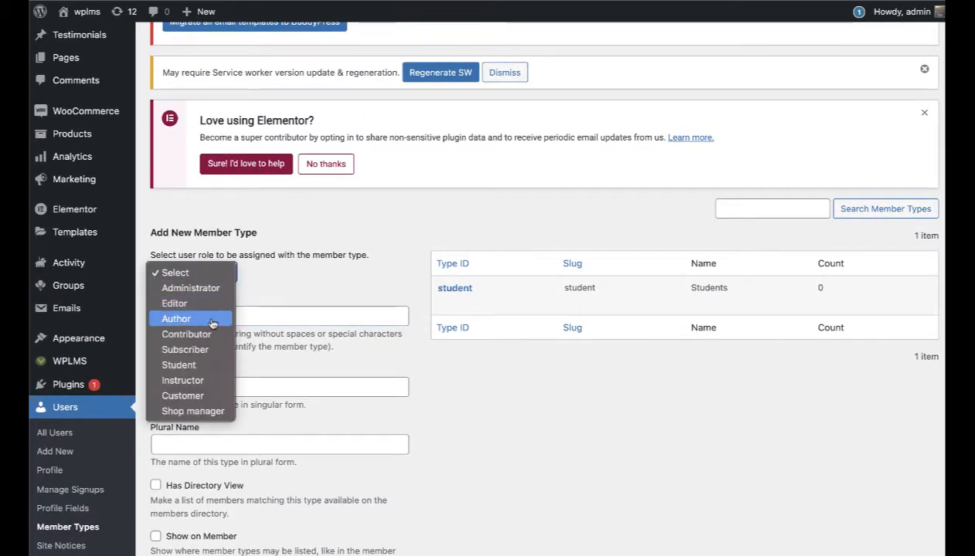
{"action": "left_click", "coordinate": [193, 380]}
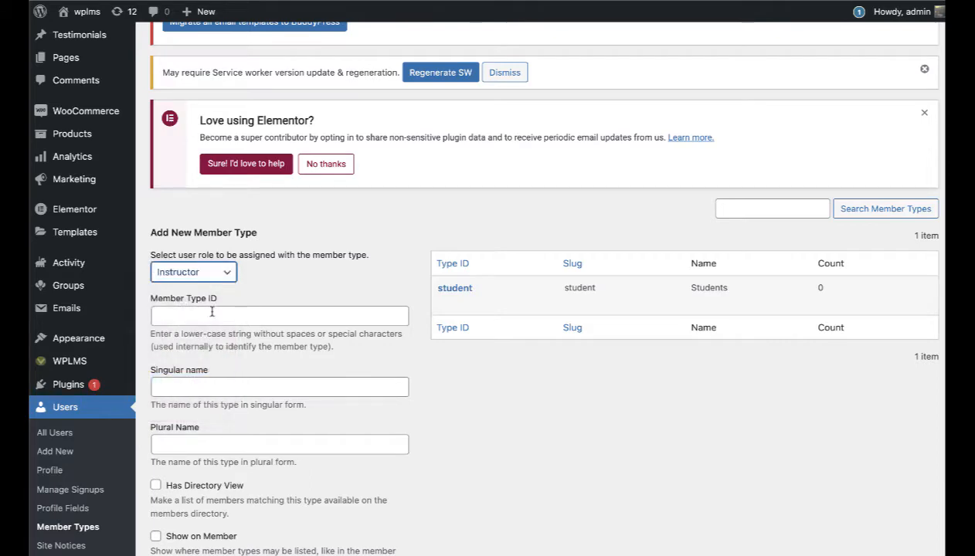
{"action": "left_click", "coordinate": [211, 312]}
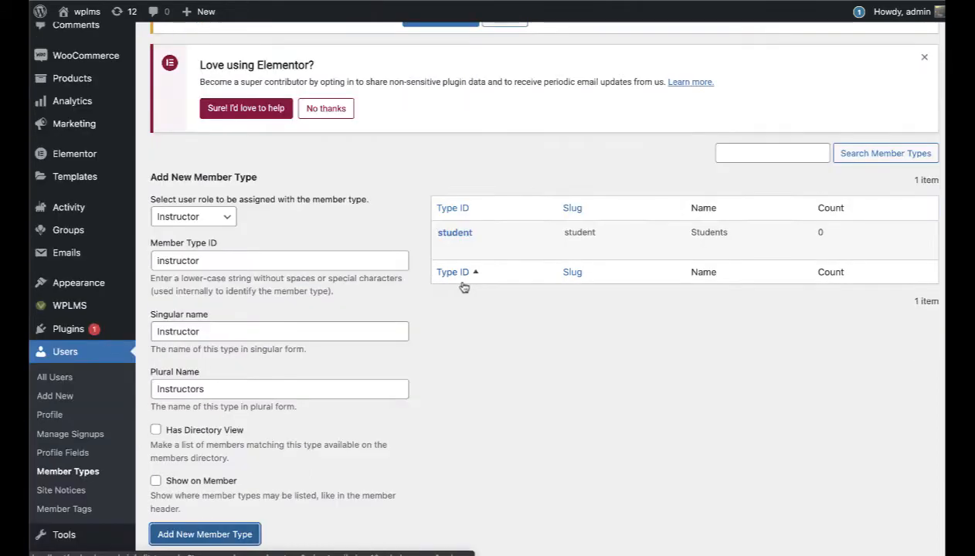
{"action": "key", "text": "Return"}
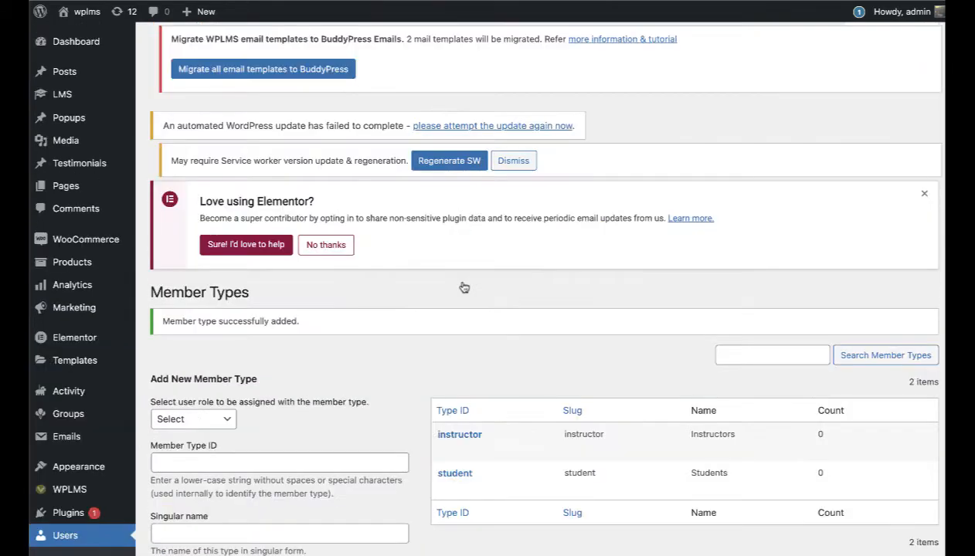
{"action": "scroll", "coordinate": [366, 361], "scroll_direction": "down", "scroll_amount": 3}
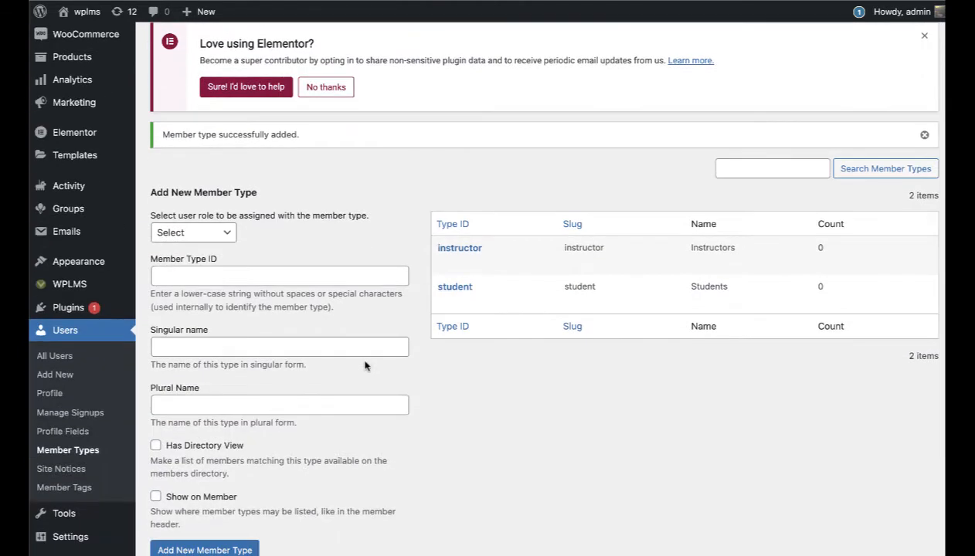
Step: Add the parent member type with the Subscriber user role
{"action": "left_click", "coordinate": [234, 278]}
{"action": "left_click", "coordinate": [217, 235]}
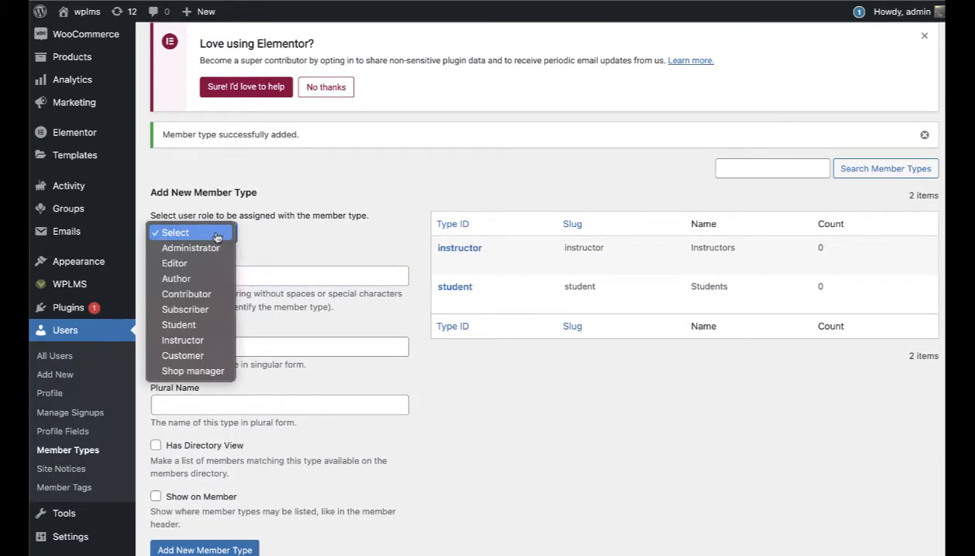
{"action": "left_click", "coordinate": [446, 399]}
{"action": "left_click", "coordinate": [273, 278]}
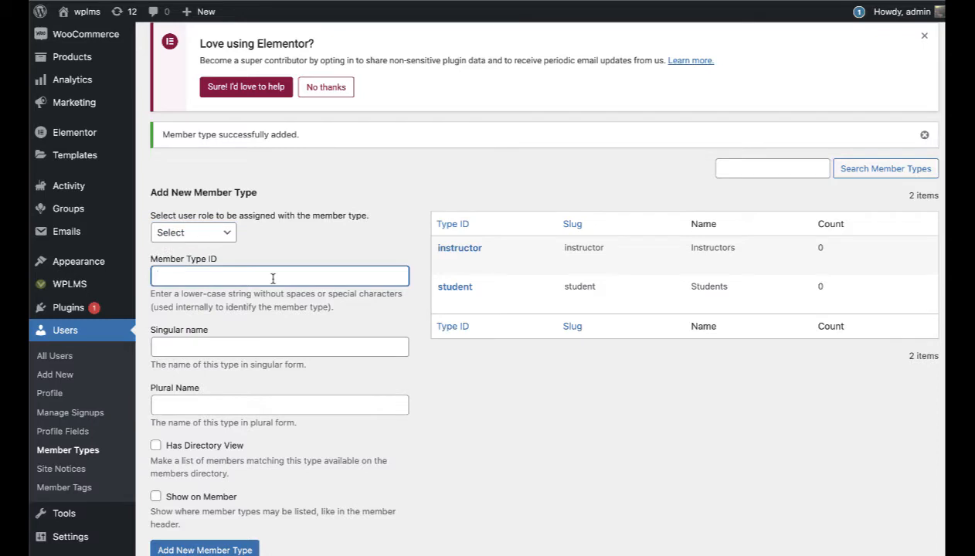
{"action": "key", "text": "Tab"}
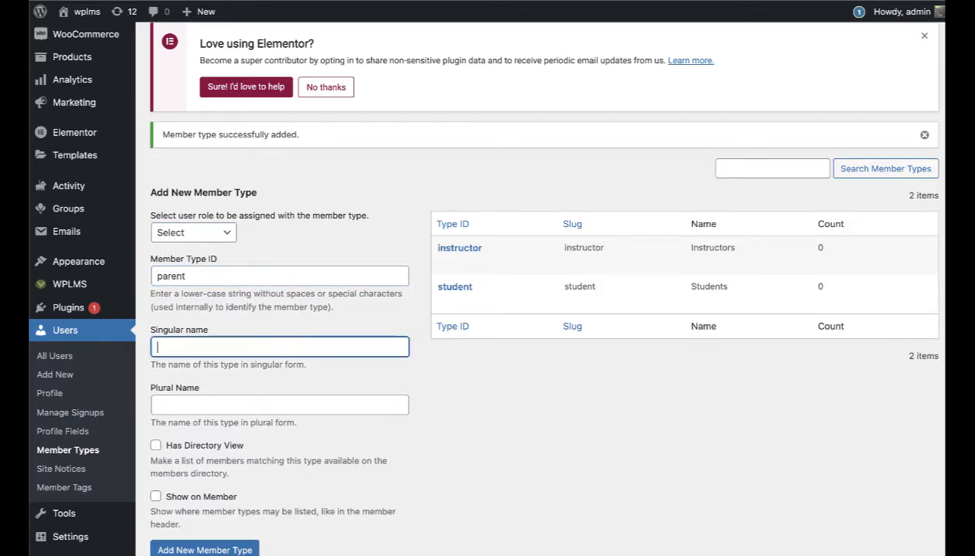
{"action": "key", "text": "Tab"}
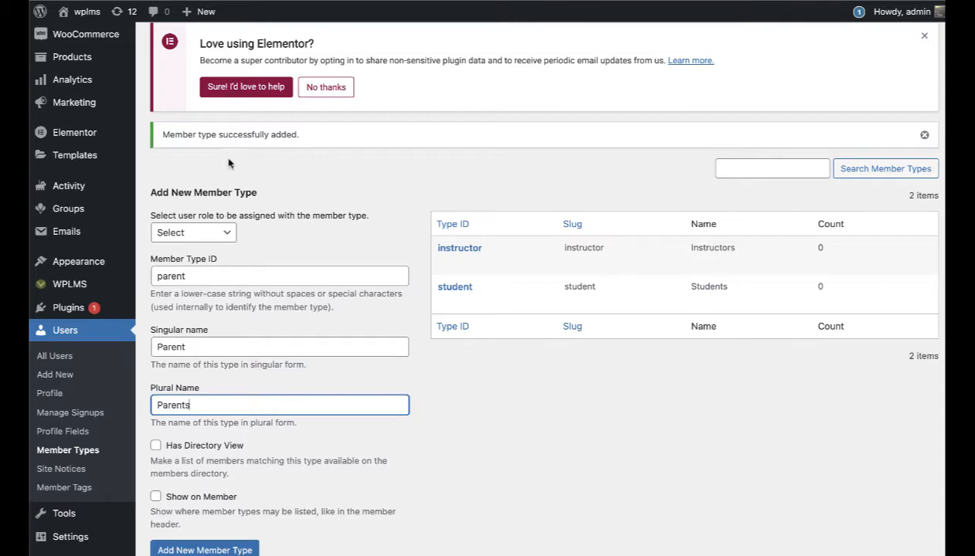
{"action": "left_click", "coordinate": [232, 232]}
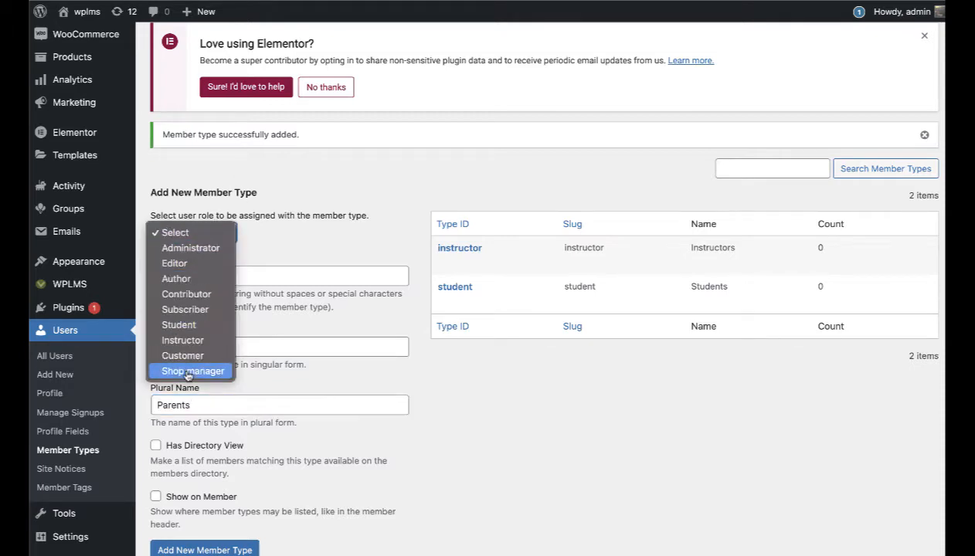
{"action": "key", "text": "Return"}
{"action": "left_click", "coordinate": [184, 238]}
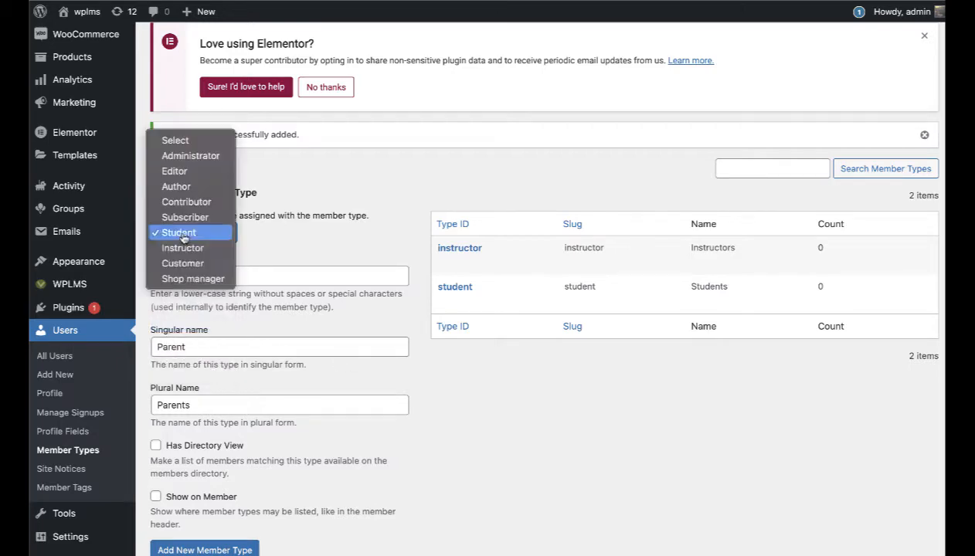
{"action": "left_click", "coordinate": [186, 217]}
{"action": "scroll", "coordinate": [456, 417], "scroll_direction": "down", "scroll_amount": 2}
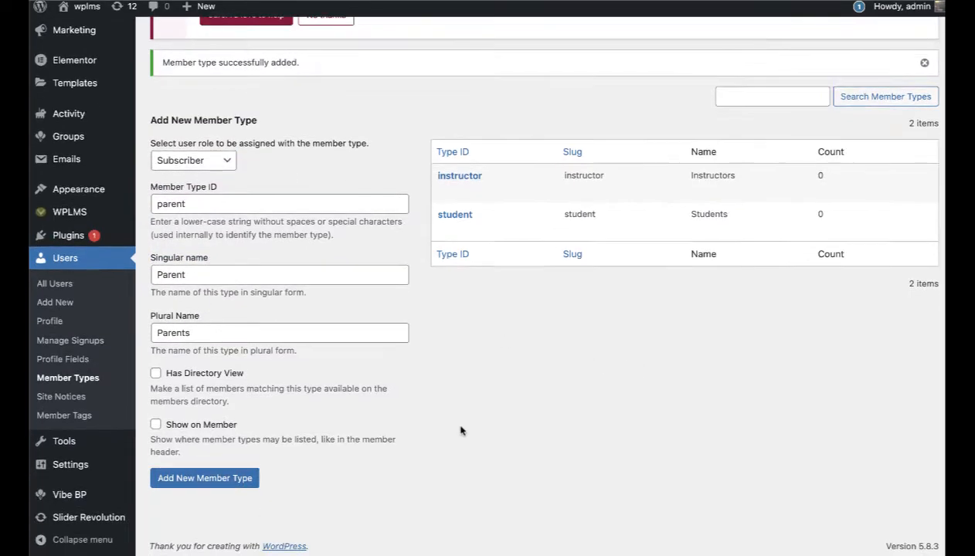
{"action": "left_click", "coordinate": [219, 482]}
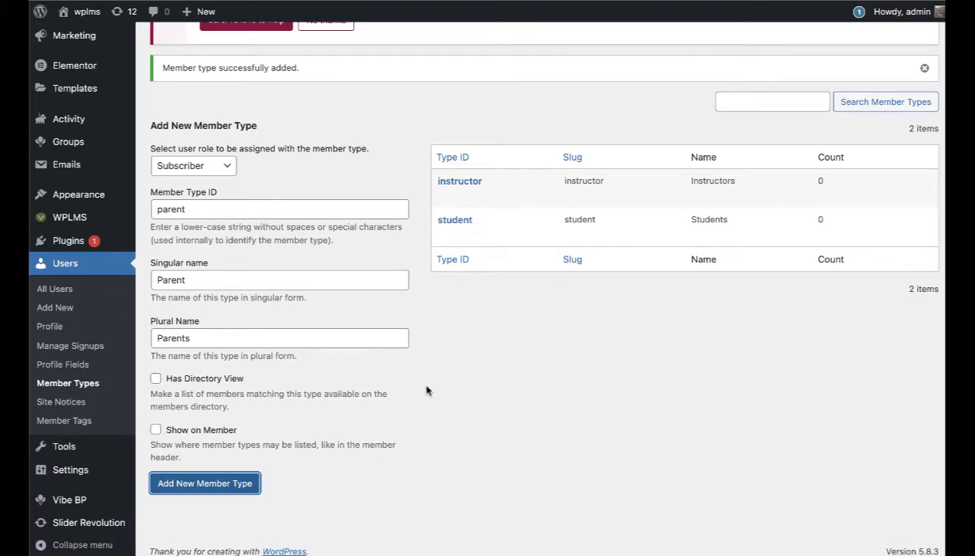
Step: Add the staff member type (singular 'Staff') with the Subscriber user role
{"action": "scroll", "coordinate": [439, 391], "scroll_direction": "down", "scroll_amount": 3}
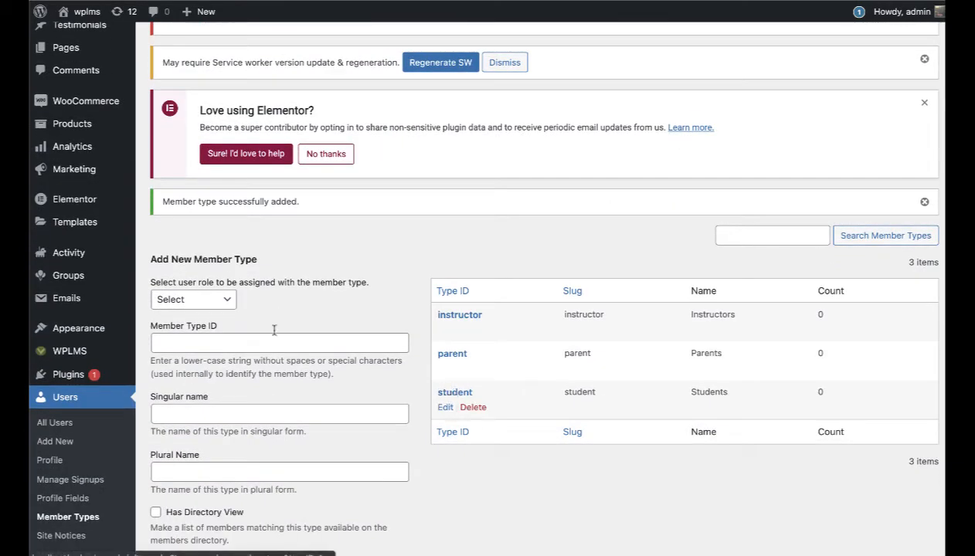
{"action": "left_click", "coordinate": [203, 299]}
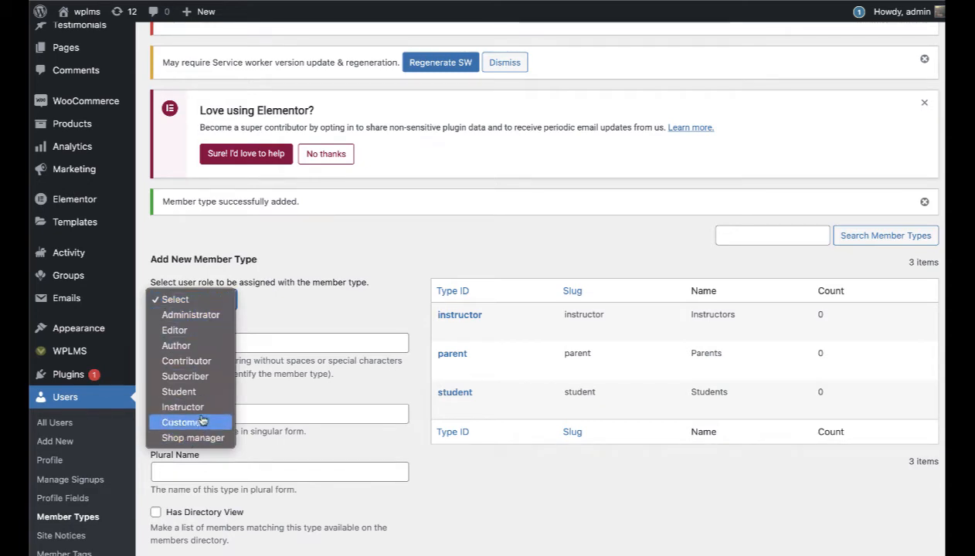
{"action": "left_click", "coordinate": [184, 376]}
{"action": "left_click", "coordinate": [233, 343]}
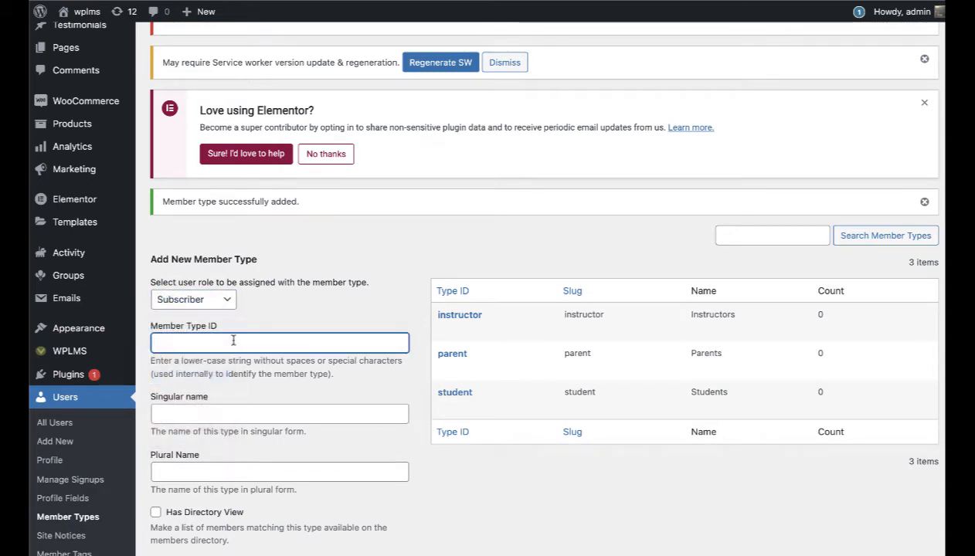
{"action": "type", "text": "staff"}
{"action": "key", "text": "Tab"}
{"action": "type", "text": "Staff"}
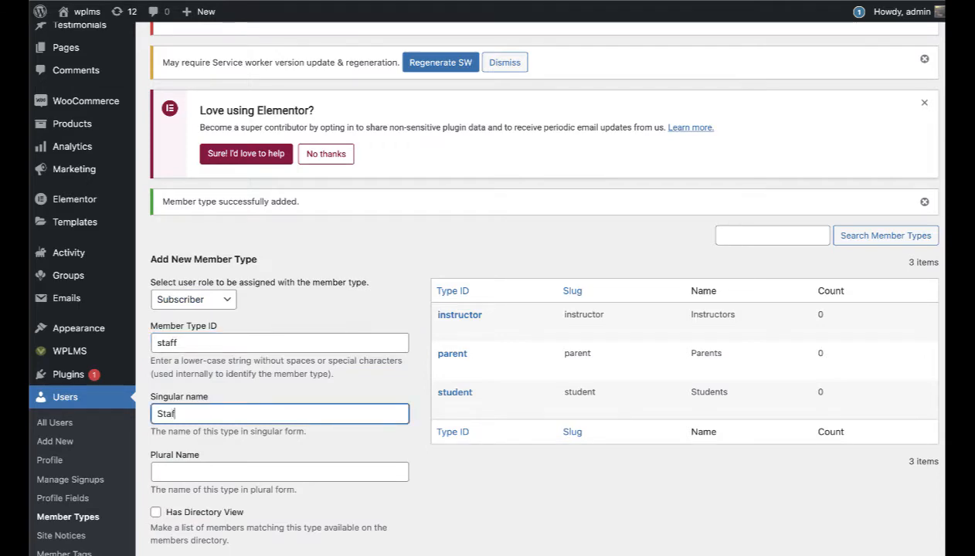
{"action": "key", "text": "Tab"}
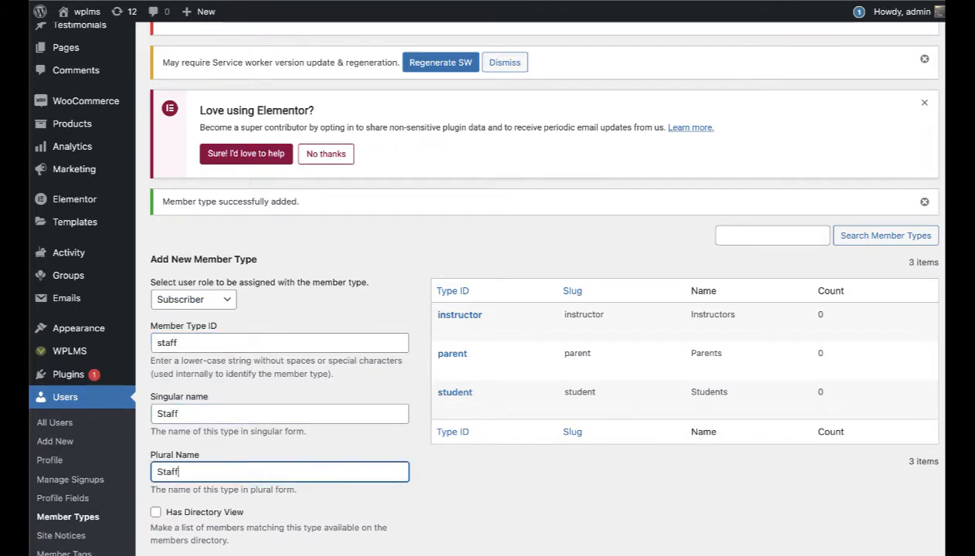
{"action": "scroll", "coordinate": [234, 348], "scroll_direction": "down", "scroll_amount": 3}
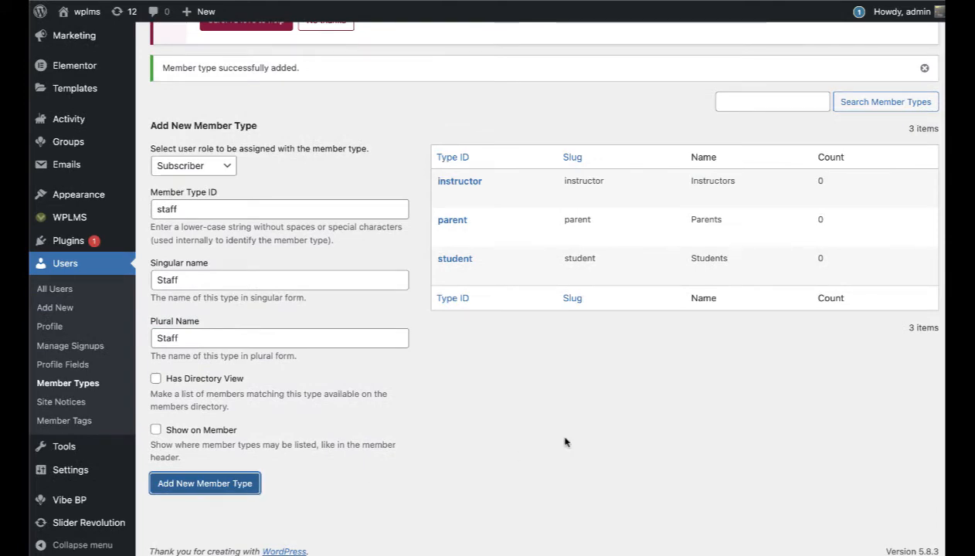
{"action": "scroll", "coordinate": [510, 371], "scroll_direction": "down", "scroll_amount": 3}
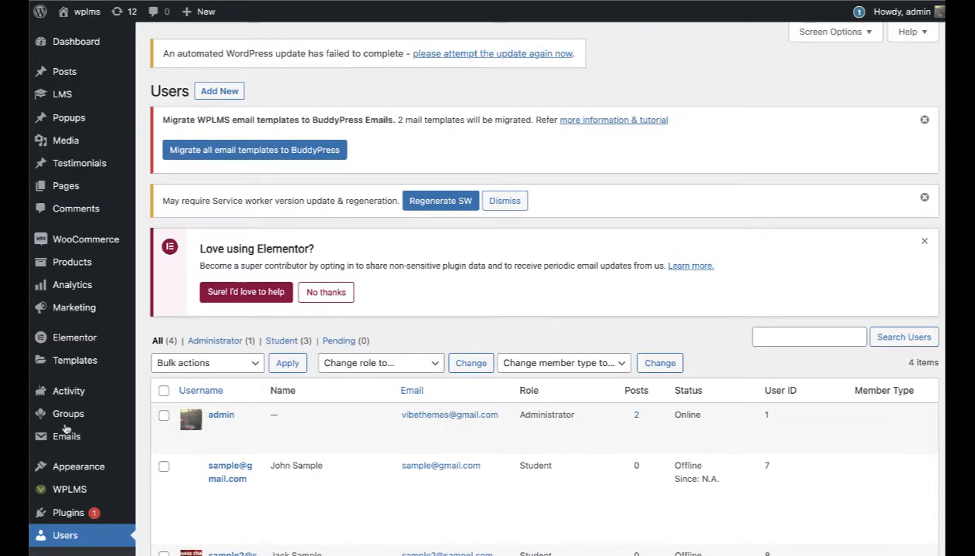
Step: In the sample user's extended profile, set Parent as the only member type and update the profile
{"action": "scroll", "coordinate": [66, 427], "scroll_direction": "down", "scroll_amount": 3}
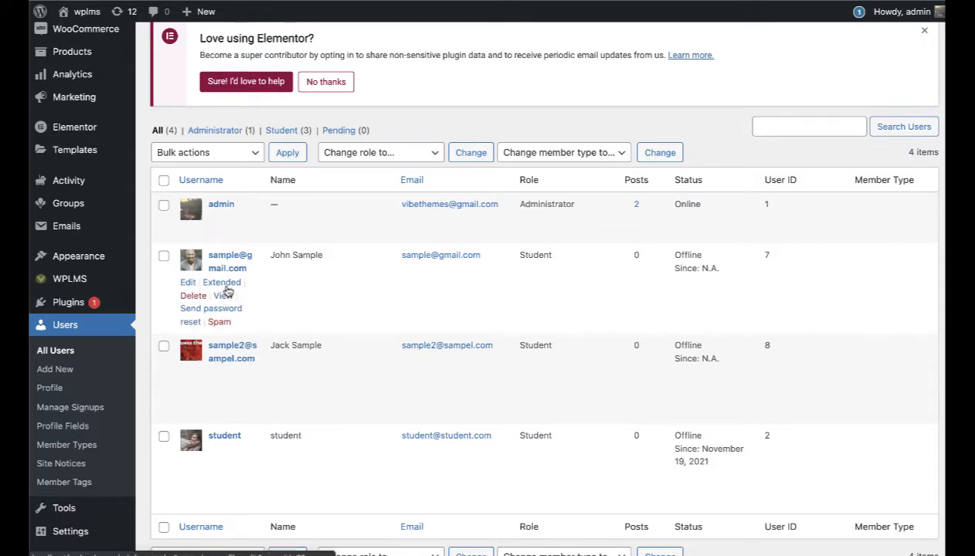
{"action": "left_click", "coordinate": [221, 283]}
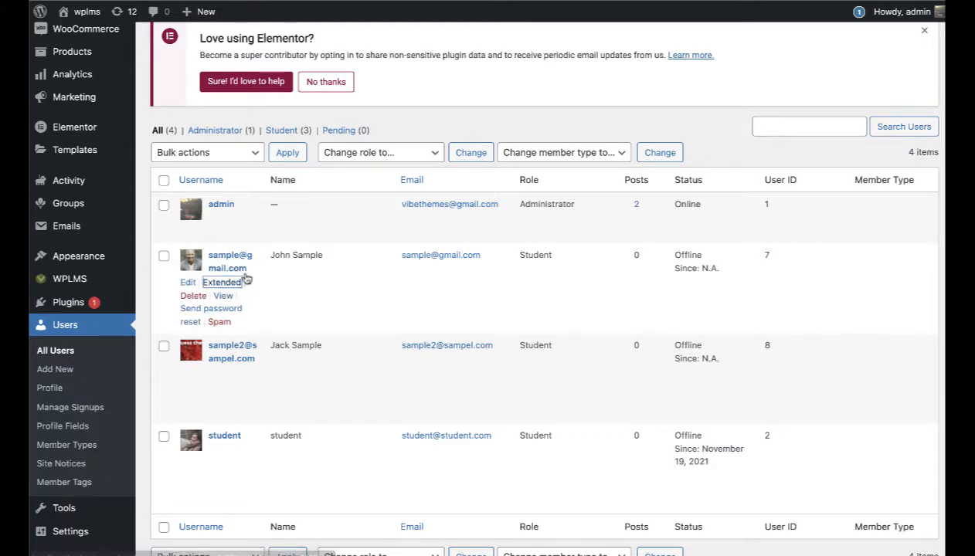
{"action": "scroll", "coordinate": [246, 304], "scroll_direction": "down", "scroll_amount": 1}
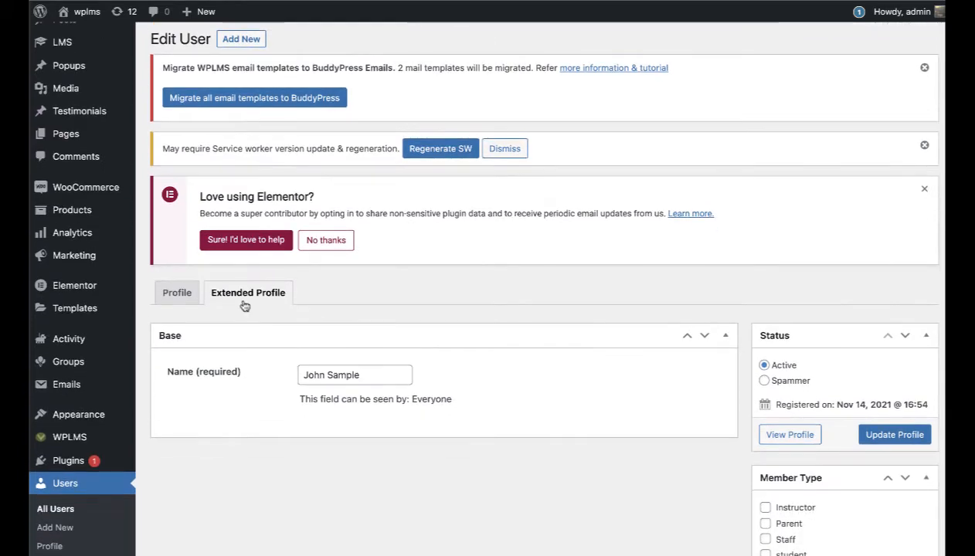
{"action": "scroll", "coordinate": [392, 317], "scroll_direction": "down", "scroll_amount": 3}
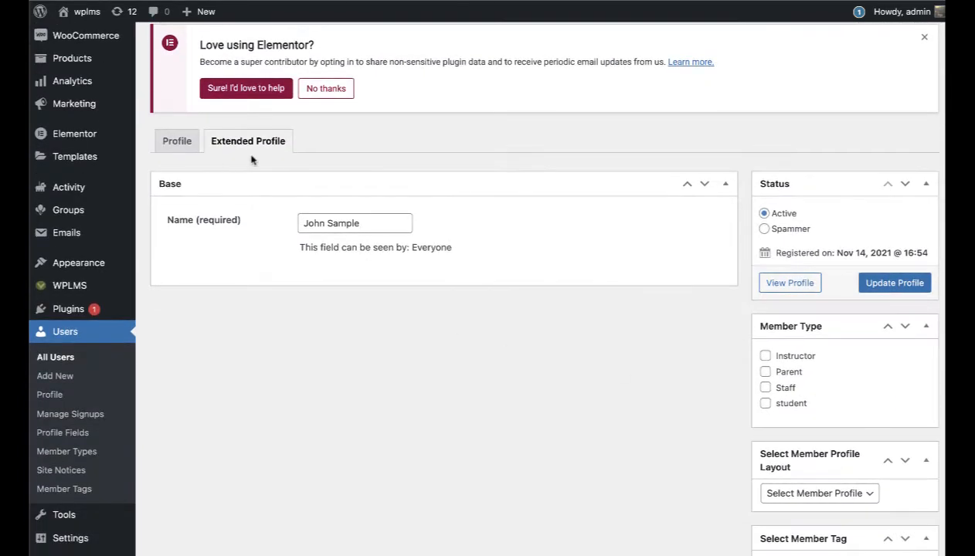
{"action": "left_click", "coordinate": [766, 357]}
{"action": "left_click", "coordinate": [763, 357]}
{"action": "left_click", "coordinate": [764, 371]}
{"action": "left_click", "coordinate": [898, 284]}
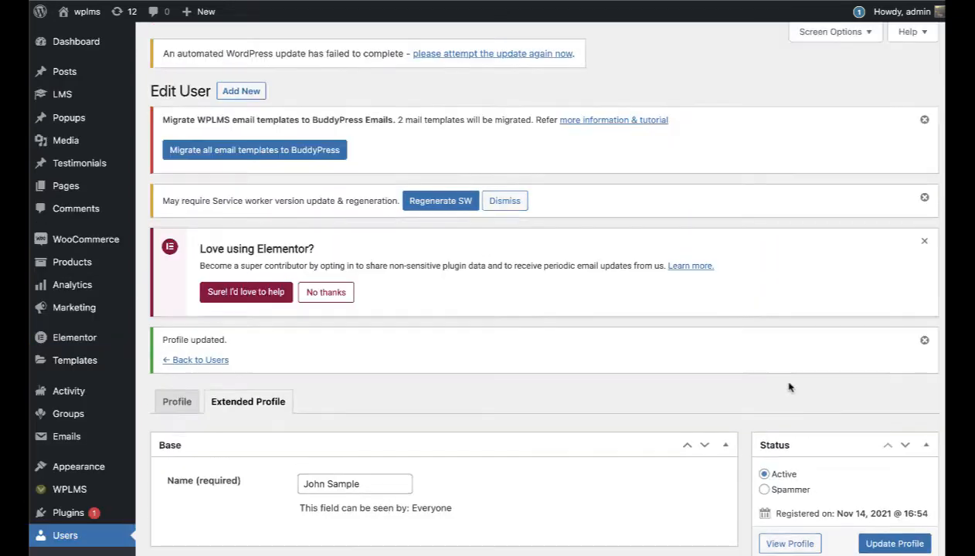
{"action": "scroll", "coordinate": [788, 386], "scroll_direction": "down", "scroll_amount": 5}
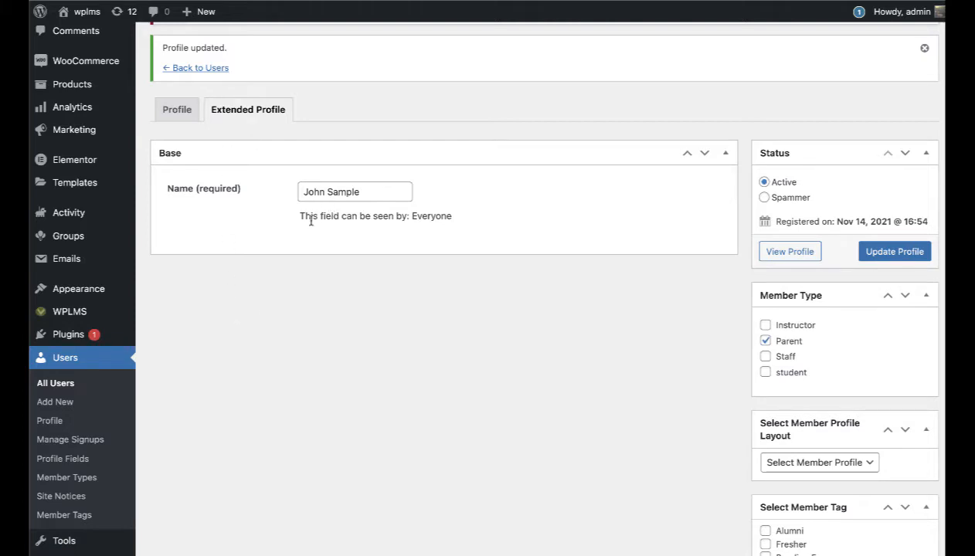
{"action": "left_click", "coordinate": [173, 112]}
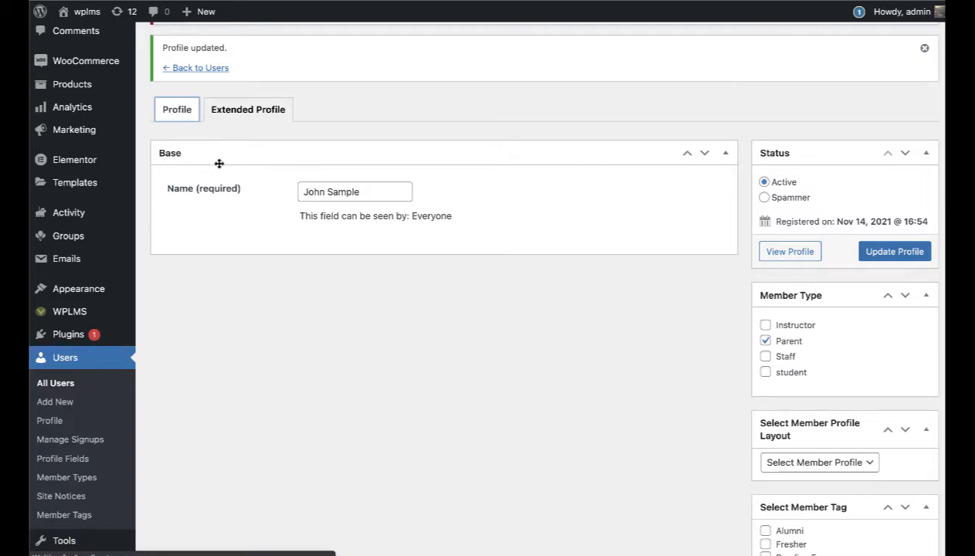
Step: Review the user's profile settings, keeping the Student role, then go to Users > Profile Fields
{"action": "left_click", "coordinate": [178, 118]}
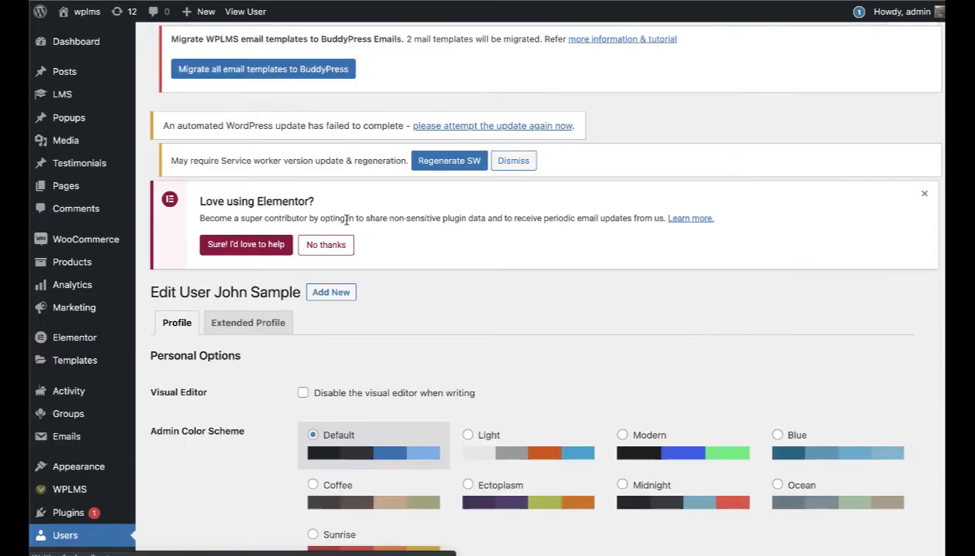
{"action": "scroll", "coordinate": [346, 221], "scroll_direction": "down", "scroll_amount": 15}
{"action": "scroll", "coordinate": [346, 224], "scroll_direction": "up", "scroll_amount": 5}
{"action": "scroll", "coordinate": [346, 224], "scroll_direction": "up", "scroll_amount": 5}
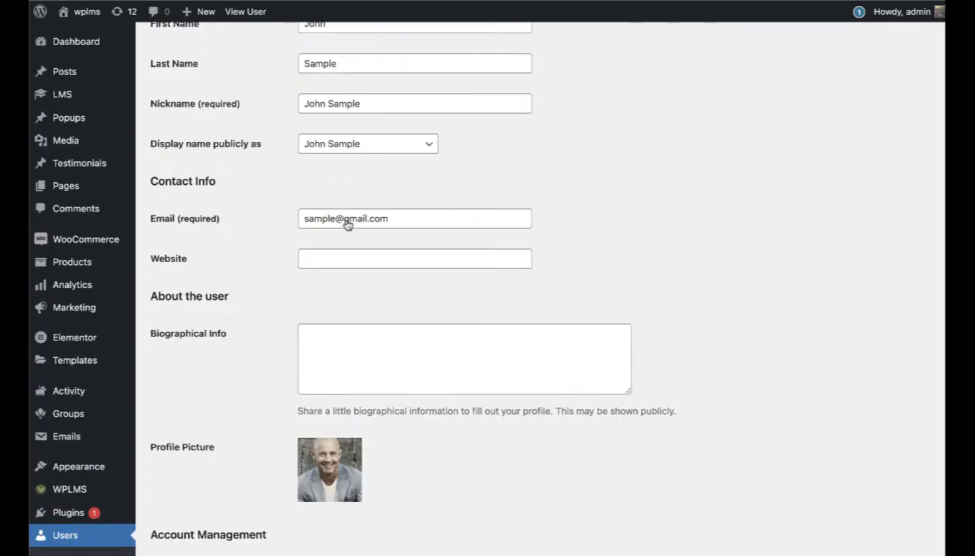
{"action": "scroll", "coordinate": [427, 283], "scroll_direction": "up", "scroll_amount": 2}
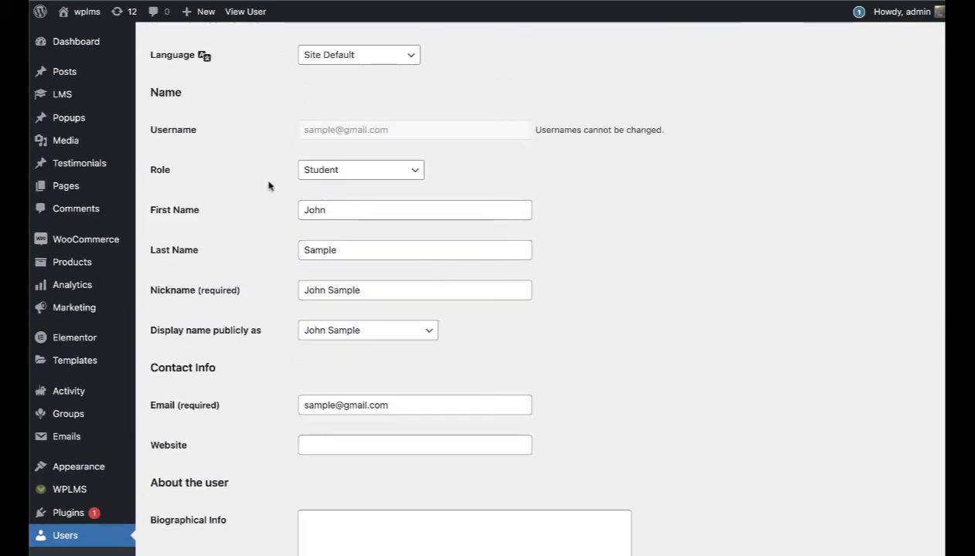
{"action": "left_click", "coordinate": [405, 175]}
{"action": "left_click", "coordinate": [647, 278]}
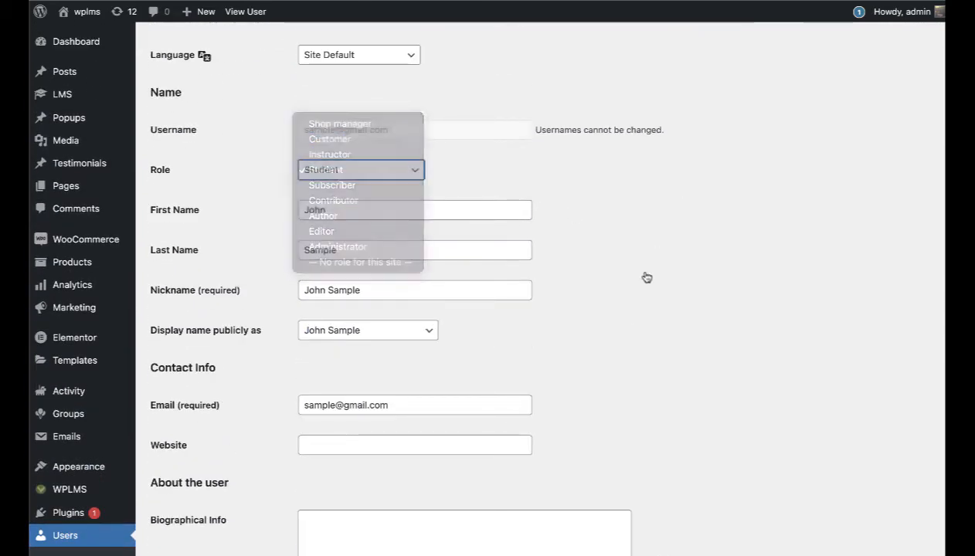
{"action": "scroll", "coordinate": [649, 272], "scroll_direction": "down", "scroll_amount": 20}
{"action": "scroll", "coordinate": [666, 264], "scroll_direction": "up", "scroll_amount": 20}
{"action": "scroll", "coordinate": [669, 262], "scroll_direction": "up", "scroll_amount": 5}
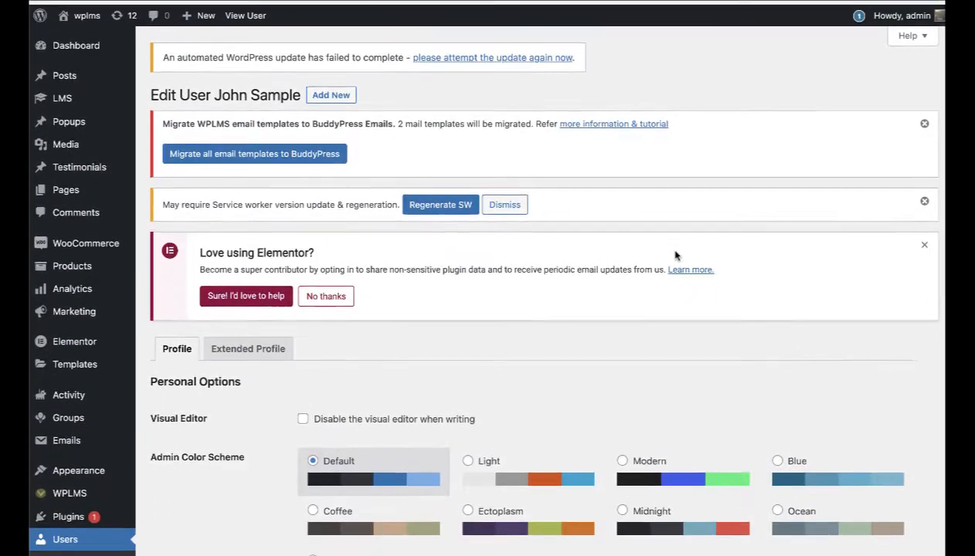
{"action": "scroll", "coordinate": [673, 256], "scroll_direction": "down", "scroll_amount": 10}
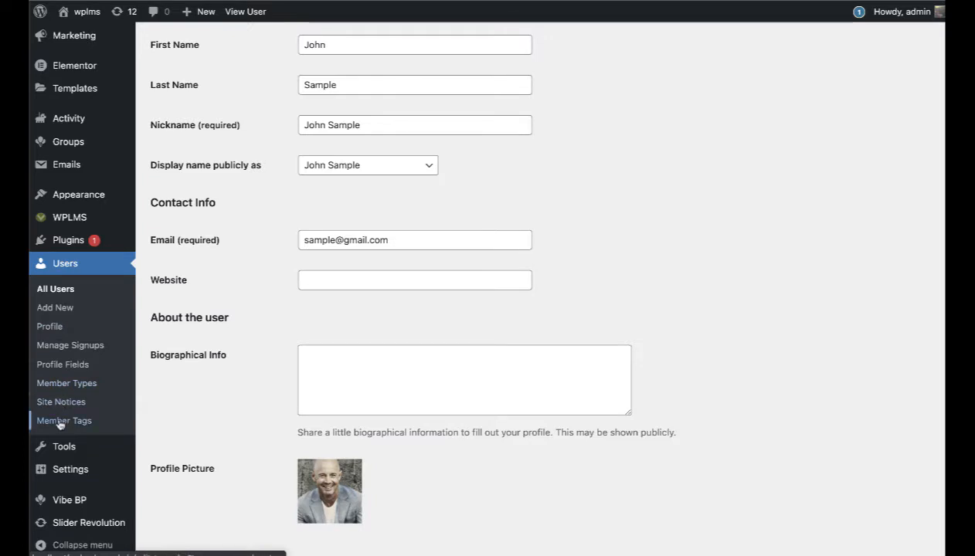
{"action": "left_click", "coordinate": [66, 364]}
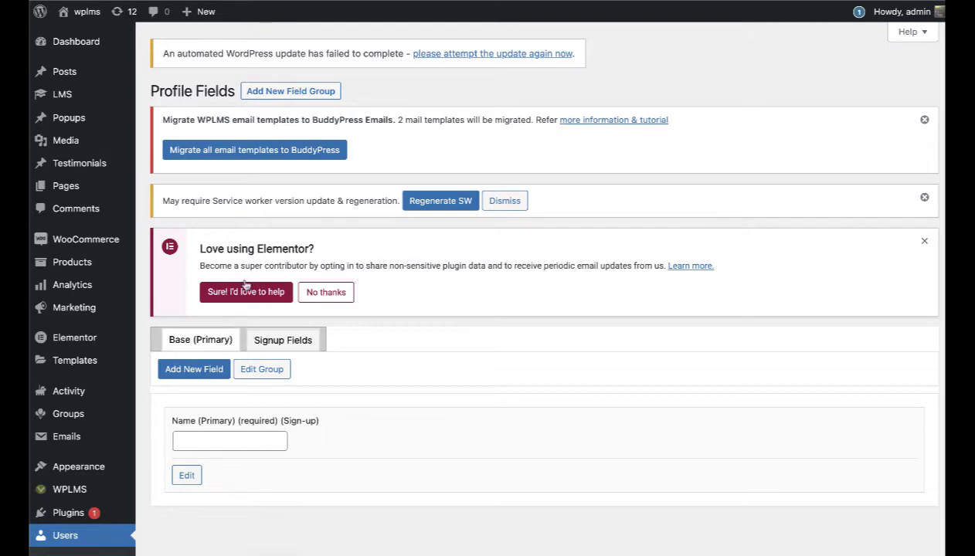
Step: Create a 'Contact' field group with the description 'Contact information' and save it
{"action": "left_click", "coordinate": [263, 92]}
{"action": "scroll", "coordinate": [355, 179], "scroll_direction": "down", "scroll_amount": 2}
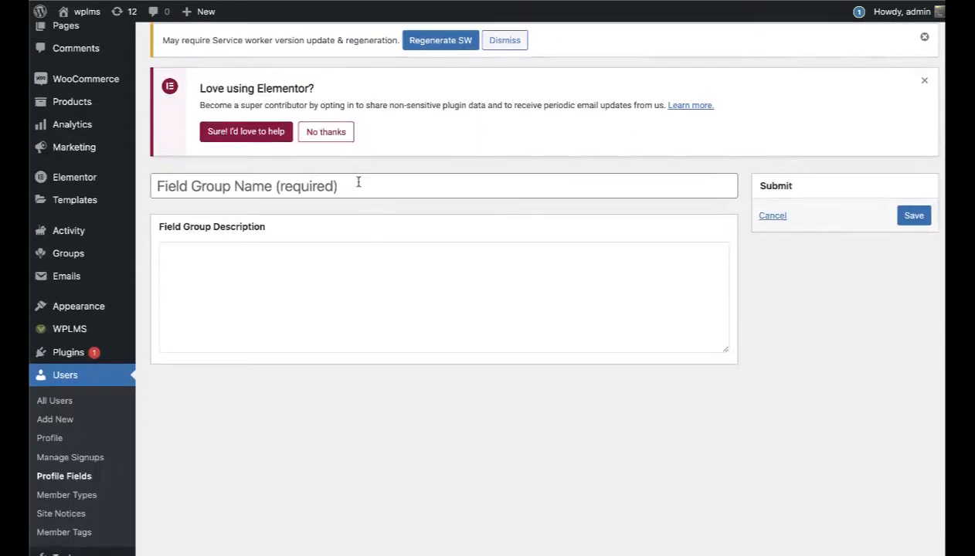
{"action": "left_click", "coordinate": [285, 174]}
{"action": "type", "text": "C"}
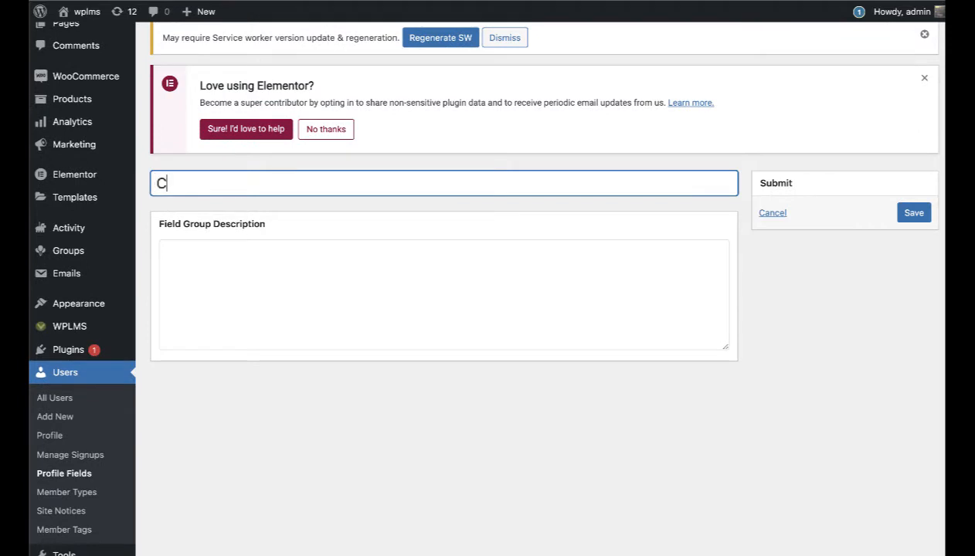
{"action": "type", "text": "ontact"}
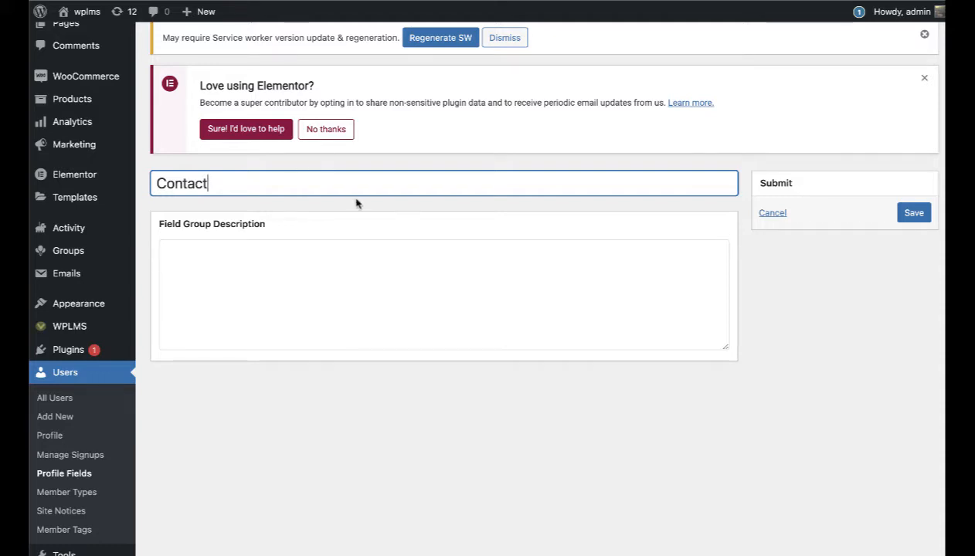
{"action": "left_click", "coordinate": [264, 300]}
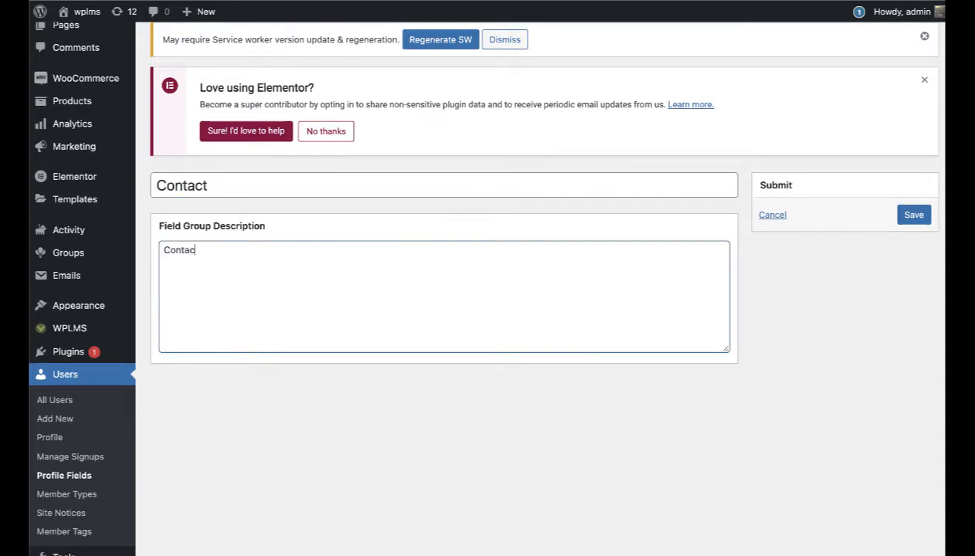
{"action": "type", "text": "Contact information about the user"}
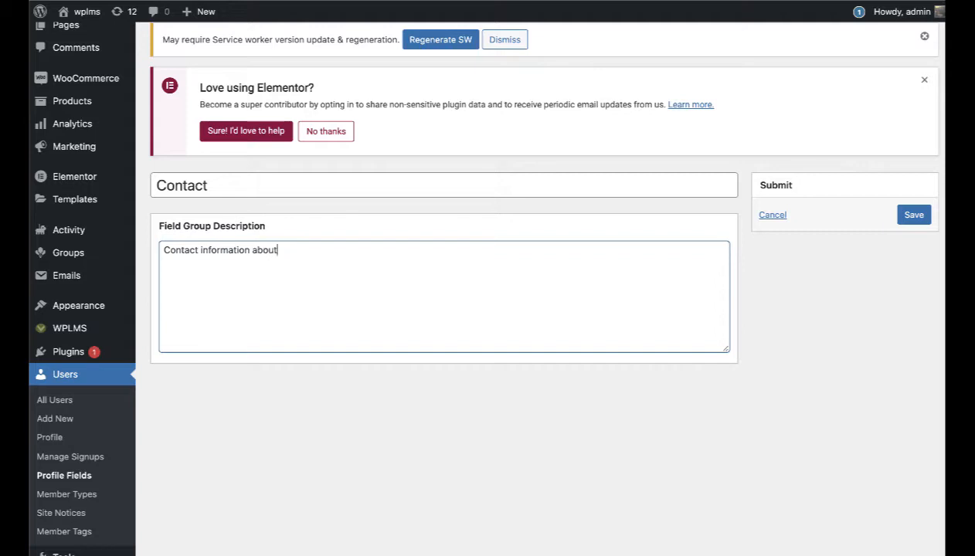
{"action": "left_click", "coordinate": [909, 218]}
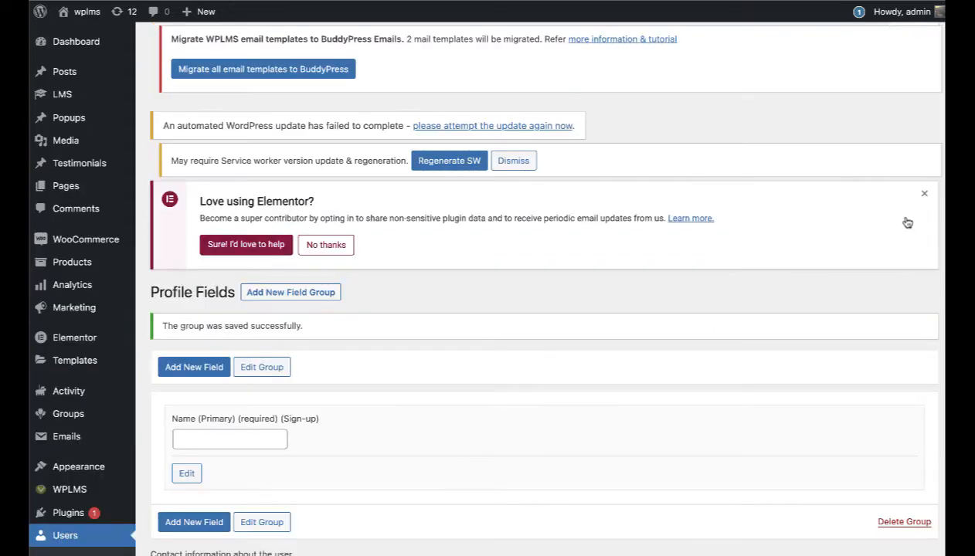
{"action": "scroll", "coordinate": [571, 401], "scroll_direction": "down", "scroll_amount": 2}
{"action": "scroll", "coordinate": [572, 400], "scroll_direction": "down", "scroll_amount": 1}
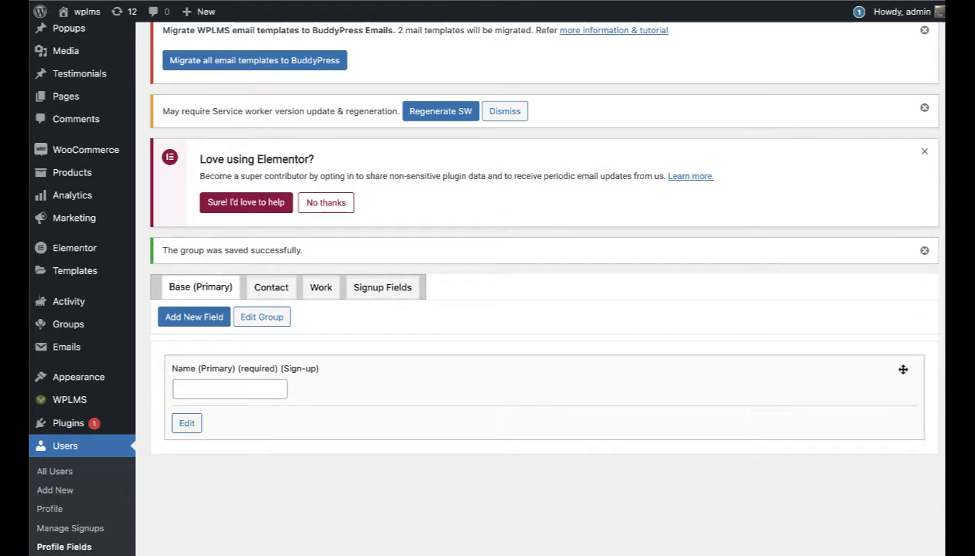
Step: Start a new profile field and inspect its requirement, registration and member-type options
{"action": "scroll", "coordinate": [193, 323], "scroll_direction": "down", "scroll_amount": 1}
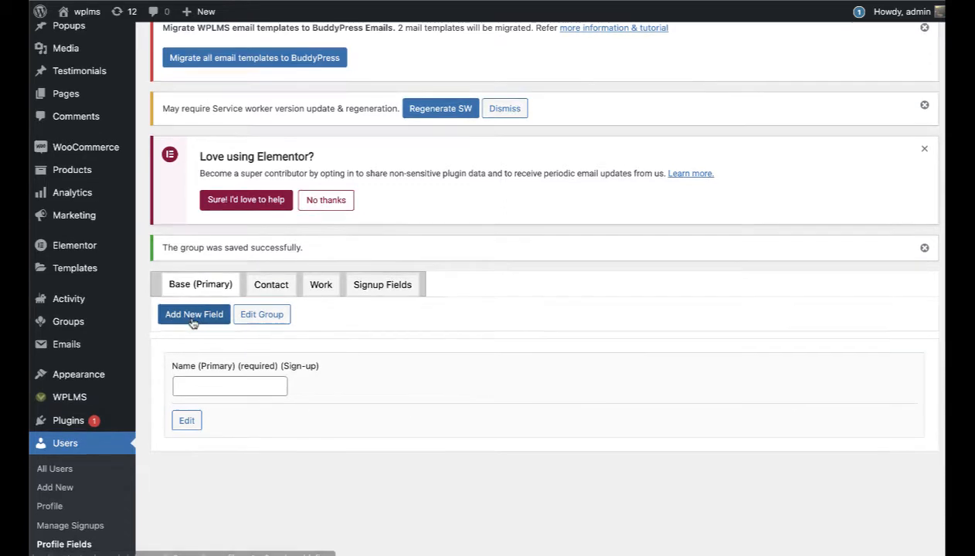
{"action": "left_click", "coordinate": [193, 323]}
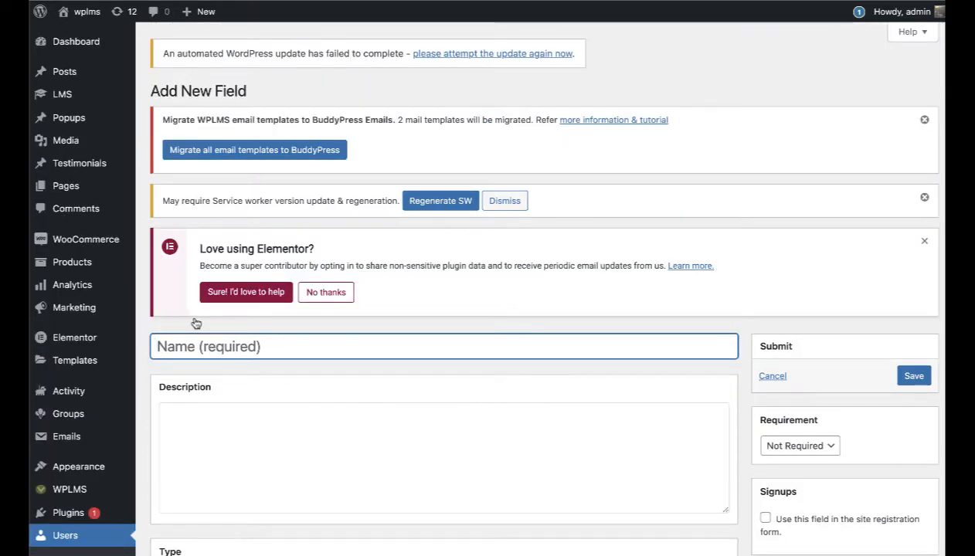
{"action": "scroll", "coordinate": [196, 324], "scroll_direction": "down", "scroll_amount": 2}
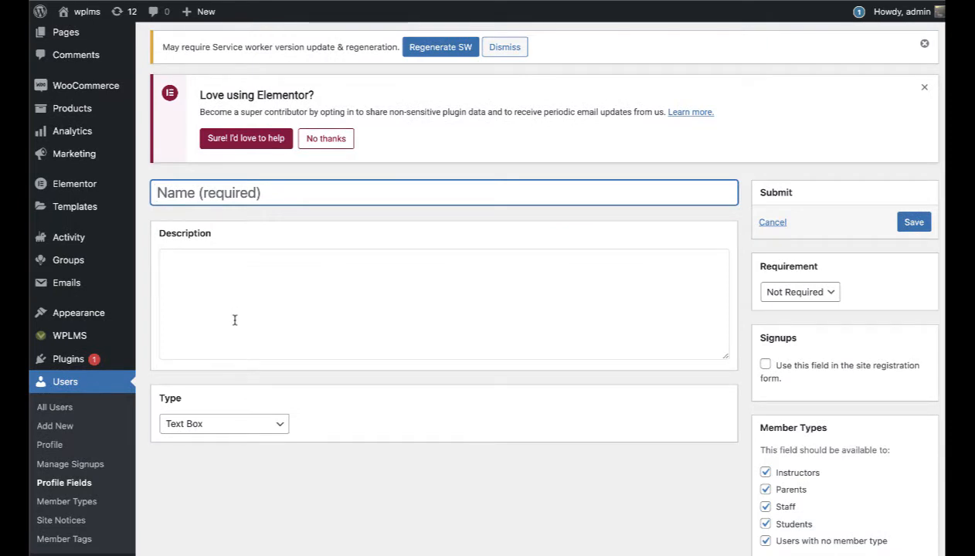
{"action": "scroll", "coordinate": [234, 315], "scroll_direction": "up", "scroll_amount": 1}
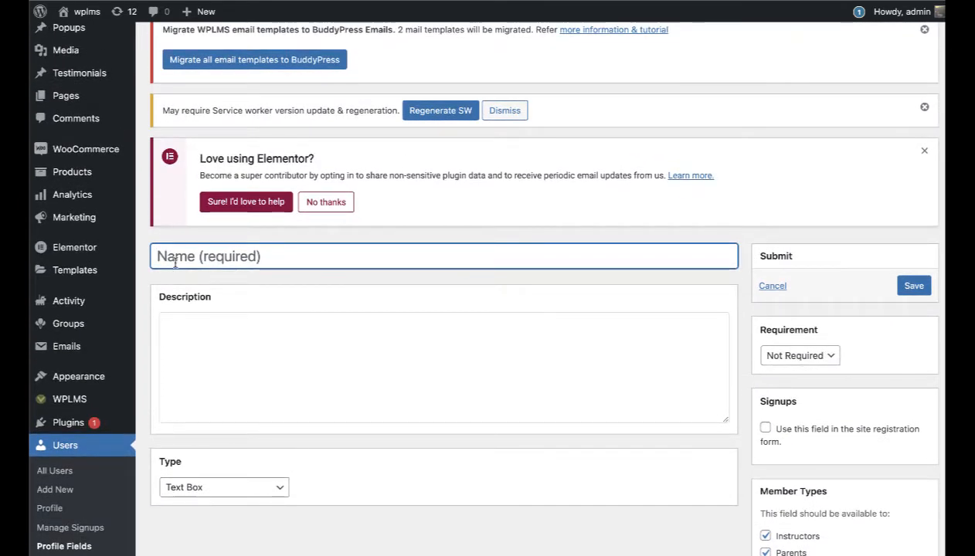
{"action": "left_click", "coordinate": [797, 357]}
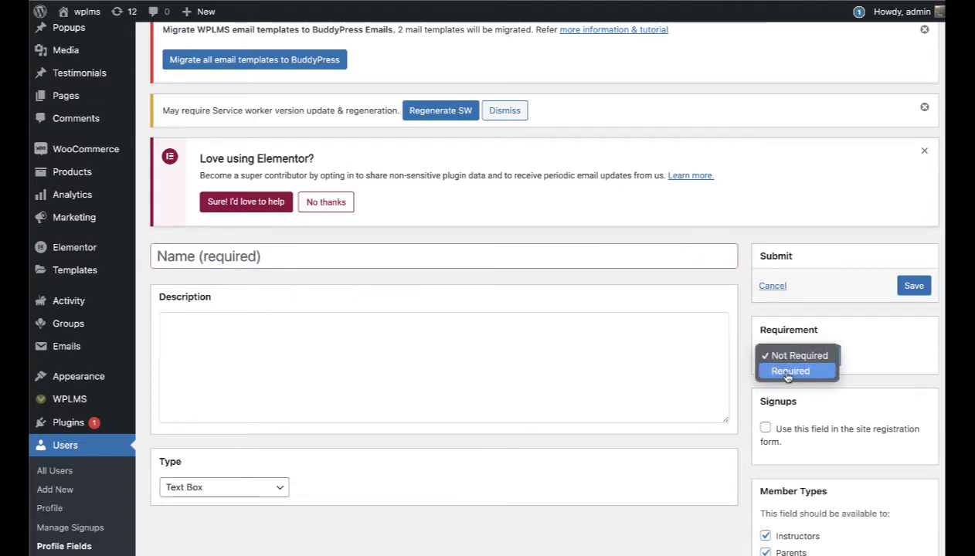
{"action": "left_click", "coordinate": [789, 372]}
{"action": "left_click", "coordinate": [791, 357]}
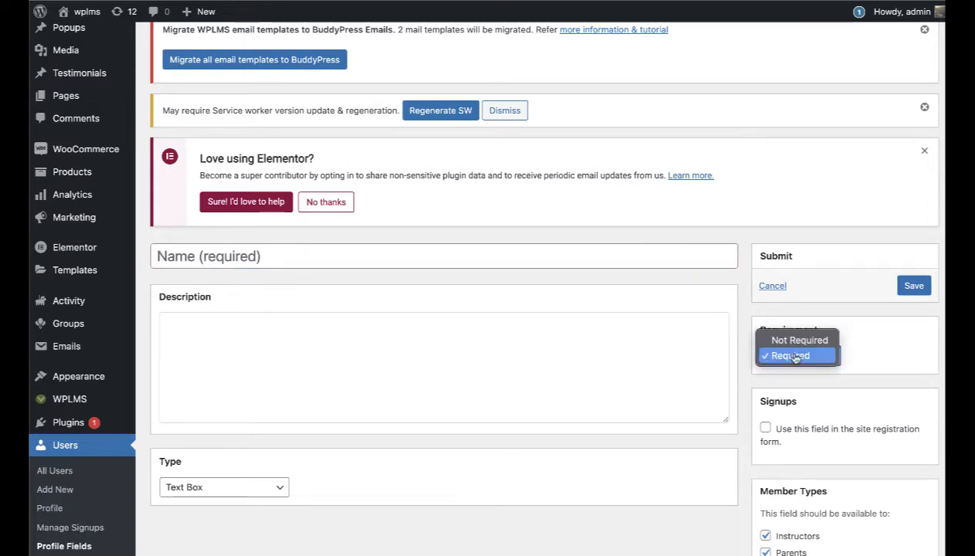
{"action": "left_click", "coordinate": [792, 357]}
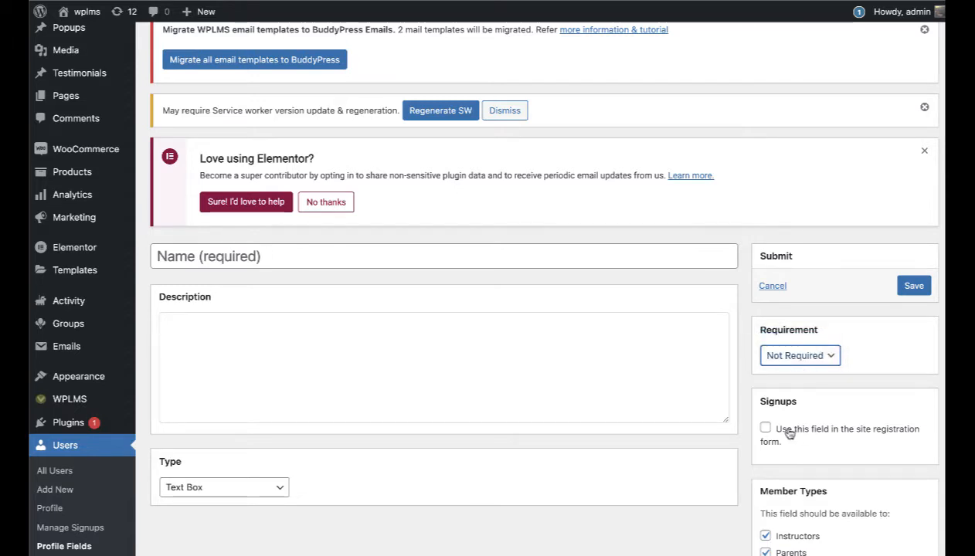
{"action": "left_click_drag", "start_coordinate": [777, 435], "coordinate": [794, 445]}
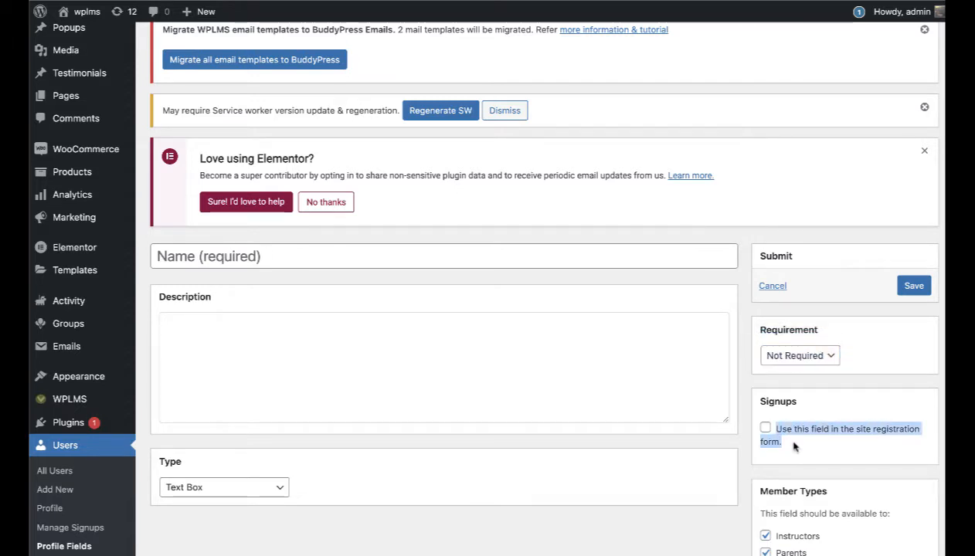
{"action": "scroll", "coordinate": [794, 446], "scroll_direction": "down", "scroll_amount": 1}
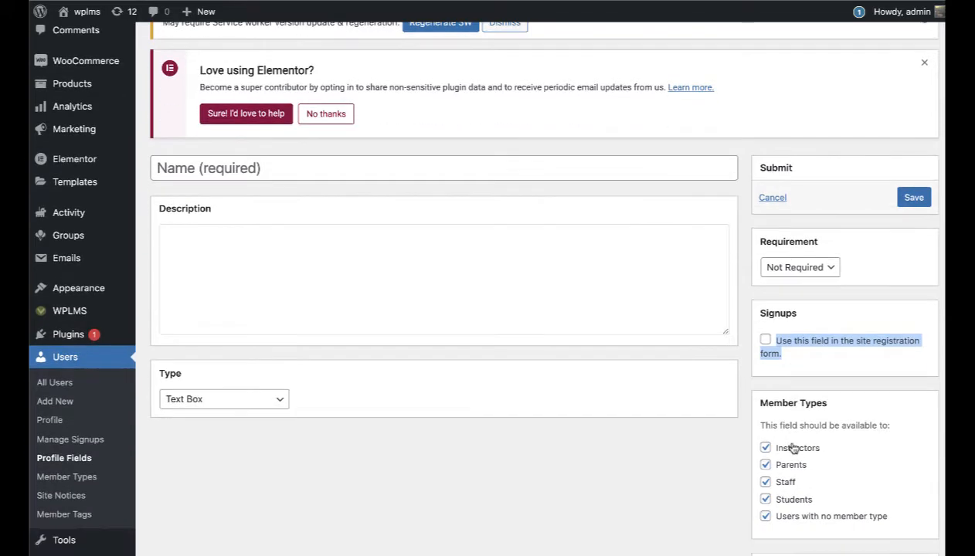
{"action": "left_click", "coordinate": [735, 462]}
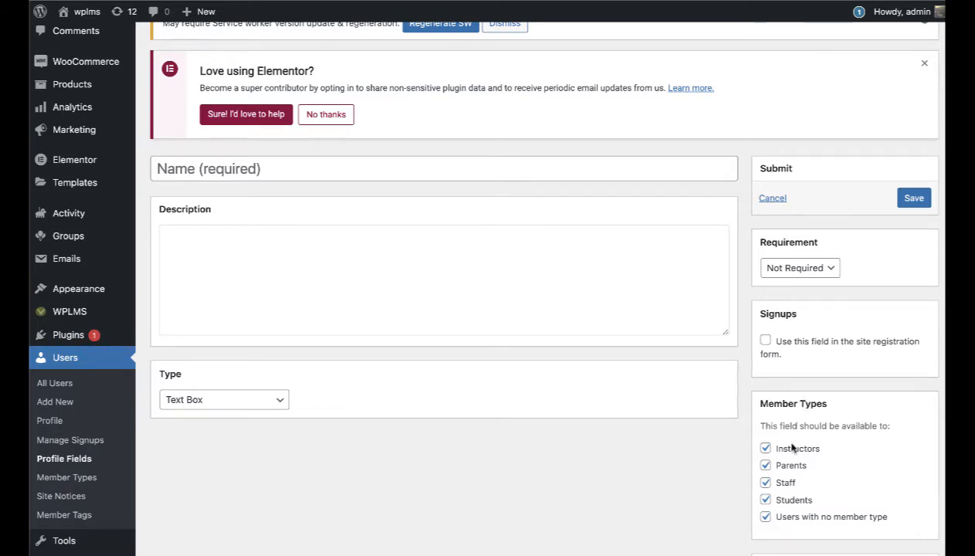
{"action": "key", "text": "super+shift+4"}
{"action": "left_click_drag", "start_coordinate": [746, 376], "coordinate": [909, 551]}
Step: Save a required 'Gender' radio-button field with Female, Male and Other options, shown at sign-up
{"action": "left_click", "coordinate": [456, 168]}
{"action": "type", "text": "Gender"}
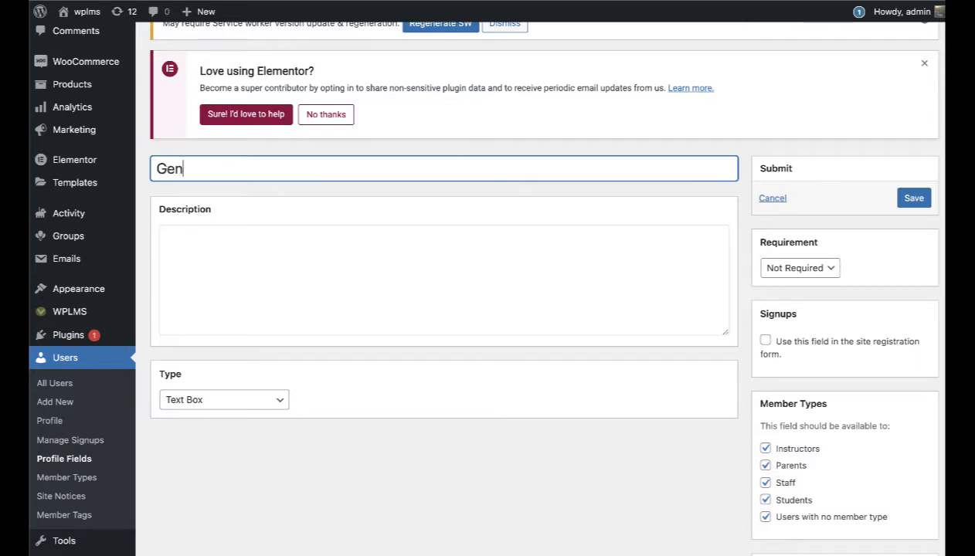
{"action": "left_click", "coordinate": [500, 276]}
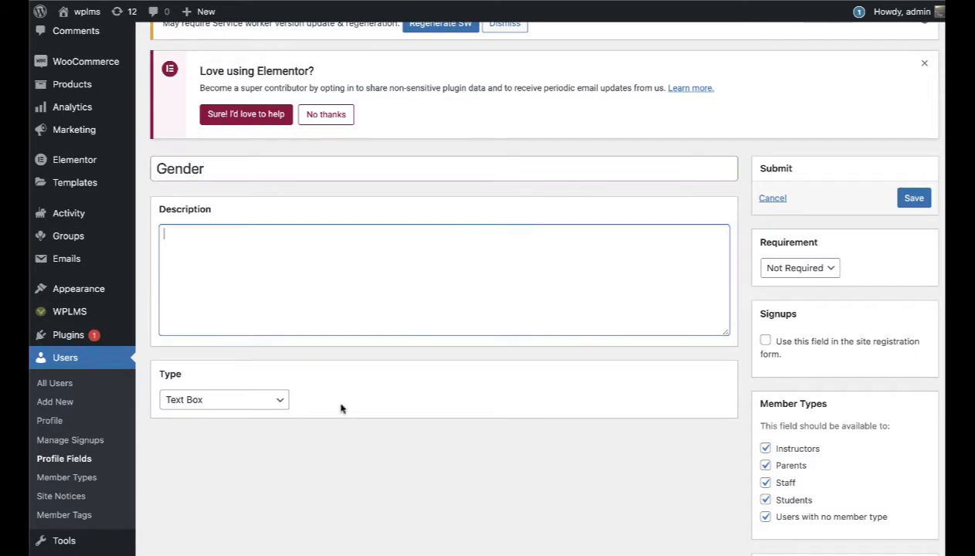
{"action": "left_click", "coordinate": [268, 403]}
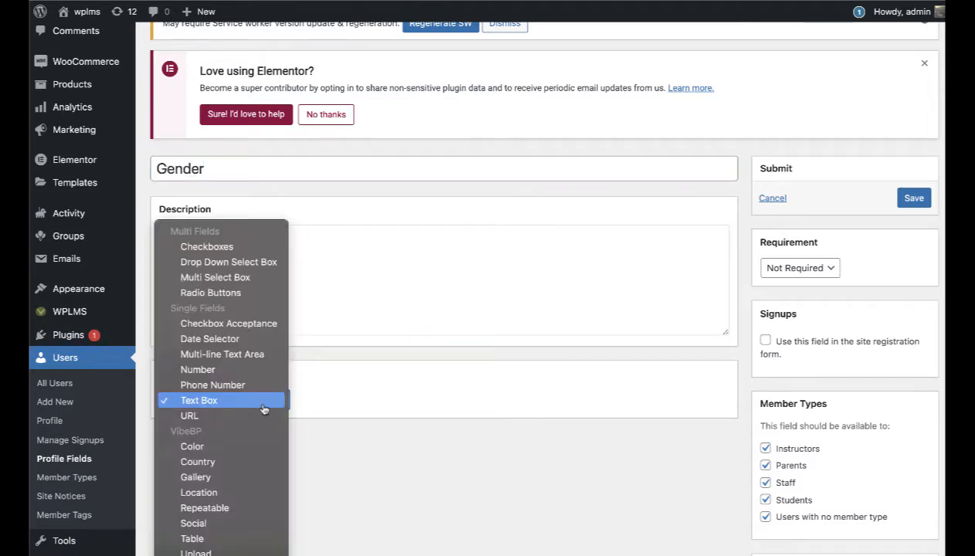
{"action": "left_click", "coordinate": [231, 292]}
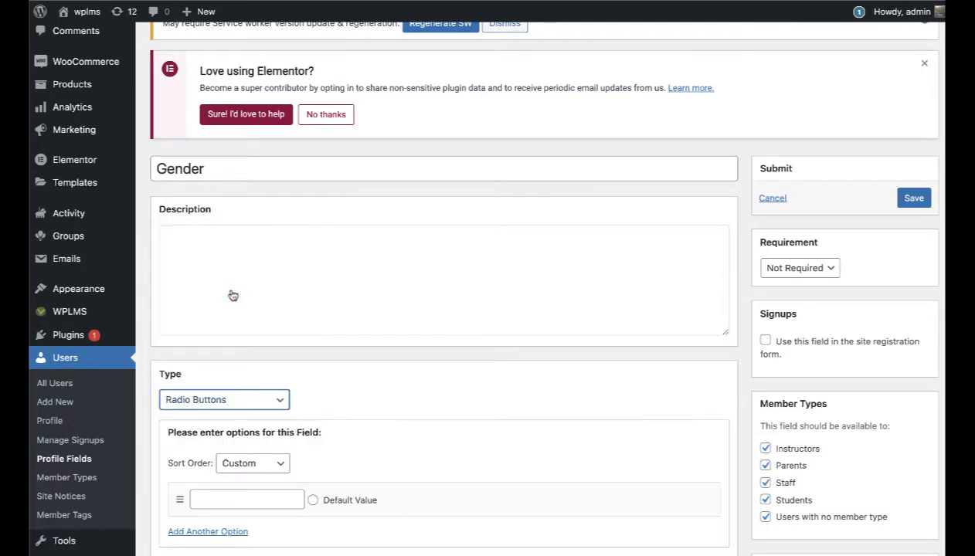
{"action": "left_click", "coordinate": [255, 499]}
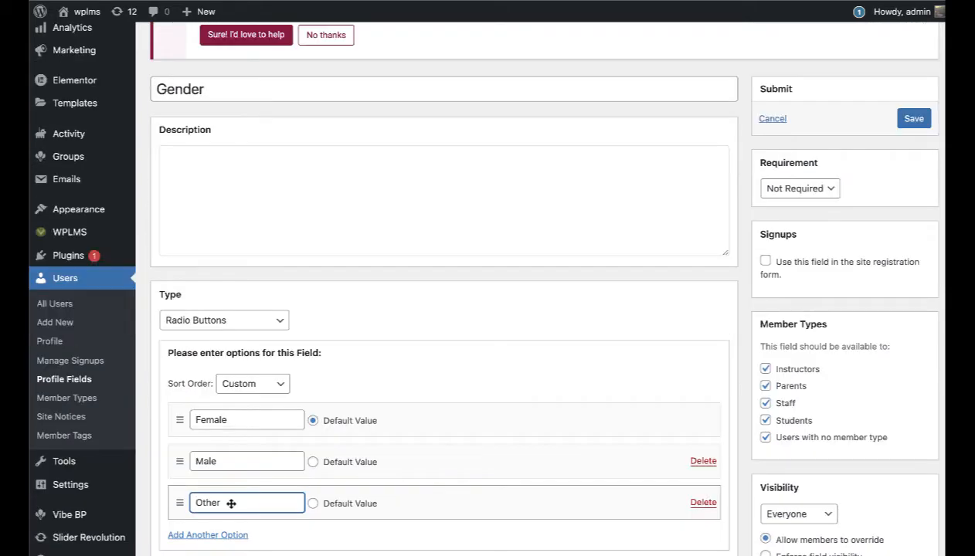
{"action": "scroll", "coordinate": [580, 385], "scroll_direction": "down", "scroll_amount": 2}
{"action": "scroll", "coordinate": [583, 389], "scroll_direction": "up", "scroll_amount": 4}
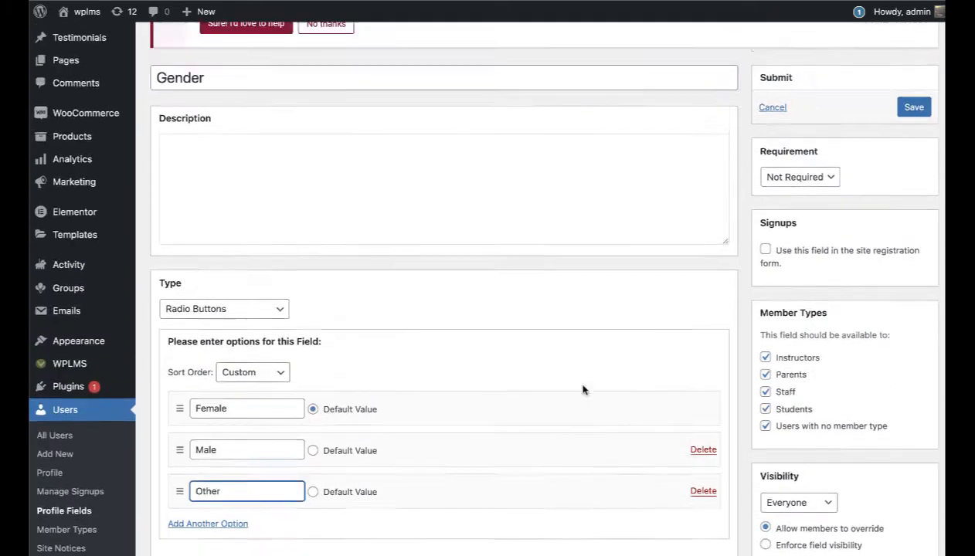
{"action": "scroll", "coordinate": [850, 363], "scroll_direction": "down", "scroll_amount": 3}
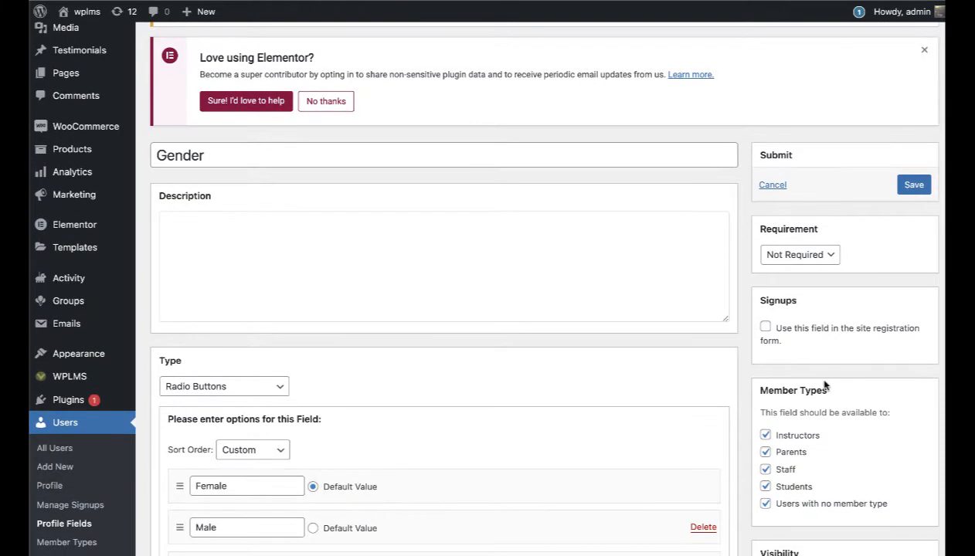
{"action": "left_click", "coordinate": [765, 327]}
{"action": "left_click", "coordinate": [823, 255]}
{"action": "left_click", "coordinate": [791, 269]}
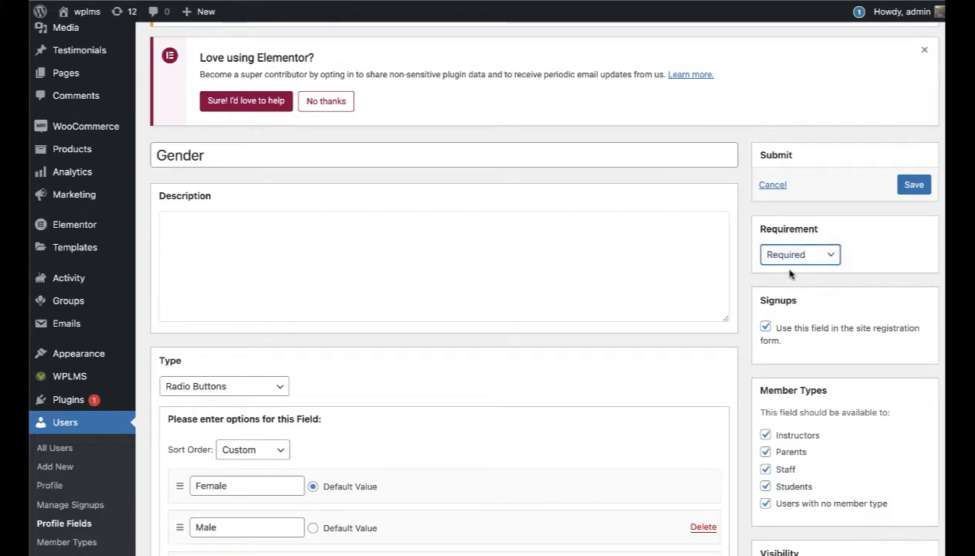
{"action": "left_click", "coordinate": [912, 187]}
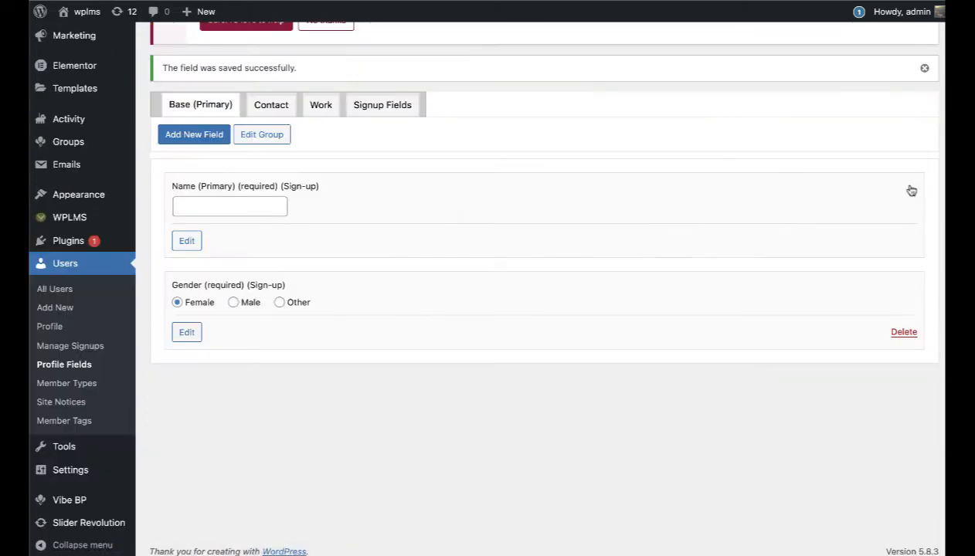
Step: Add a Profession drop-down field with options Business through Other, defaulting to Other
{"action": "left_click", "coordinate": [199, 134]}
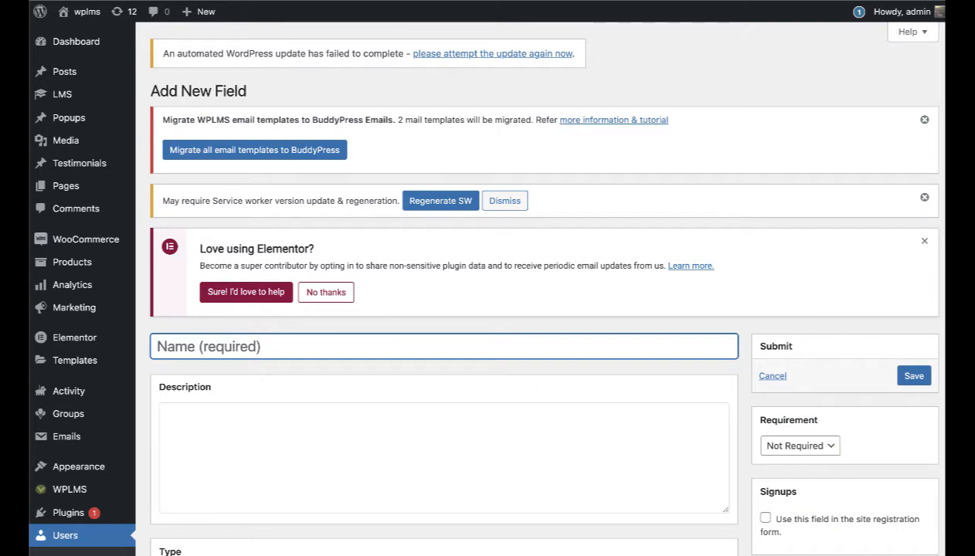
{"action": "scroll", "coordinate": [356, 302], "scroll_direction": "down", "scroll_amount": 1}
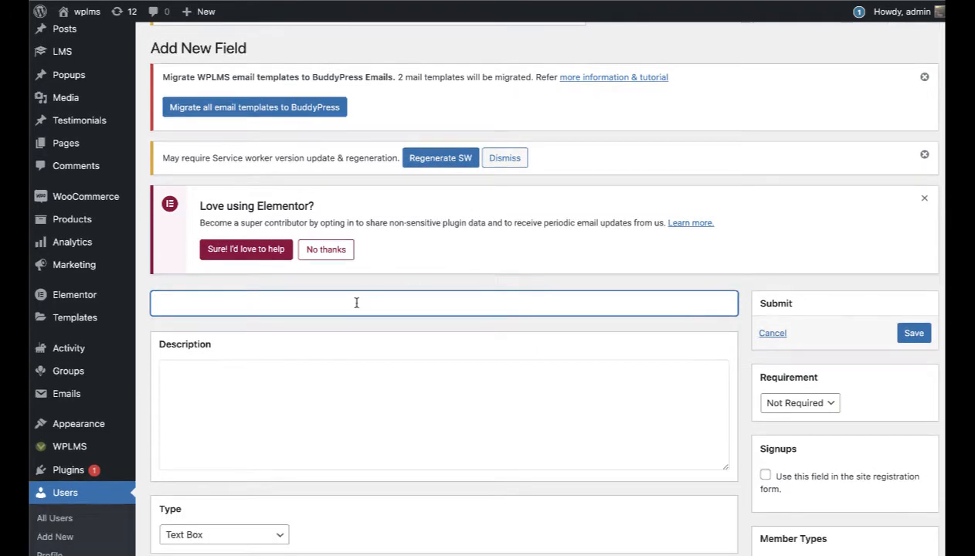
{"action": "type", "text": "Pre"}
{"action": "type", "text": "ofession"}
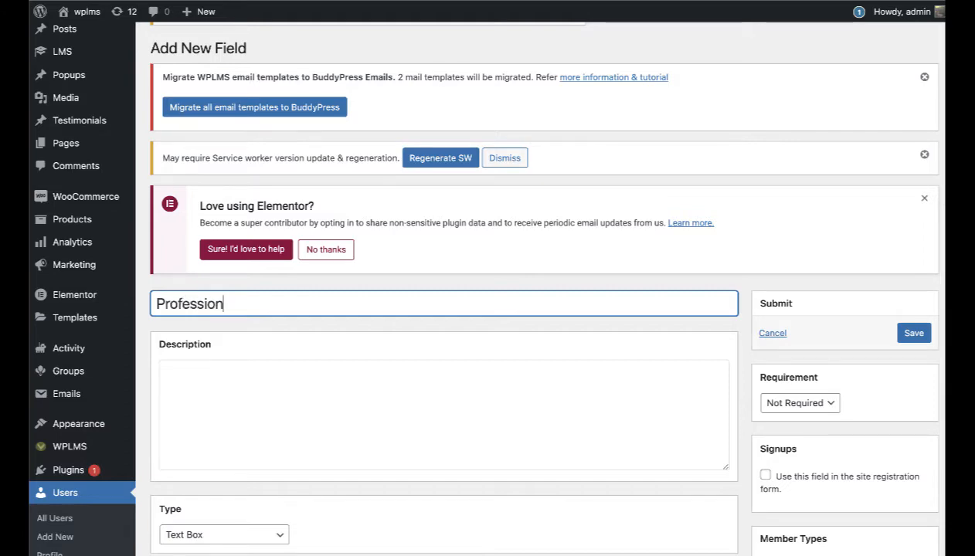
{"action": "scroll", "coordinate": [360, 306], "scroll_direction": "down", "scroll_amount": 5}
{"action": "left_click", "coordinate": [262, 356]}
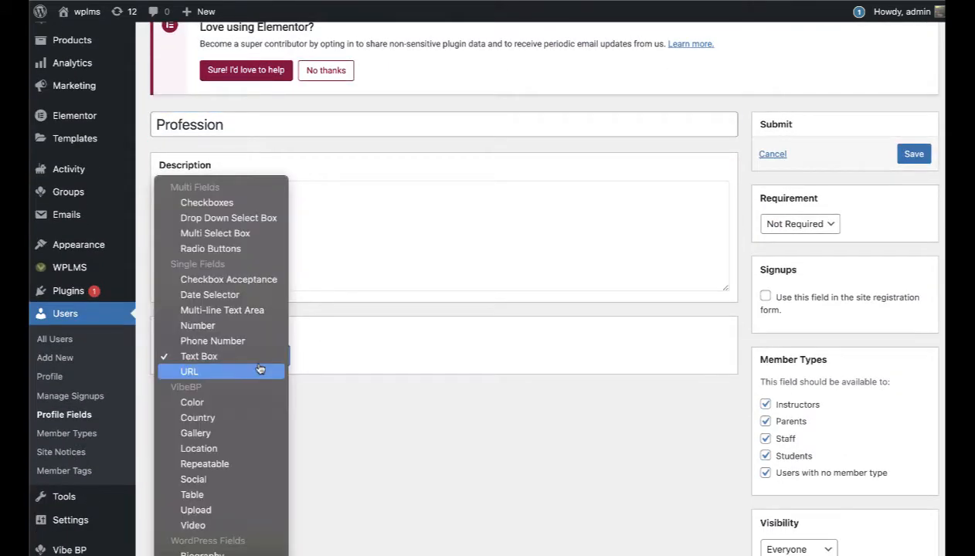
{"action": "left_click", "coordinate": [242, 218]}
{"action": "left_click", "coordinate": [264, 451]}
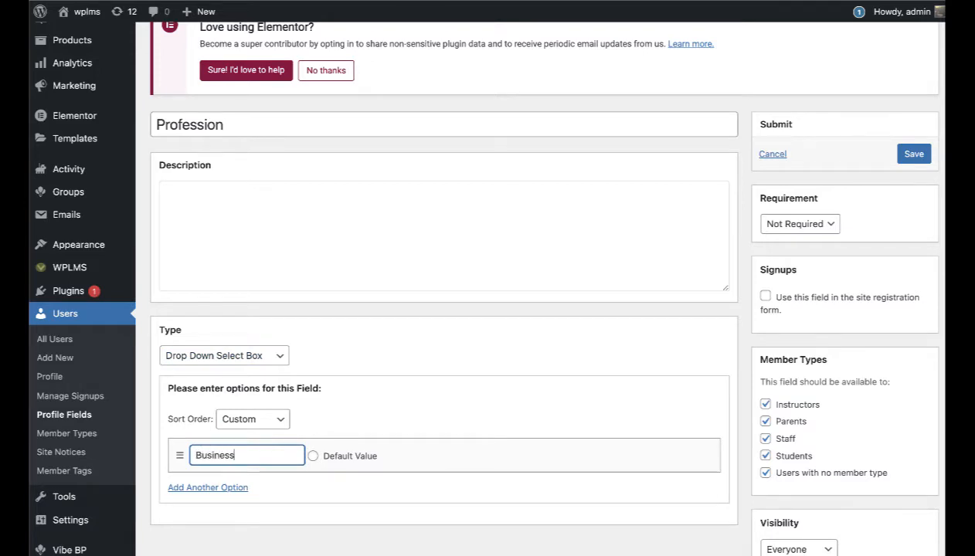
{"action": "left_click", "coordinate": [234, 488]}
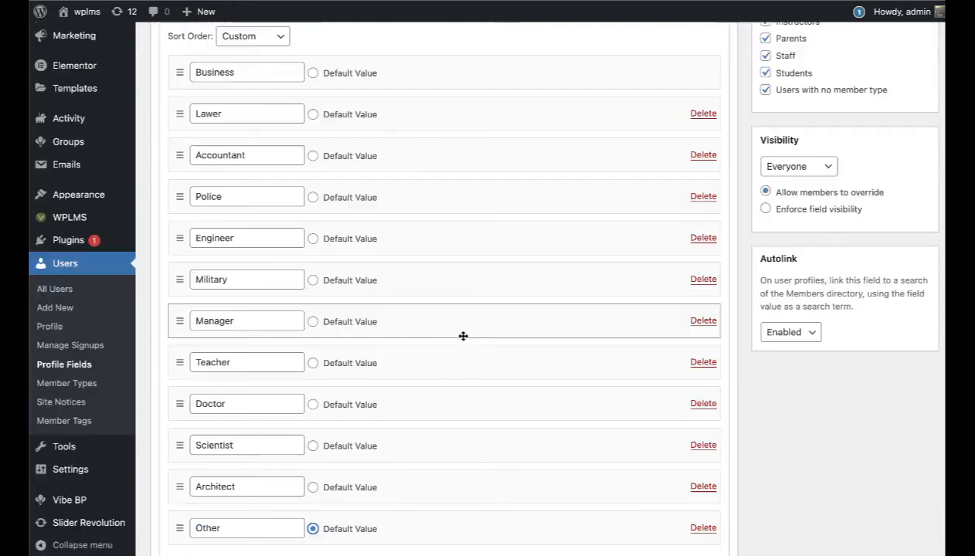
Step: Limit Profession to Parents, make it required and shown at sign-up, and save it
{"action": "scroll", "coordinate": [461, 337], "scroll_direction": "up", "scroll_amount": 3}
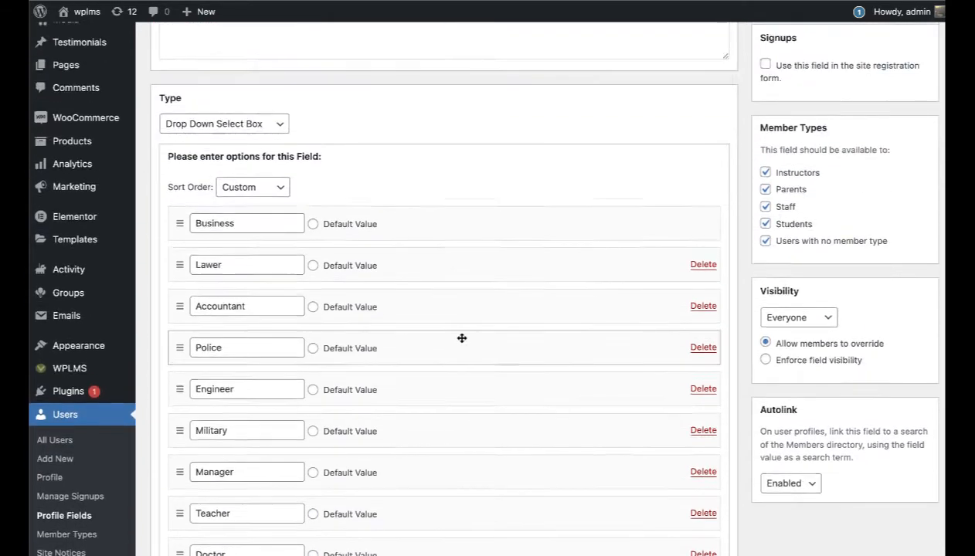
{"action": "scroll", "coordinate": [247, 259], "scroll_direction": "up", "scroll_amount": 5}
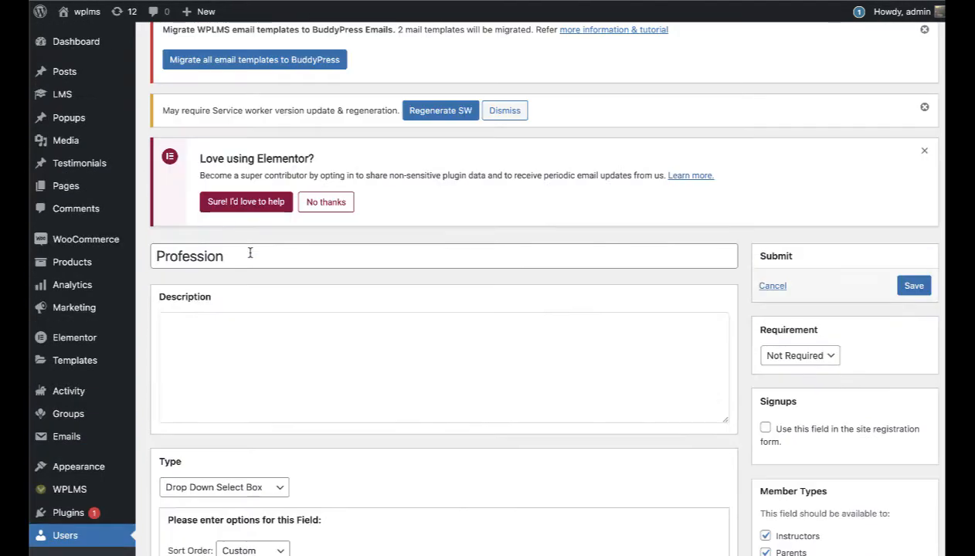
{"action": "scroll", "coordinate": [261, 276], "scroll_direction": "down", "scroll_amount": 8}
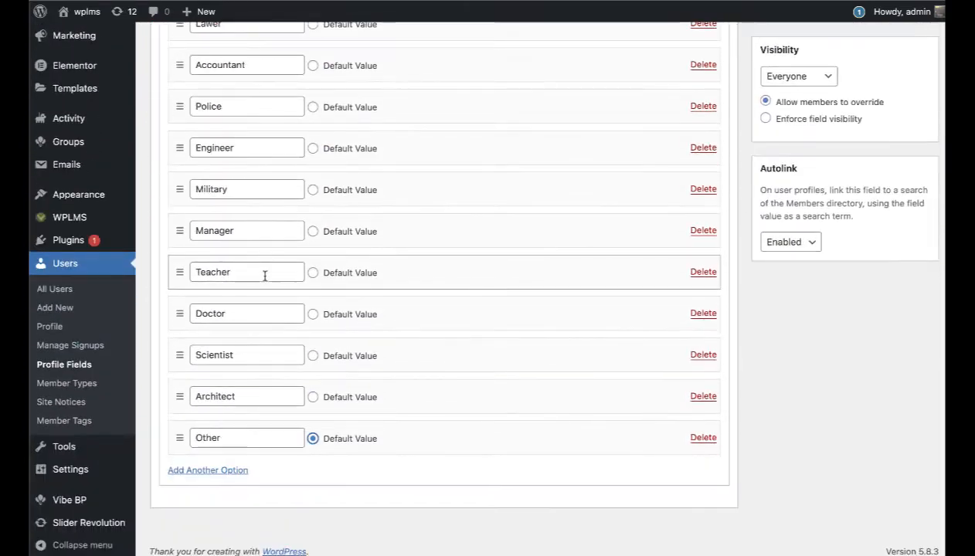
{"action": "scroll", "coordinate": [485, 343], "scroll_direction": "up", "scroll_amount": 8}
{"action": "scroll", "coordinate": [479, 342], "scroll_direction": "down", "scroll_amount": 4}
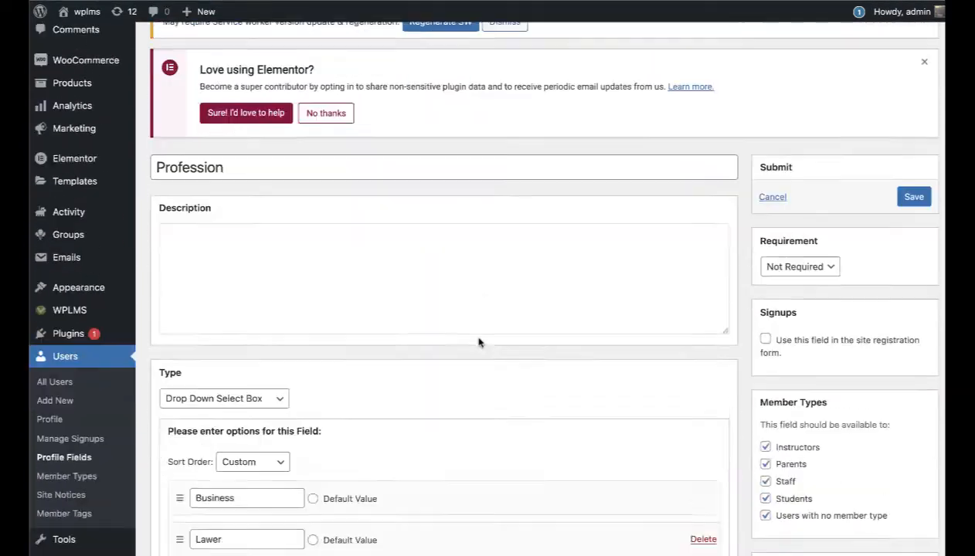
{"action": "left_click", "coordinate": [764, 389]}
{"action": "left_click", "coordinate": [764, 371]}
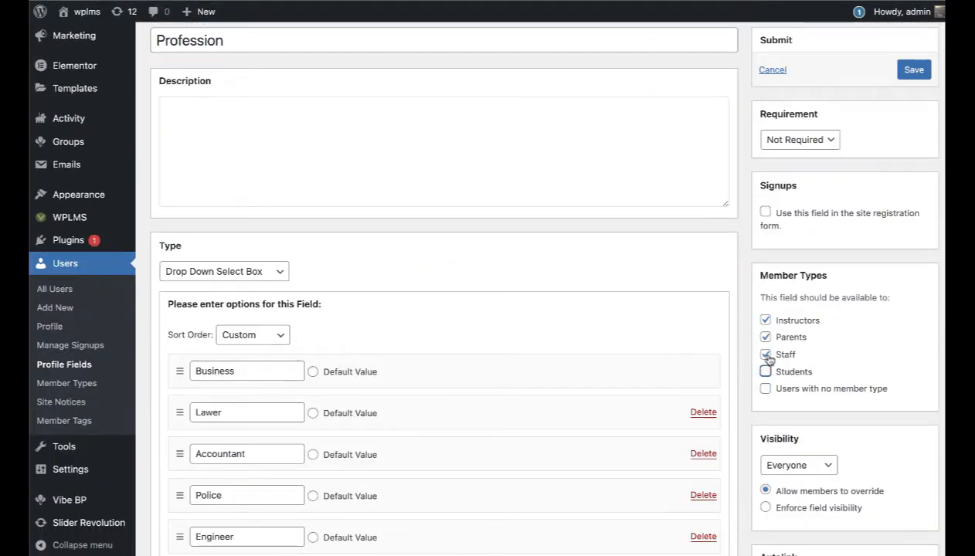
{"action": "left_click", "coordinate": [764, 354]}
{"action": "left_click", "coordinate": [766, 321]}
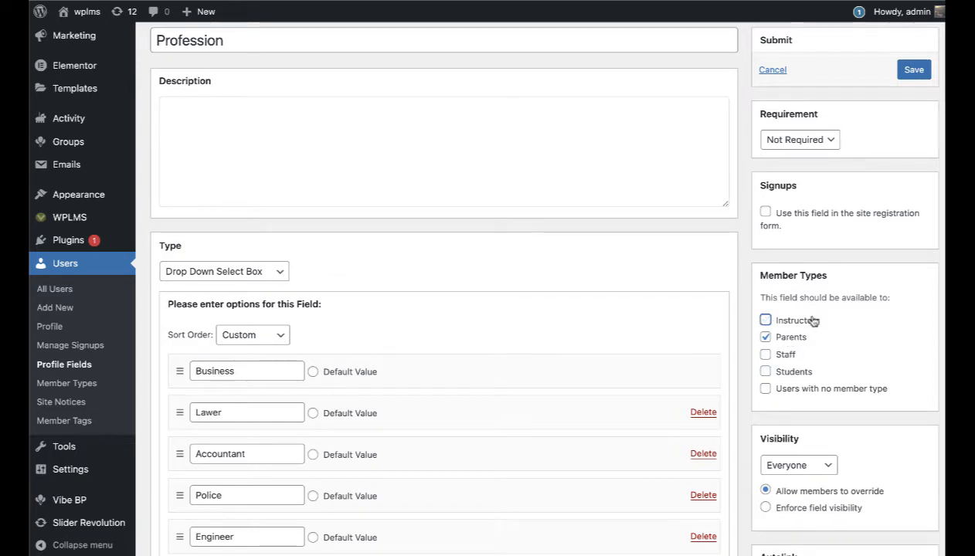
{"action": "scroll", "coordinate": [538, 300], "scroll_direction": "up", "scroll_amount": 1}
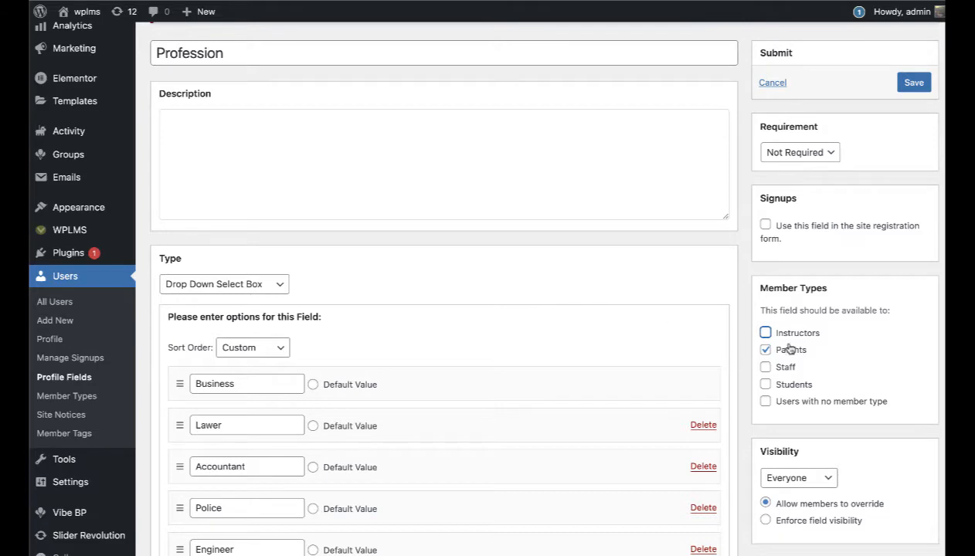
{"action": "left_click", "coordinate": [825, 155]}
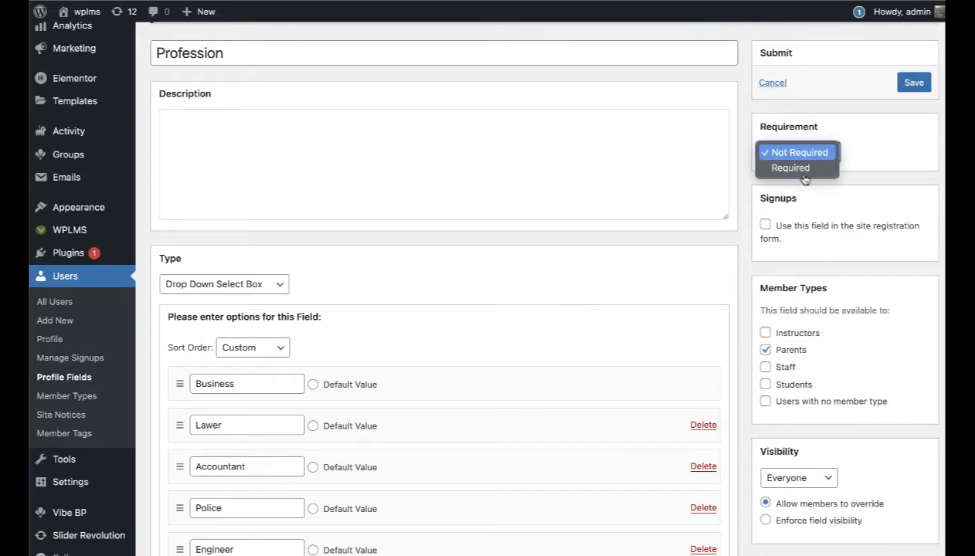
{"action": "left_click", "coordinate": [807, 168]}
{"action": "left_click", "coordinate": [765, 226]}
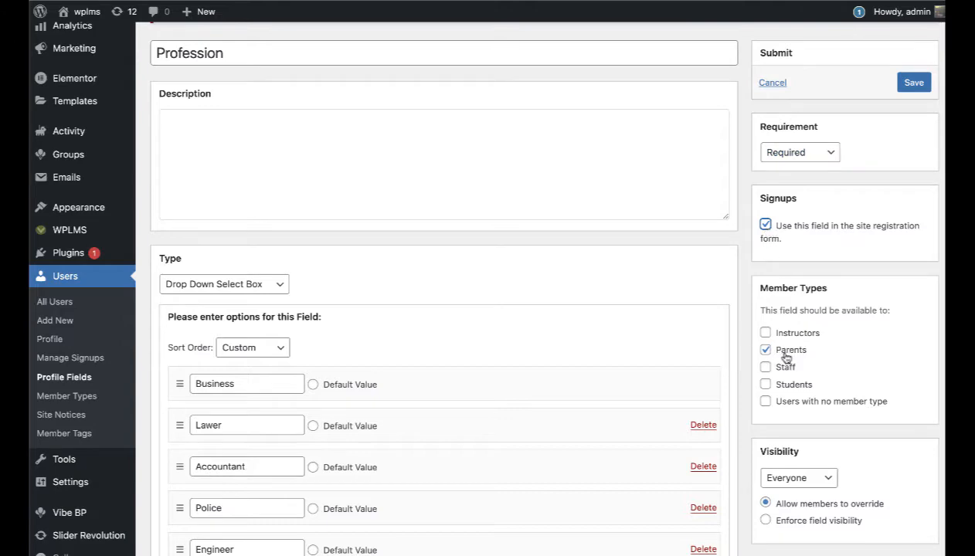
{"action": "left_click", "coordinate": [914, 84]}
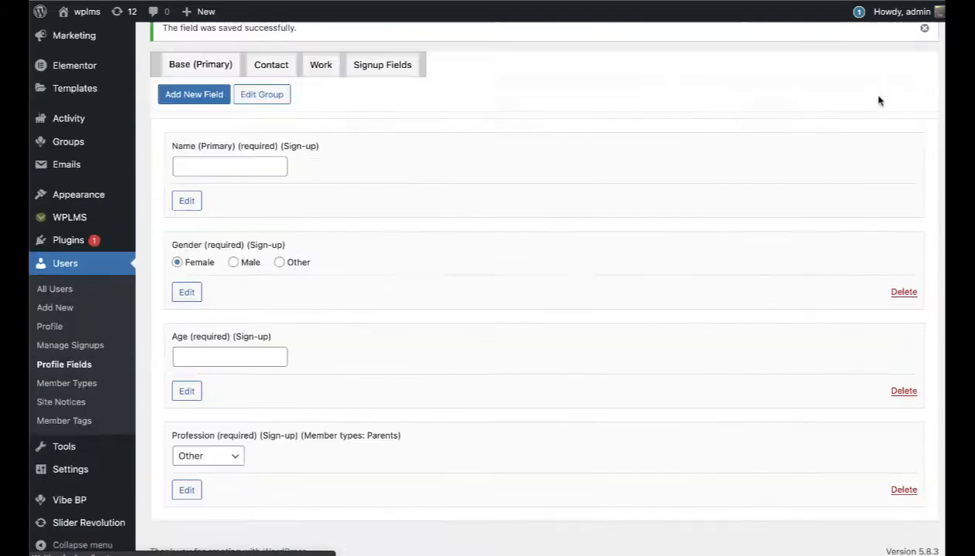
{"action": "left_click", "coordinate": [263, 65]}
Step: Add a Contact field named 'Phone number' of Phone Number type
{"action": "left_click", "coordinate": [207, 406]}
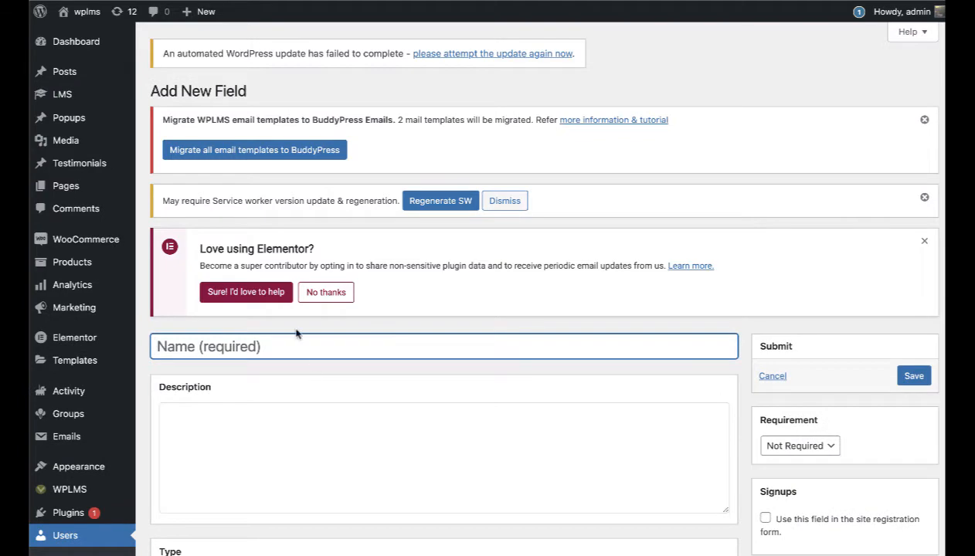
{"action": "type", "text": "Phone "}
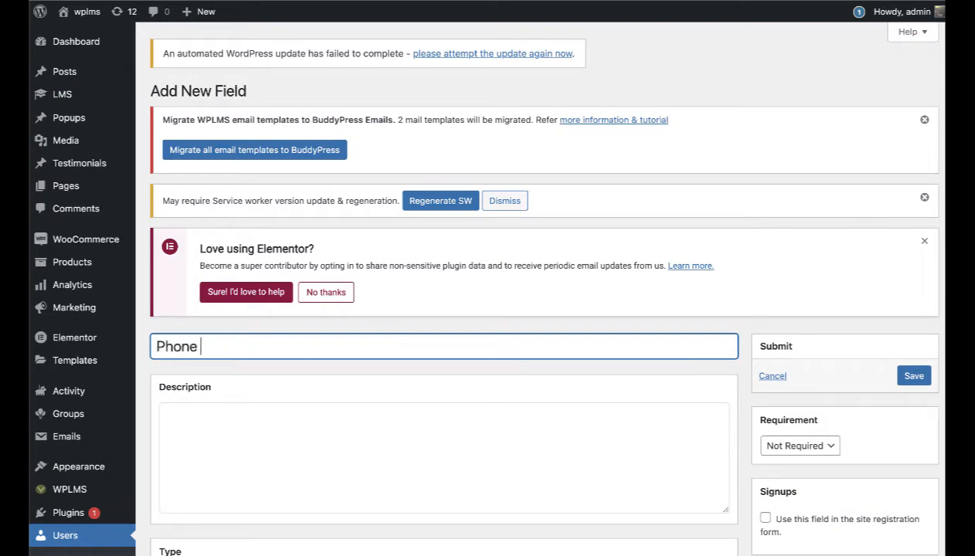
{"action": "type", "text": "number"}
{"action": "scroll", "coordinate": [344, 330], "scroll_direction": "down", "scroll_amount": 2}
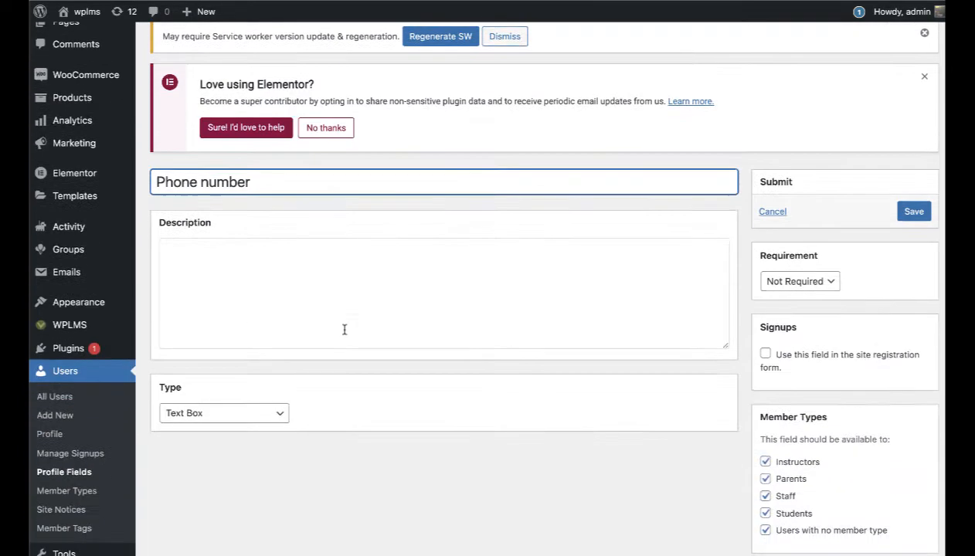
{"action": "left_click", "coordinate": [239, 416]}
{"action": "left_click", "coordinate": [235, 399]}
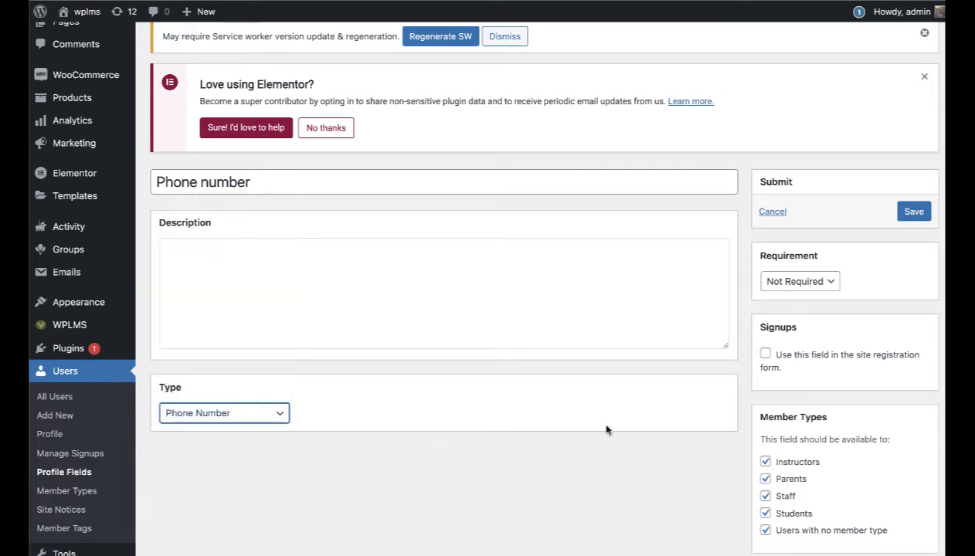
Step: Restrict Phone number to Instructors, Parents and Staff, make it required and on sign-up, and save
{"action": "scroll", "coordinate": [607, 430], "scroll_direction": "down", "scroll_amount": 2}
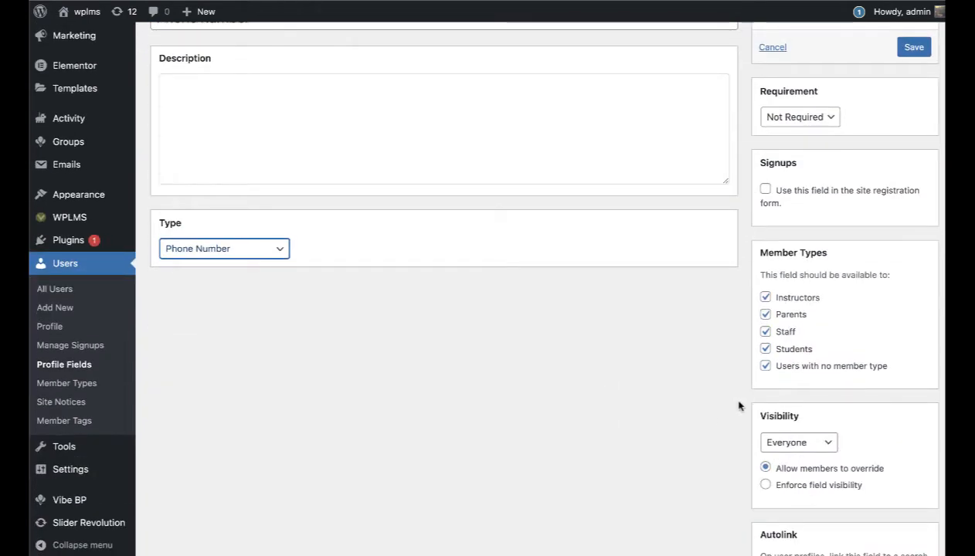
{"action": "left_click", "coordinate": [764, 349]}
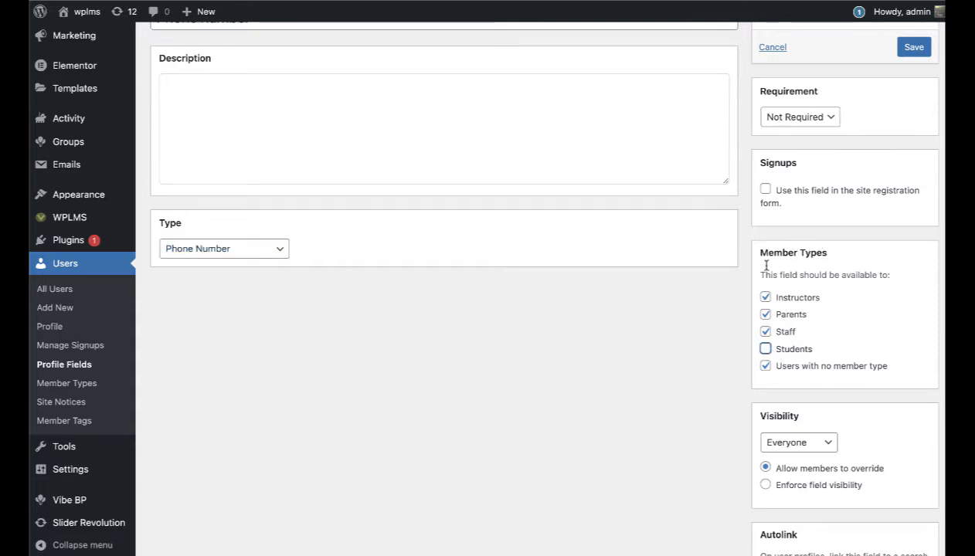
{"action": "left_click", "coordinate": [764, 368]}
{"action": "scroll", "coordinate": [680, 411], "scroll_direction": "up", "scroll_amount": 2}
{"action": "scroll", "coordinate": [680, 411], "scroll_direction": "up", "scroll_amount": 1}
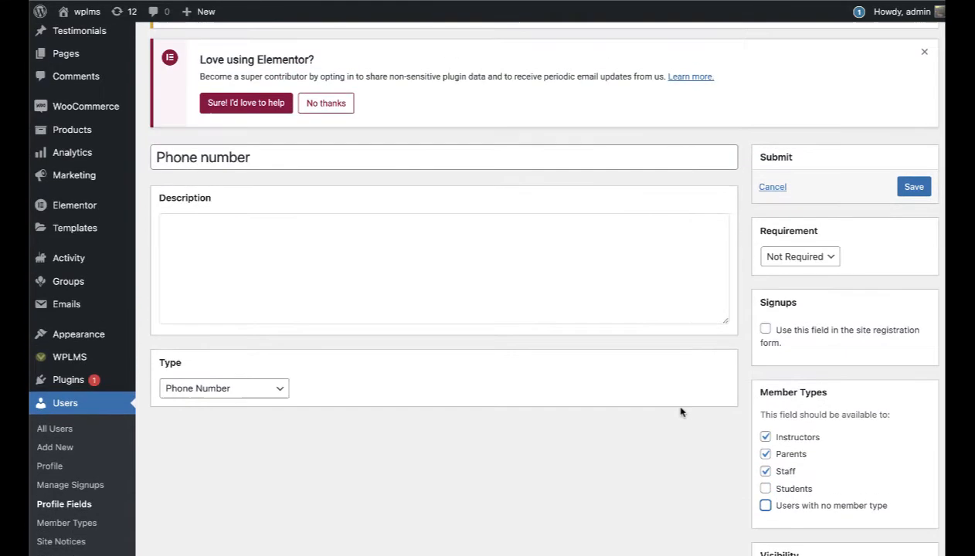
{"action": "left_click", "coordinate": [805, 264]}
{"action": "left_click", "coordinate": [788, 272]}
{"action": "left_click", "coordinate": [765, 329]}
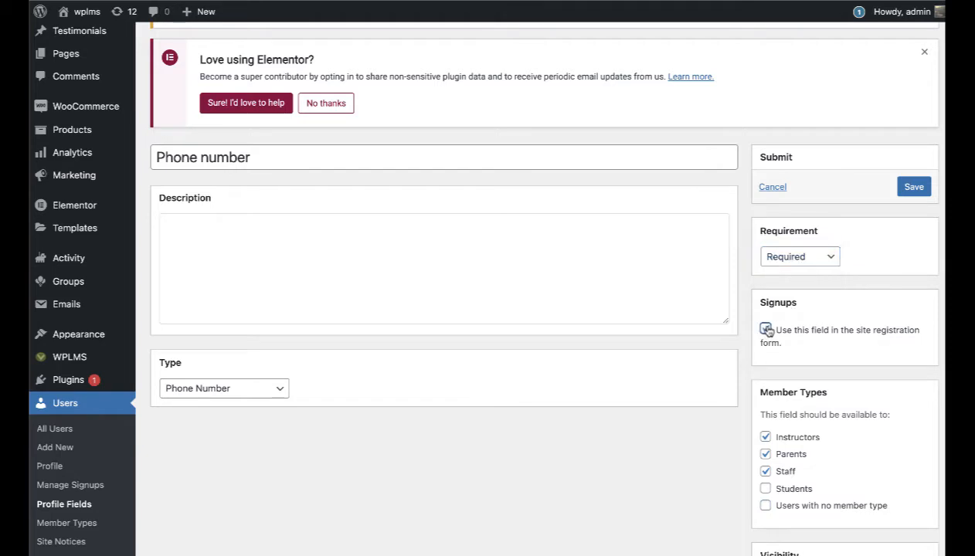
{"action": "left_click", "coordinate": [915, 189]}
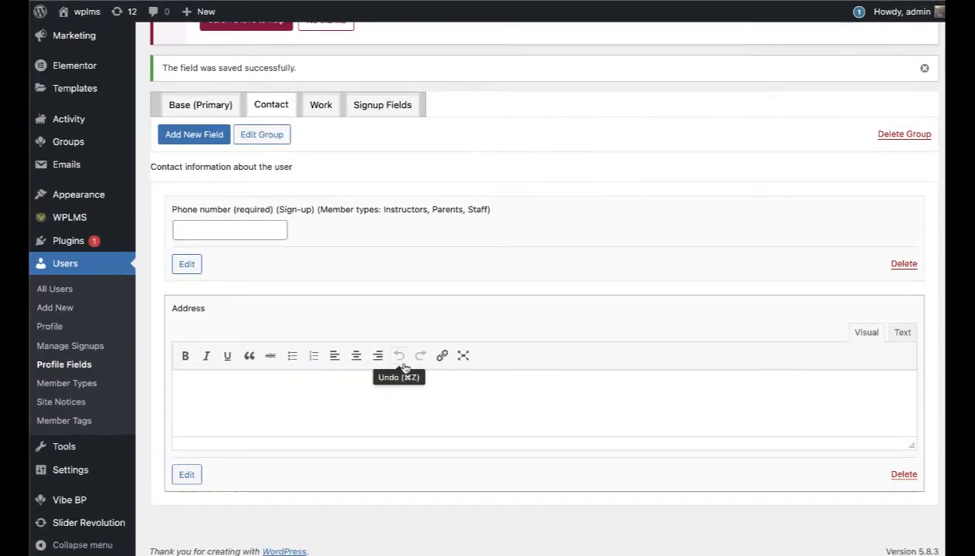
{"action": "left_click", "coordinate": [330, 105]}
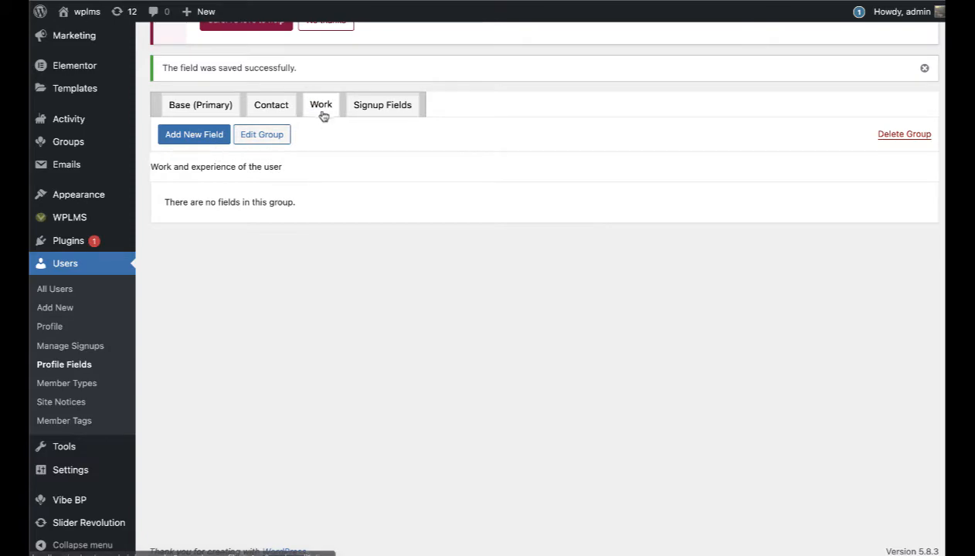
Step: Create a Repeatable-type field named Expertise in the Work group and save it
{"action": "left_click", "coordinate": [188, 136]}
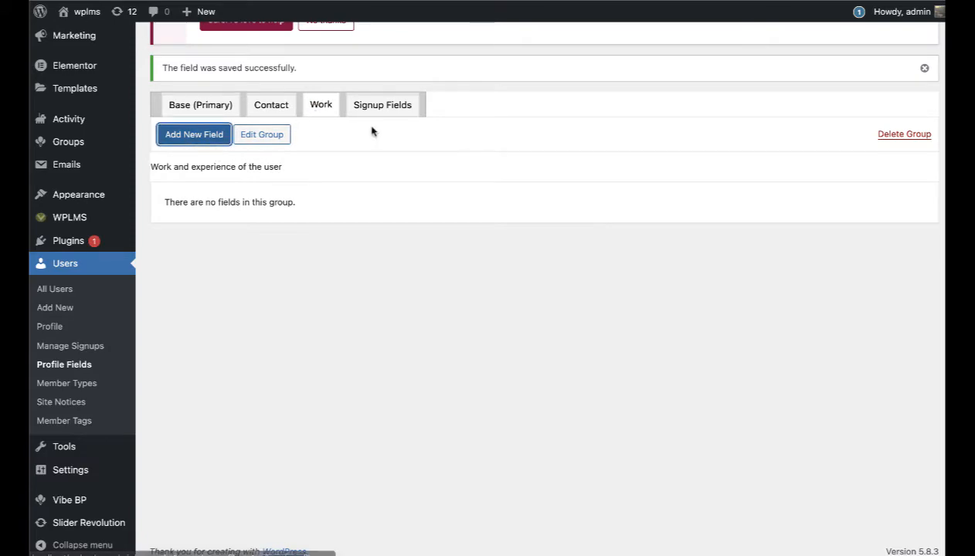
{"action": "scroll", "coordinate": [348, 317], "scroll_direction": "down", "scroll_amount": 3}
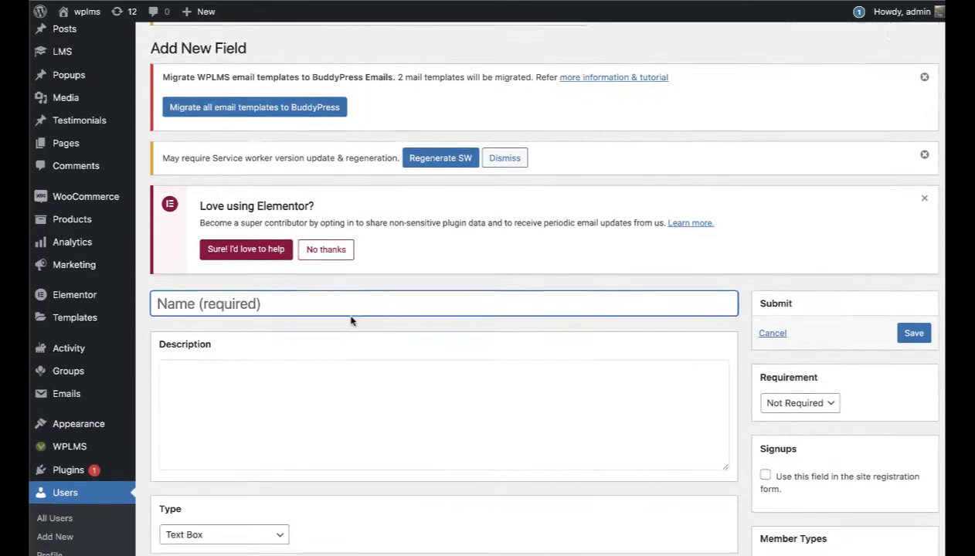
{"action": "type", "text": "Expe"}
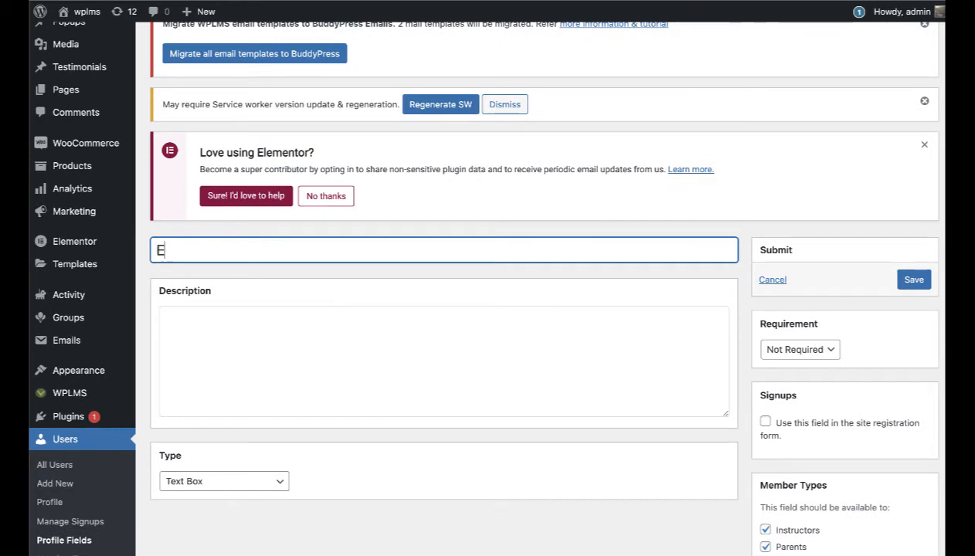
{"action": "type", "text": "r"}
{"action": "scroll", "coordinate": [224, 432], "scroll_direction": "down", "scroll_amount": 2}
{"action": "left_click", "coordinate": [224, 421]}
{"action": "left_click", "coordinate": [224, 529]}
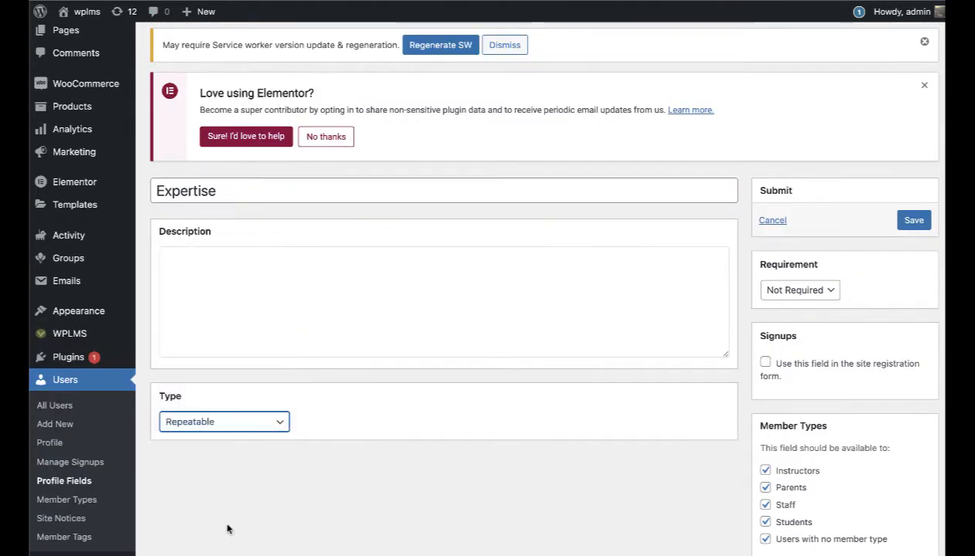
{"action": "left_click", "coordinate": [906, 223]}
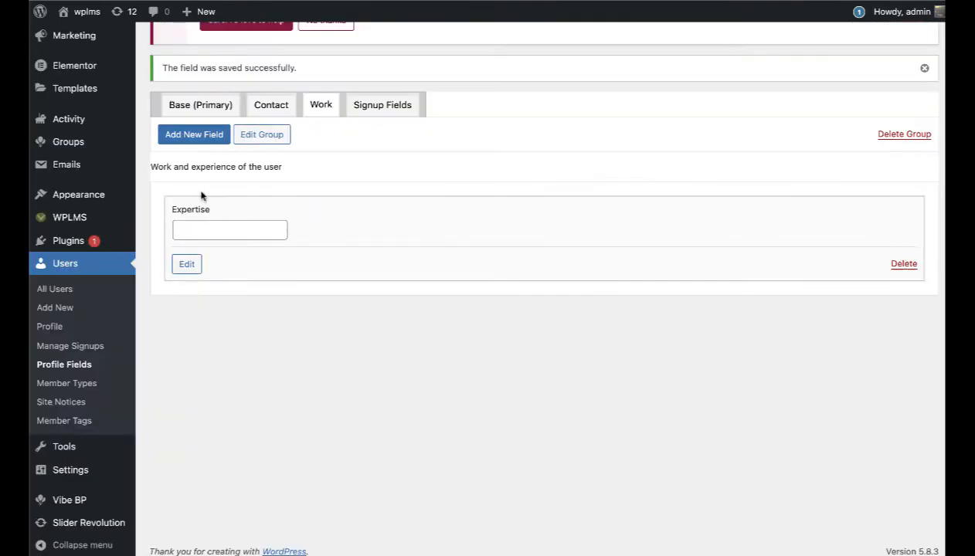
{"action": "left_click", "coordinate": [186, 264]}
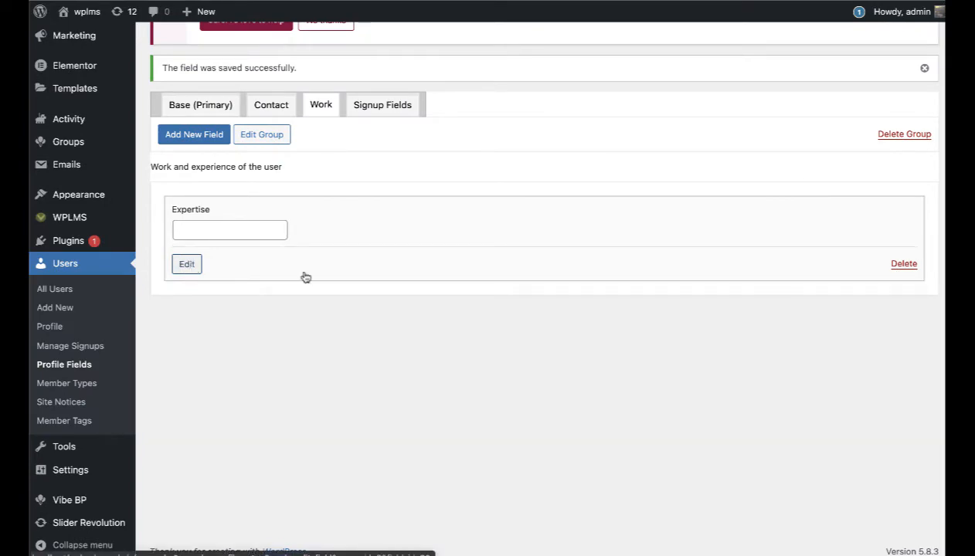
Step: Limit Expertise to Instructors and Parents and choose the Title, Description repeatable layout
{"action": "scroll", "coordinate": [596, 276], "scroll_direction": "down", "scroll_amount": 5}
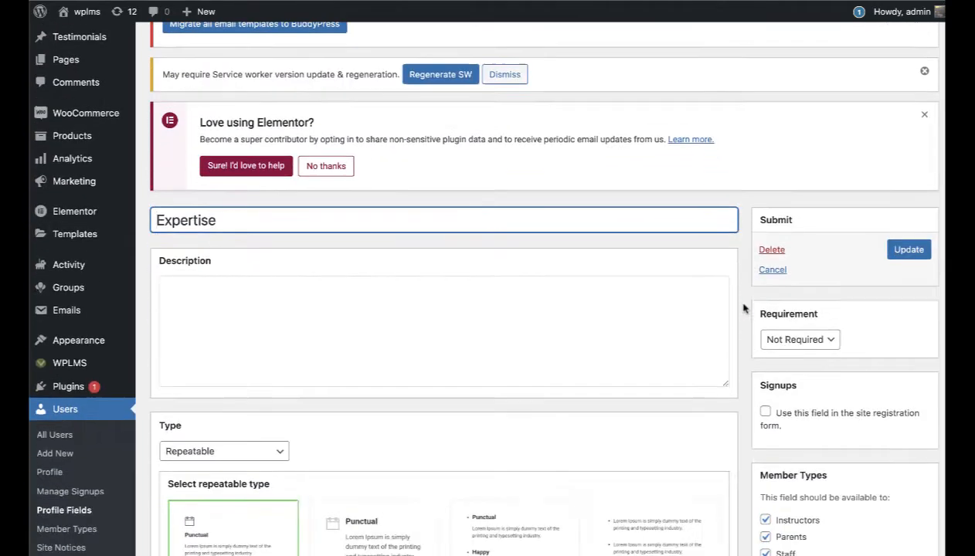
{"action": "left_click", "coordinate": [765, 468]}
{"action": "scroll", "coordinate": [772, 405], "scroll_direction": "down", "scroll_amount": 3}
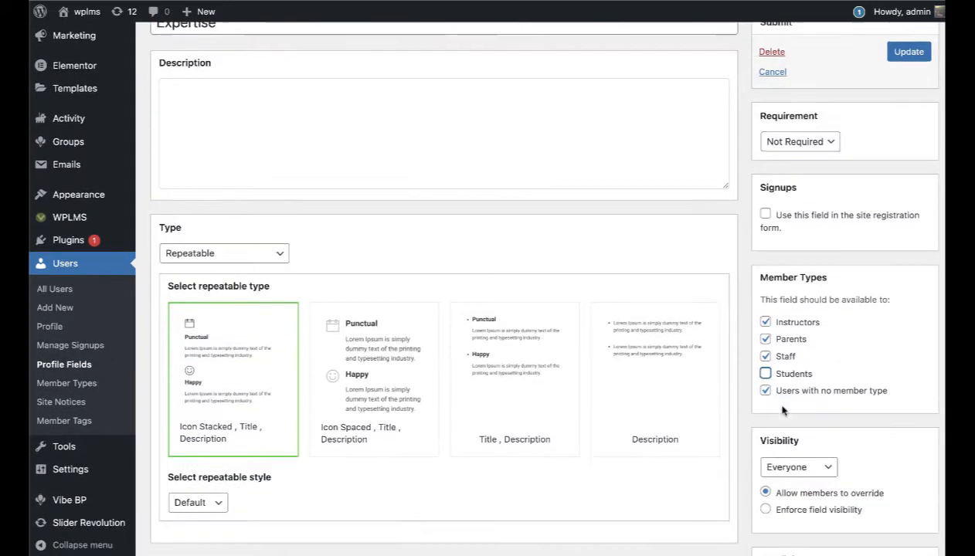
{"action": "left_click", "coordinate": [763, 370]}
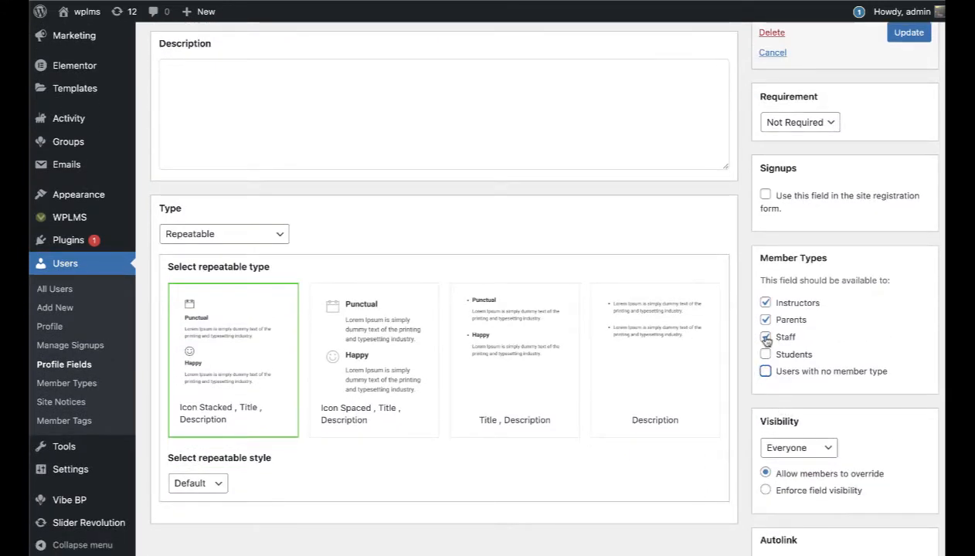
{"action": "left_click", "coordinate": [764, 338]}
{"action": "left_click", "coordinate": [551, 353]}
Step: Set the repeatable style to List and update the Expertise field
{"action": "scroll", "coordinate": [550, 386], "scroll_direction": "down", "scroll_amount": 3}
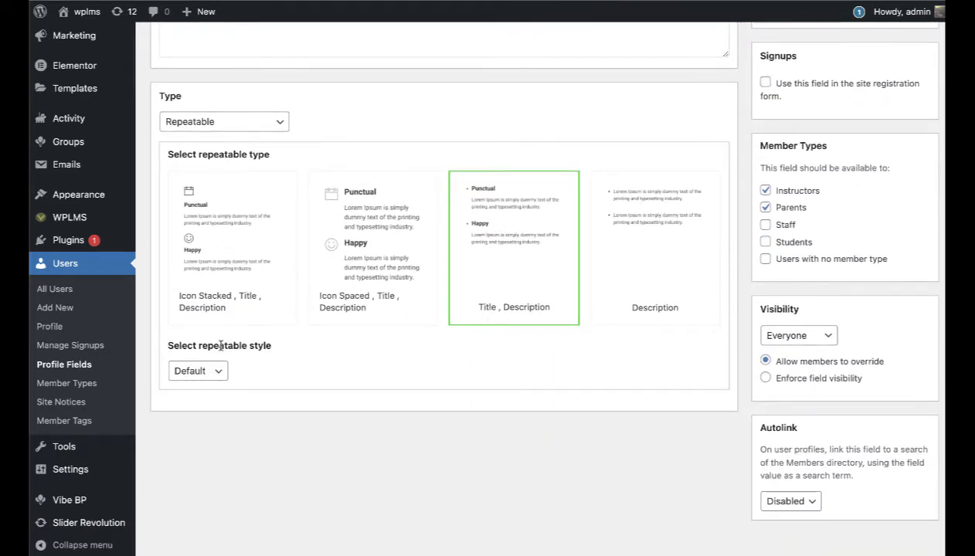
{"action": "left_click", "coordinate": [199, 371]}
{"action": "left_click", "coordinate": [203, 399]}
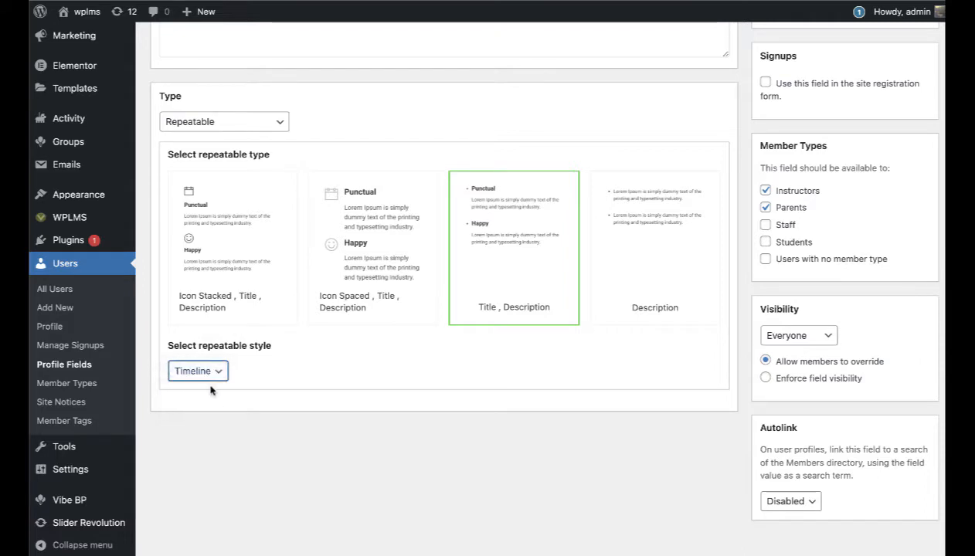
{"action": "left_click", "coordinate": [217, 371]}
{"action": "left_click", "coordinate": [219, 362]}
{"action": "left_click", "coordinate": [210, 371]}
{"action": "left_click", "coordinate": [200, 371]}
{"action": "left_click", "coordinate": [200, 371]}
{"action": "left_click", "coordinate": [200, 356]}
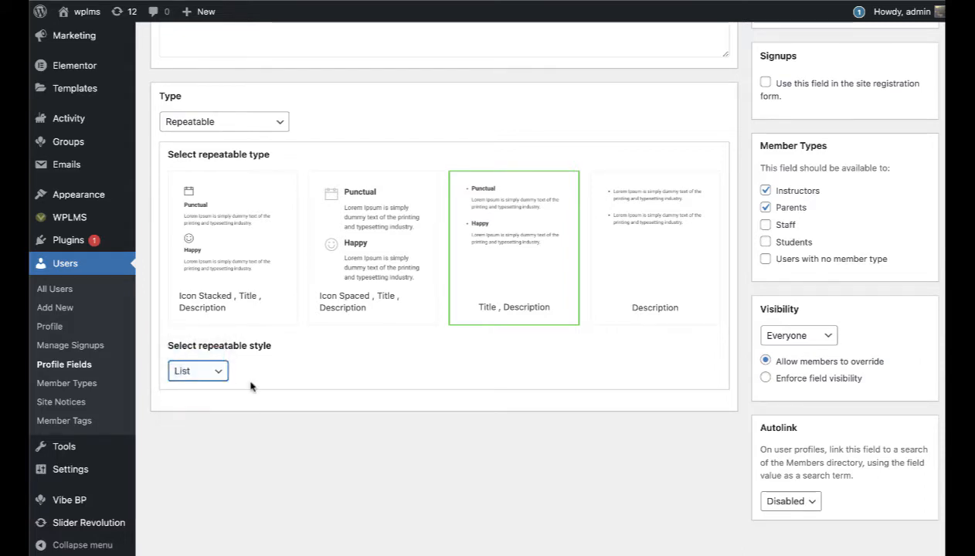
{"action": "left_click", "coordinate": [201, 371]}
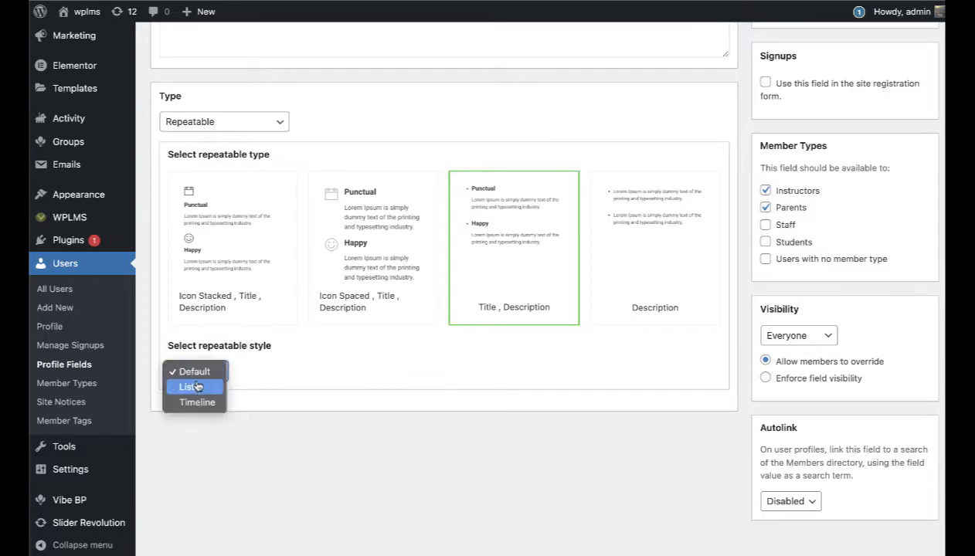
{"action": "key", "text": "Return"}
{"action": "scroll", "coordinate": [353, 373], "scroll_direction": "up", "scroll_amount": 3}
{"action": "scroll", "coordinate": [353, 372], "scroll_direction": "up", "scroll_amount": 5}
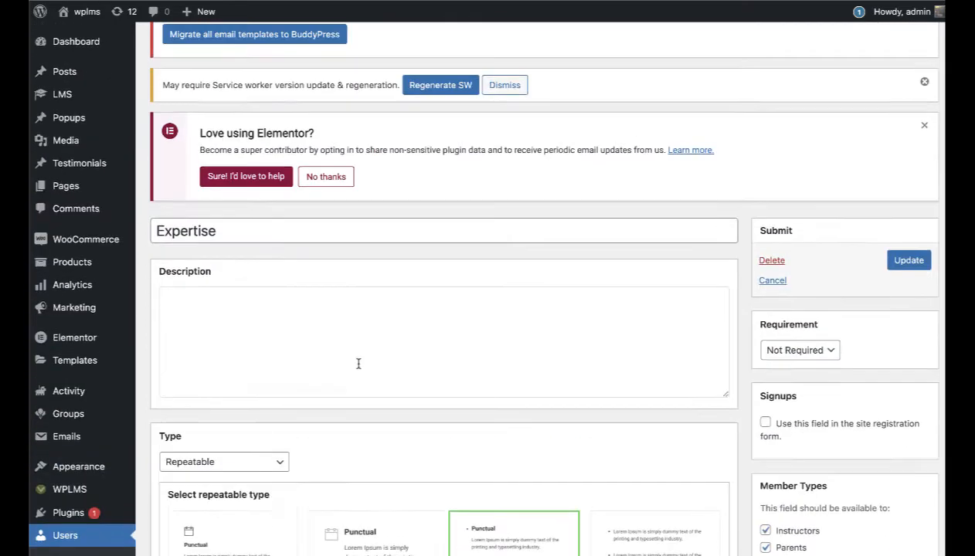
{"action": "left_click", "coordinate": [896, 374]}
{"action": "scroll", "coordinate": [865, 363], "scroll_direction": "down", "scroll_amount": 3}
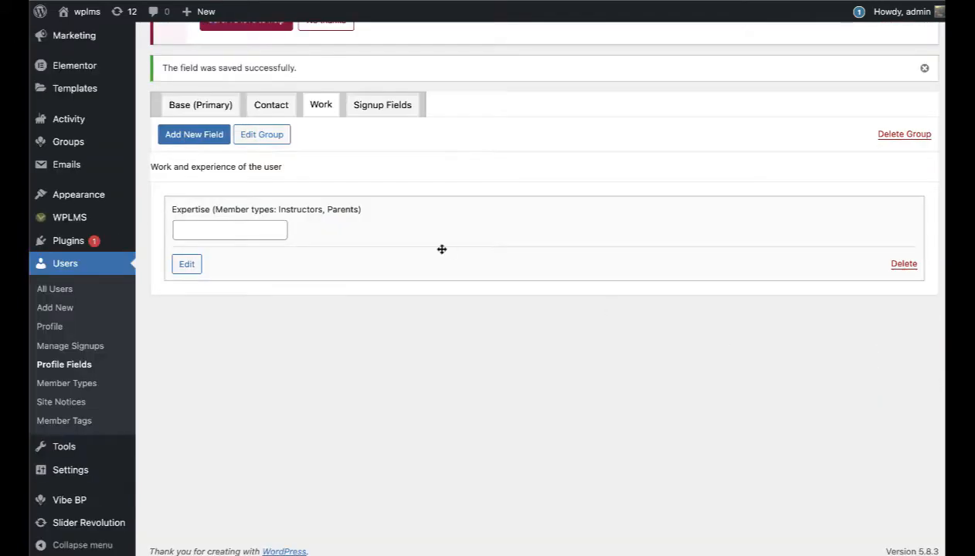
Step: Add a Table-type Skills field available only to Staff, and save it
{"action": "left_click", "coordinate": [198, 140]}
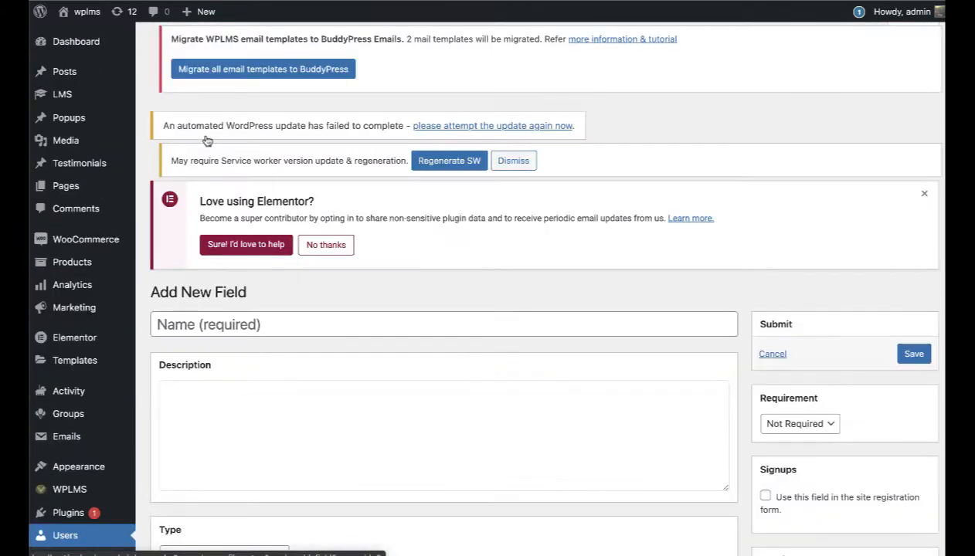
{"action": "scroll", "coordinate": [592, 283], "scroll_direction": "down", "scroll_amount": 2}
{"action": "left_click", "coordinate": [249, 219]}
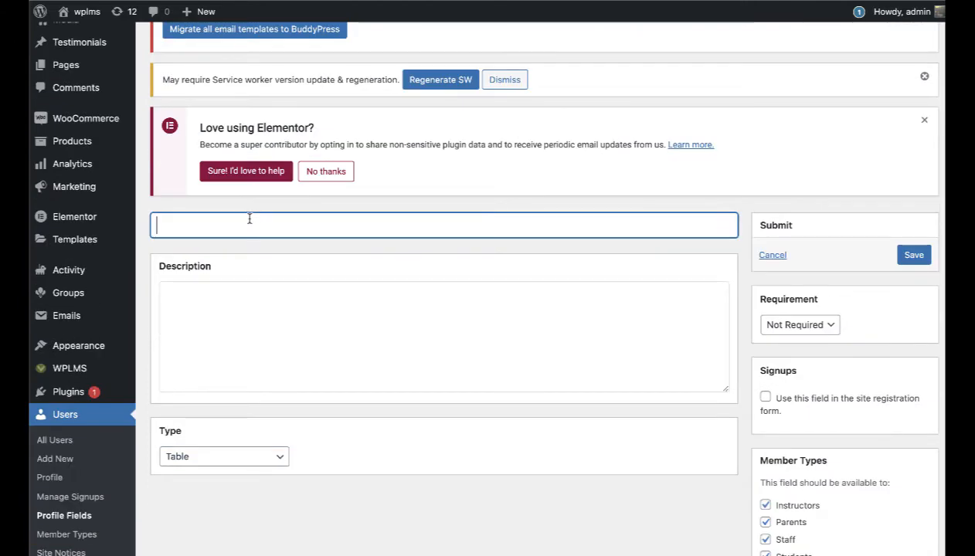
{"action": "type", "text": "Skills"}
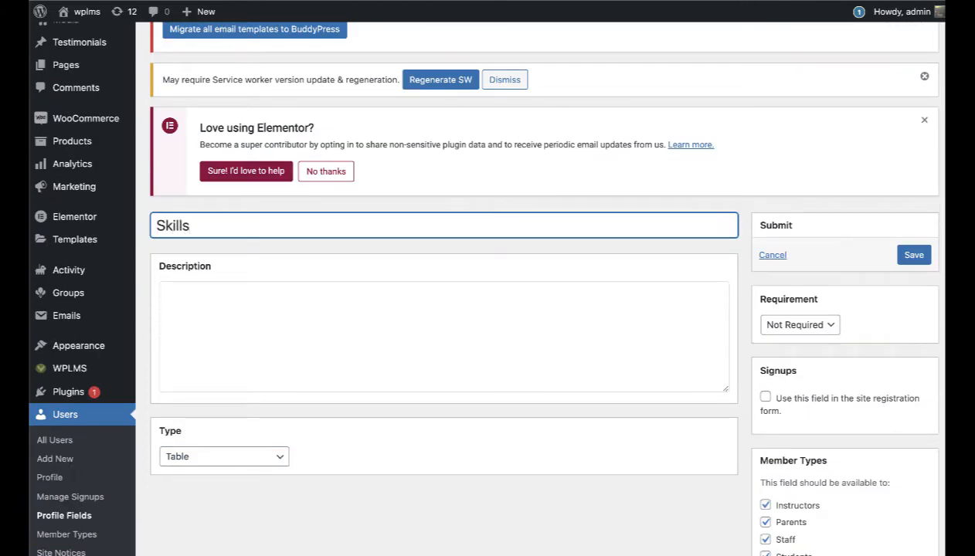
{"action": "scroll", "coordinate": [248, 243], "scroll_direction": "down", "scroll_amount": 1}
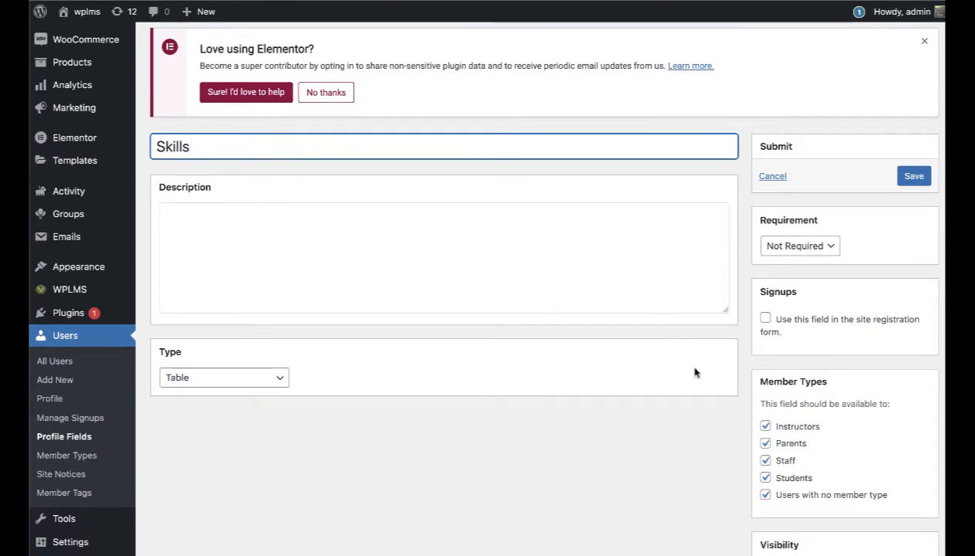
{"action": "left_click", "coordinate": [765, 494]}
{"action": "left_click", "coordinate": [765, 478]}
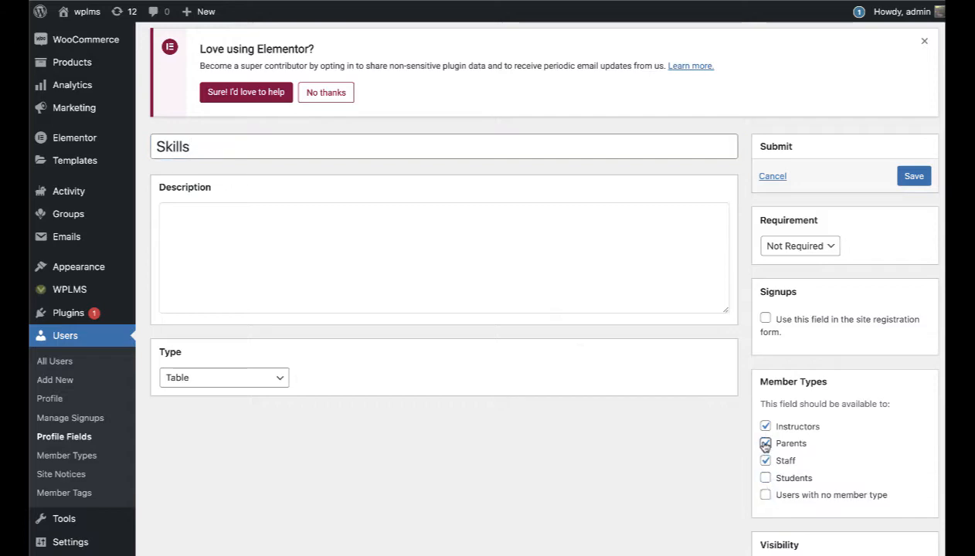
{"action": "left_click", "coordinate": [765, 444]}
{"action": "left_click", "coordinate": [765, 427]}
{"action": "left_click", "coordinate": [905, 176]}
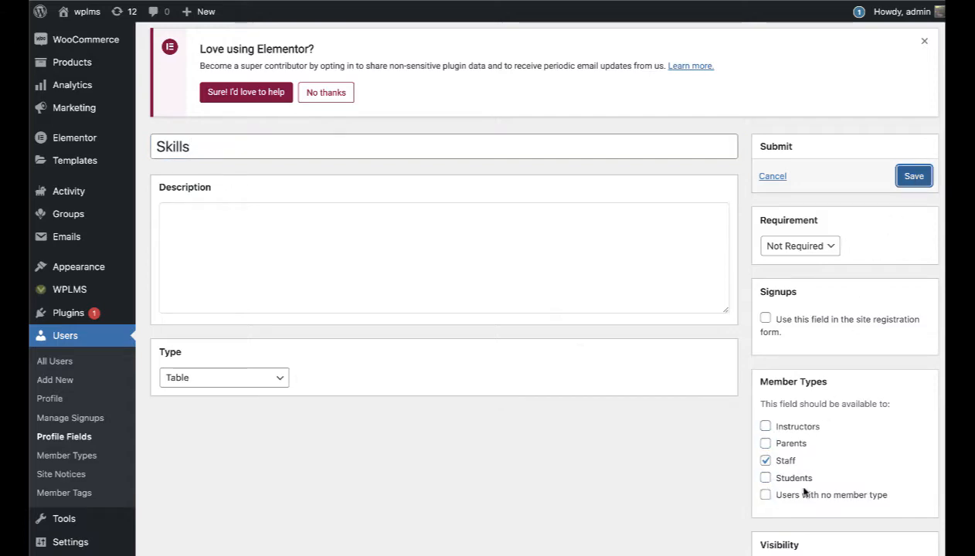
{"action": "scroll", "coordinate": [800, 434], "scroll_direction": "down", "scroll_amount": 4}
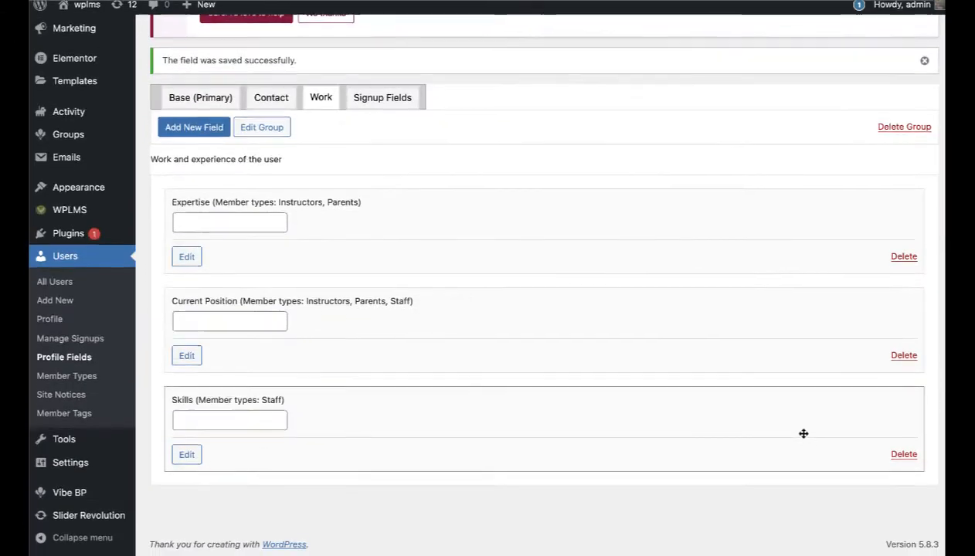
Step: Open the Skills table field for editing and start naming its first row
{"action": "scroll", "coordinate": [803, 434], "scroll_direction": "up", "scroll_amount": 4}
{"action": "scroll", "coordinate": [318, 383], "scroll_direction": "down", "scroll_amount": 1}
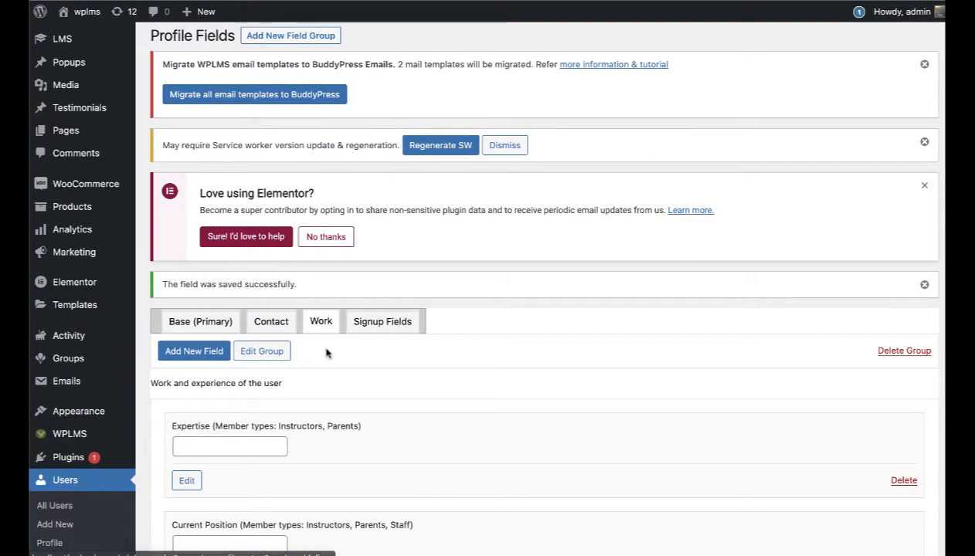
{"action": "scroll", "coordinate": [322, 347], "scroll_direction": "down", "scroll_amount": 4}
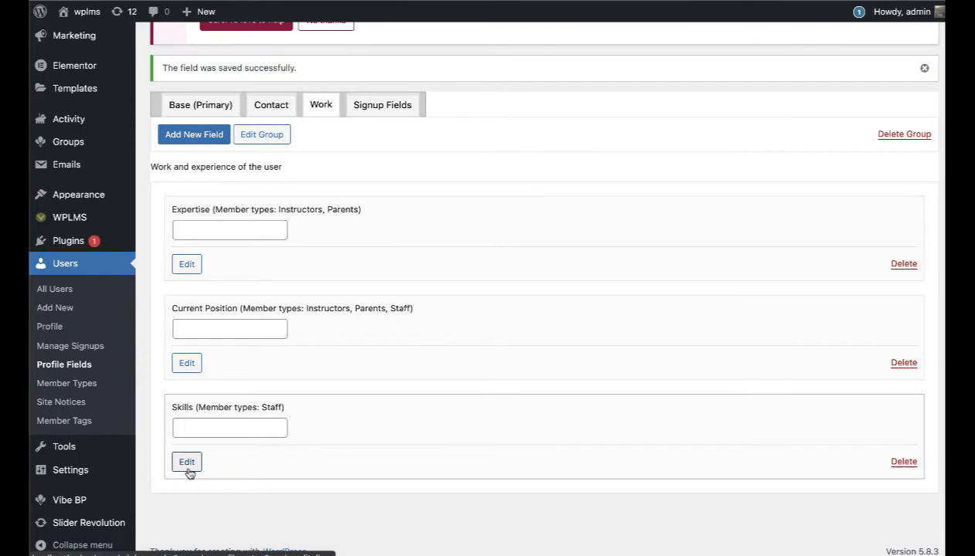
{"action": "left_click", "coordinate": [188, 469]}
{"action": "scroll", "coordinate": [618, 402], "scroll_direction": "down", "scroll_amount": 2}
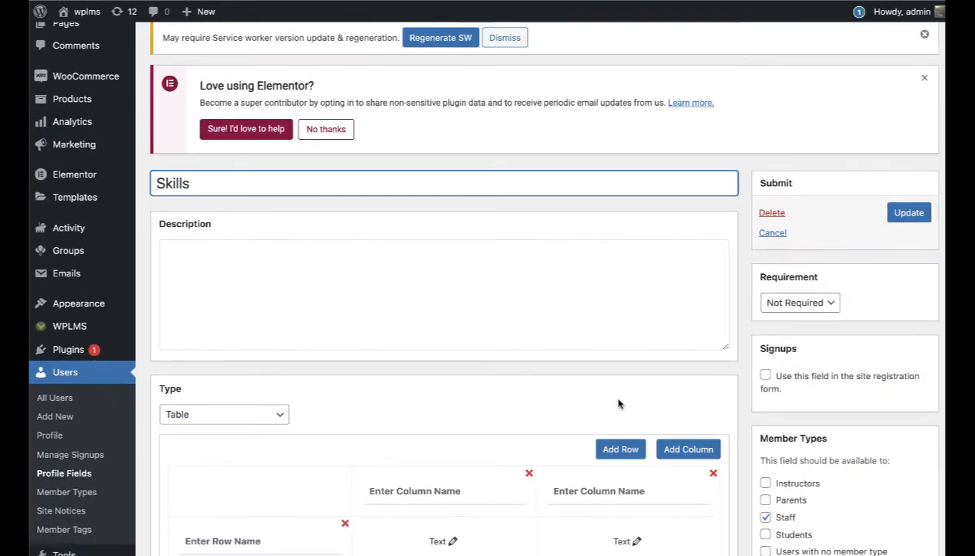
{"action": "scroll", "coordinate": [618, 403], "scroll_direction": "down", "scroll_amount": 4}
{"action": "left_click", "coordinate": [211, 263]}
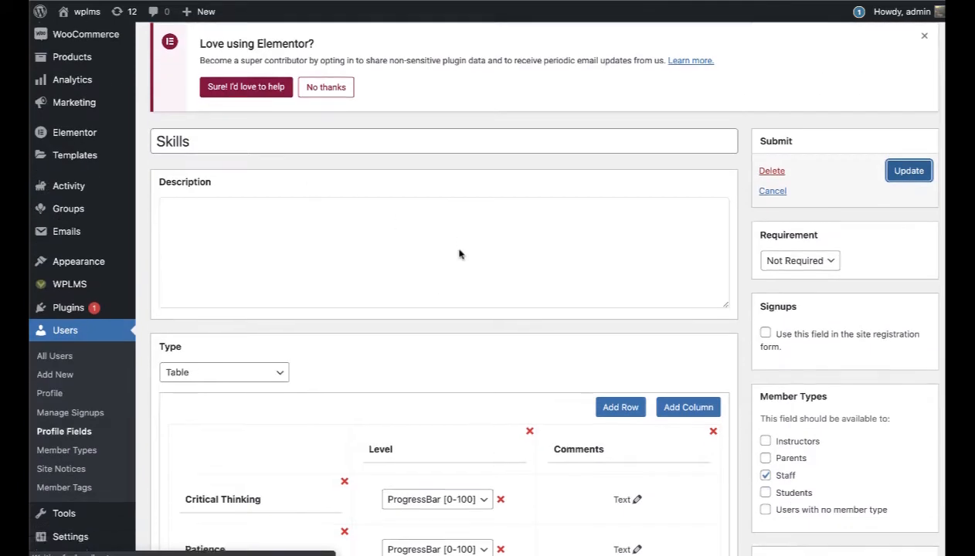
{"action": "scroll", "coordinate": [374, 435], "scroll_direction": "down", "scroll_amount": 5}
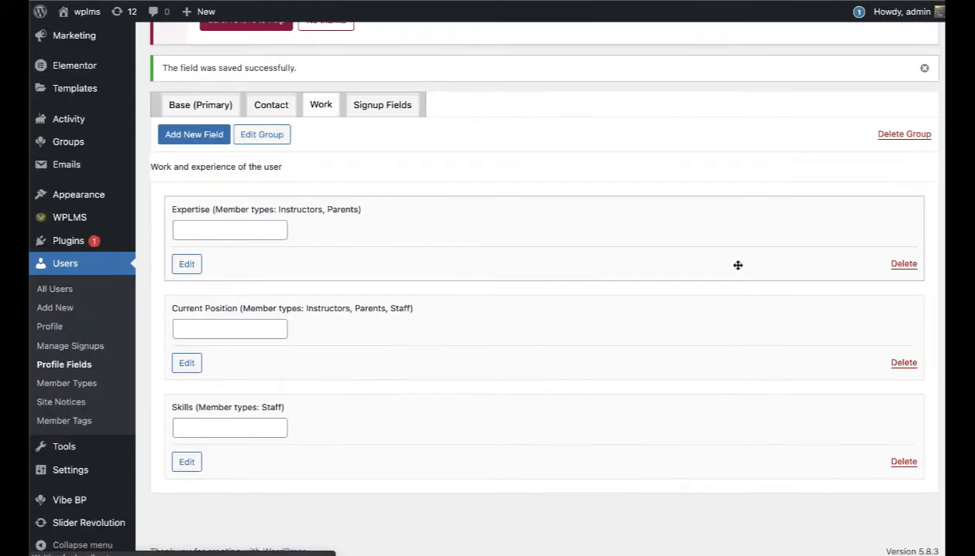
Step: Add a Social-type 'Social Profiles' field excluding users with no member type, and save it
{"action": "left_click", "coordinate": [190, 136]}
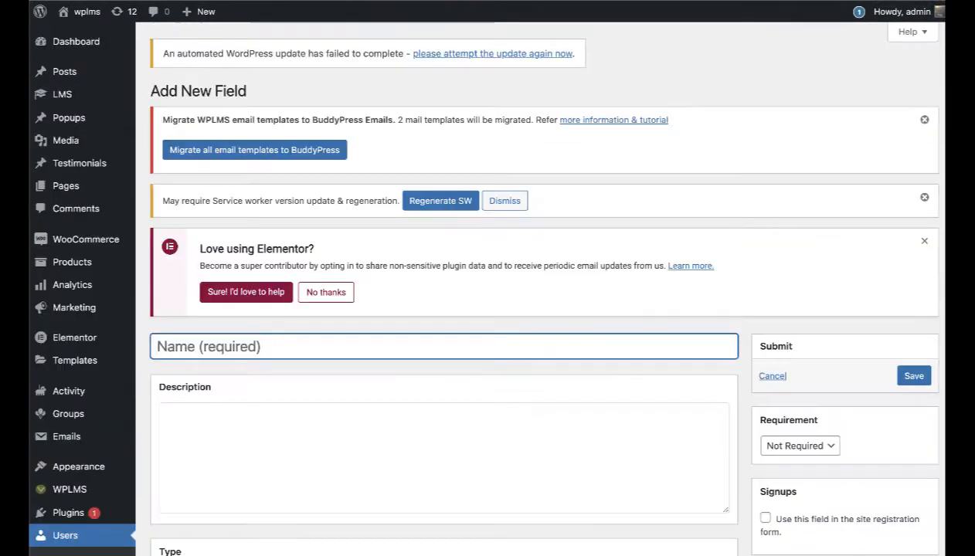
{"action": "type", "text": "Socia"}
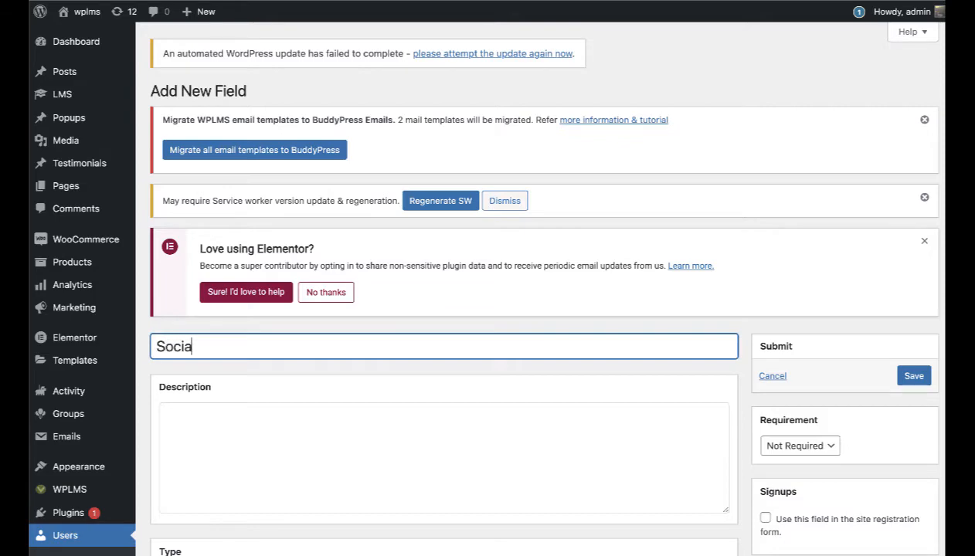
{"action": "type", "text": "l Profiles"}
{"action": "scroll", "coordinate": [789, 454], "scroll_direction": "down", "scroll_amount": 5}
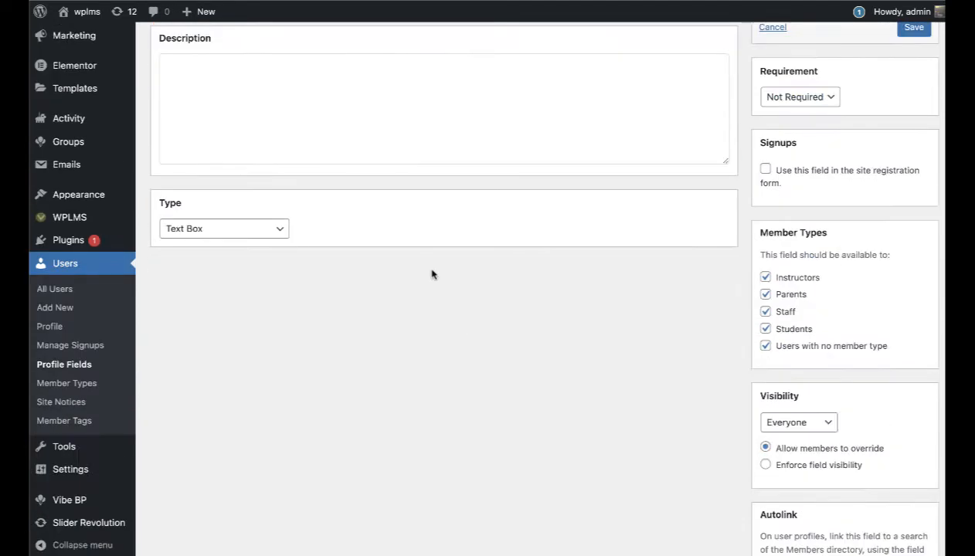
{"action": "left_click", "coordinate": [263, 231]}
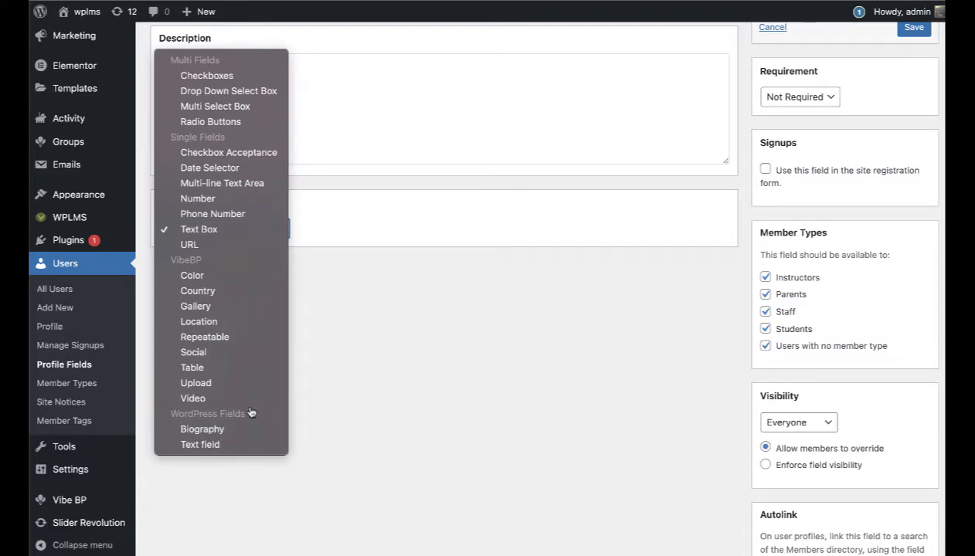
{"action": "left_click", "coordinate": [247, 352]}
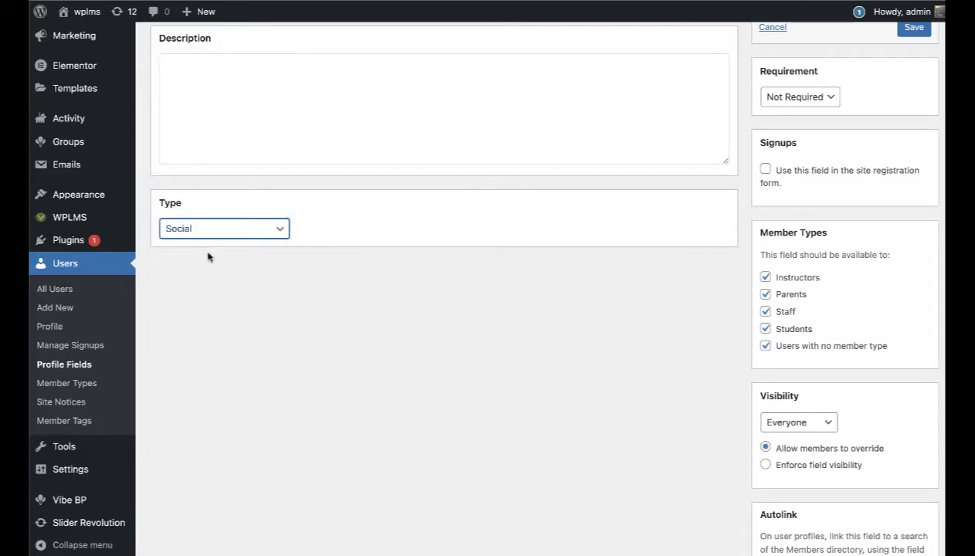
{"action": "scroll", "coordinate": [448, 317], "scroll_direction": "up", "scroll_amount": 3}
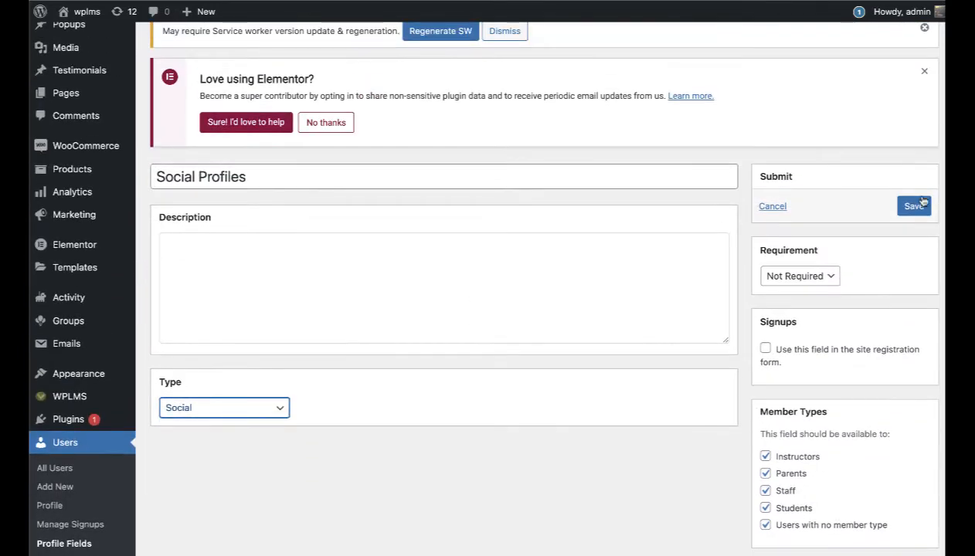
{"action": "left_click", "coordinate": [764, 526]}
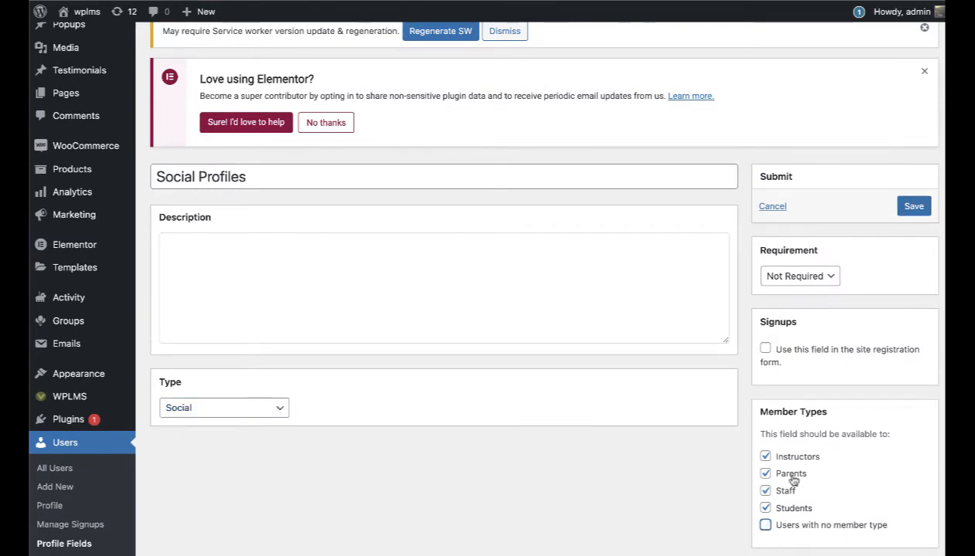
{"action": "left_click", "coordinate": [909, 207]}
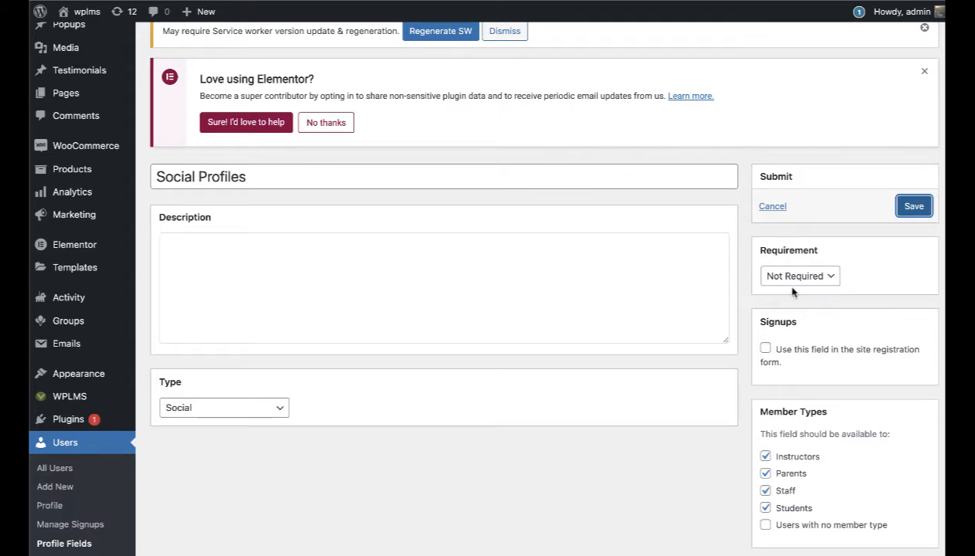
{"action": "scroll", "coordinate": [370, 284], "scroll_direction": "down", "scroll_amount": 5}
{"action": "scroll", "coordinate": [368, 283], "scroll_direction": "up", "scroll_amount": 5}
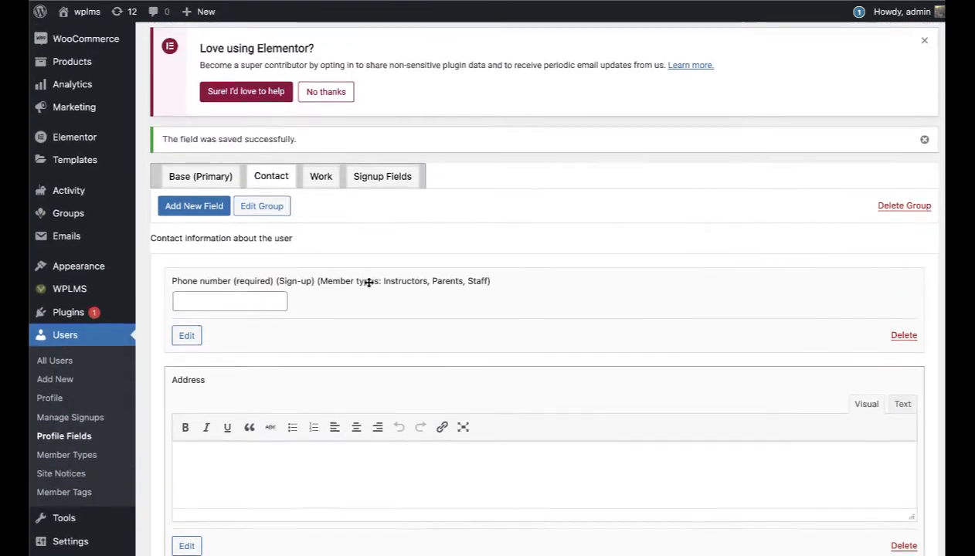
Step: Create a new profile field group named About and save it
{"action": "left_click", "coordinate": [318, 178]}
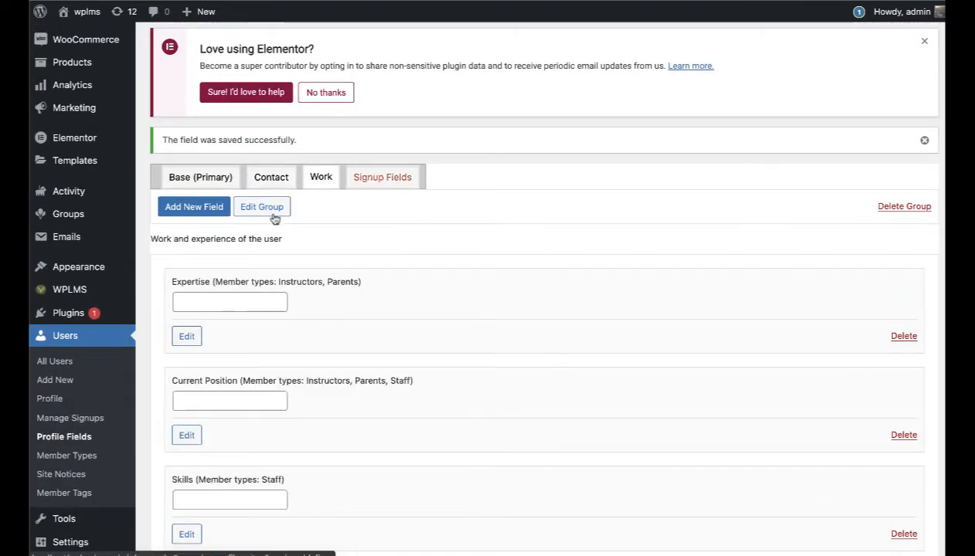
{"action": "scroll", "coordinate": [246, 108], "scroll_direction": "up", "scroll_amount": 2}
{"action": "scroll", "coordinate": [247, 101], "scroll_direction": "up", "scroll_amount": 1}
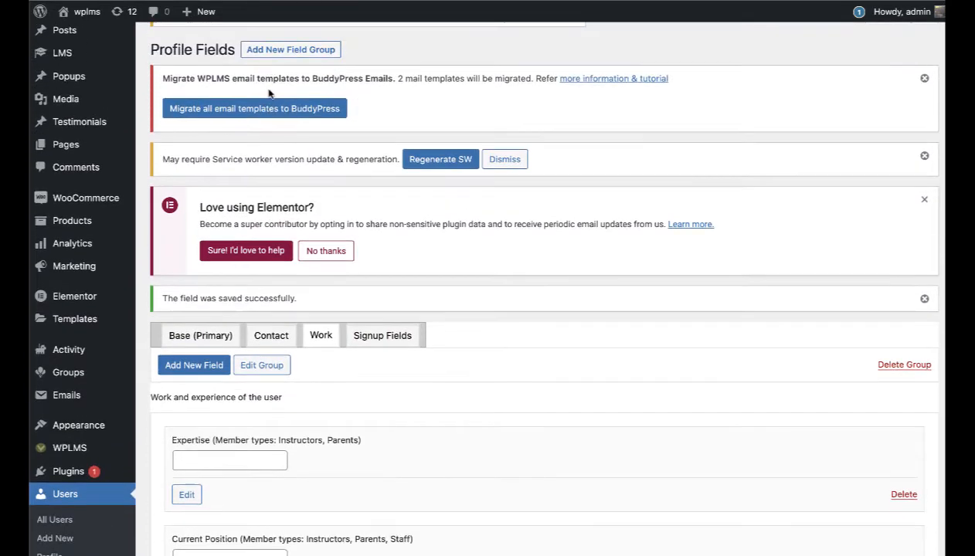
{"action": "left_click", "coordinate": [271, 51]}
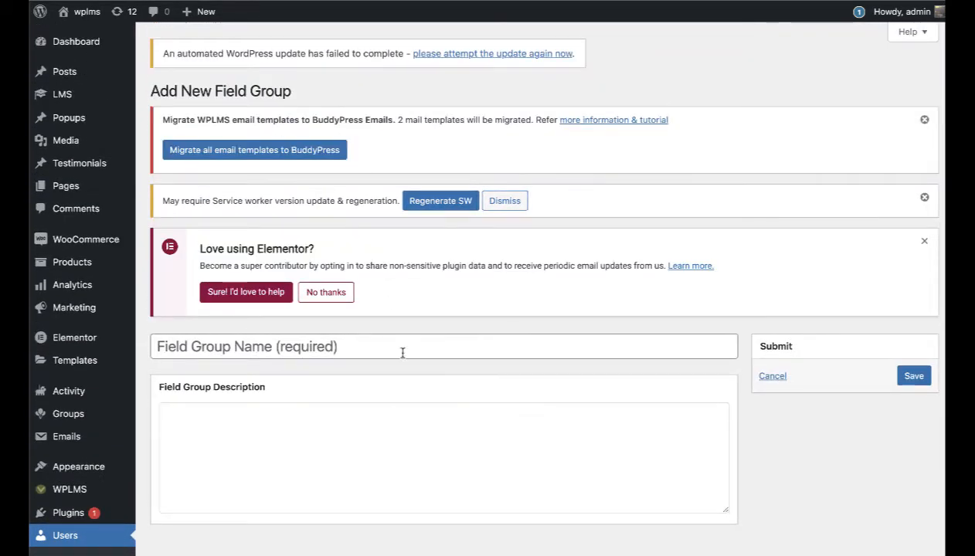
{"action": "left_click", "coordinate": [402, 353]}
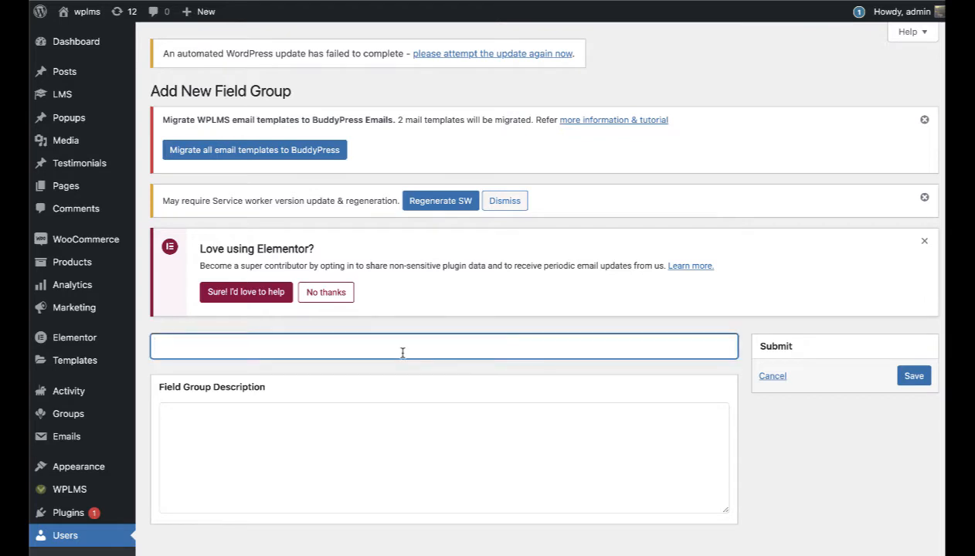
{"action": "type", "text": "About"}
{"action": "left_click", "coordinate": [915, 382]}
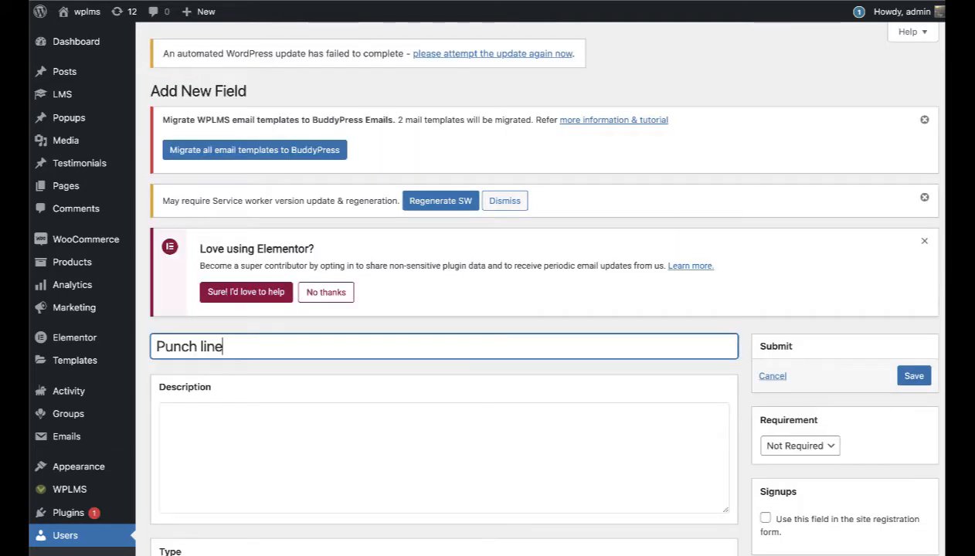
Step: Describe Punch line as 'what summarises you in 1 line', exclude no-member-type users, and save
{"action": "scroll", "coordinate": [512, 459], "scroll_direction": "down", "scroll_amount": 2}
{"action": "left_click", "coordinate": [337, 292]}
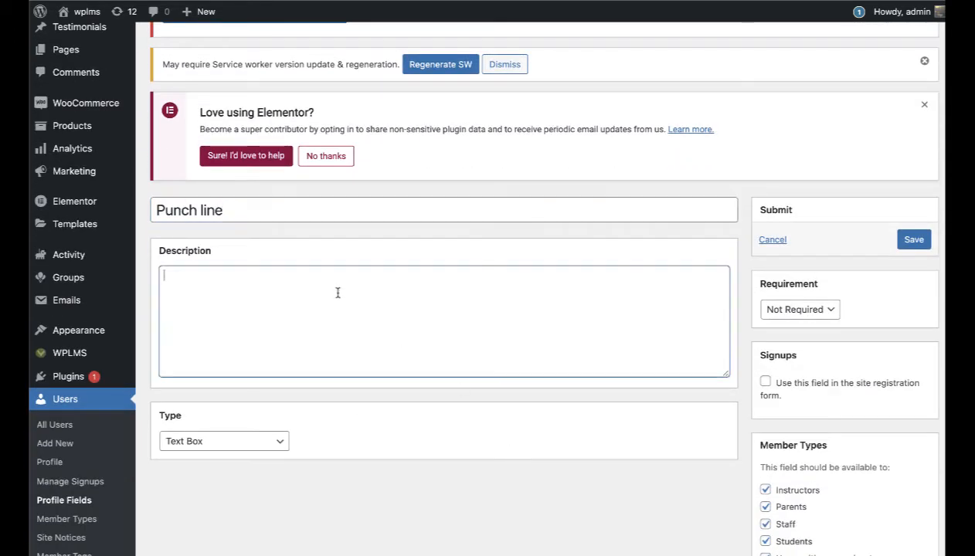
{"action": "type", "text": "what summarieses"}
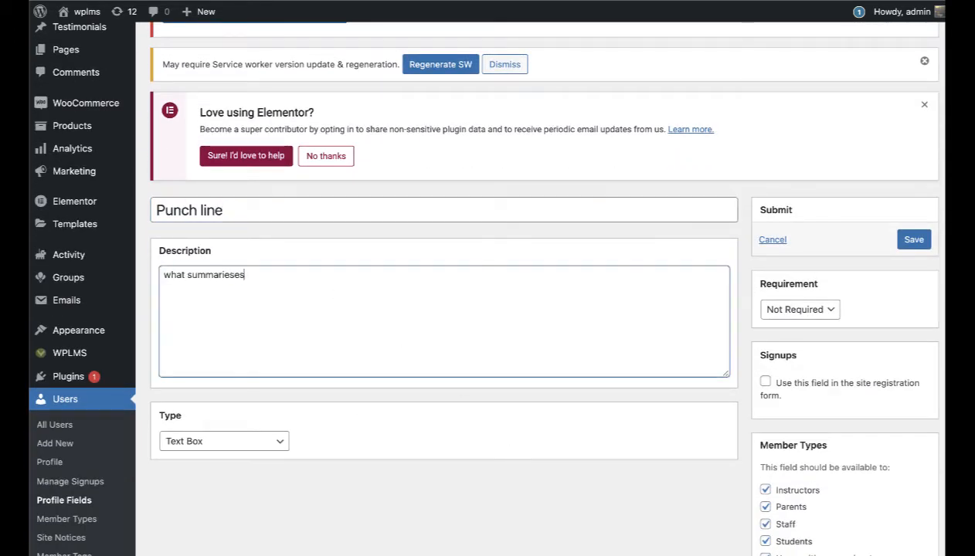
{"action": "type", "text": " you in 1li"}
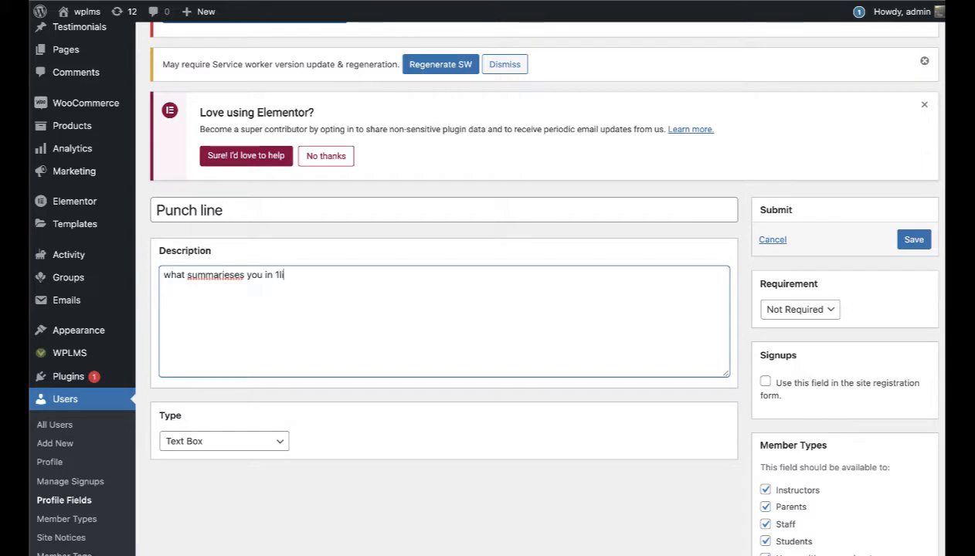
{"action": "type", "text": "ne"}
{"action": "right_click", "coordinate": [211, 274]}
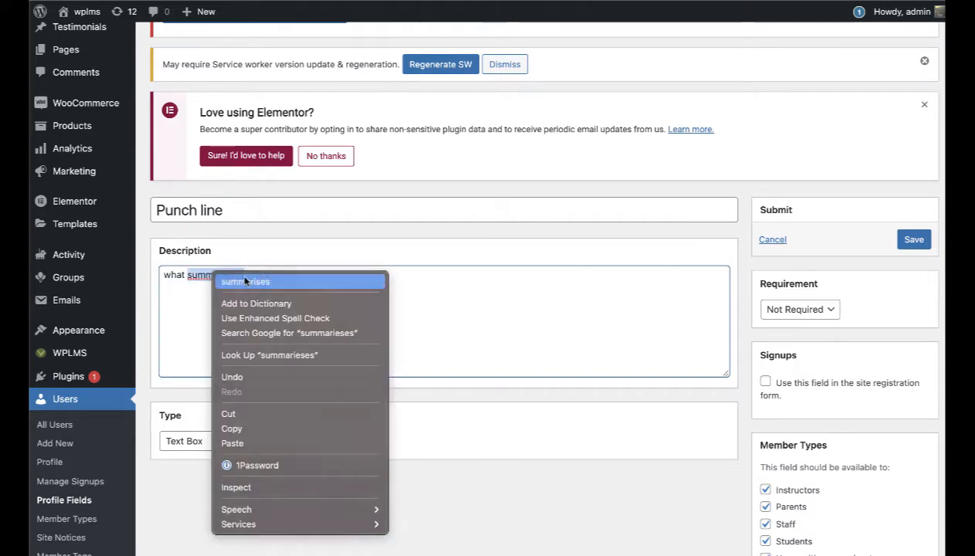
{"action": "left_click", "coordinate": [251, 280]}
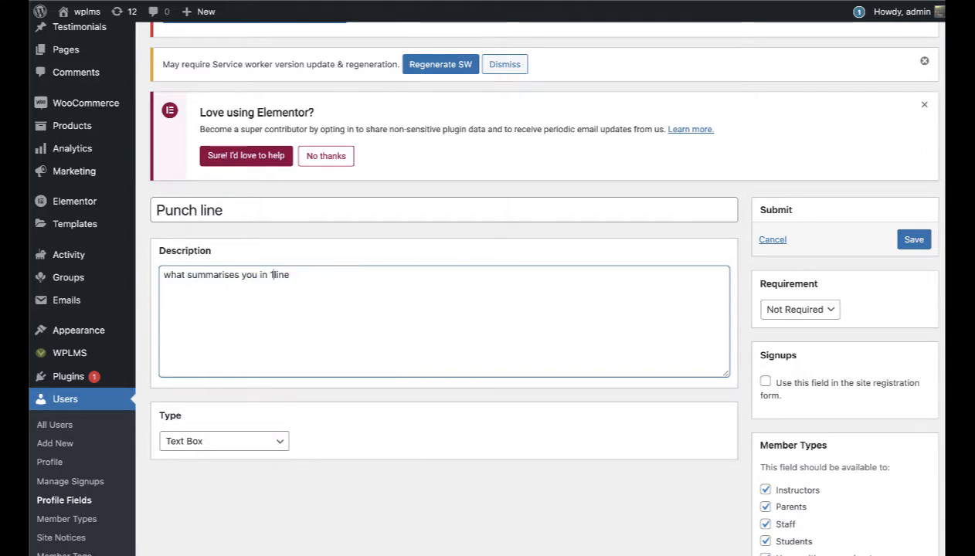
{"action": "left_click", "coordinate": [272, 275]}
{"action": "scroll", "coordinate": [865, 340], "scroll_direction": "down", "scroll_amount": 2}
{"action": "left_click", "coordinate": [765, 490]}
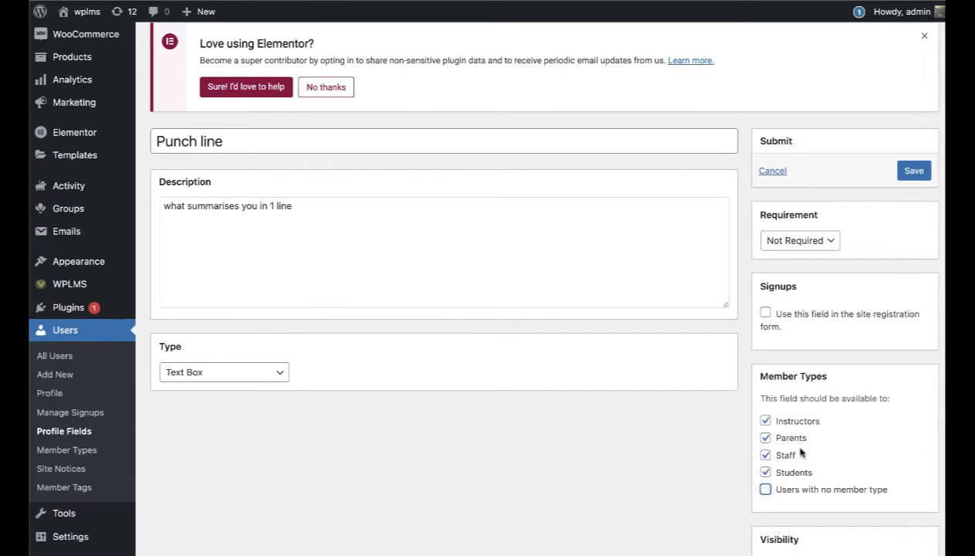
{"action": "left_click", "coordinate": [909, 169]}
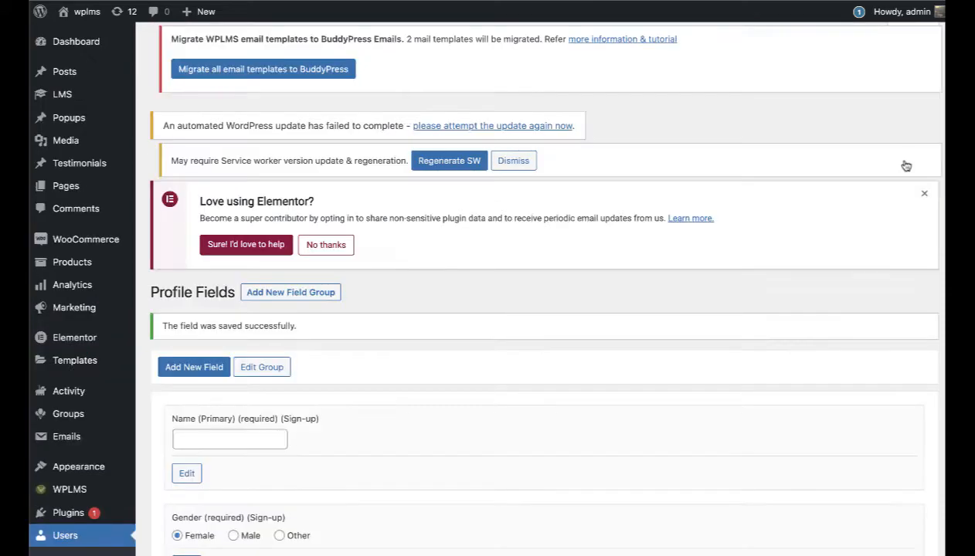
{"action": "scroll", "coordinate": [755, 376], "scroll_direction": "down", "scroll_amount": 5}
{"action": "right_click", "coordinate": [755, 376]}
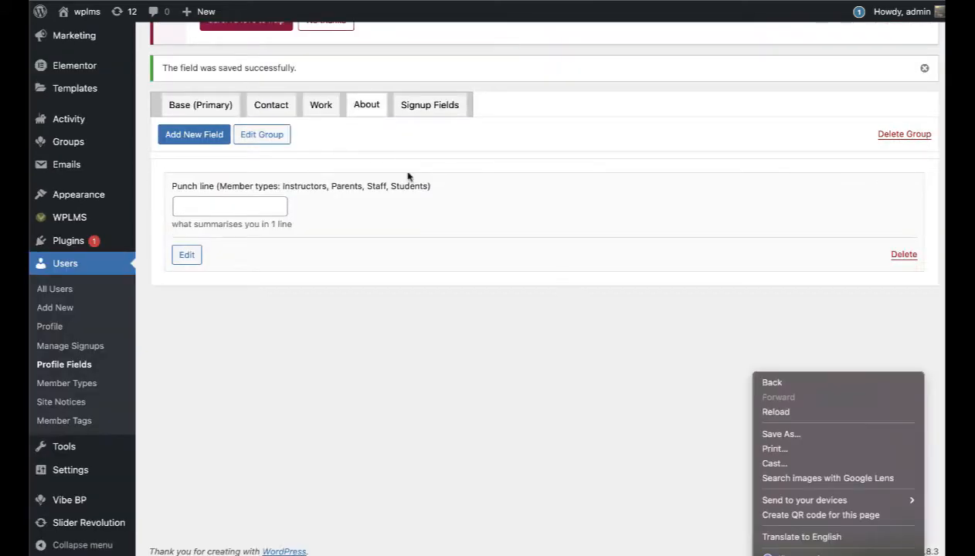
Step: Start another About field named 'About', then abandon it to view the Contact group's fields
{"action": "left_click", "coordinate": [184, 136]}
{"action": "left_click", "coordinate": [184, 136]}
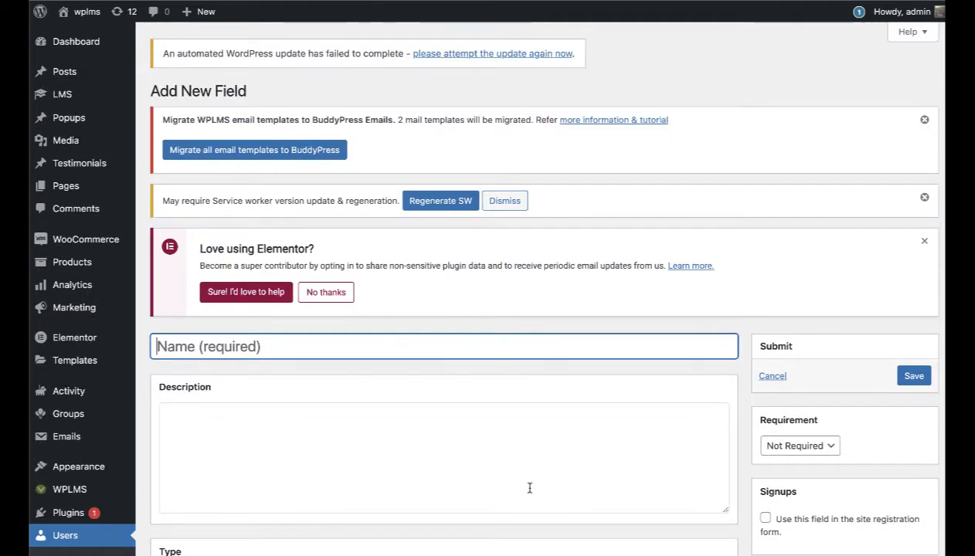
{"action": "type", "text": "A"}
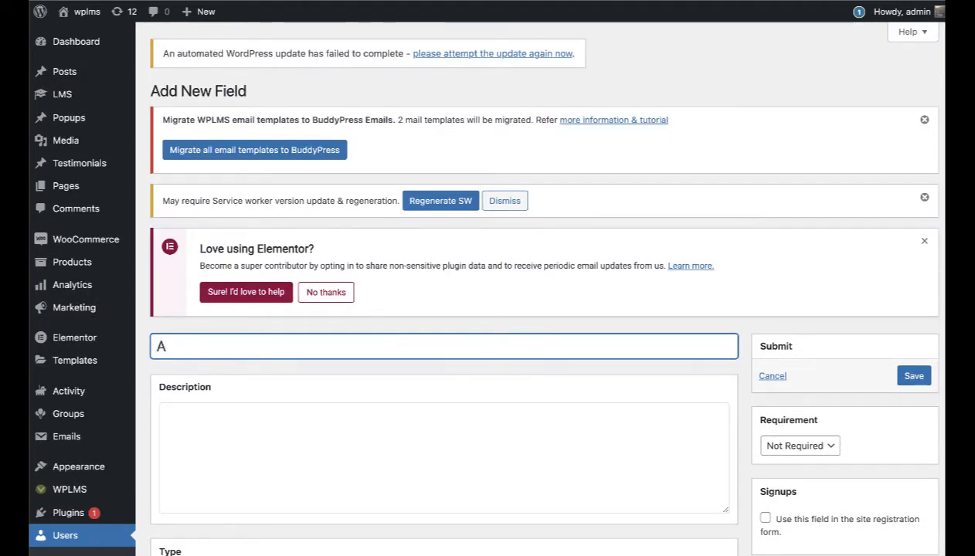
{"action": "type", "text": "bout"}
{"action": "scroll", "coordinate": [503, 528], "scroll_direction": "down", "scroll_amount": 3}
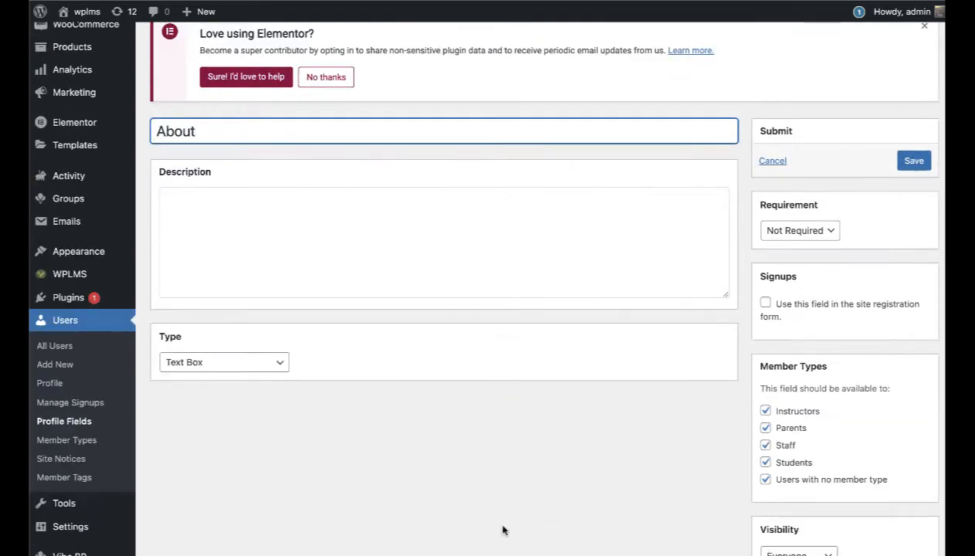
{"action": "left_click", "coordinate": [239, 363]}
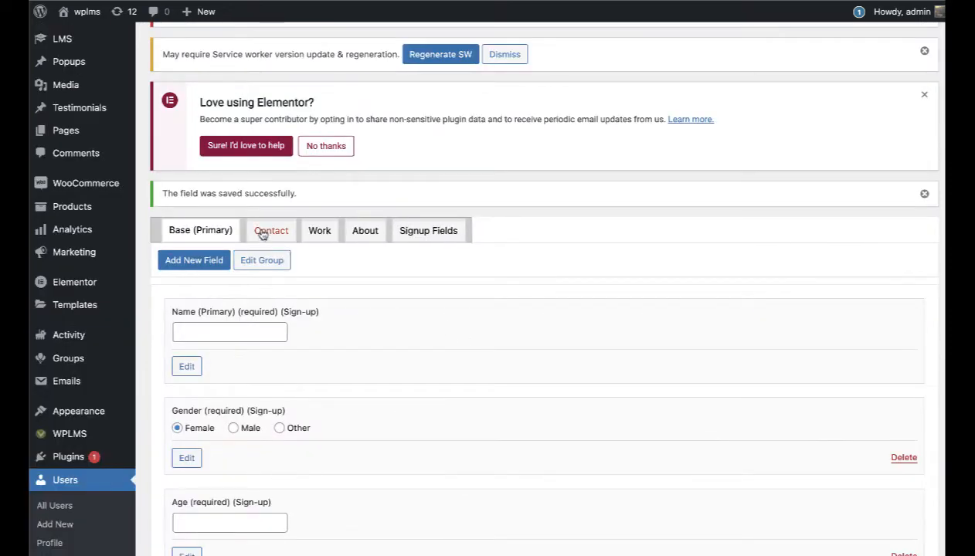
{"action": "left_click", "coordinate": [262, 232]}
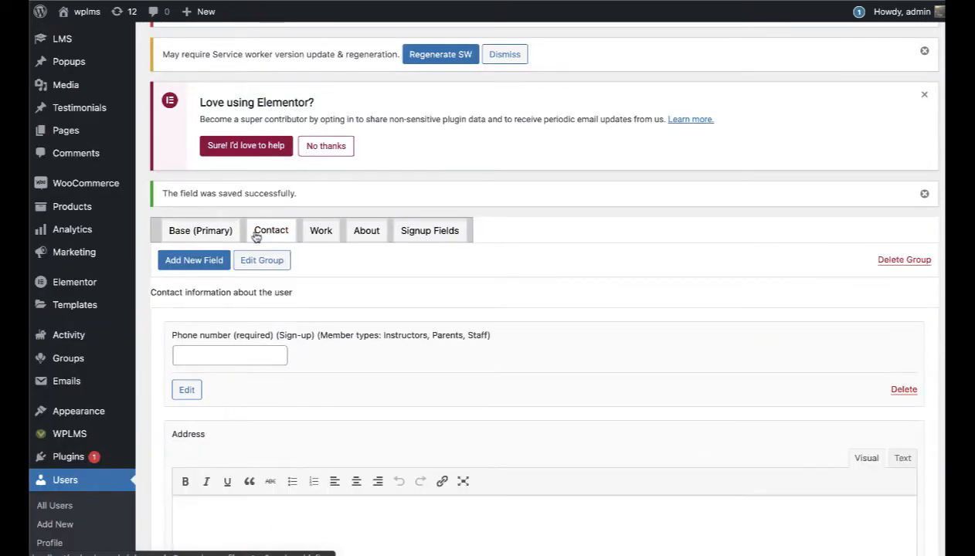
Step: Add a Contact field named Gallery of type Gallery, excluding users with no member type, and save it
{"action": "left_click", "coordinate": [205, 261]}
{"action": "scroll", "coordinate": [488, 339], "scroll_direction": "down", "scroll_amount": 3}
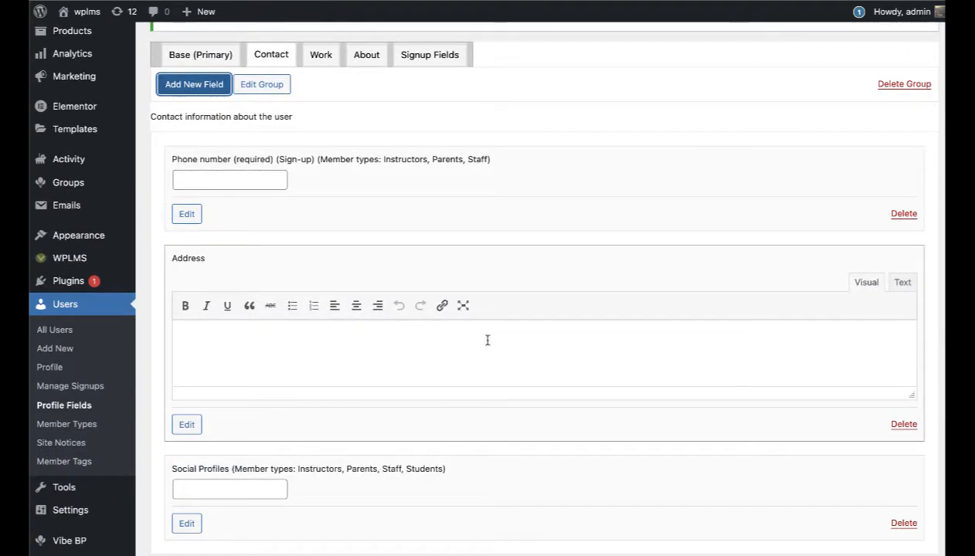
{"action": "type", "text": "GAllery"}
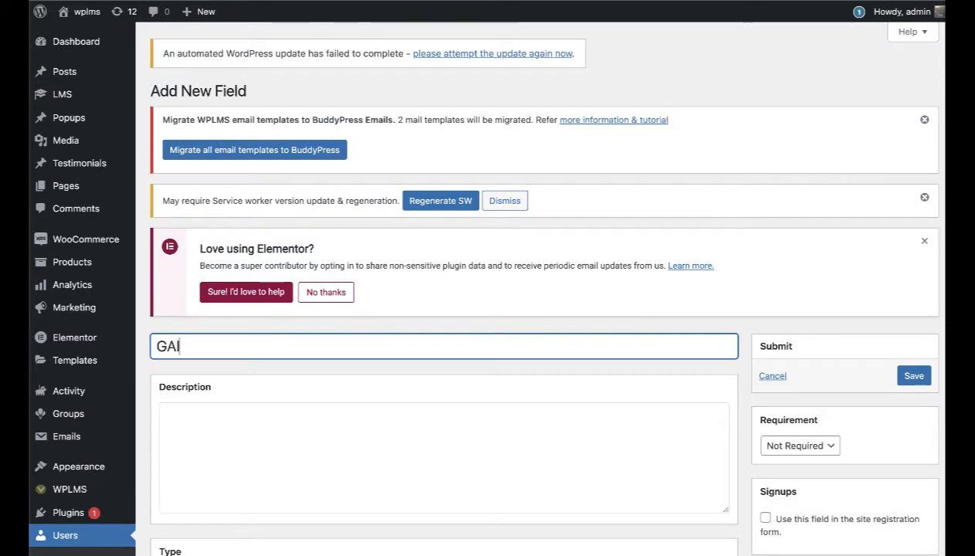
{"action": "key", "text": "Left"}
{"action": "key", "text": "Left"}
{"action": "key", "text": "Left"}
{"action": "key", "text": "Left"}
{"action": "key", "text": "Left"}
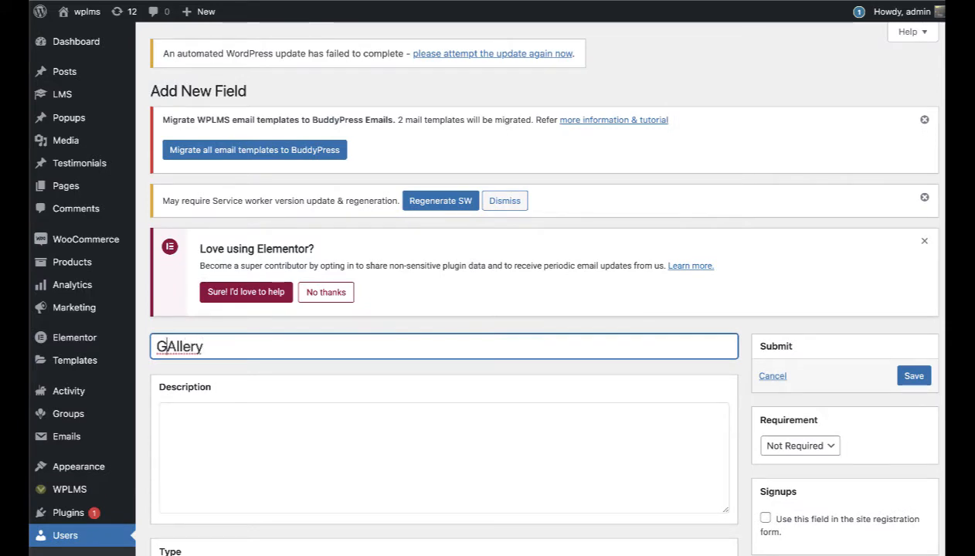
{"action": "key", "text": "BackSpace"}
{"action": "type", "text": "a"}
{"action": "scroll", "coordinate": [485, 345], "scroll_direction": "down", "scroll_amount": 3}
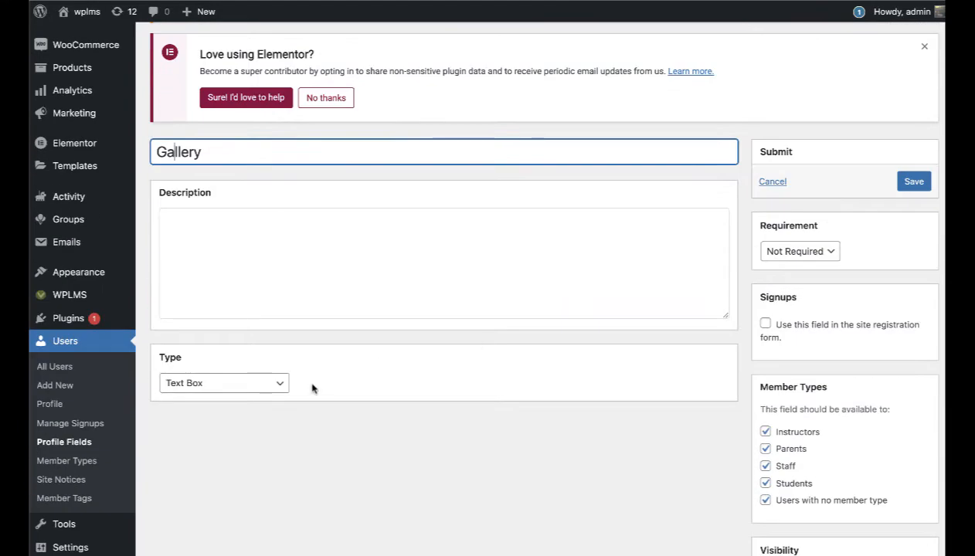
{"action": "left_click", "coordinate": [244, 383]}
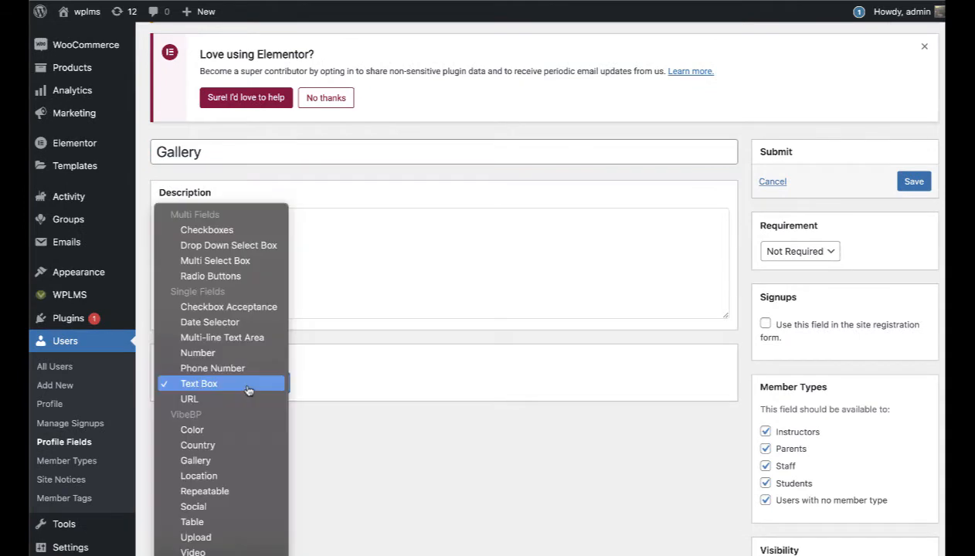
{"action": "left_click", "coordinate": [200, 461]}
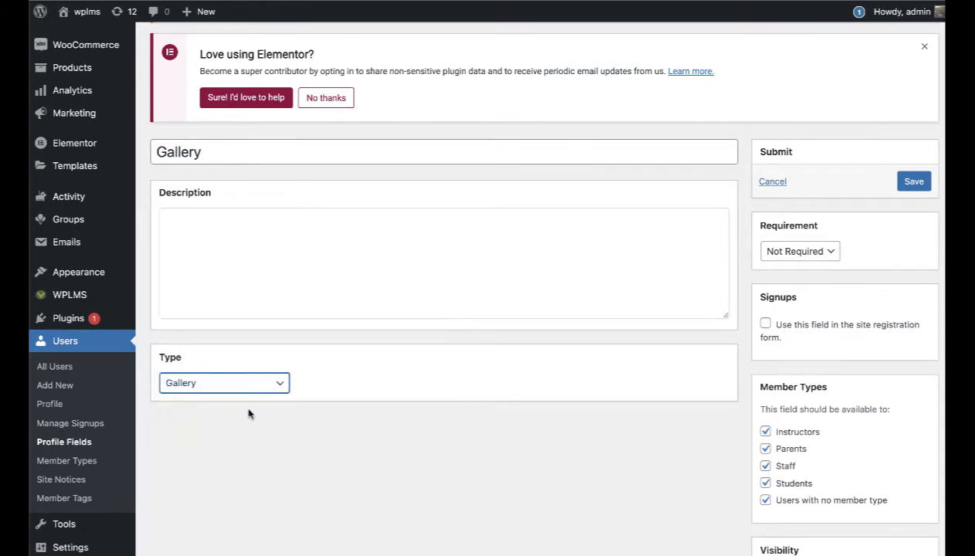
{"action": "left_click", "coordinate": [766, 501]}
{"action": "left_click", "coordinate": [913, 180]}
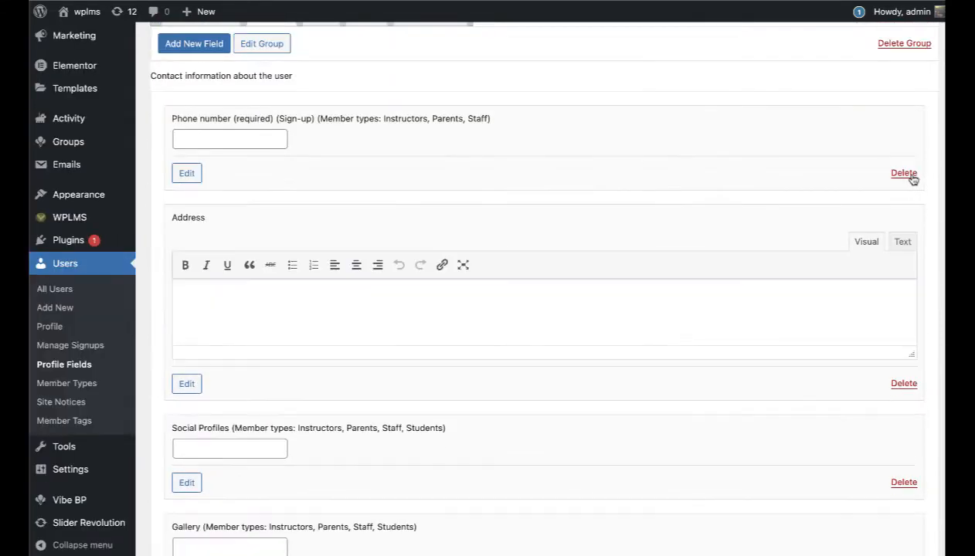
Step: Switch to the Work field group and head toward the Vibe BP Member Profiles list
{"action": "scroll", "coordinate": [698, 307], "scroll_direction": "up", "scroll_amount": 3}
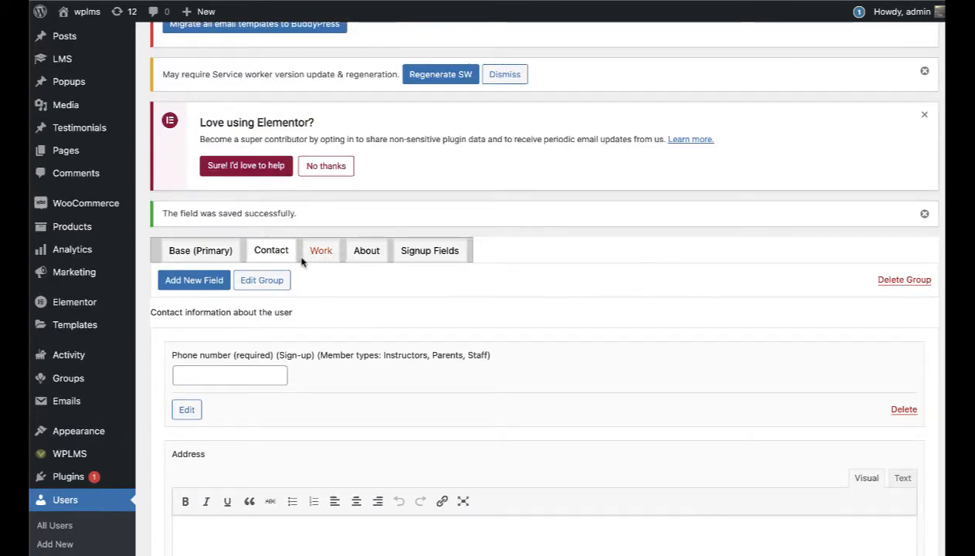
{"action": "left_click", "coordinate": [313, 256]}
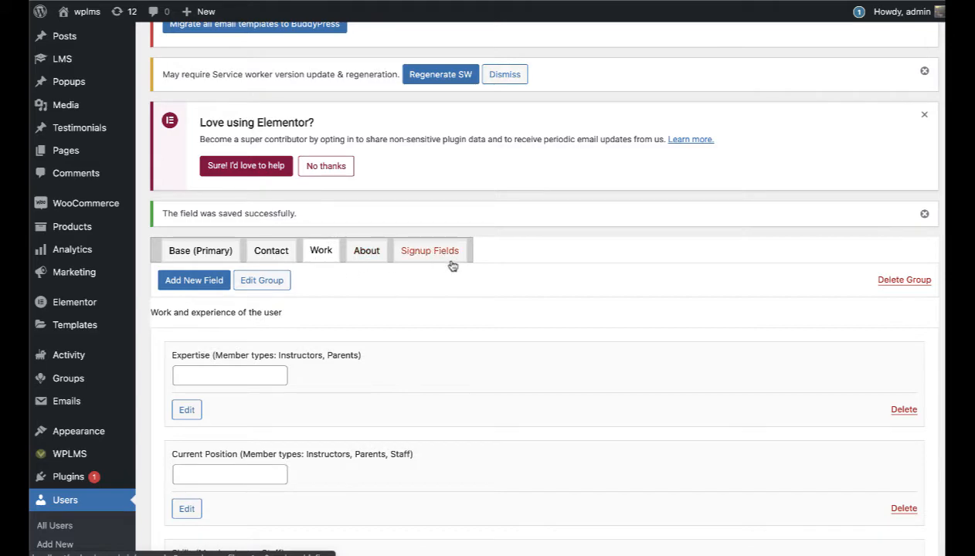
{"action": "scroll", "coordinate": [453, 266], "scroll_direction": "down", "scroll_amount": 5}
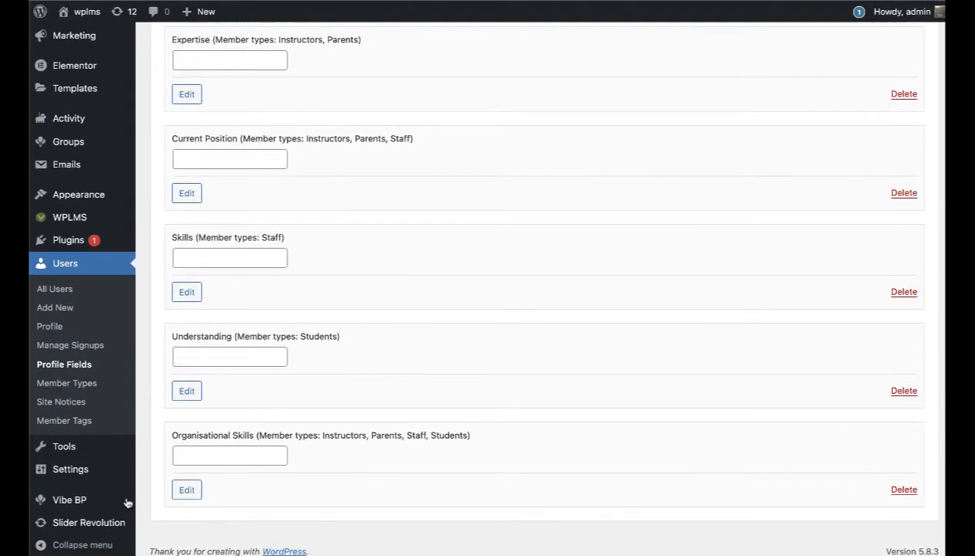
{"action": "mouse_move", "coordinate": [88, 502]}
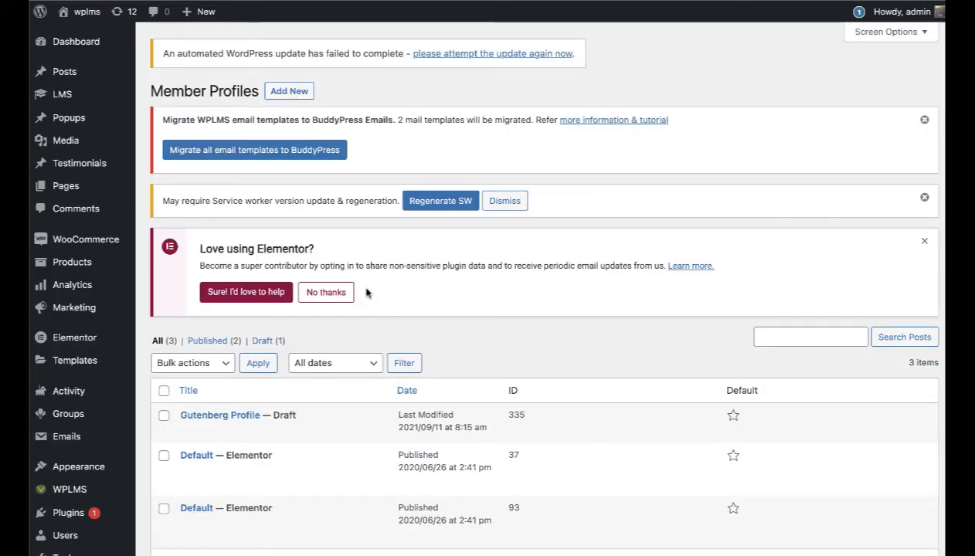
Step: Start a new member profile layout titled 'Student Profile'
{"action": "left_click", "coordinate": [293, 92]}
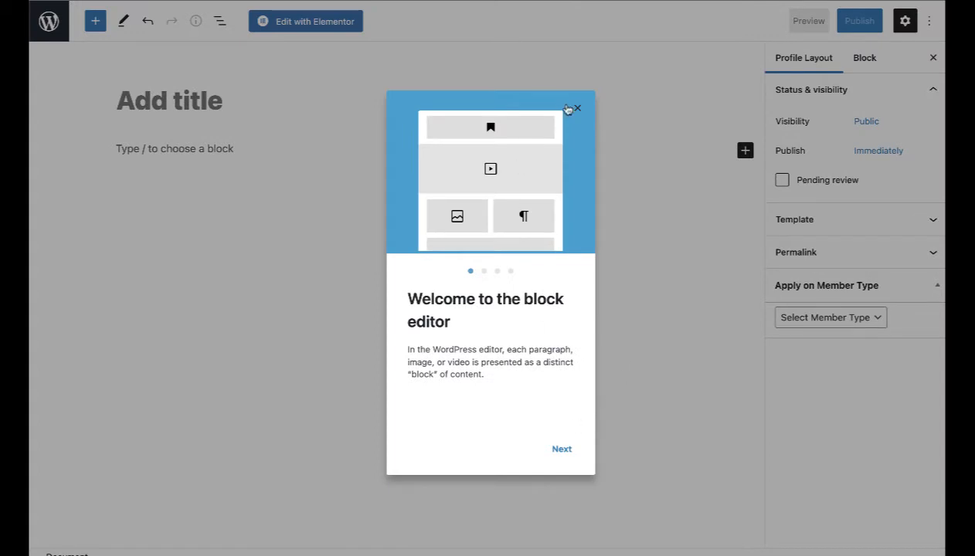
{"action": "left_click", "coordinate": [576, 108]}
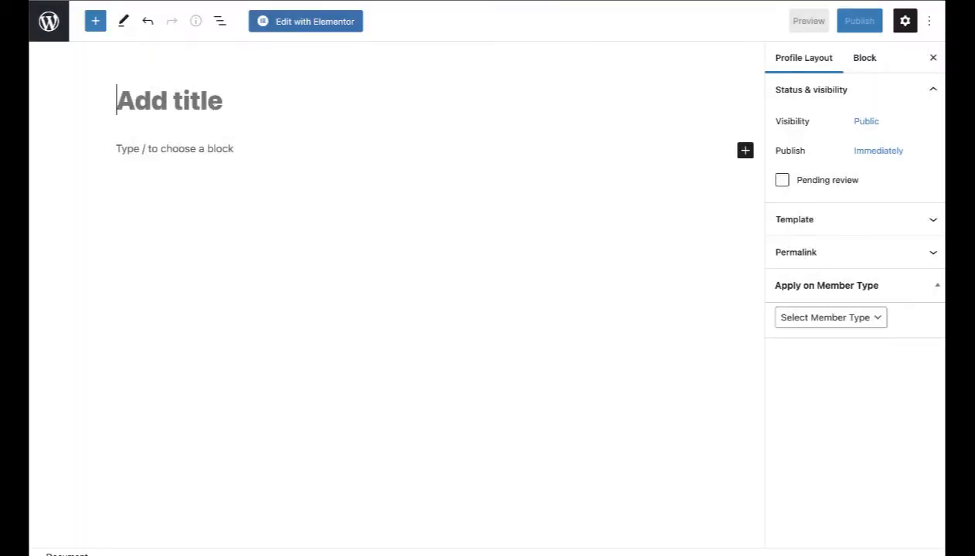
{"action": "type", "text": "Member Profi"}
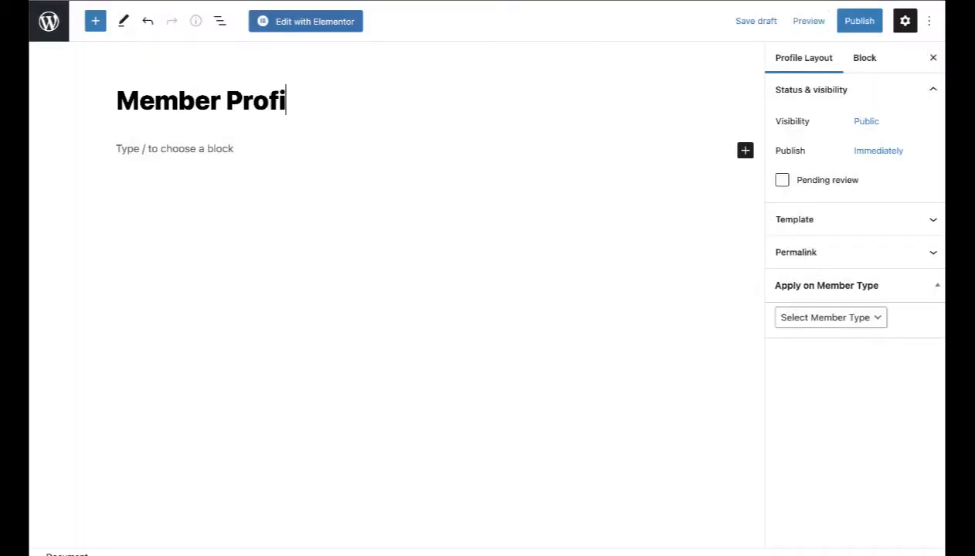
{"action": "type", "text": "le"}
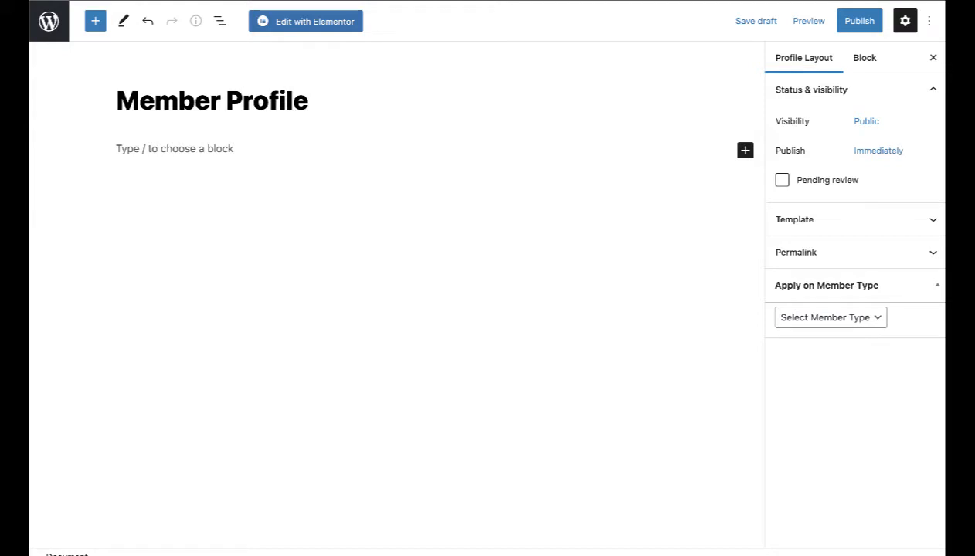
{"action": "key", "text": "Up"}
{"action": "key", "text": "shift+Right"}
{"action": "key", "text": "shift+Right"}
{"action": "key", "text": "shift+Right"}
{"action": "key", "text": "shift+Right"}
{"action": "key", "text": "shift+Right"}
{"action": "key", "text": "shift+Right"}
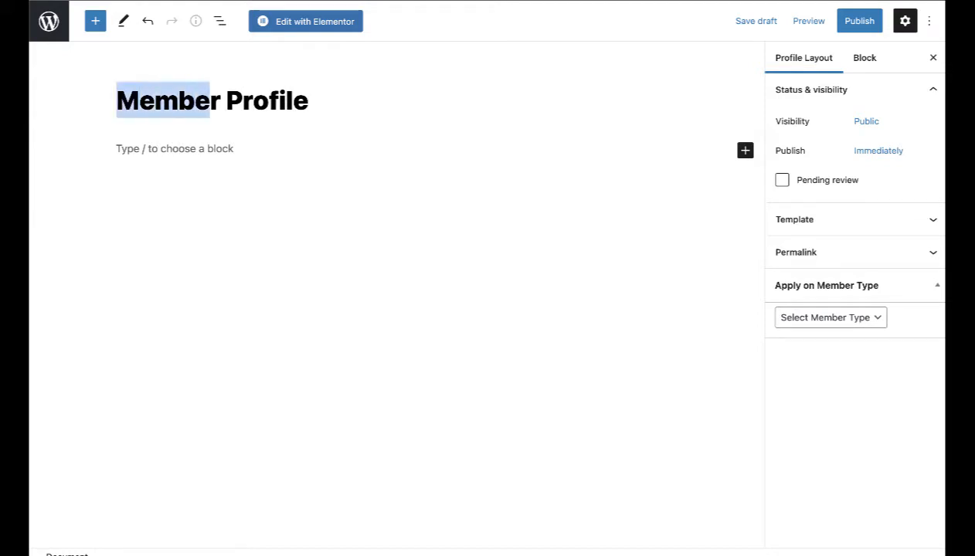
{"action": "type", "text": "Student"}
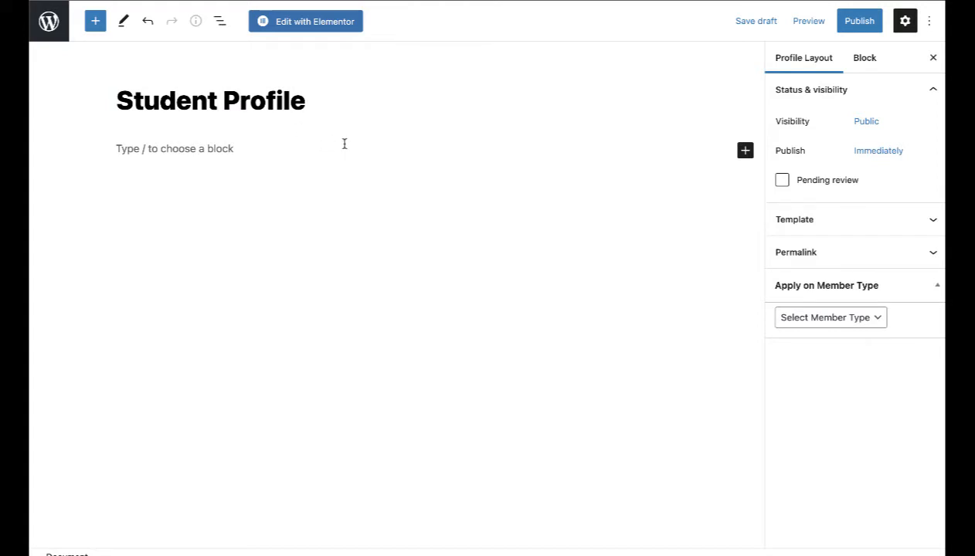
Step: Publish the Student Profile layout without choosing member types, then return to the Member Profiles list
{"action": "left_click", "coordinate": [841, 319]}
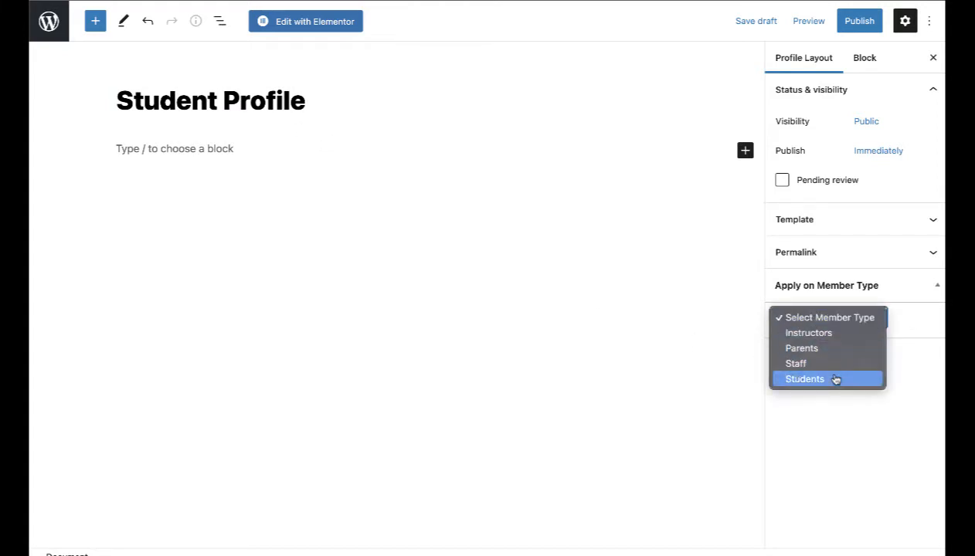
{"action": "left_click", "coordinate": [839, 431]}
{"action": "left_click", "coordinate": [839, 323]}
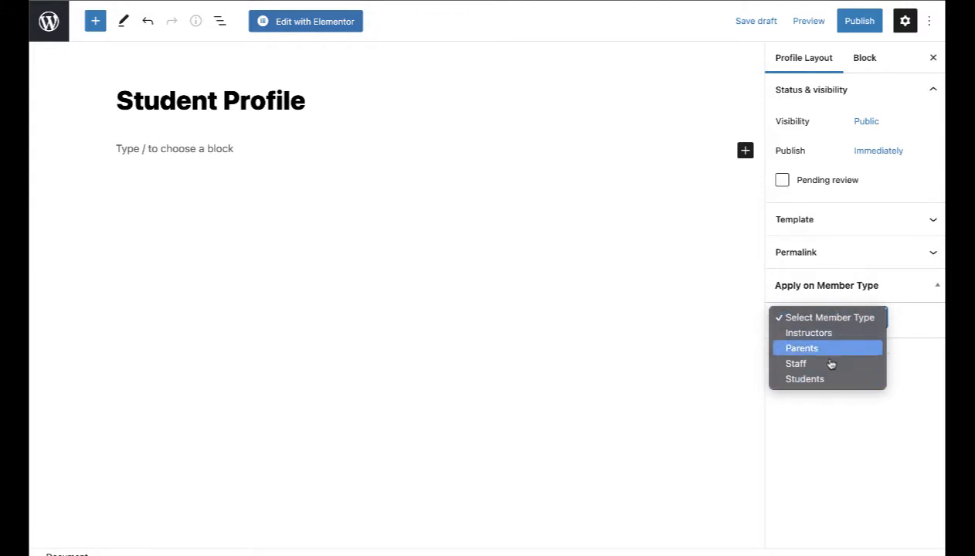
{"action": "left_click", "coordinate": [829, 444]}
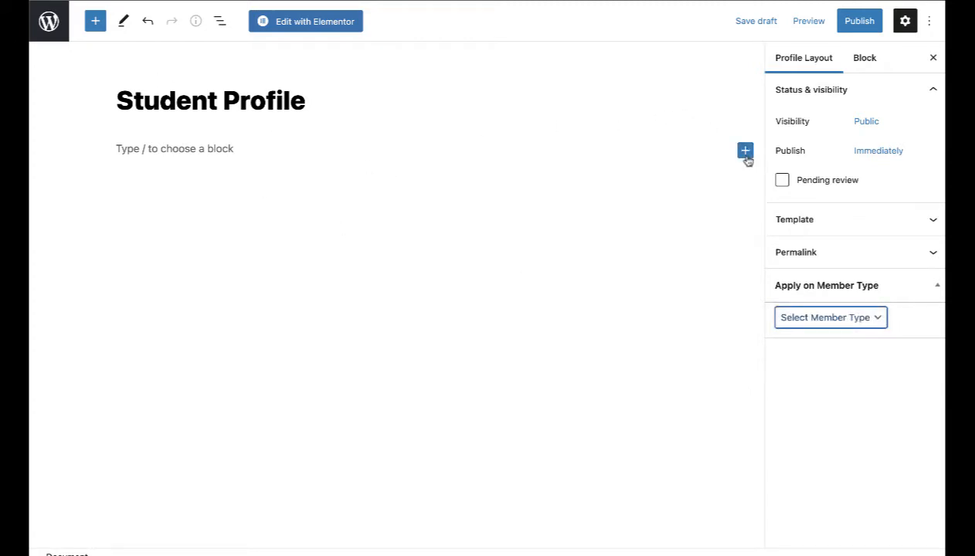
{"action": "left_click", "coordinate": [859, 21]}
{"action": "left_click", "coordinate": [820, 21]}
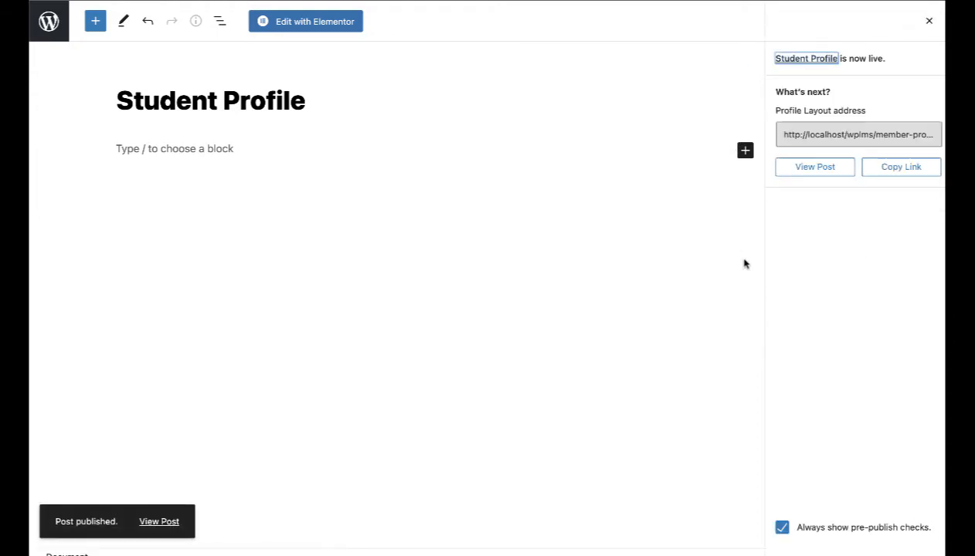
{"action": "left_click", "coordinate": [49, 23]}
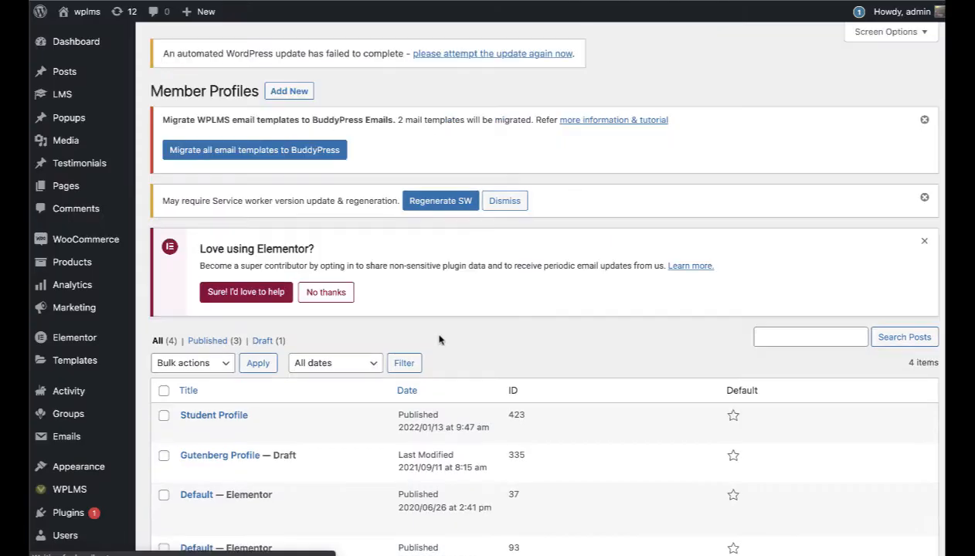
Step: Make Student Profile the default layout and give the admin user the student member type in the Extended Profile
{"action": "scroll", "coordinate": [688, 363], "scroll_direction": "down", "scroll_amount": 3}
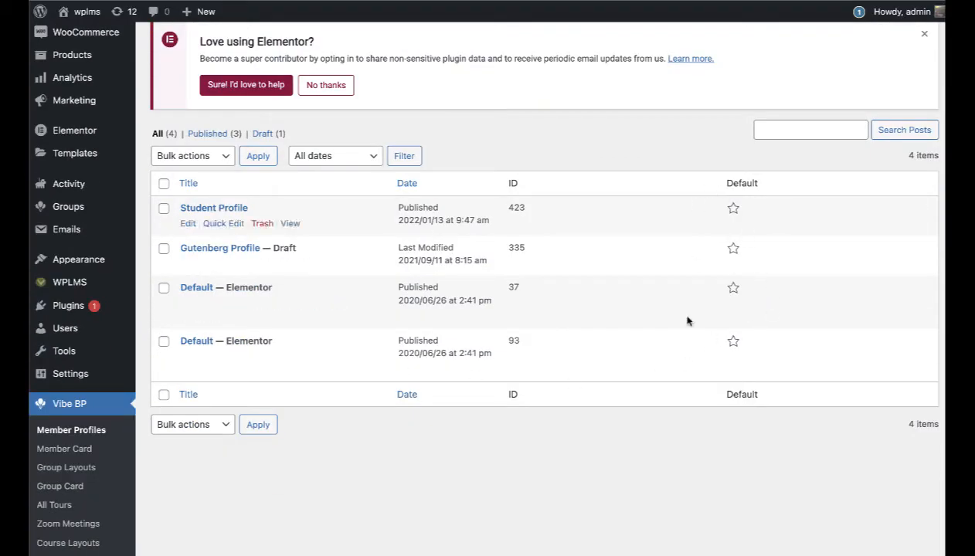
{"action": "left_click", "coordinate": [733, 210]}
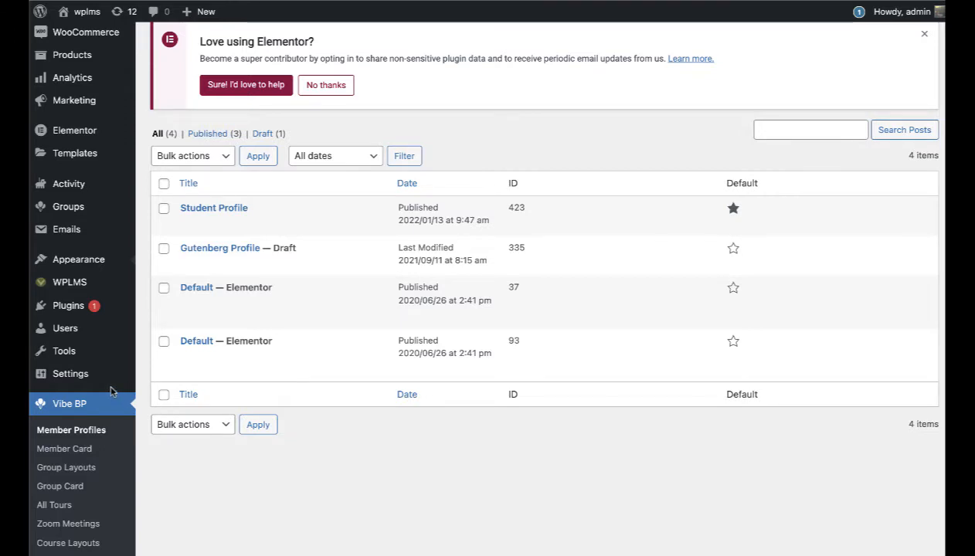
{"action": "mouse_move", "coordinate": [91, 330]}
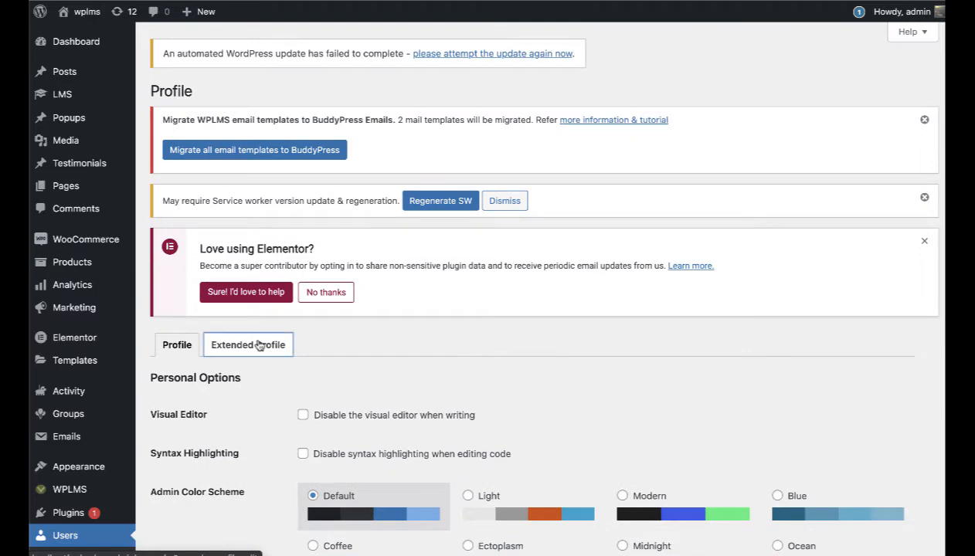
{"action": "left_click", "coordinate": [259, 346]}
{"action": "scroll", "coordinate": [777, 353], "scroll_direction": "down", "scroll_amount": 2}
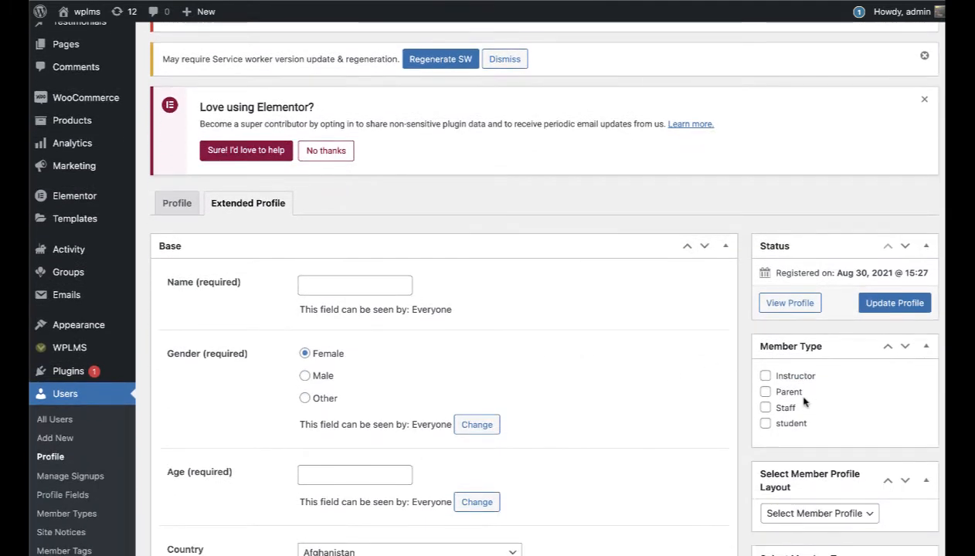
{"action": "left_click", "coordinate": [782, 422]}
{"action": "left_click", "coordinate": [881, 313]}
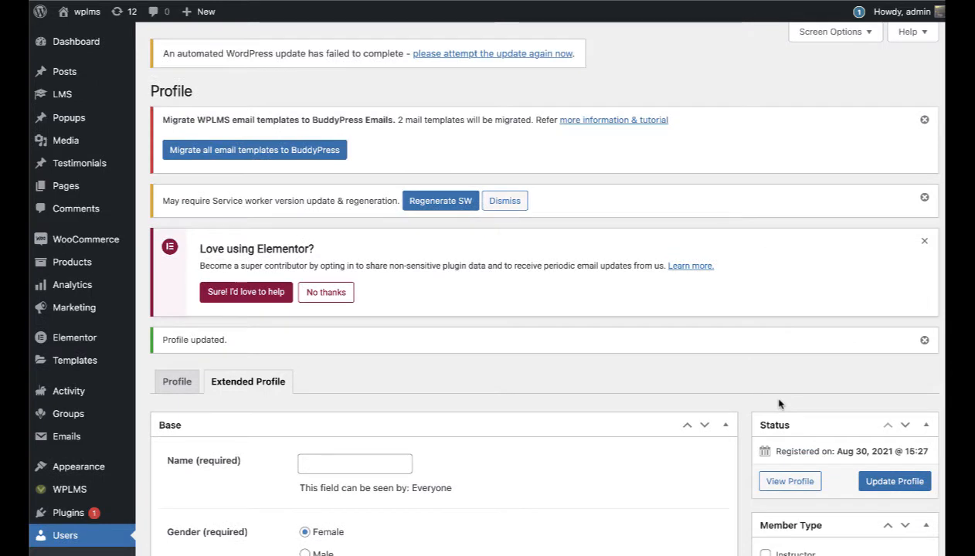
{"action": "mouse_move", "coordinate": [83, 14]}
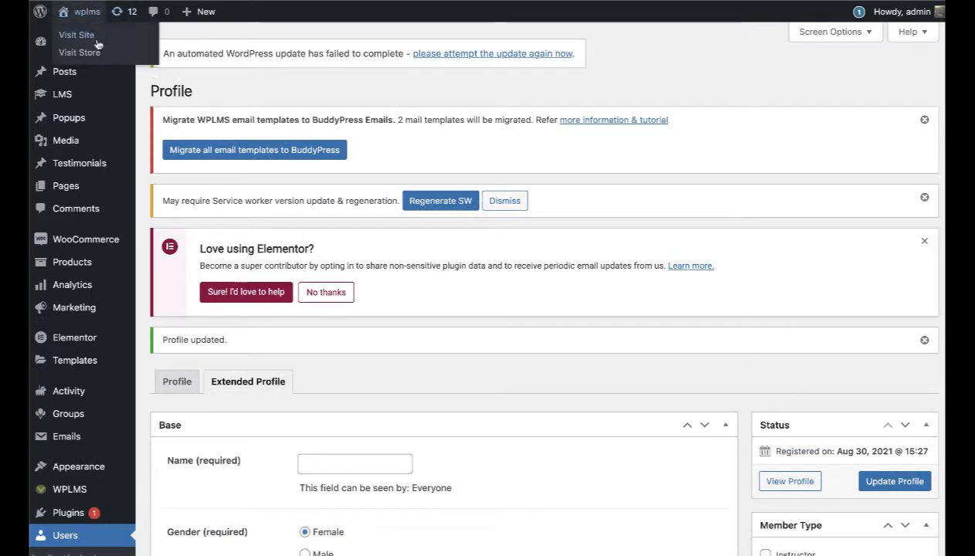
{"action": "right_click", "coordinate": [97, 37]}
Step: Open the WPLMS front-end site in a new tab and bring up the profile edit form
{"action": "left_click", "coordinate": [125, 44]}
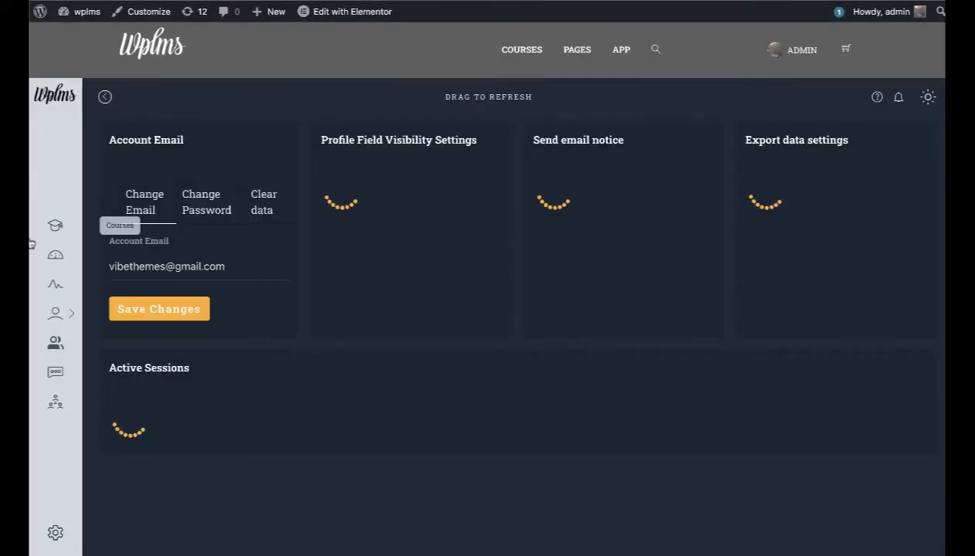
{"action": "left_click", "coordinate": [63, 312]}
{"action": "left_click", "coordinate": [109, 167]}
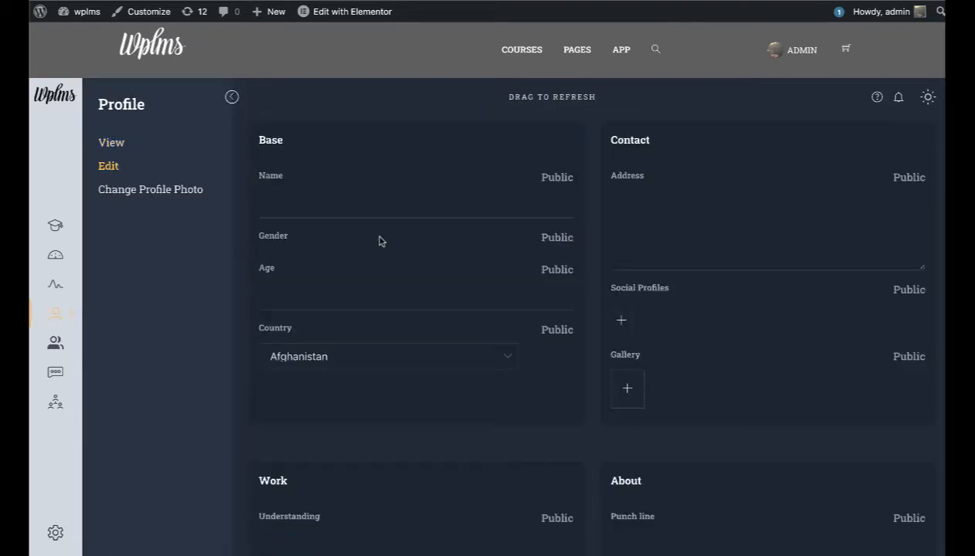
Step: Review the Base and Contact profile fields and begin editing the Name field
{"action": "scroll", "coordinate": [711, 302], "scroll_direction": "down", "scroll_amount": 1}
{"action": "scroll", "coordinate": [710, 302], "scroll_direction": "down", "scroll_amount": 2}
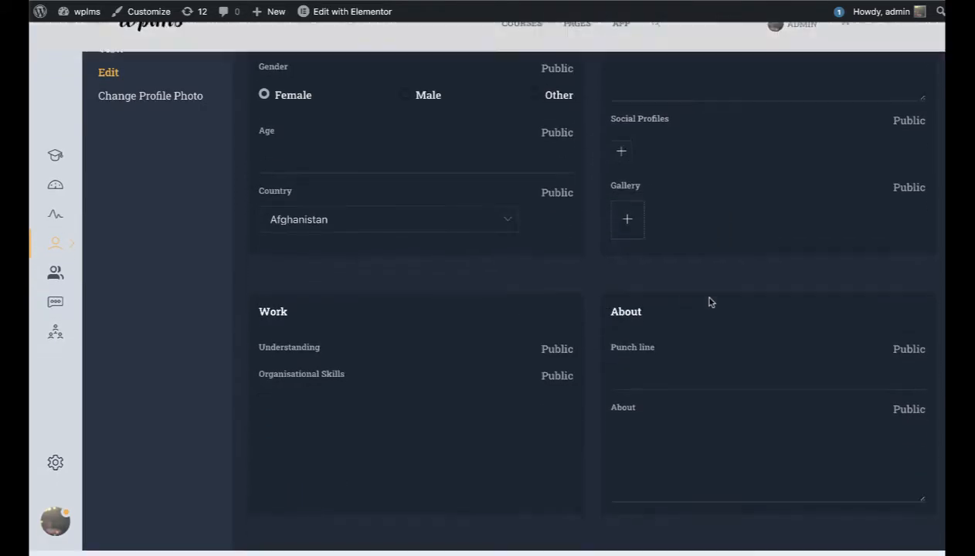
{"action": "scroll", "coordinate": [710, 302], "scroll_direction": "up", "scroll_amount": 2}
{"action": "left_click", "coordinate": [358, 214]}
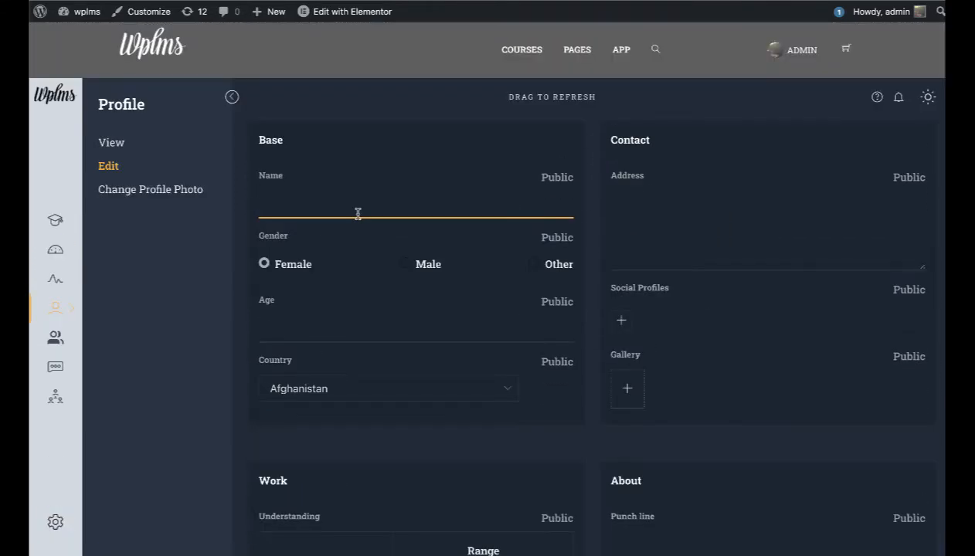
{"action": "scroll", "coordinate": [358, 214], "scroll_direction": "down", "scroll_amount": 1}
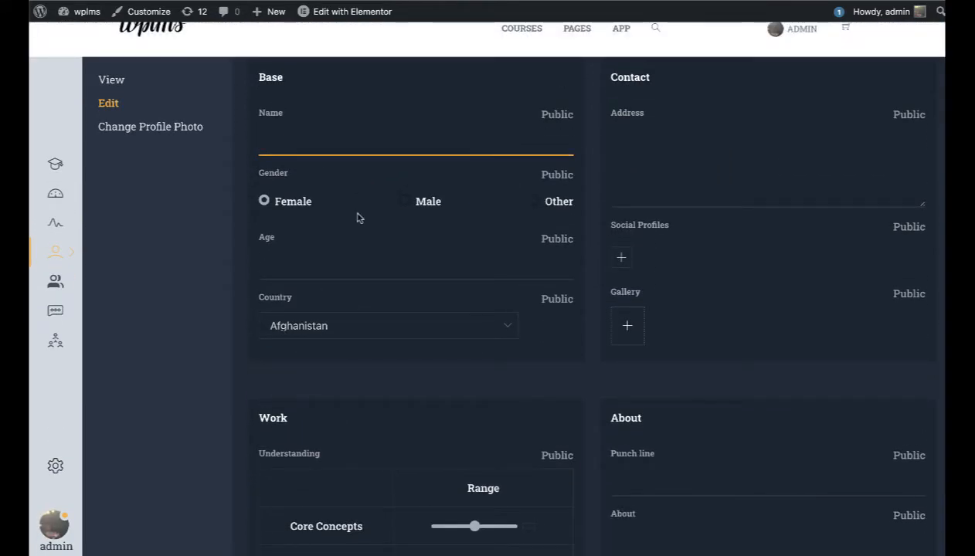
{"action": "scroll", "coordinate": [371, 278], "scroll_direction": "down", "scroll_amount": 1}
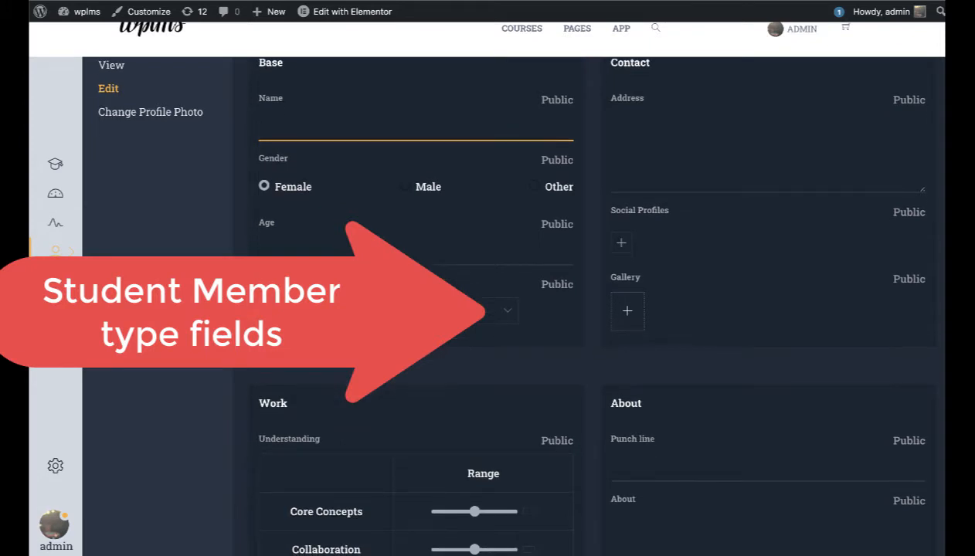
{"action": "scroll", "coordinate": [391, 343], "scroll_direction": "up", "scroll_amount": 1}
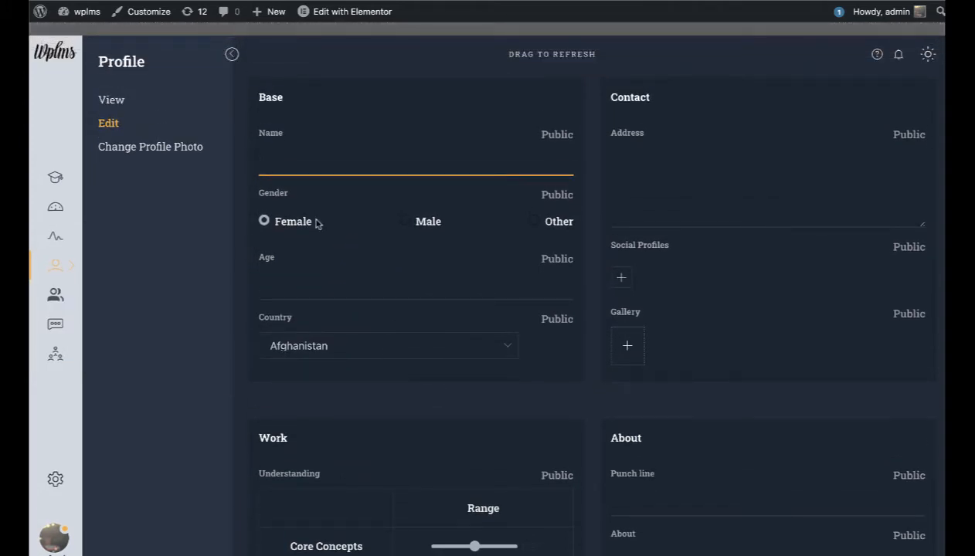
{"action": "scroll", "coordinate": [317, 223], "scroll_direction": "down", "scroll_amount": 1}
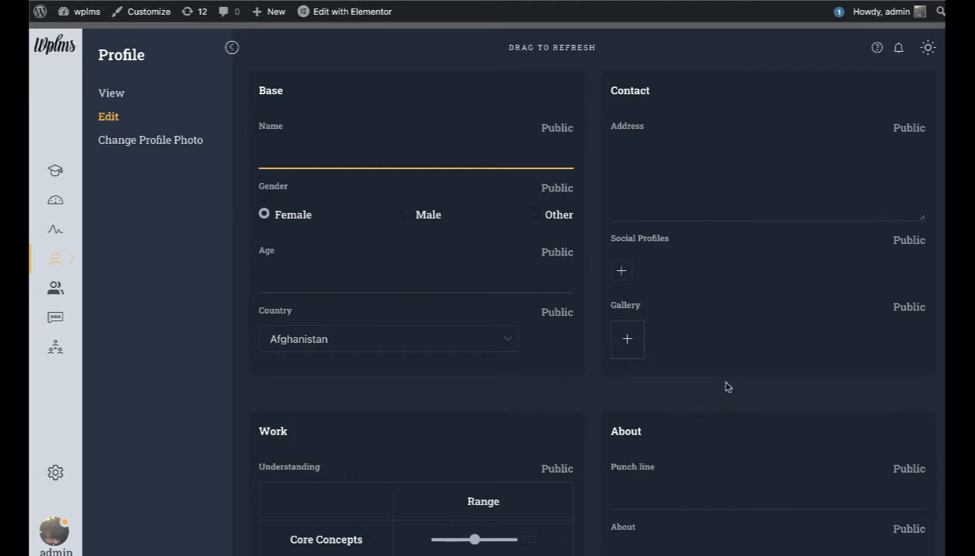
{"action": "scroll", "coordinate": [726, 387], "scroll_direction": "down", "scroll_amount": 3}
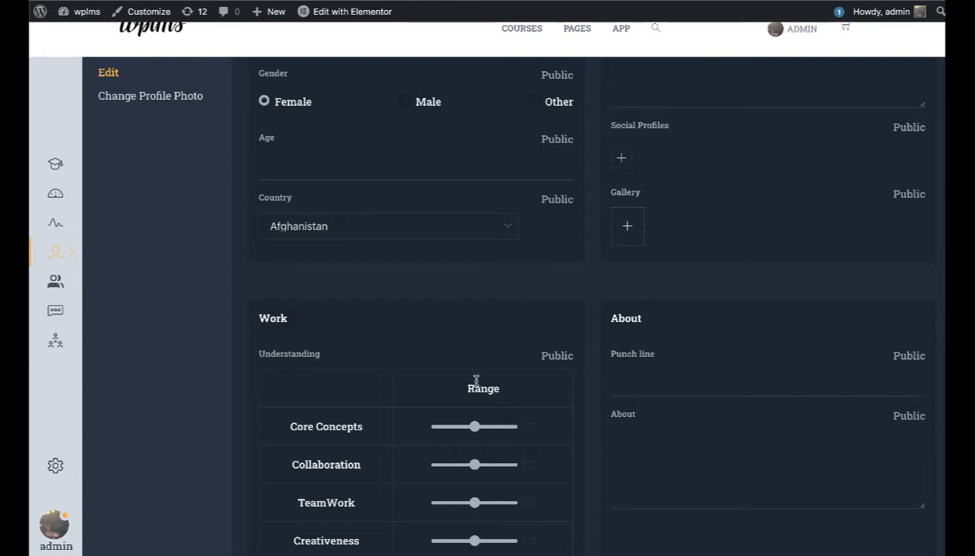
{"action": "scroll", "coordinate": [476, 382], "scroll_direction": "up", "scroll_amount": 4}
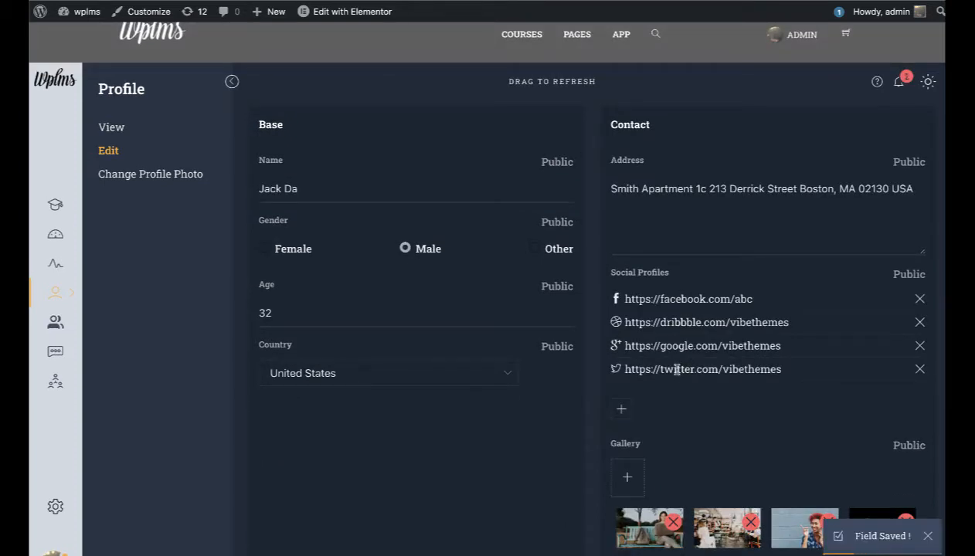
Step: Finish typing the student's full name in the Name field and let it save
{"action": "scroll", "coordinate": [676, 369], "scroll_direction": "up", "scroll_amount": 1}
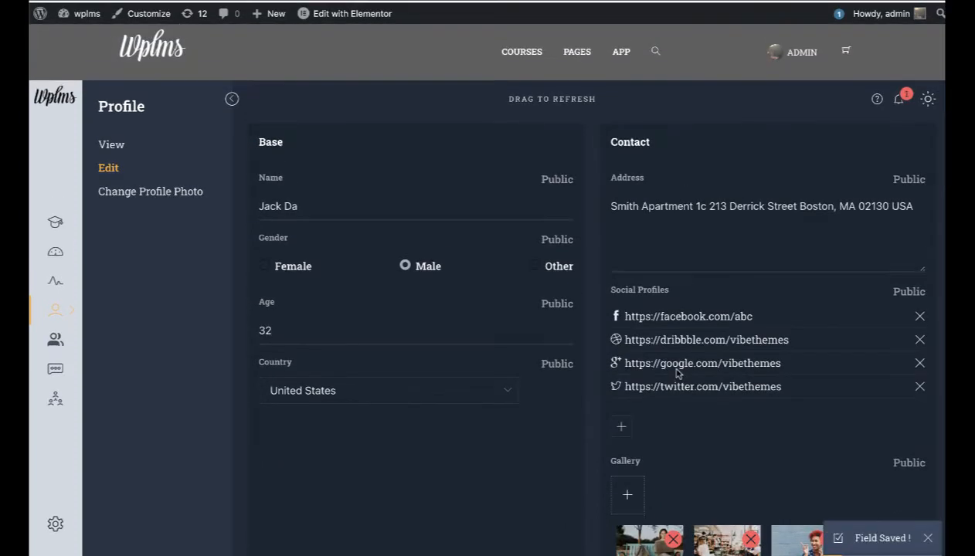
{"action": "left_click", "coordinate": [340, 215]}
{"action": "type", "text": "wson"}
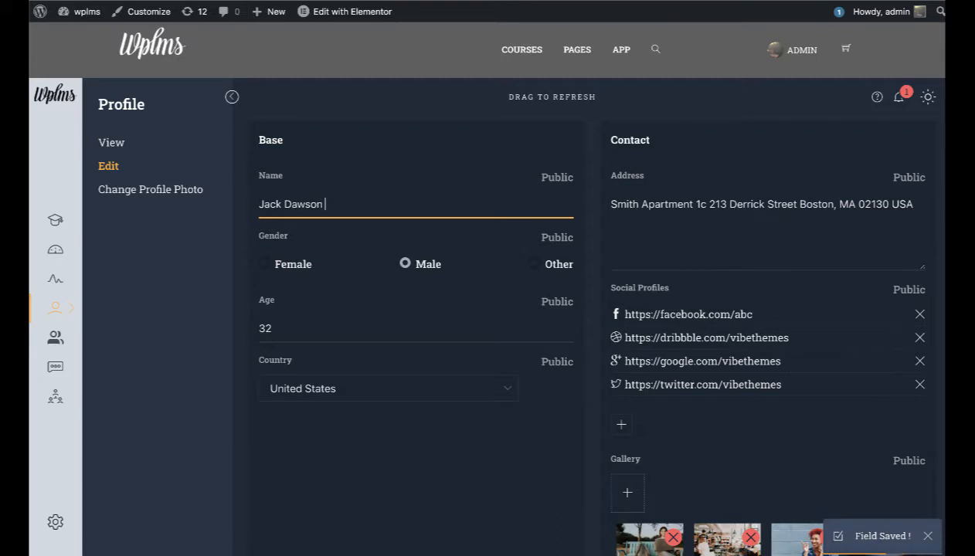
{"action": "scroll", "coordinate": [712, 378], "scroll_direction": "down", "scroll_amount": 2}
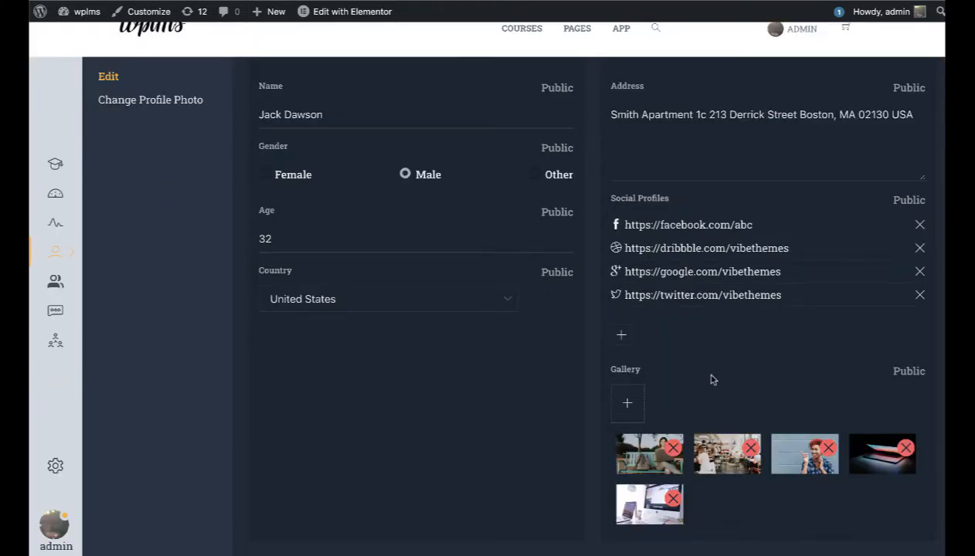
{"action": "scroll", "coordinate": [712, 378], "scroll_direction": "up", "scroll_amount": 2}
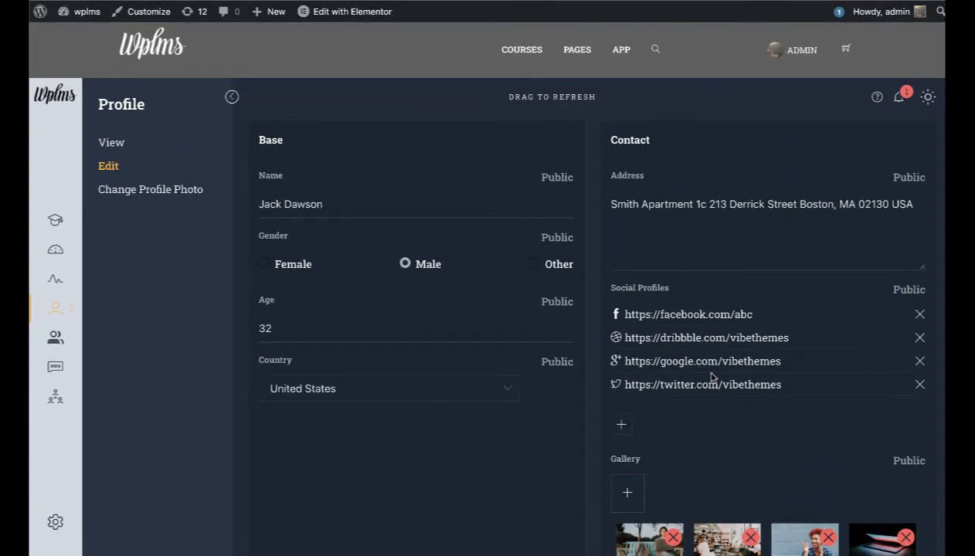
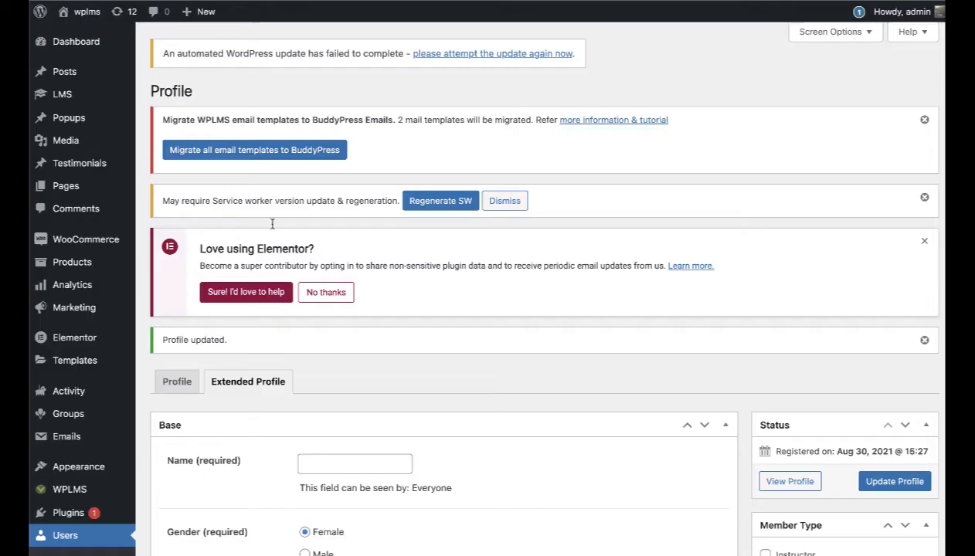
Step: Open the Student Profile layout from Vibe BP > Member Profiles in the block editor
{"action": "scroll", "coordinate": [298, 265], "scroll_direction": "down", "scroll_amount": 7}
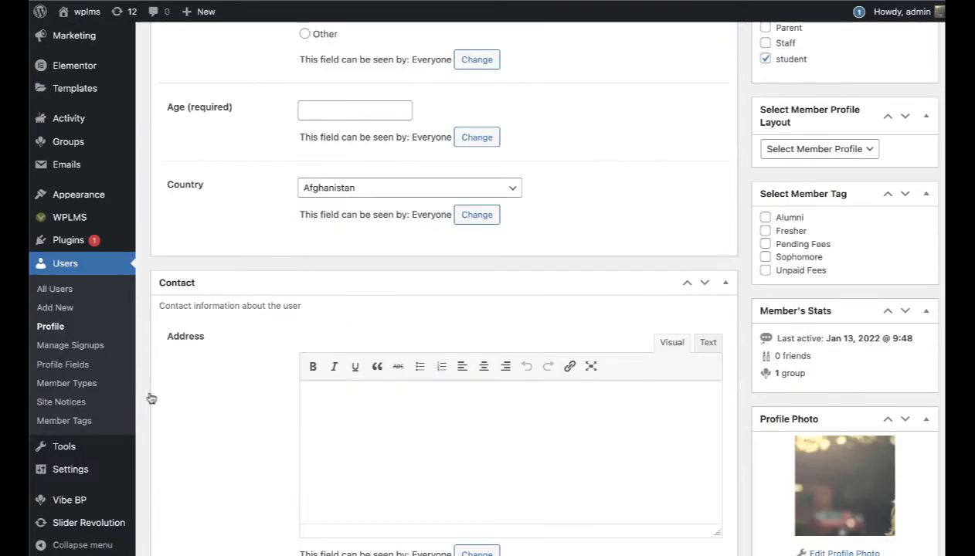
{"action": "mouse_move", "coordinate": [77, 500]}
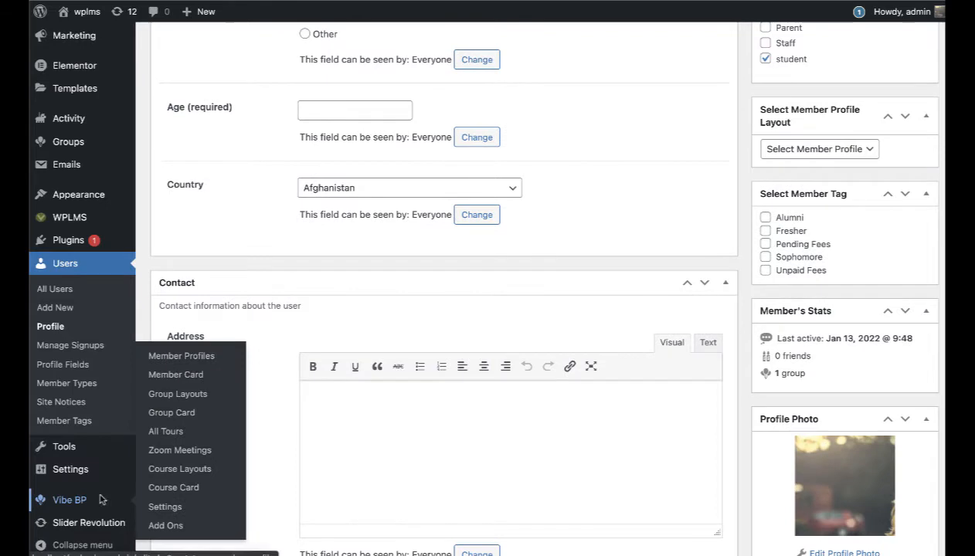
{"action": "left_click", "coordinate": [173, 361]}
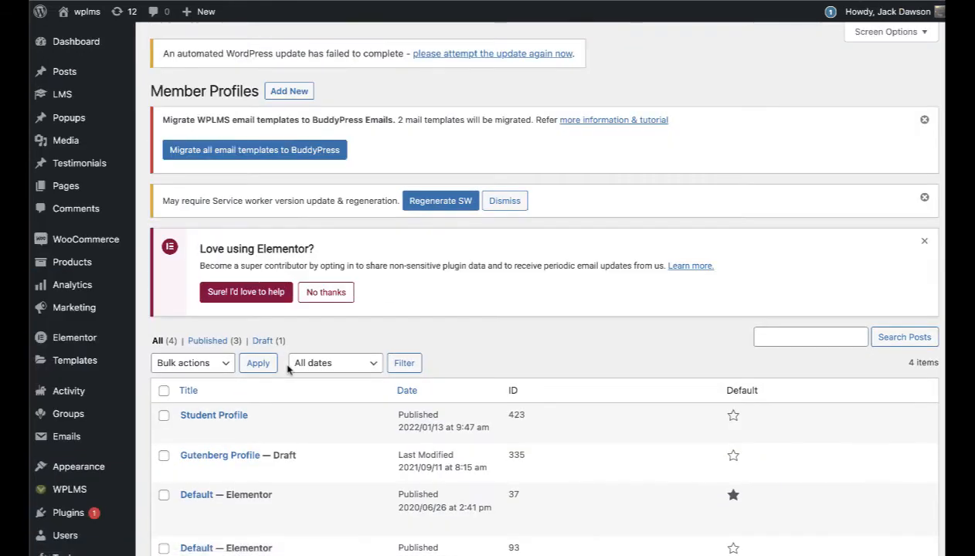
{"action": "left_click", "coordinate": [188, 431]}
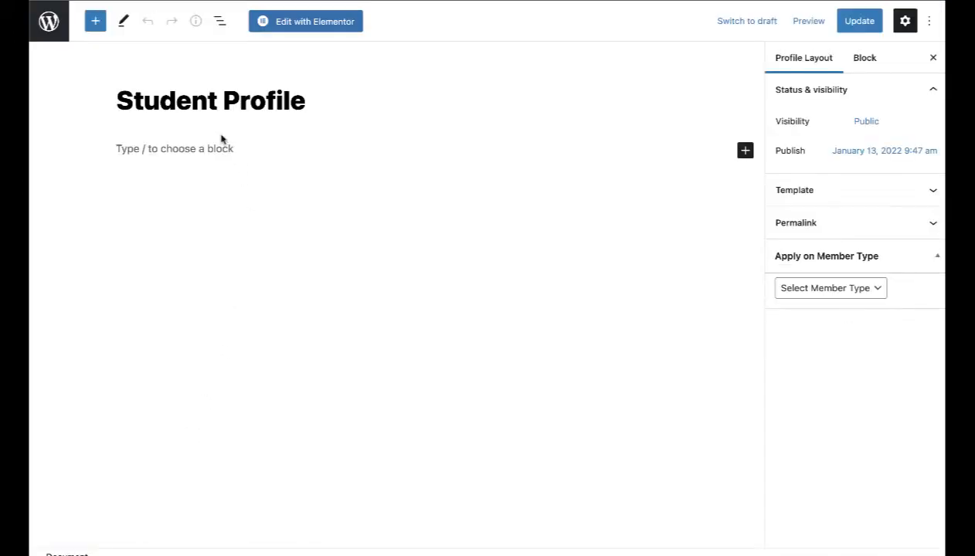
Step: Insert a Columns block with a 30/70 split into the empty layout
{"action": "left_click", "coordinate": [745, 151]}
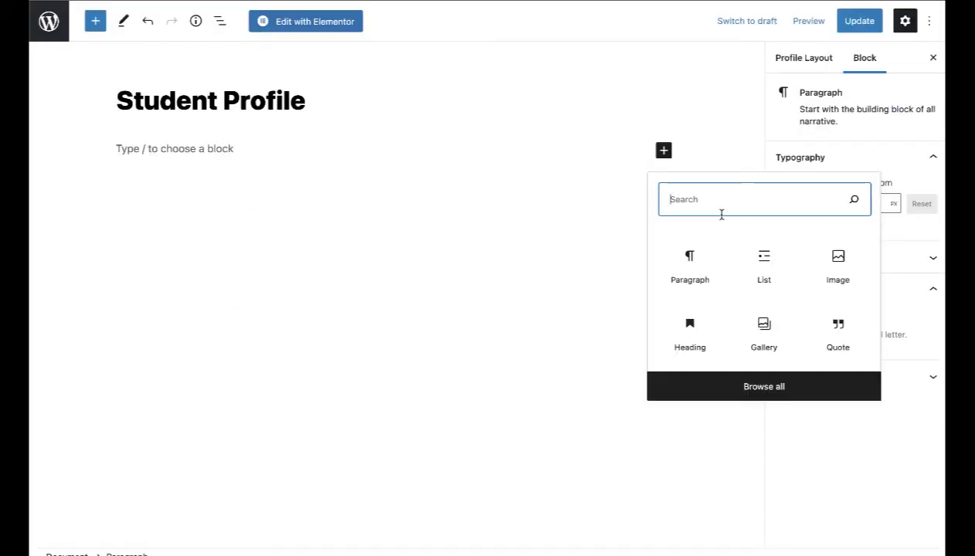
{"action": "type", "text": "co"}
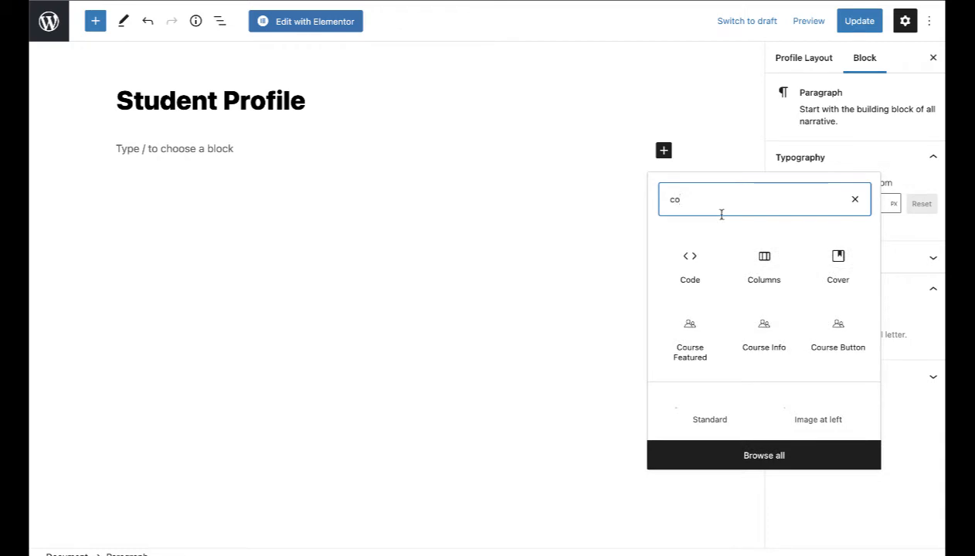
{"action": "left_click", "coordinate": [765, 261]}
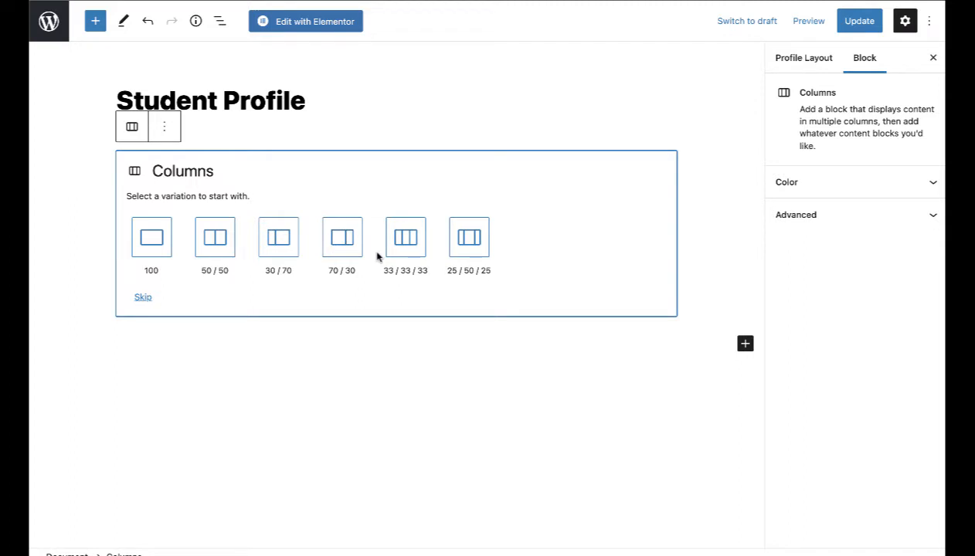
{"action": "left_click", "coordinate": [283, 249]}
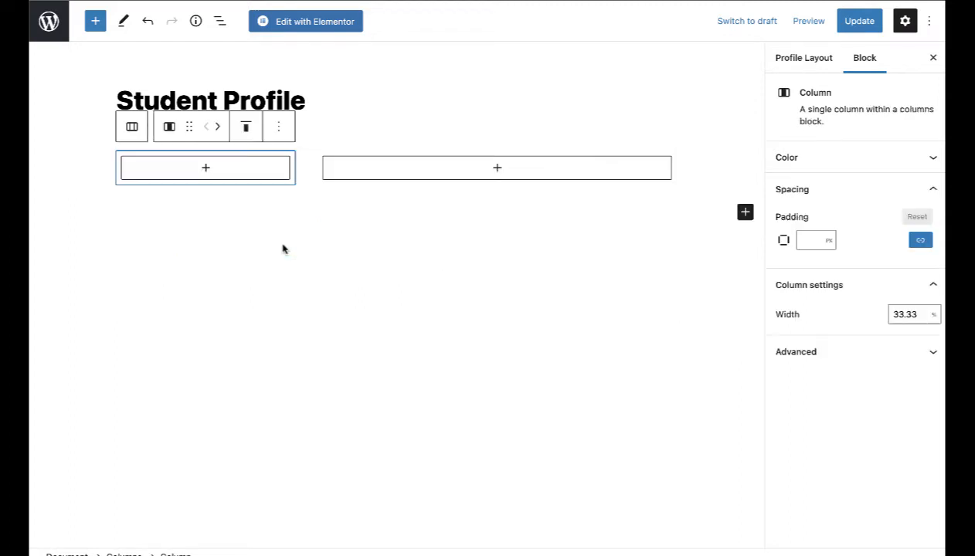
Step: Add a Buddypress Avatar block to the narrow left column
{"action": "left_click", "coordinate": [205, 167]}
{"action": "type", "text": "member"}
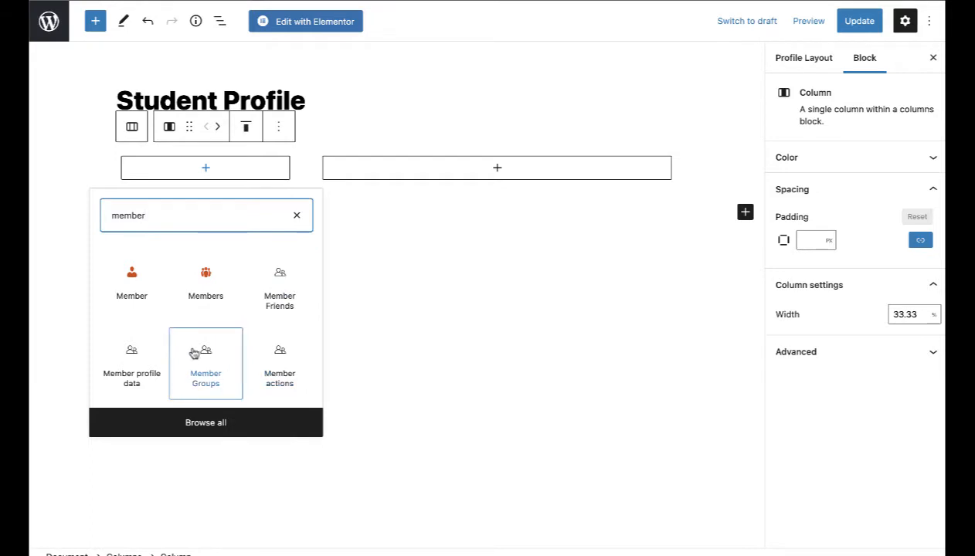
{"action": "type", "text": " avatar"}
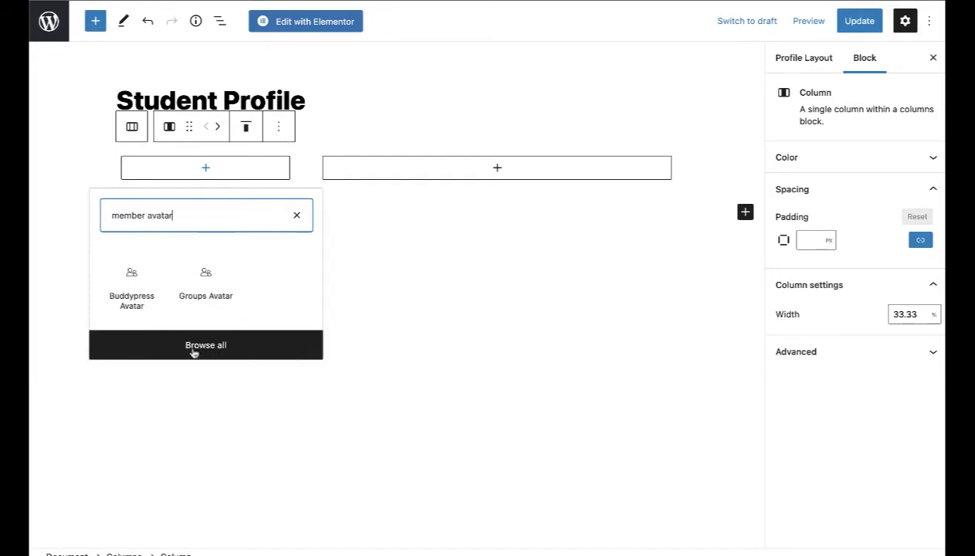
{"action": "left_click", "coordinate": [143, 301]}
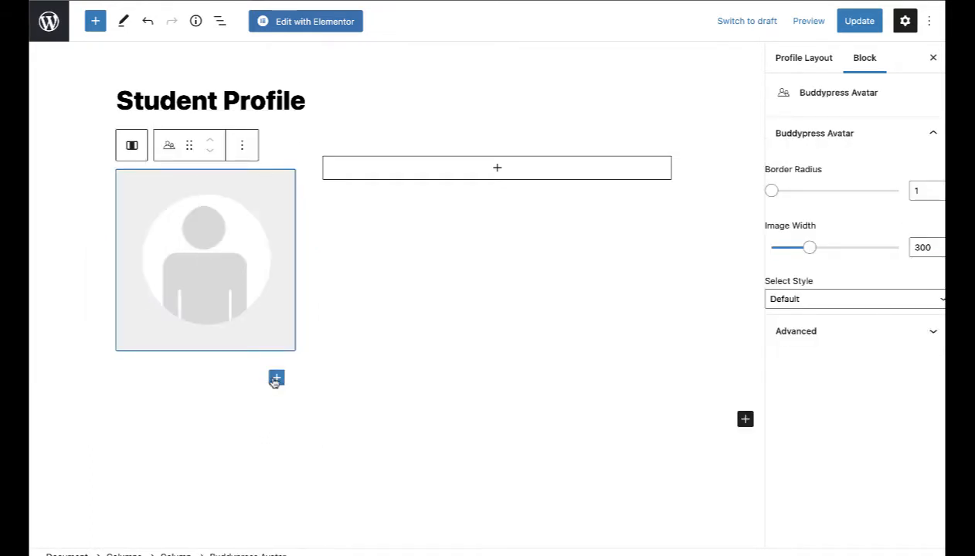
Step: Add a Buddypress Profile field block to the right column showing the Name field
{"action": "left_click", "coordinate": [496, 169]}
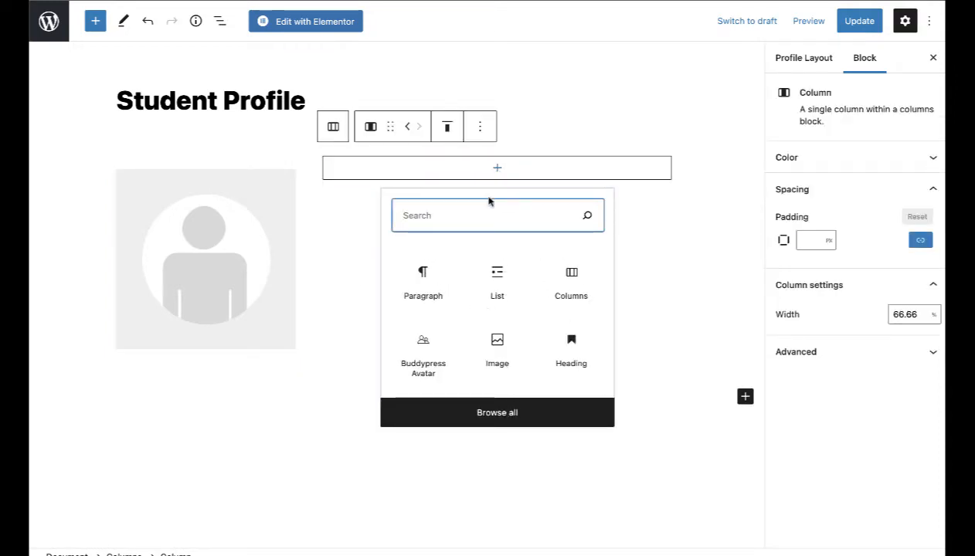
{"action": "type", "text": "profile"}
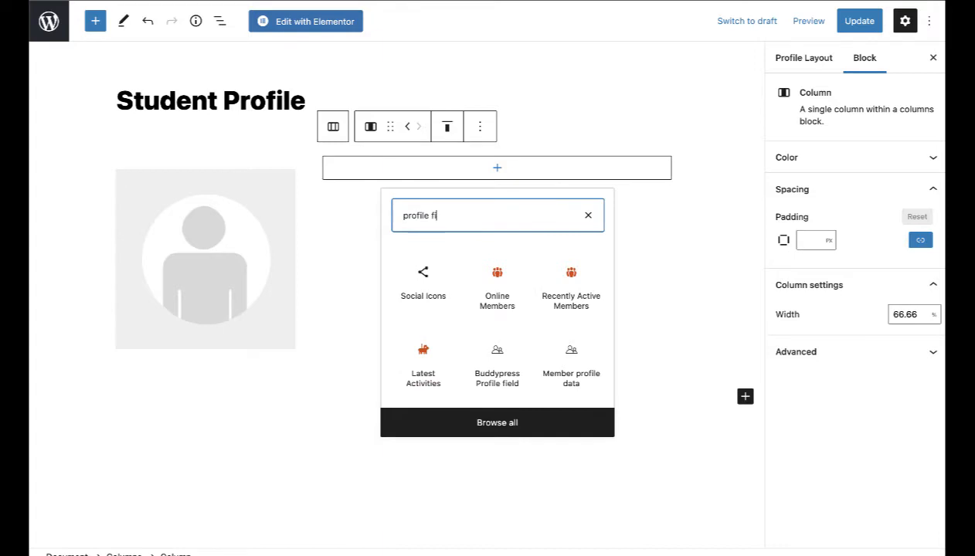
{"action": "type", "text": " fi"}
{"action": "left_click", "coordinate": [497, 364]}
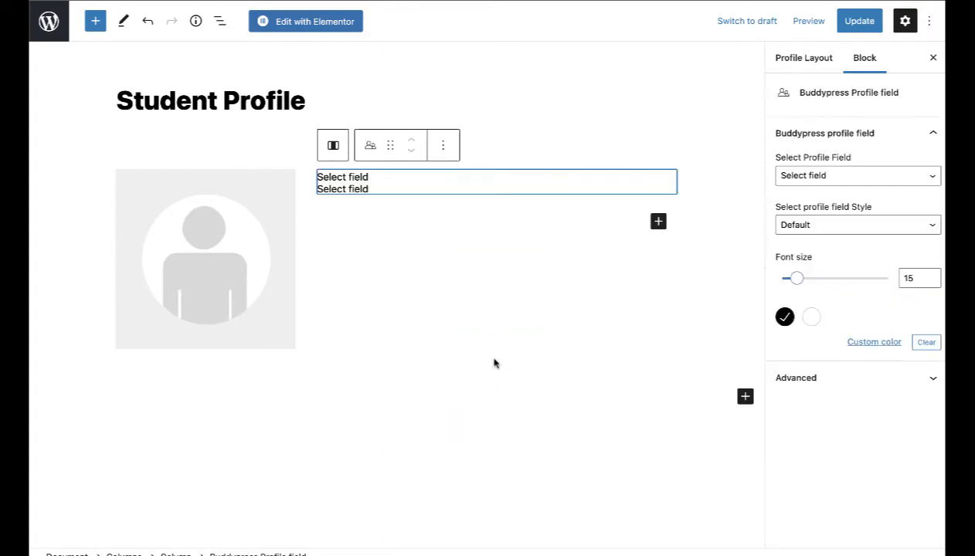
{"action": "left_click", "coordinate": [824, 174]}
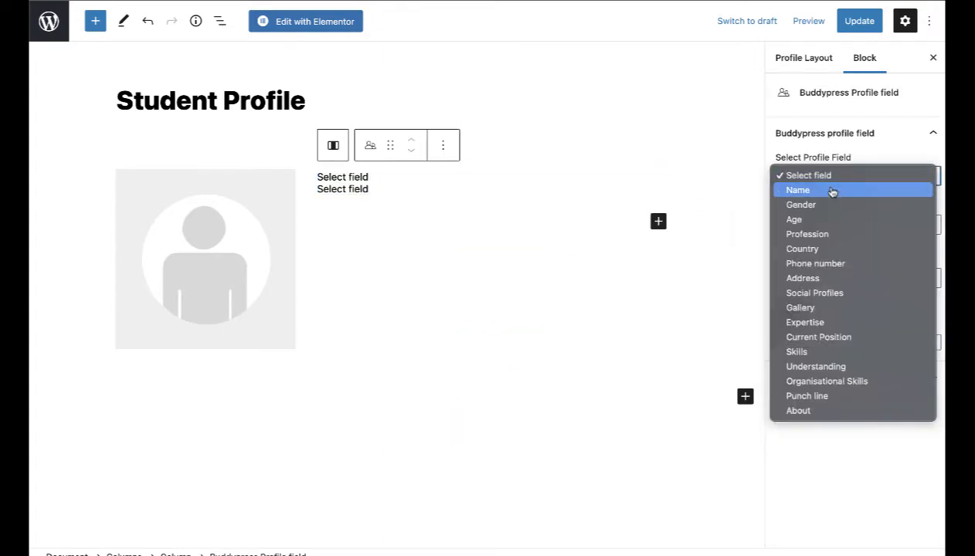
{"action": "left_click", "coordinate": [830, 190]}
{"action": "left_click", "coordinate": [816, 224]}
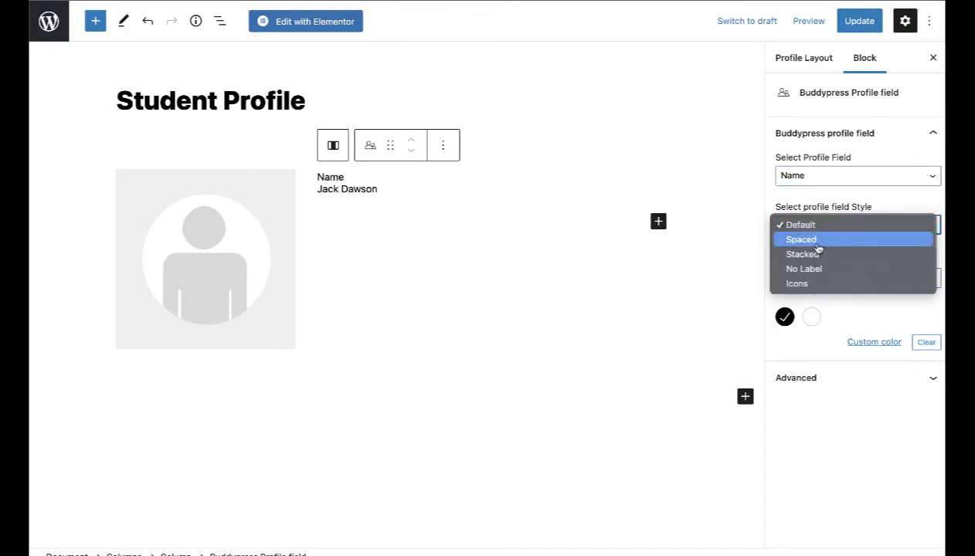
{"action": "left_click", "coordinate": [816, 254]}
{"action": "left_click", "coordinate": [805, 224]}
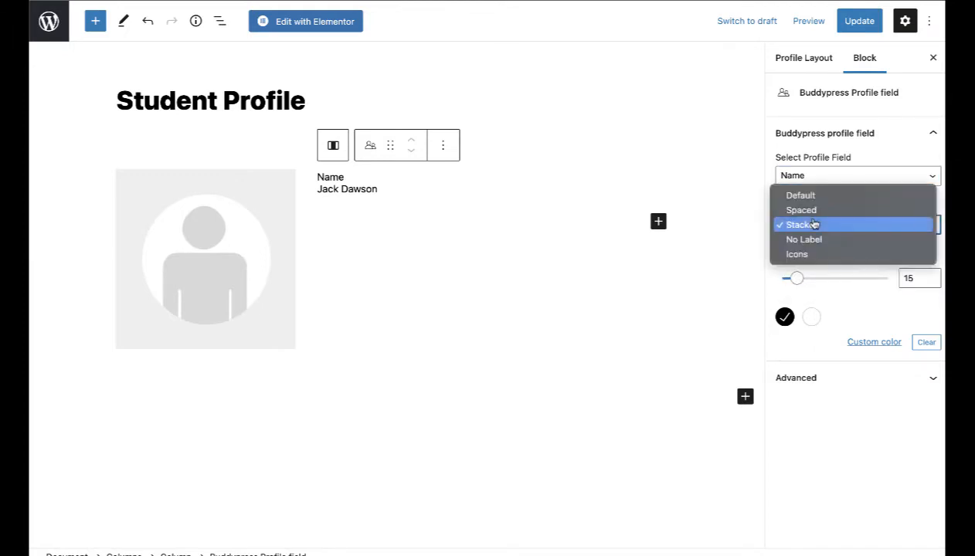
{"action": "left_click", "coordinate": [809, 213]}
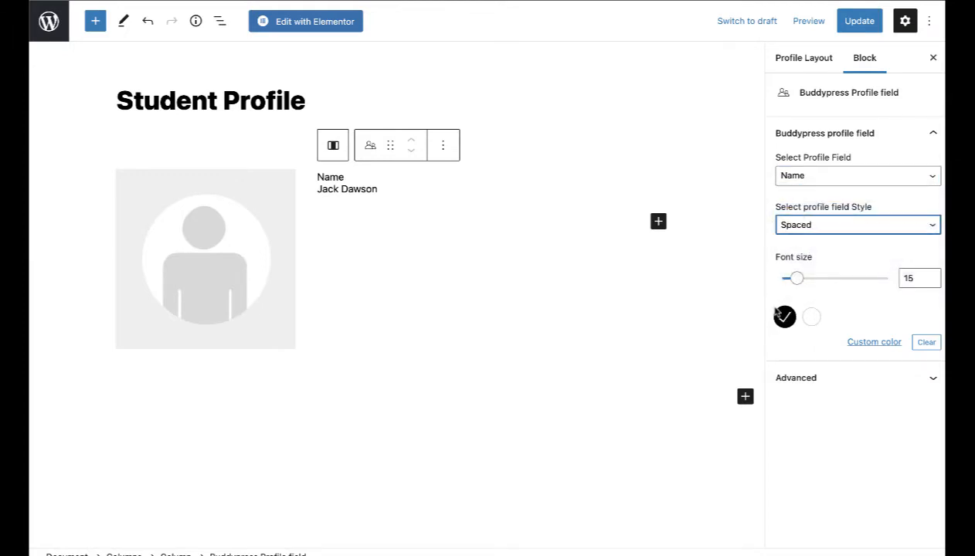
Step: Set the Name field's font size to 24 and its style to No Label
{"action": "left_click_drag", "start_coordinate": [795, 282], "coordinate": [810, 282]}
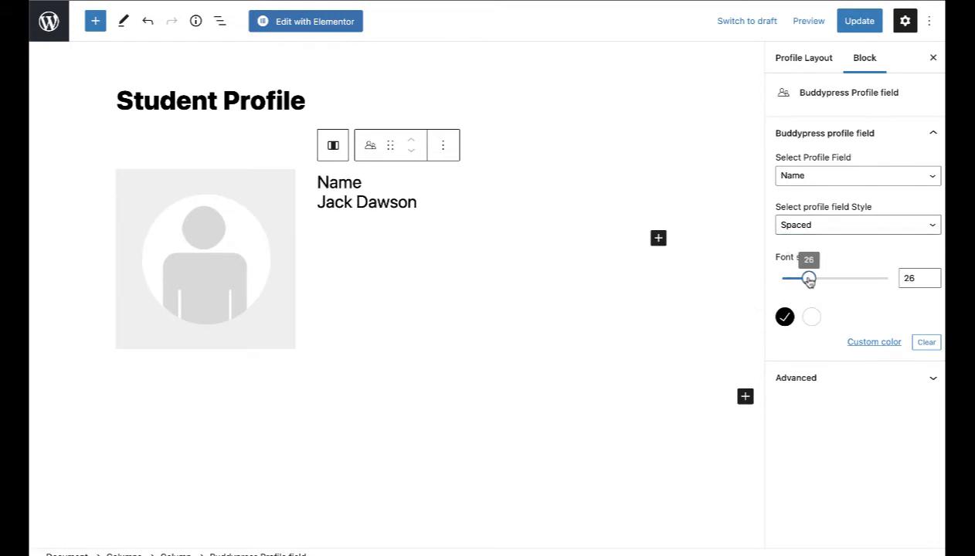
{"action": "left_click", "coordinate": [930, 275]}
{"action": "left_click", "coordinate": [931, 282]}
{"action": "left_click", "coordinate": [931, 283]}
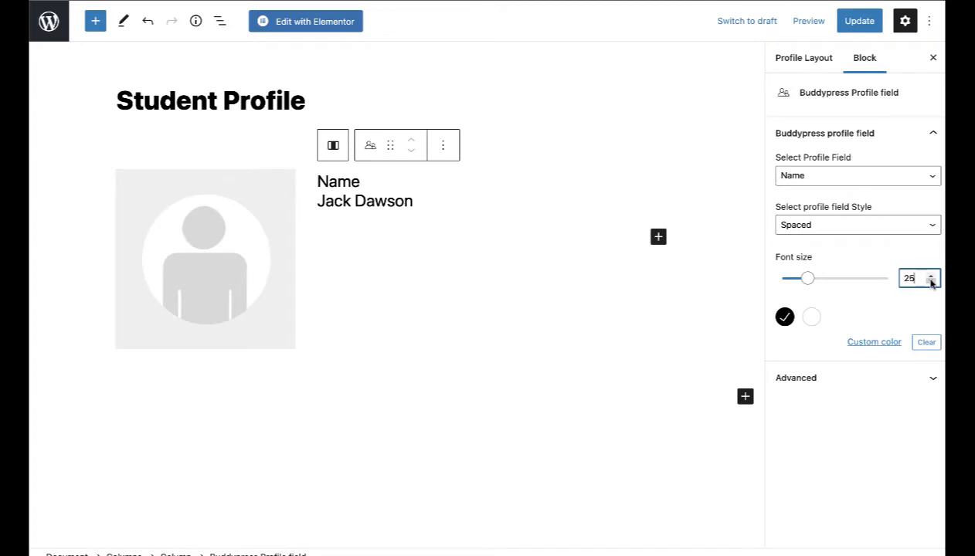
{"action": "left_click", "coordinate": [931, 282]}
{"action": "left_click", "coordinate": [543, 315]}
{"action": "left_click", "coordinate": [379, 193]}
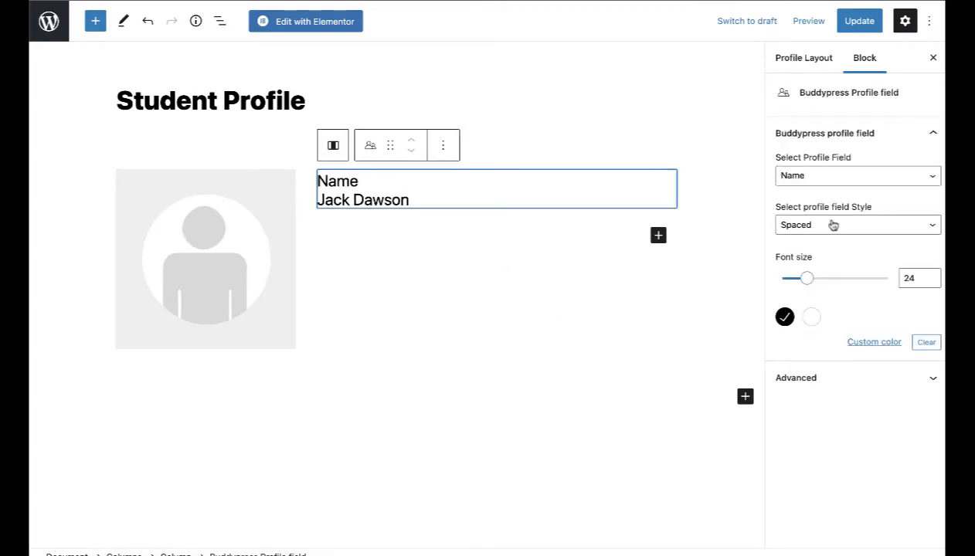
{"action": "left_click", "coordinate": [802, 177]}
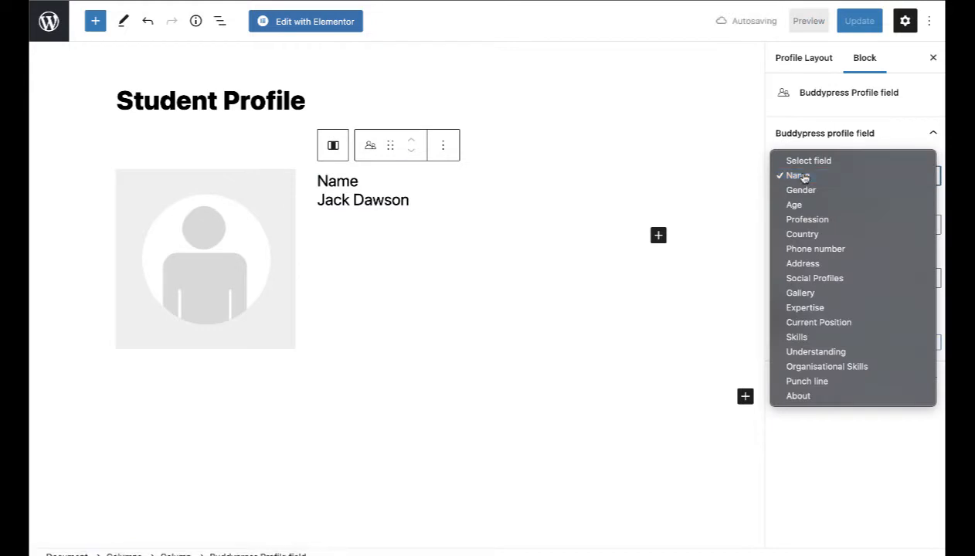
{"action": "left_click", "coordinate": [803, 177]}
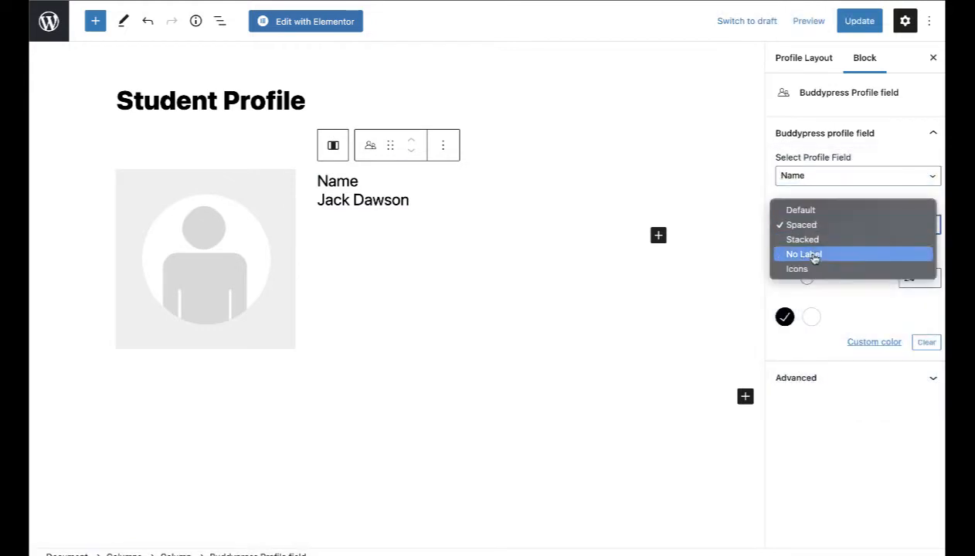
{"action": "left_click", "coordinate": [817, 254]}
Step: Duplicate the Name block, keeping the Name field with No Label style
{"action": "left_click", "coordinate": [525, 187]}
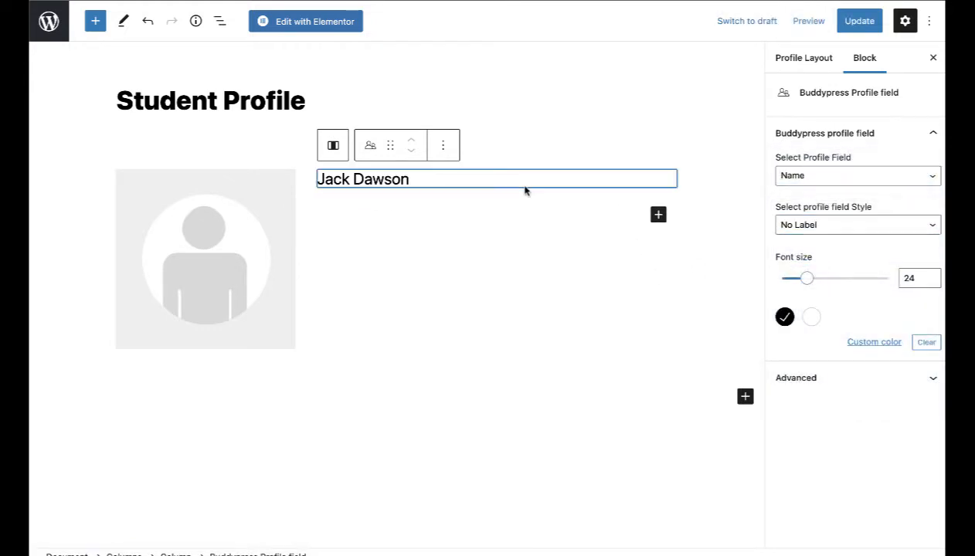
{"action": "left_click", "coordinate": [442, 146]}
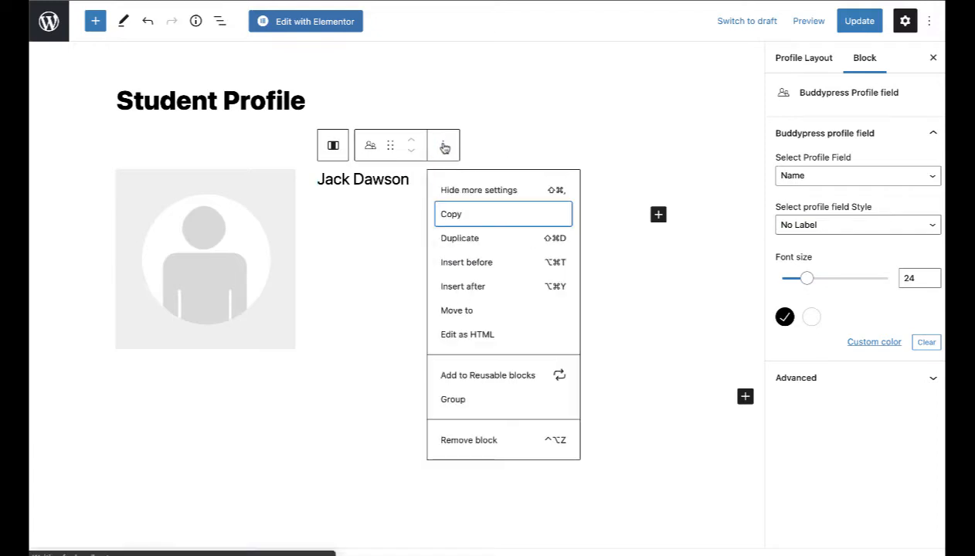
{"action": "left_click", "coordinate": [474, 240]}
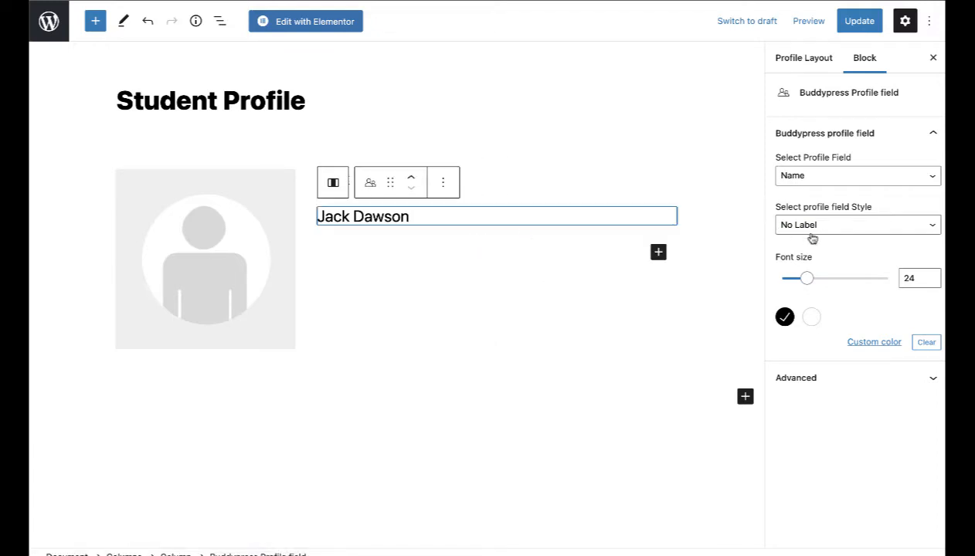
{"action": "left_click", "coordinate": [814, 174]}
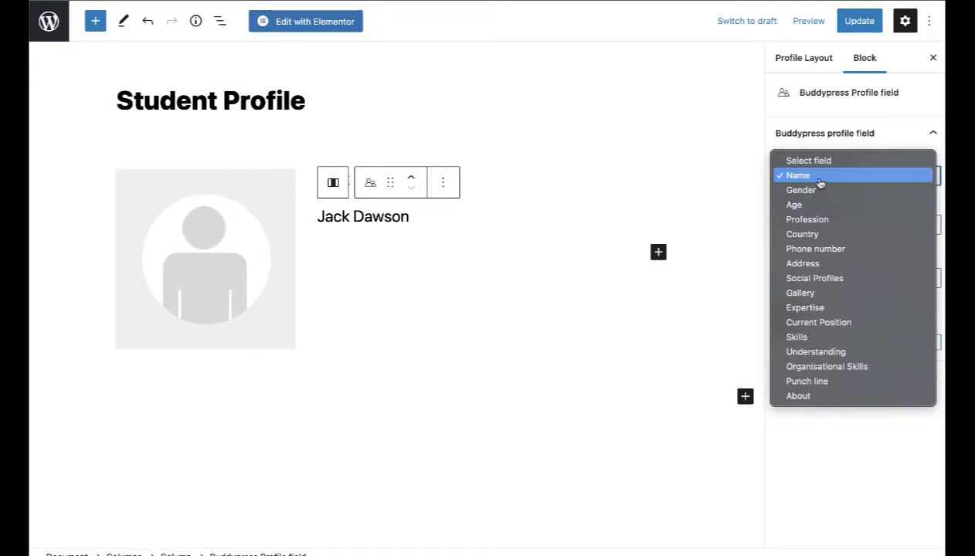
{"action": "left_click", "coordinate": [606, 287]}
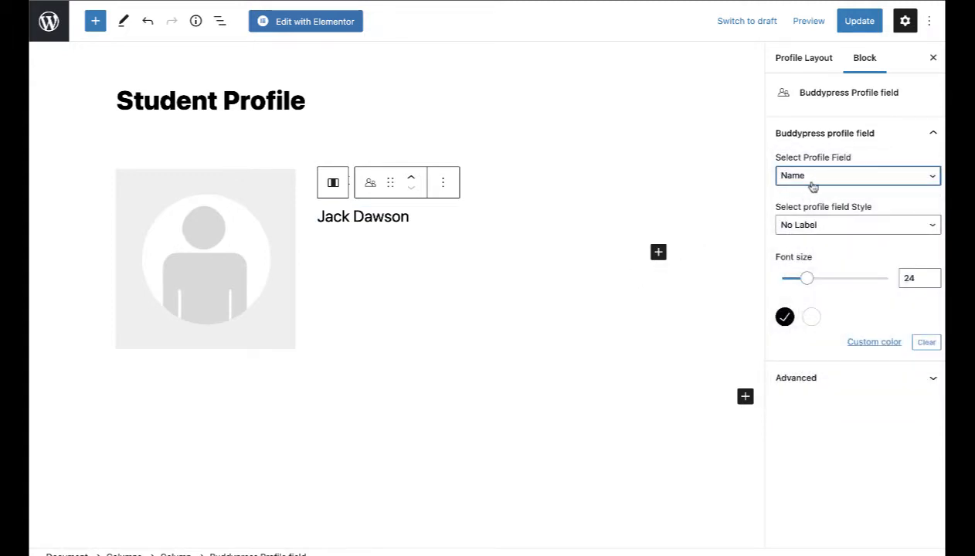
{"action": "left_click", "coordinate": [801, 226]}
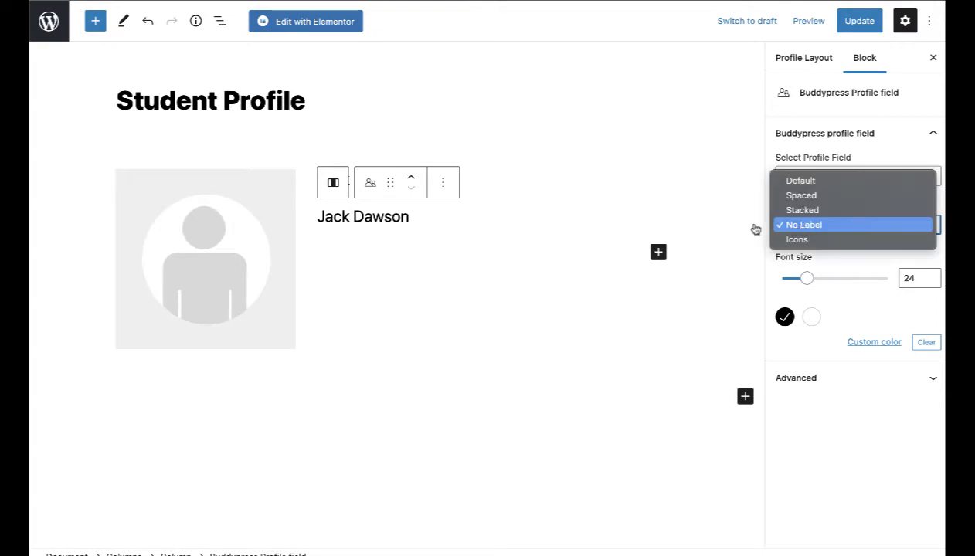
{"action": "left_click", "coordinate": [688, 226]}
{"action": "left_click", "coordinate": [658, 251]}
{"action": "type", "text": "colu"}
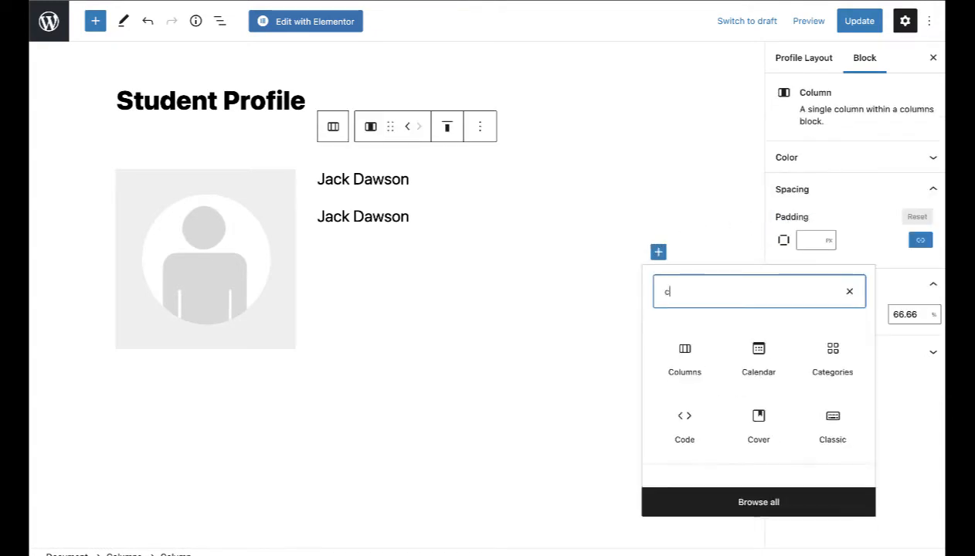
Step: Insert a Columns block into the right column and select the second Name field
{"action": "left_click", "coordinate": [684, 357]}
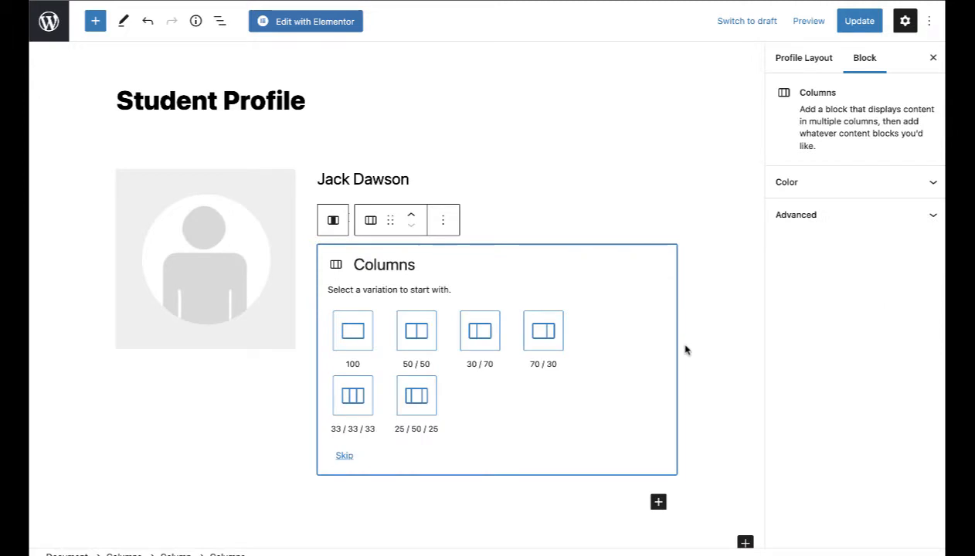
{"action": "left_click", "coordinate": [573, 229]}
{"action": "left_click", "coordinate": [547, 173]}
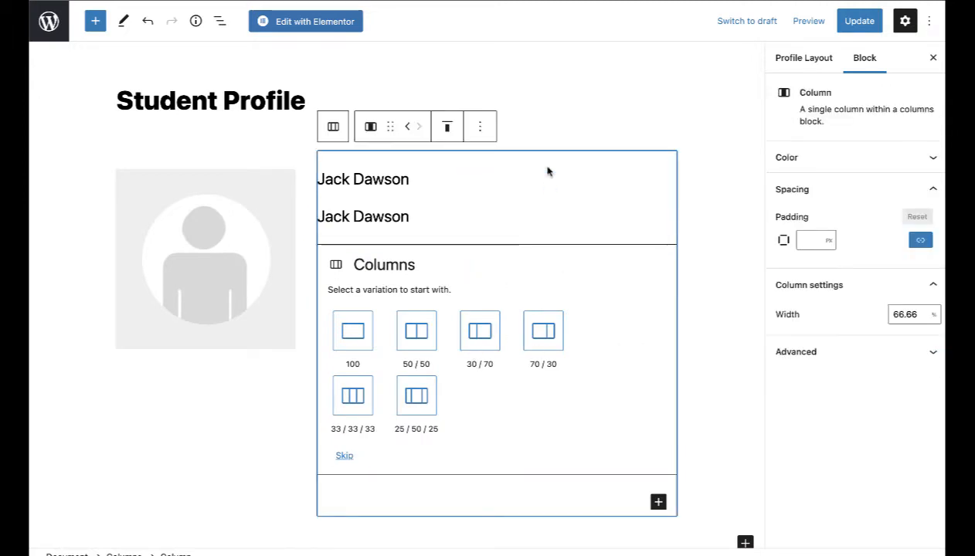
{"action": "left_click", "coordinate": [457, 216]}
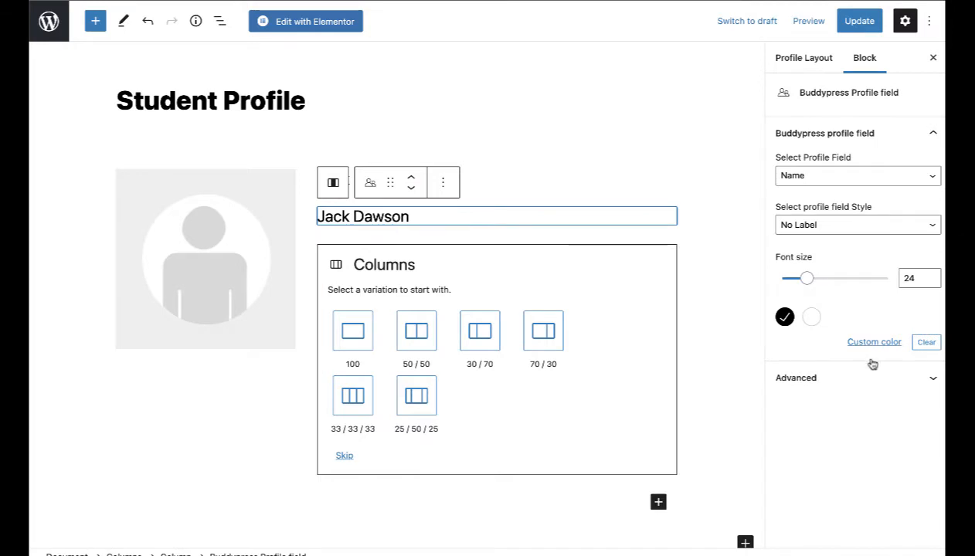
{"action": "left_click", "coordinate": [815, 61]}
{"action": "left_click", "coordinate": [856, 66]}
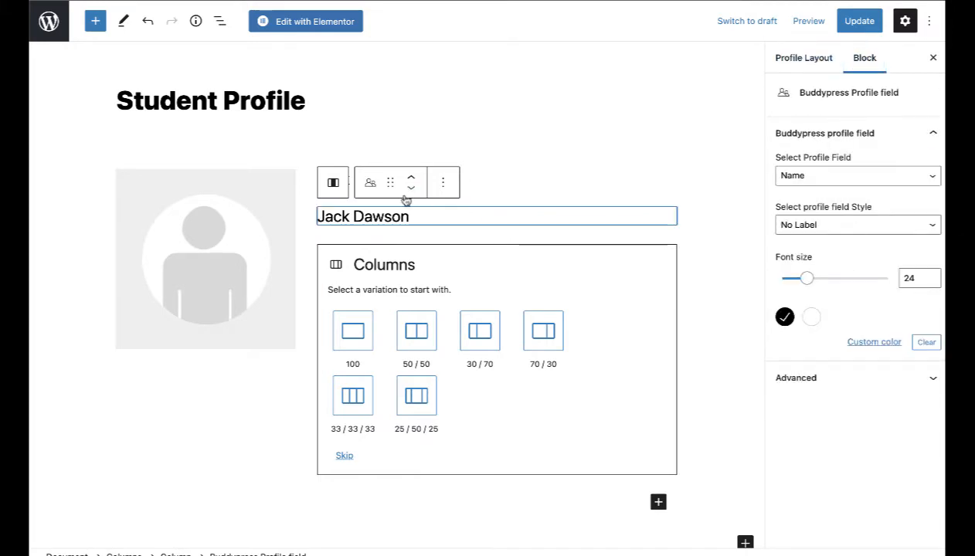
{"action": "left_click", "coordinate": [443, 183]}
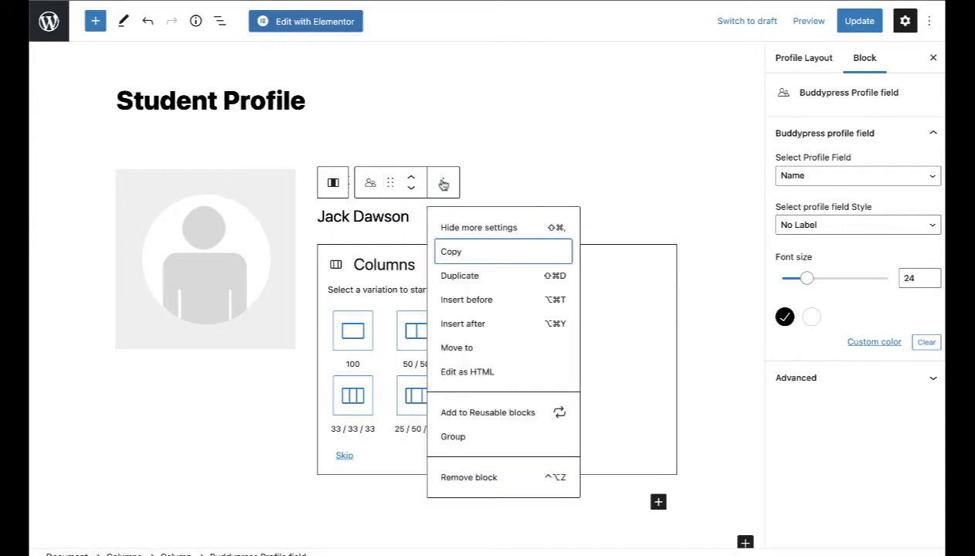
{"action": "left_click", "coordinate": [384, 217]}
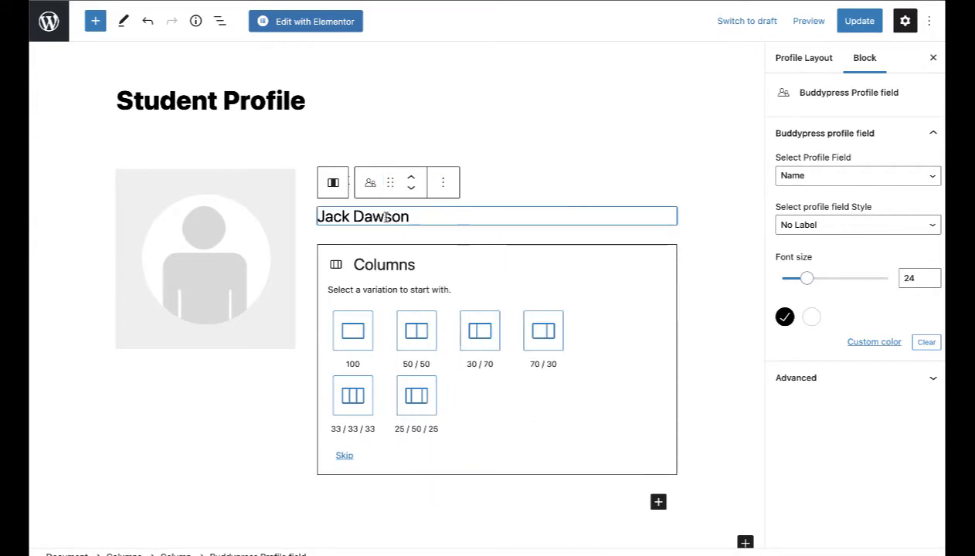
{"action": "left_click", "coordinate": [919, 279]}
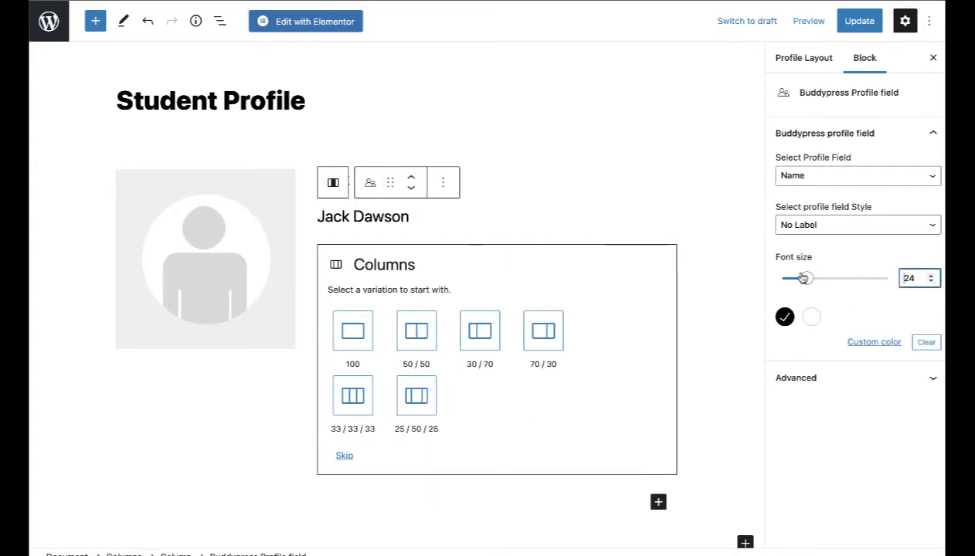
Step: Change the second name field to the Gender field with Spaced style
{"action": "mouse_move", "coordinate": [803, 278]}
{"action": "left_mouse_down"}
{"action": "mouse_move", "coordinate": [779, 278]}
{"action": "mouse_move", "coordinate": [801, 278]}
{"action": "left_mouse_up"}
{"action": "left_click", "coordinate": [887, 224]}
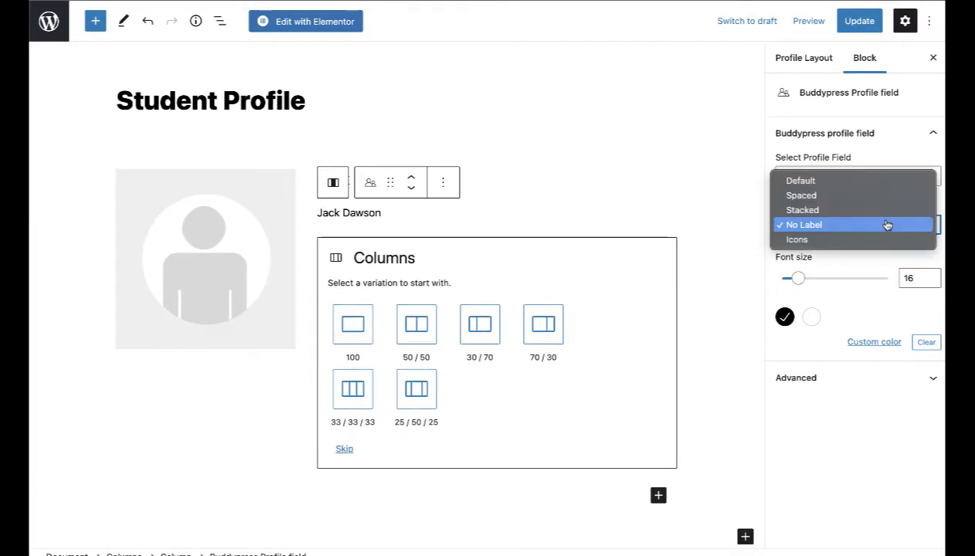
{"action": "left_click", "coordinate": [887, 224]}
{"action": "left_click", "coordinate": [856, 177]}
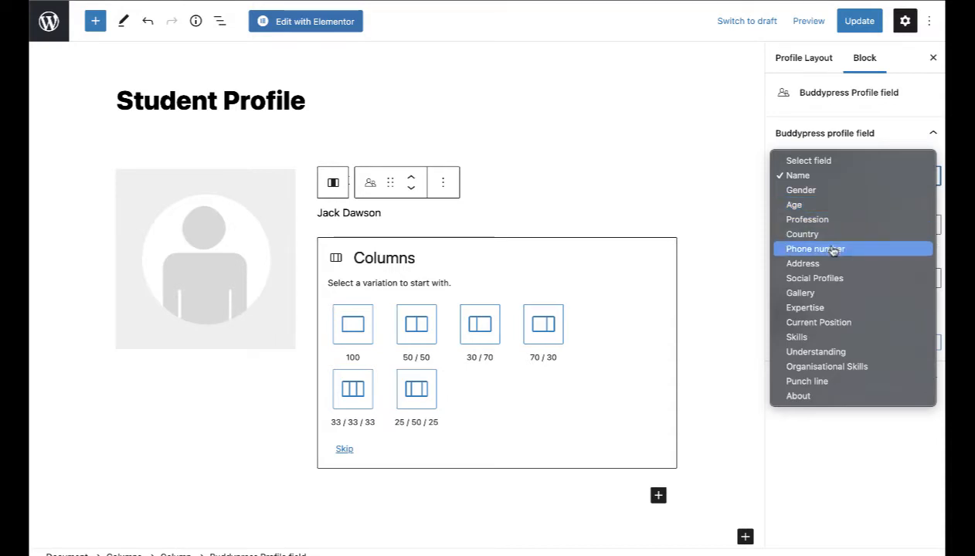
{"action": "left_click", "coordinate": [827, 194]}
{"action": "left_click", "coordinate": [834, 224]}
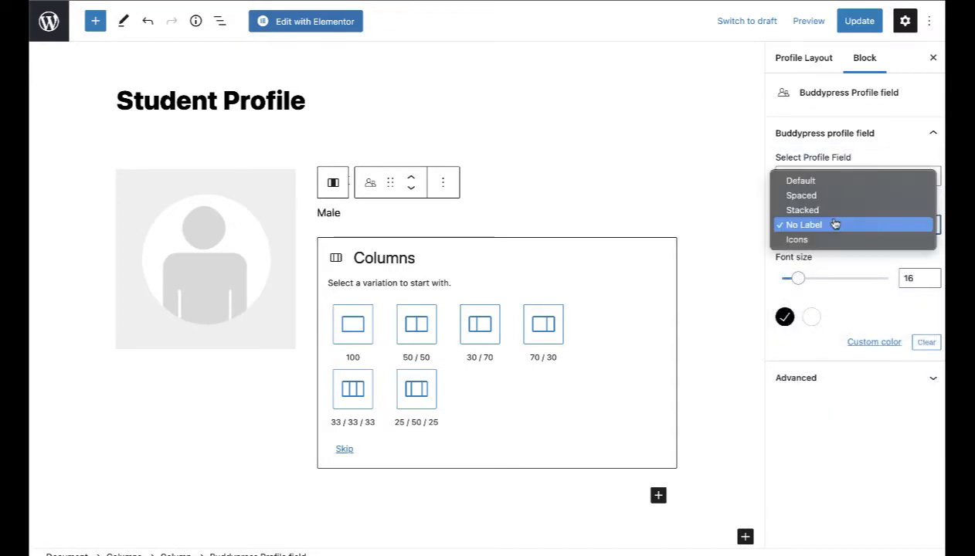
{"action": "left_click", "coordinate": [795, 197]}
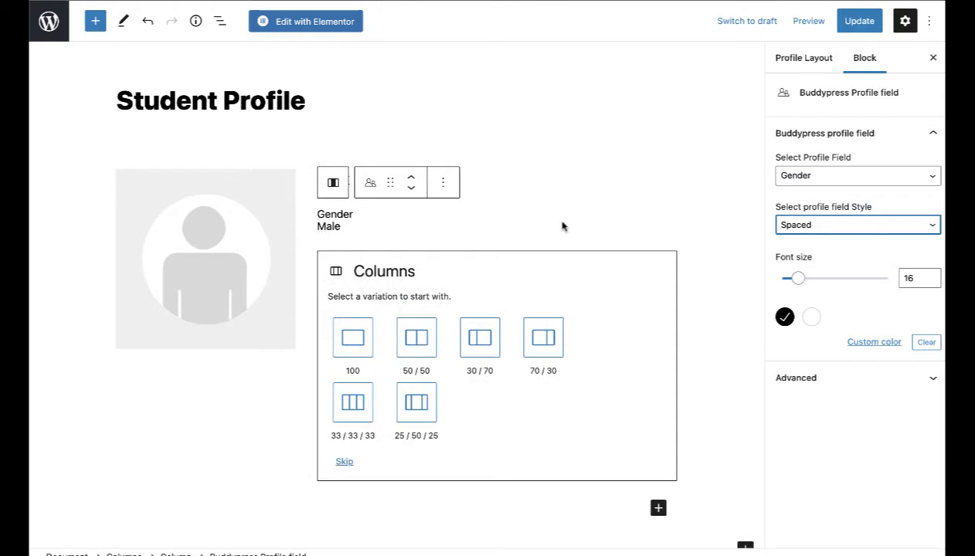
Step: Drag the size-24 Name field into the left column under the avatar
{"action": "left_click", "coordinate": [544, 192]}
{"action": "left_click", "coordinate": [543, 189]}
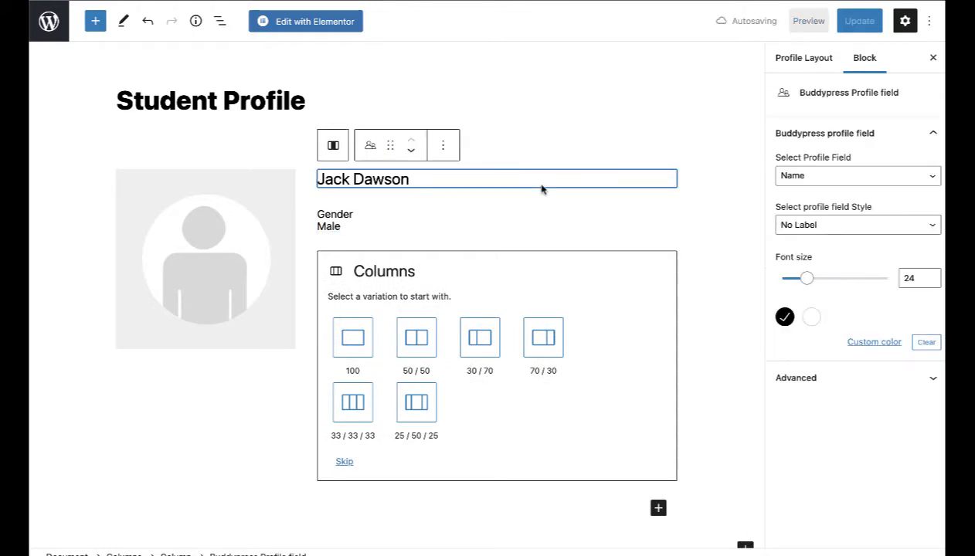
{"action": "left_click_drag", "start_coordinate": [387, 143], "coordinate": [151, 342]}
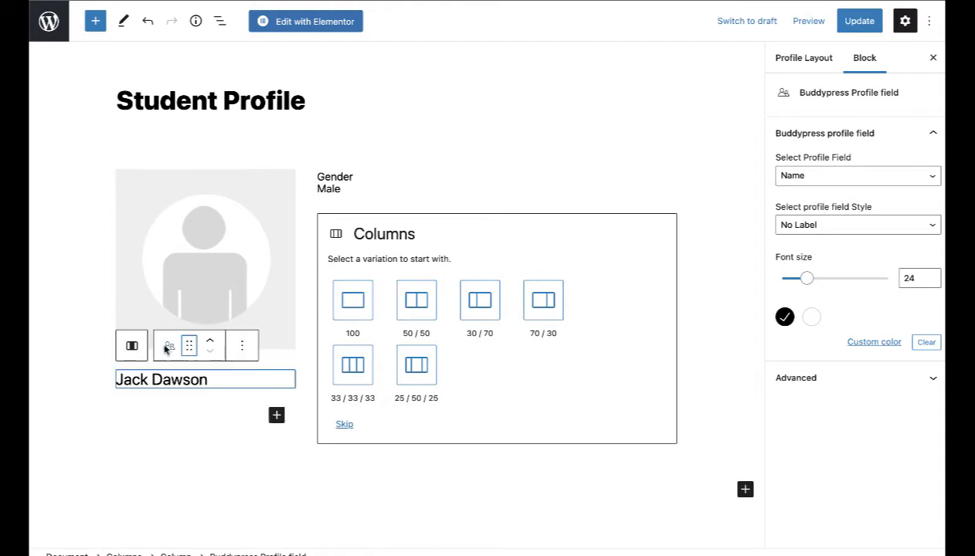
Step: Turn a duplicate of the Name block into Social Profiles at font size 16, then duplicate it
{"action": "left_click", "coordinate": [241, 347]}
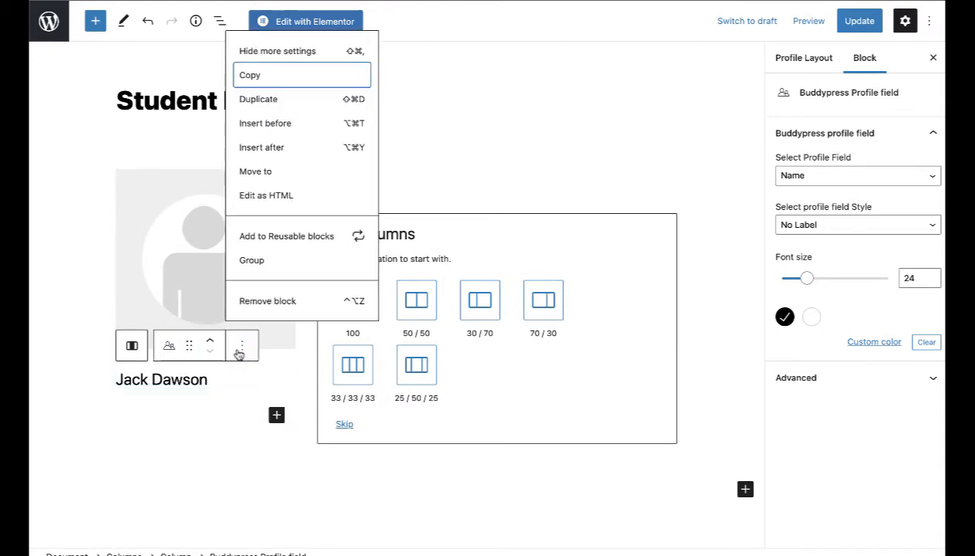
{"action": "left_click", "coordinate": [268, 104]}
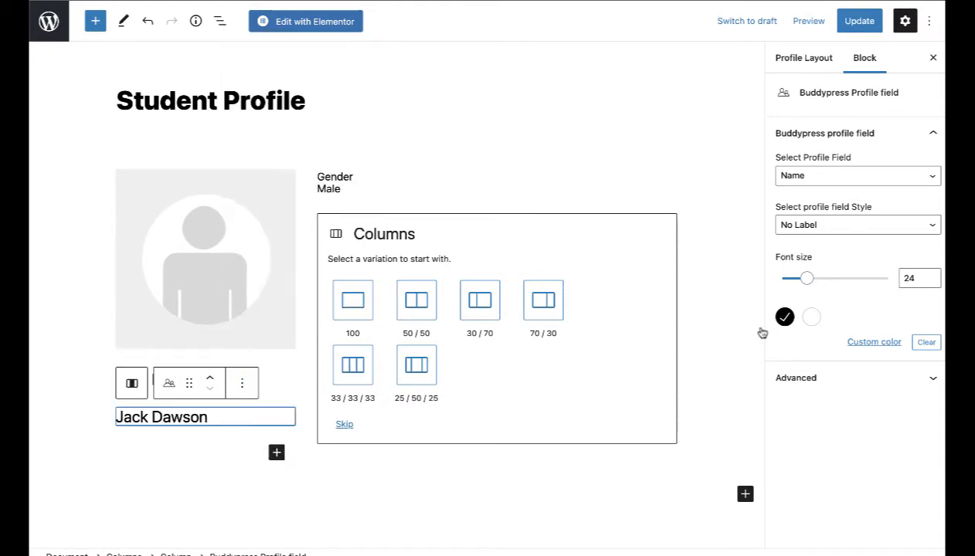
{"action": "left_click", "coordinate": [820, 179]}
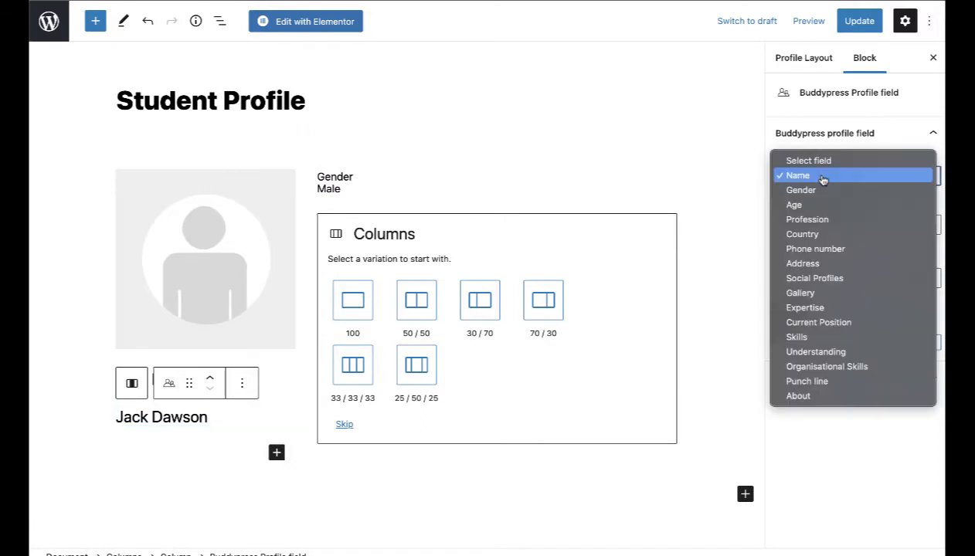
{"action": "left_click", "coordinate": [824, 280]}
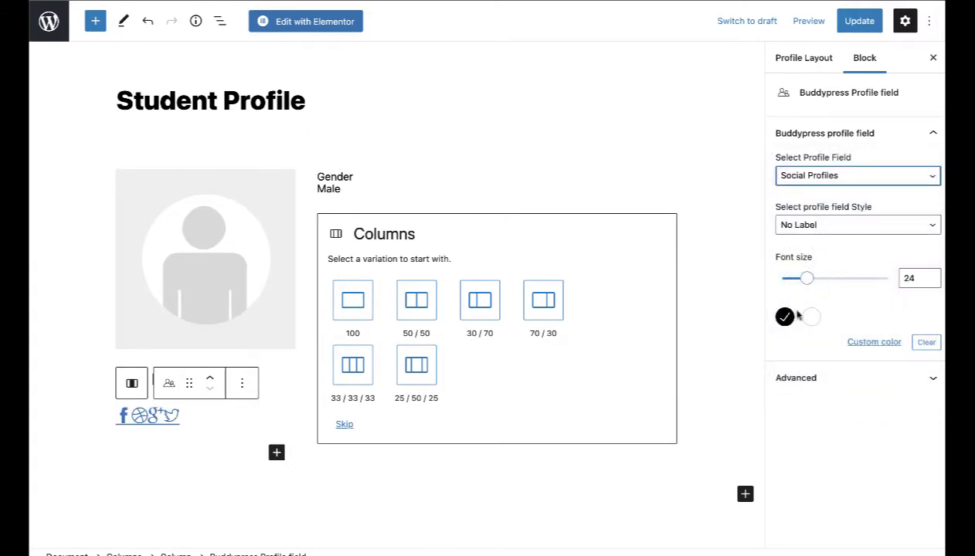
{"action": "left_click_drag", "start_coordinate": [805, 280], "coordinate": [806, 284]}
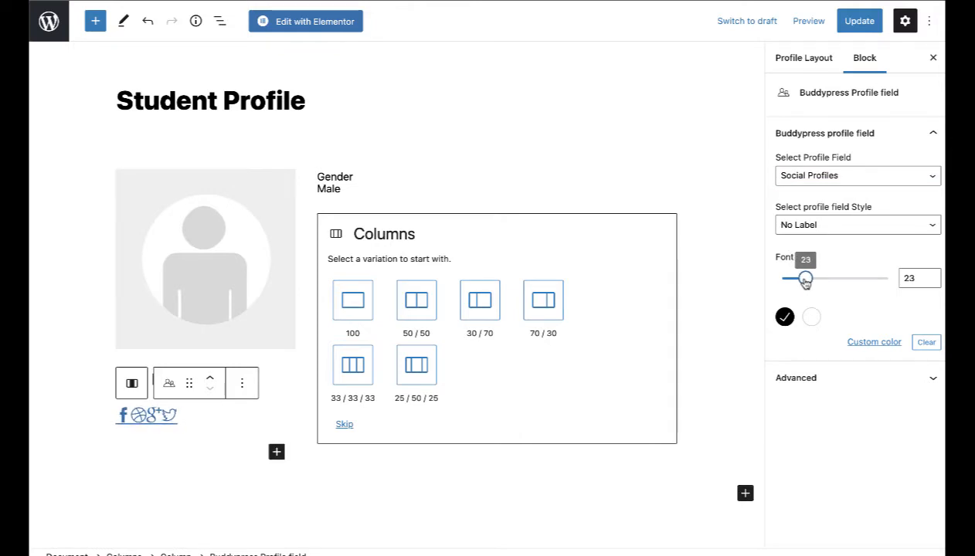
{"action": "key", "text": "Tab"}
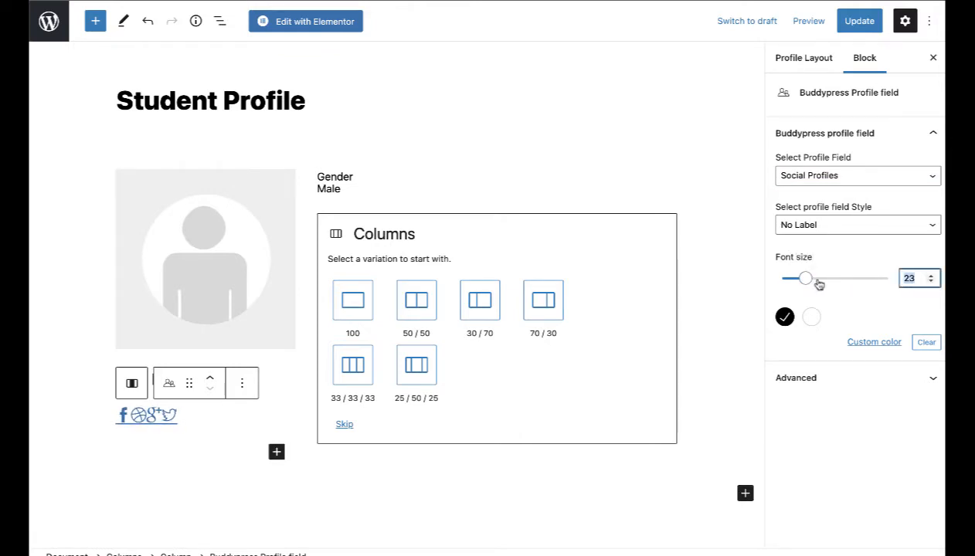
{"action": "type", "text": "16"}
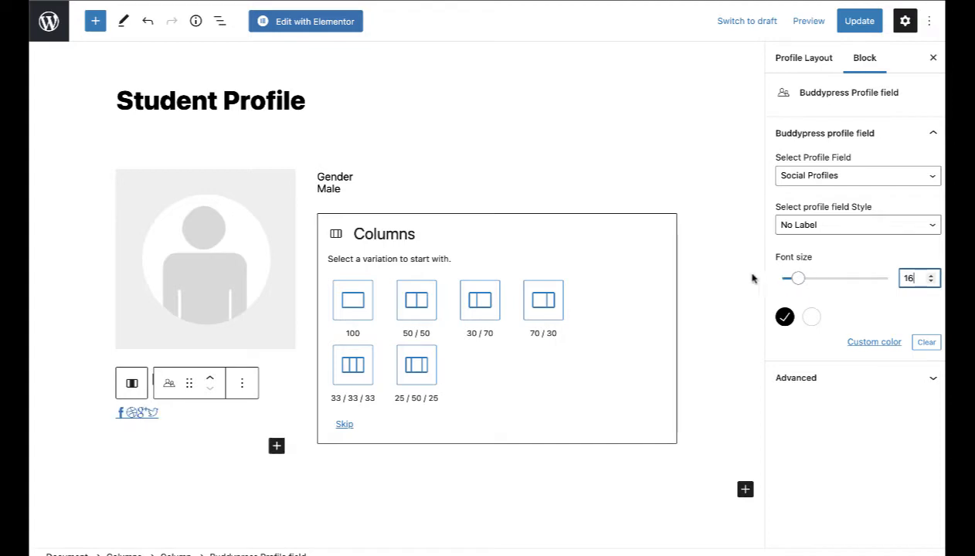
{"action": "left_click", "coordinate": [242, 384]}
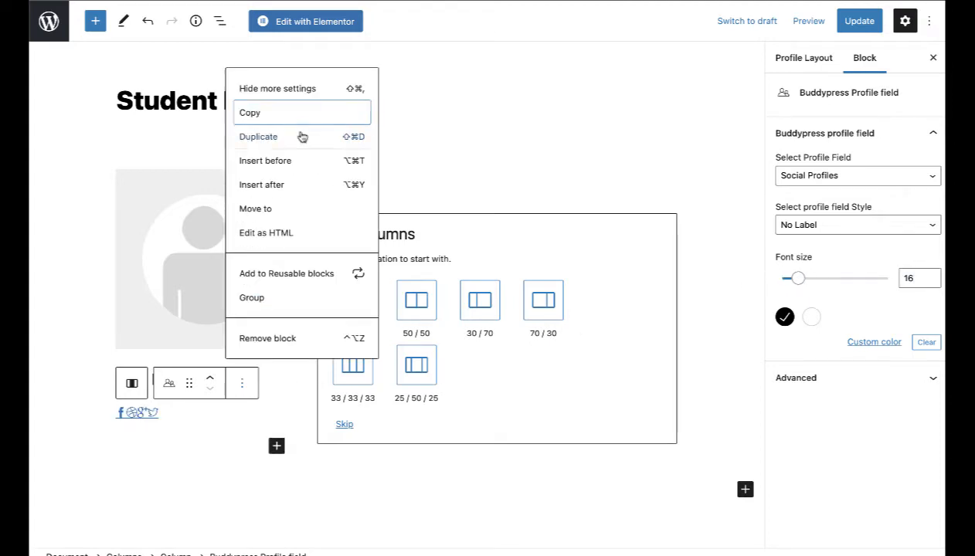
{"action": "left_click", "coordinate": [302, 138]}
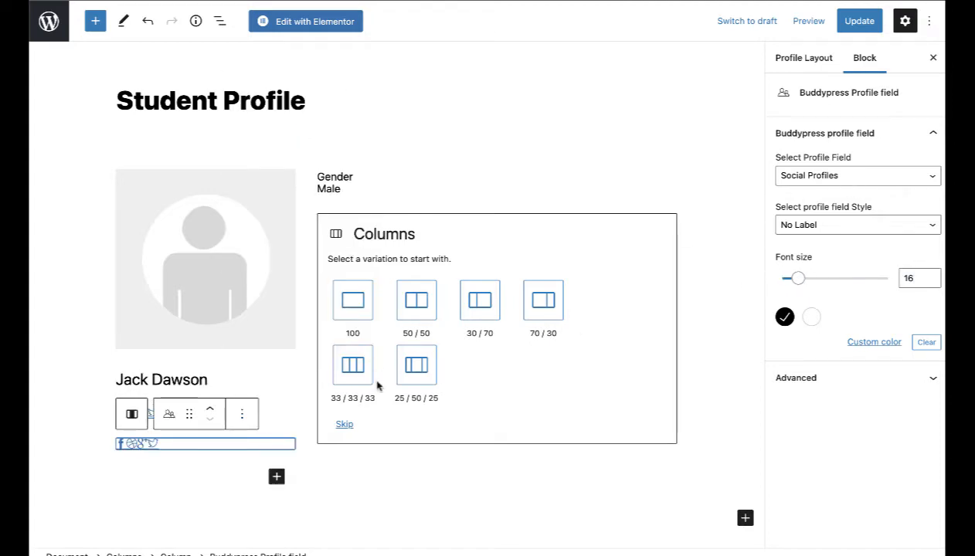
Step: Switch the duplicated field from Current Position to Age so it shows 32
{"action": "left_click", "coordinate": [816, 177]}
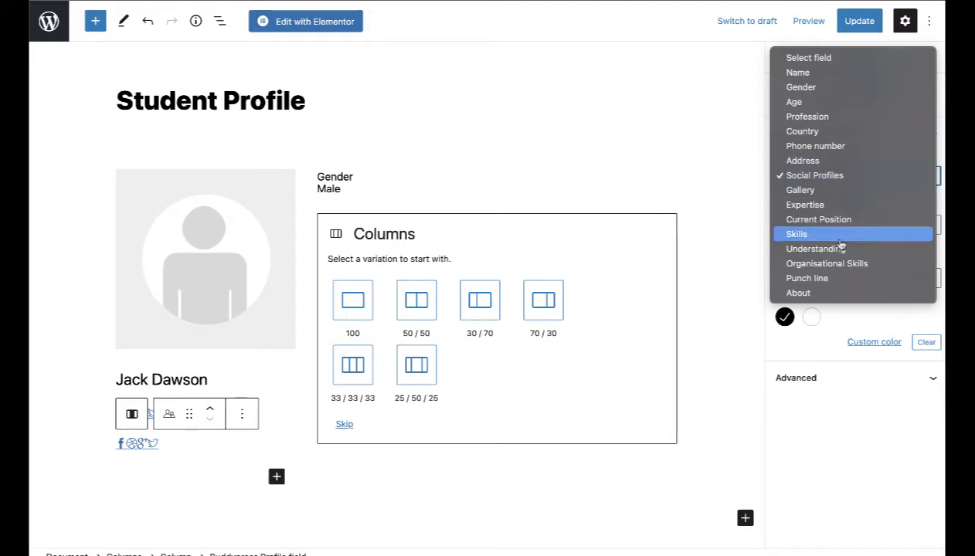
{"action": "left_click", "coordinate": [819, 221]}
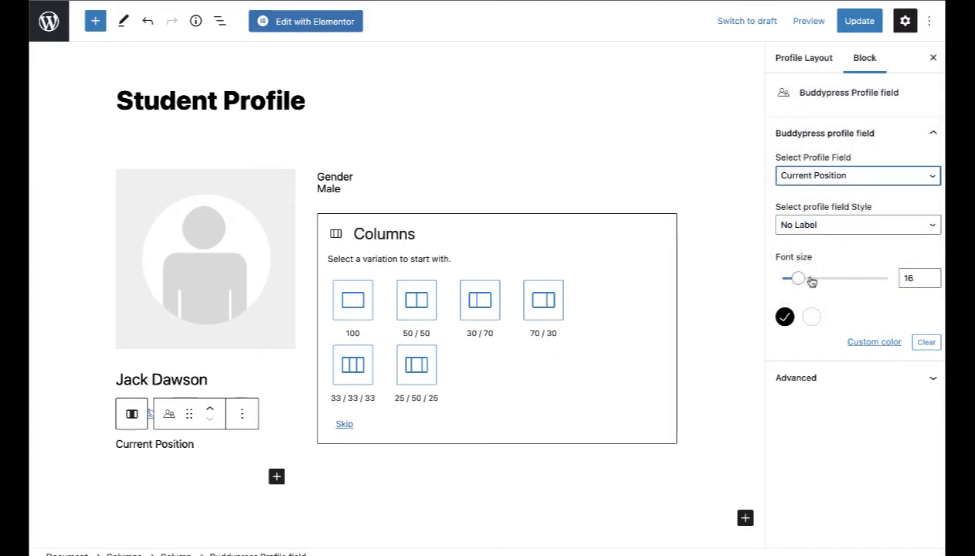
{"action": "left_click", "coordinate": [839, 175]}
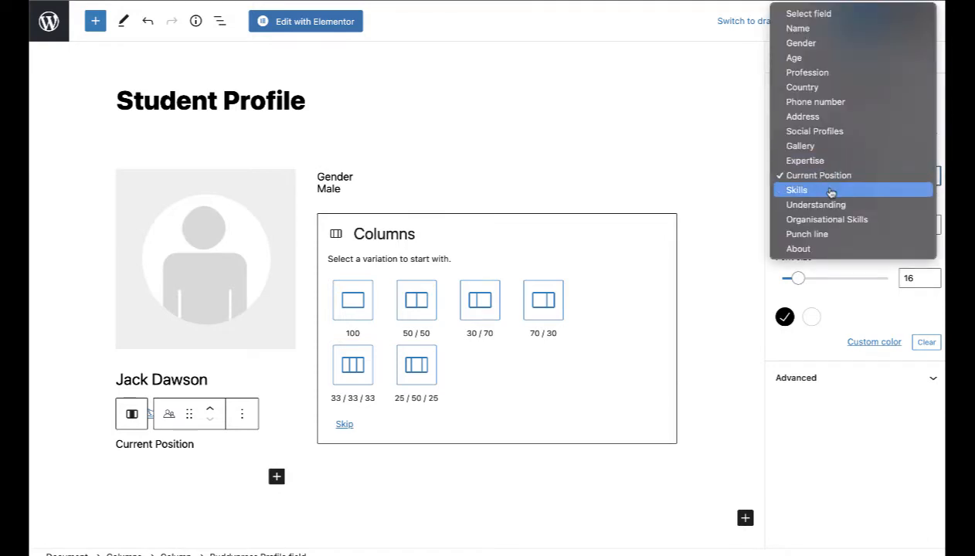
{"action": "left_click", "coordinate": [803, 58]}
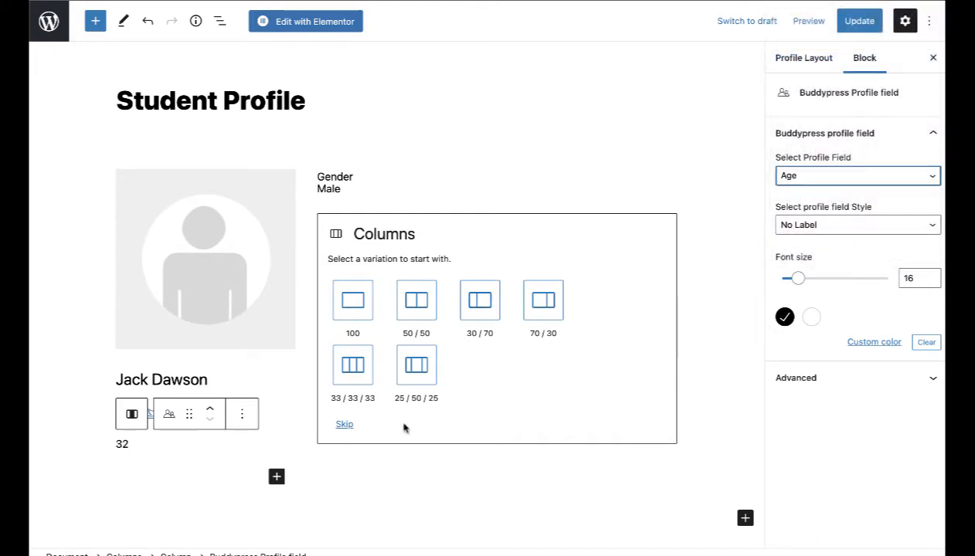
Step: Duplicate the Gender field and turn the copy into an unlabelled Punch line field
{"action": "left_click_drag", "start_coordinate": [338, 179], "coordinate": [333, 186]}
{"action": "right_click", "coordinate": [333, 183]}
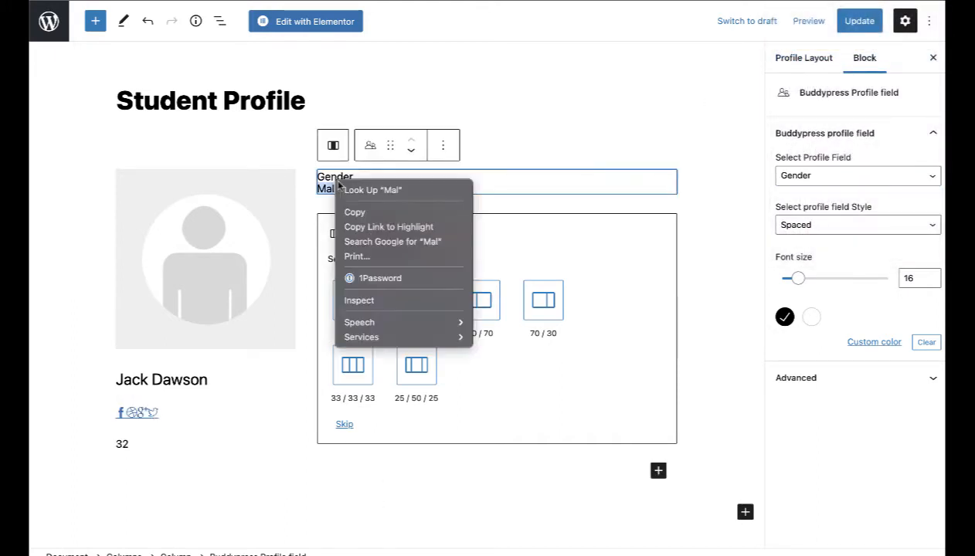
{"action": "left_click", "coordinate": [572, 191]}
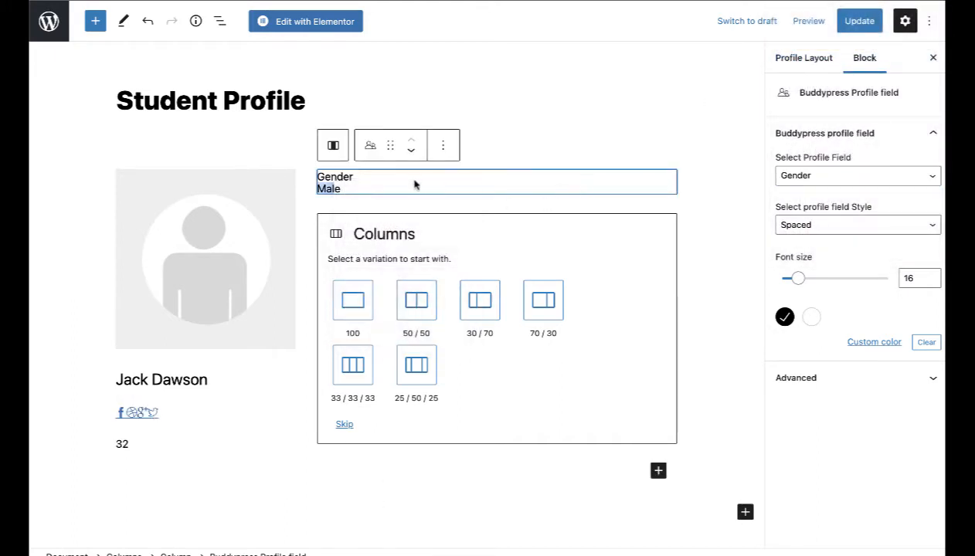
{"action": "left_click", "coordinate": [443, 145]}
{"action": "left_click", "coordinate": [468, 239]}
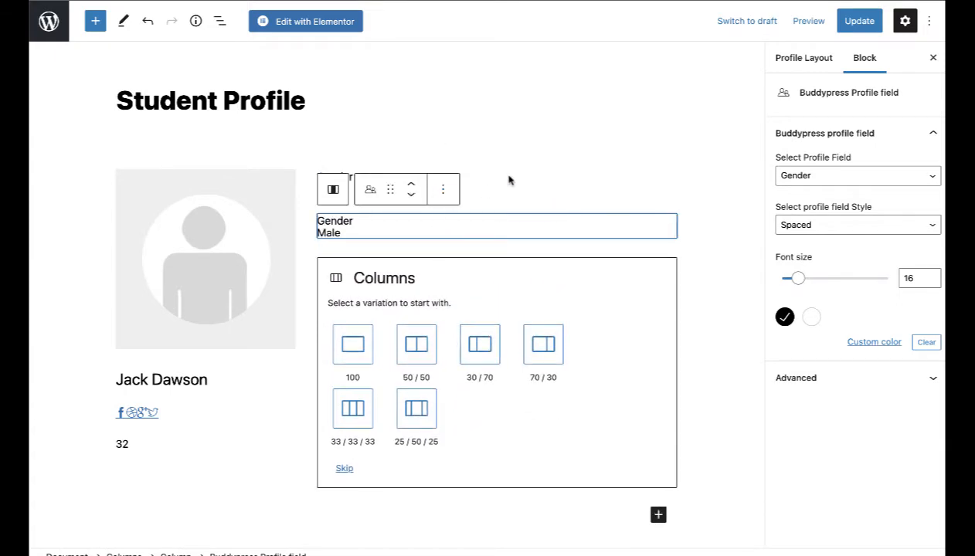
{"action": "left_click", "coordinate": [864, 225]}
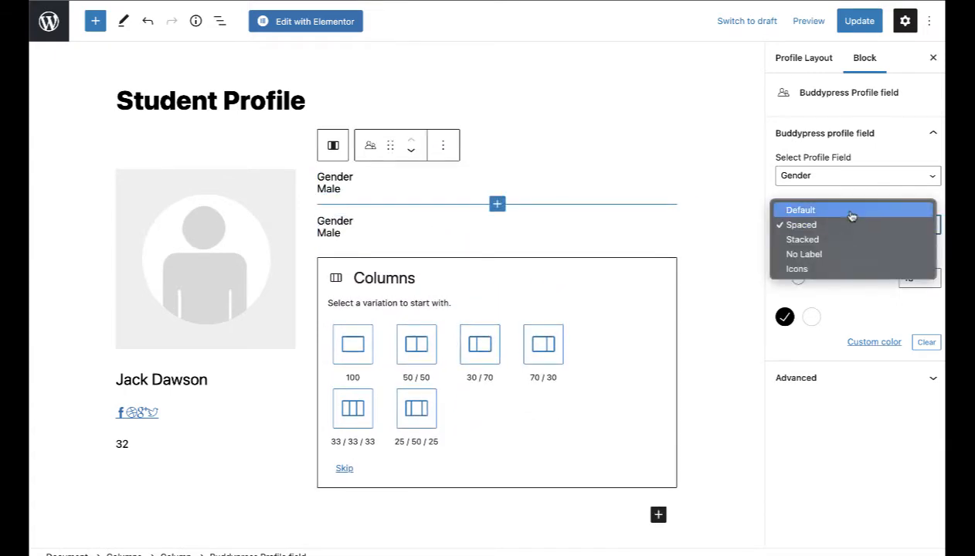
{"action": "left_click", "coordinate": [815, 257]}
{"action": "left_click", "coordinate": [834, 177]}
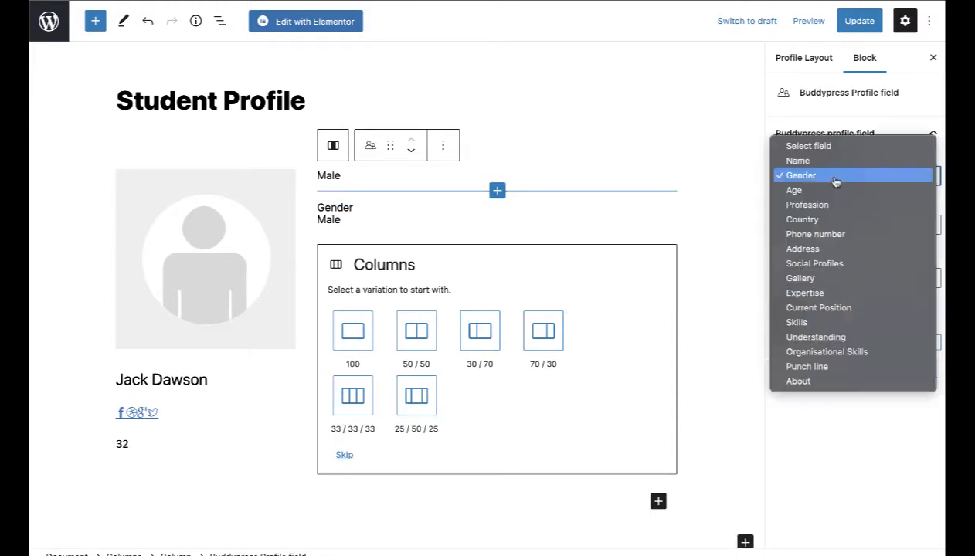
{"action": "left_click", "coordinate": [819, 368]}
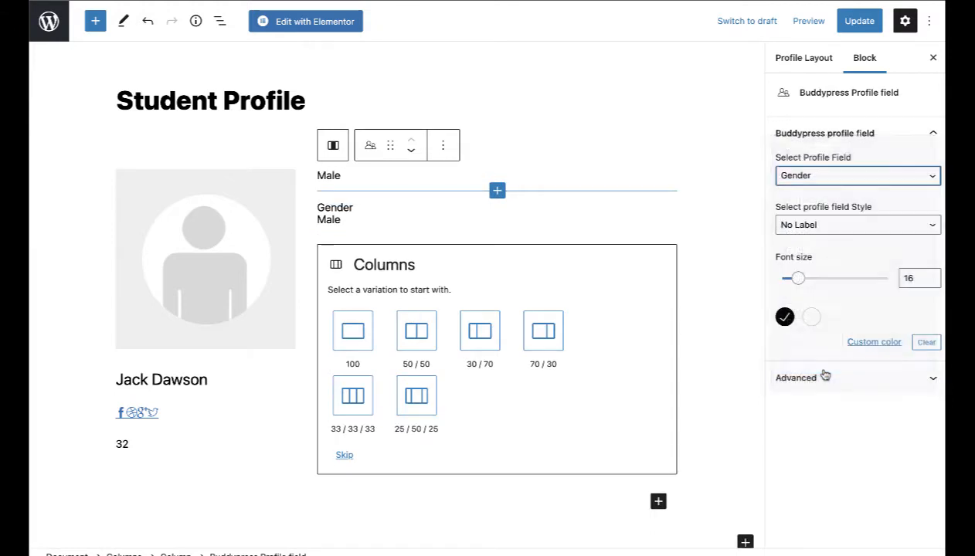
Step: Split the new Columns block 50/50 and move Gender/Male into its left column
{"action": "left_click", "coordinate": [382, 236]}
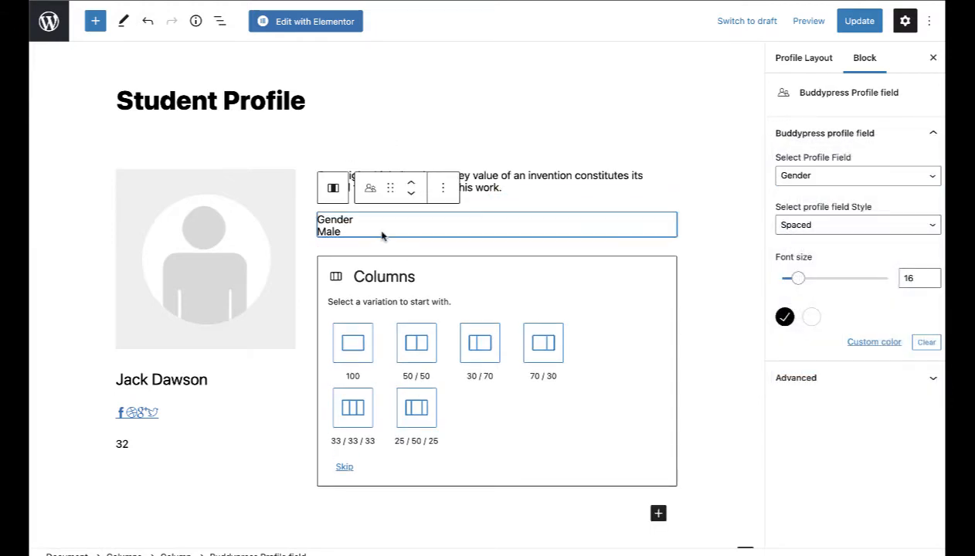
{"action": "left_click", "coordinate": [416, 342]}
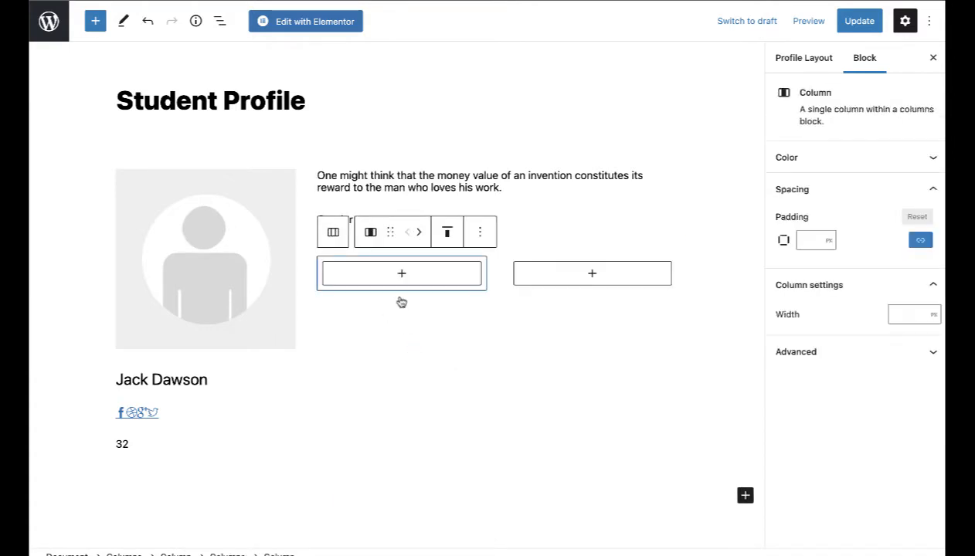
{"action": "left_click", "coordinate": [482, 380]}
{"action": "left_click", "coordinate": [333, 222]}
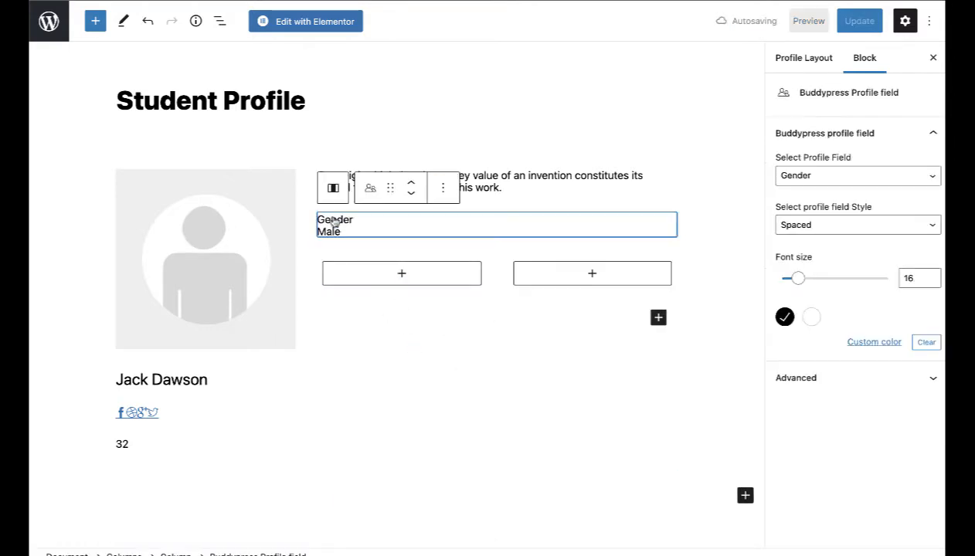
{"action": "left_click_drag", "start_coordinate": [387, 190], "coordinate": [380, 230]}
{"action": "left_click", "coordinate": [127, 440]}
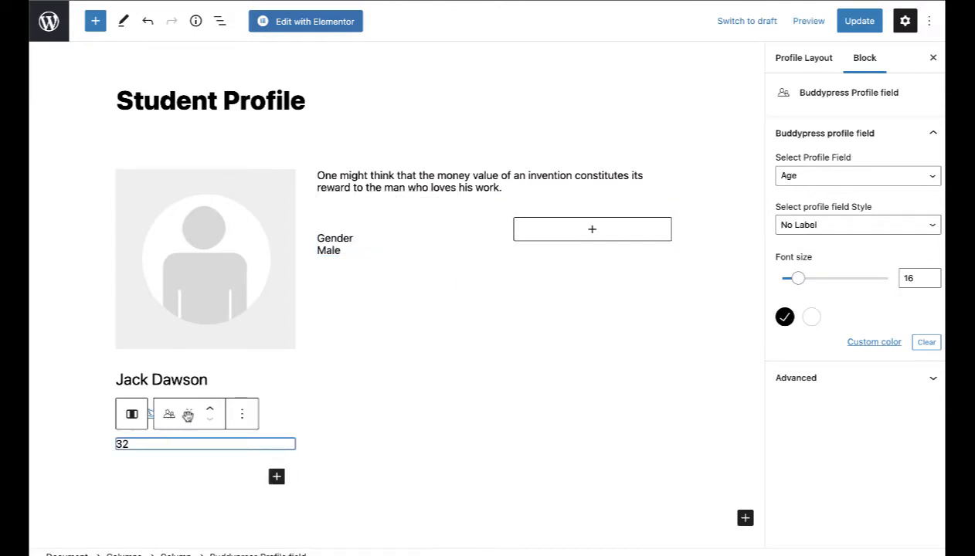
Step: Move the Age field under Gender/Male and give it Spaced style to show its label
{"action": "left_click_drag", "start_coordinate": [185, 409], "coordinate": [335, 265]}
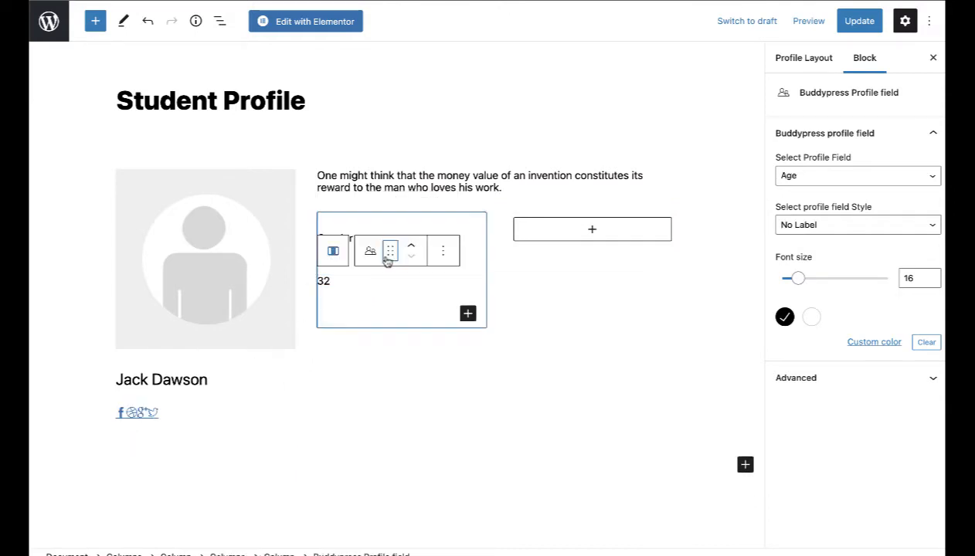
{"action": "left_click", "coordinate": [843, 226]}
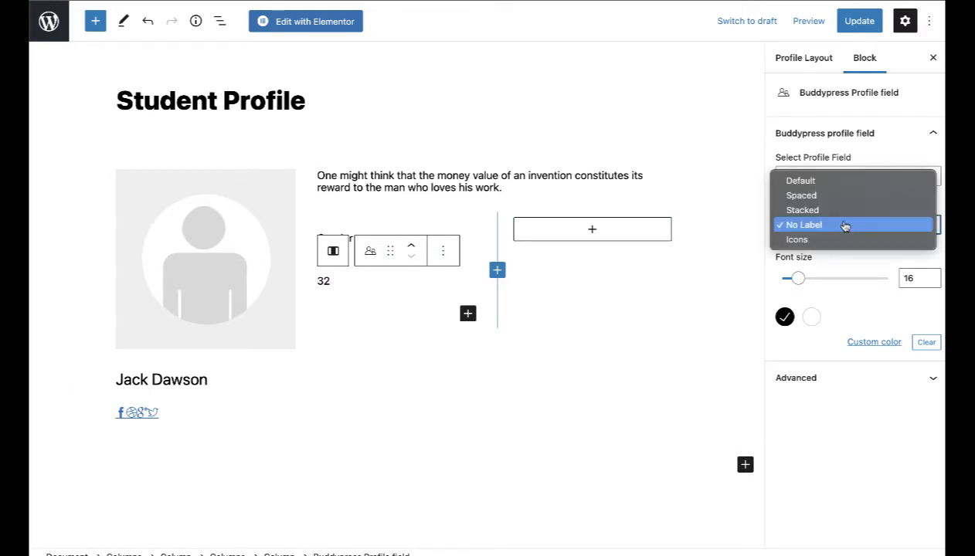
{"action": "left_click", "coordinate": [825, 198]}
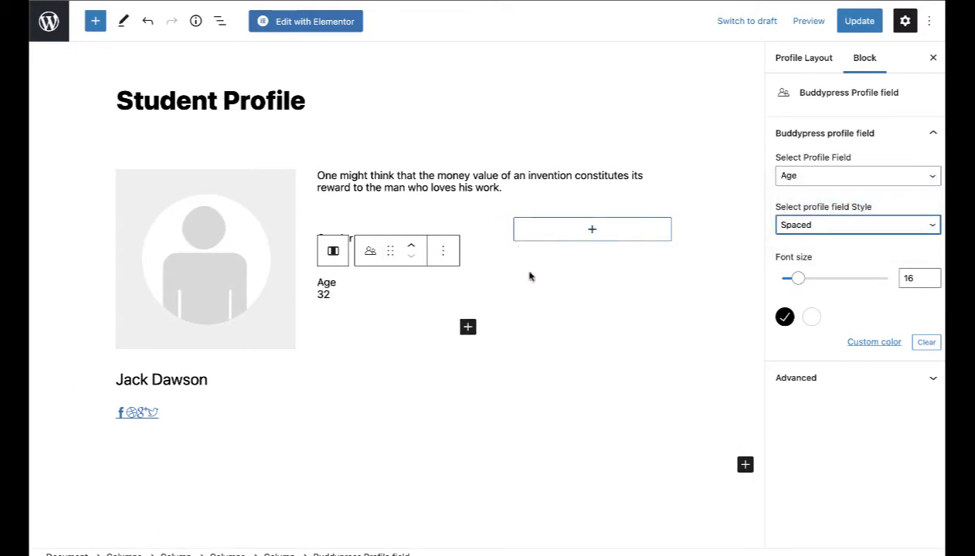
Step: Set the right-column field to Stacked style showing the Gallery images
{"action": "left_click", "coordinate": [548, 312]}
{"action": "left_click", "coordinate": [339, 251]}
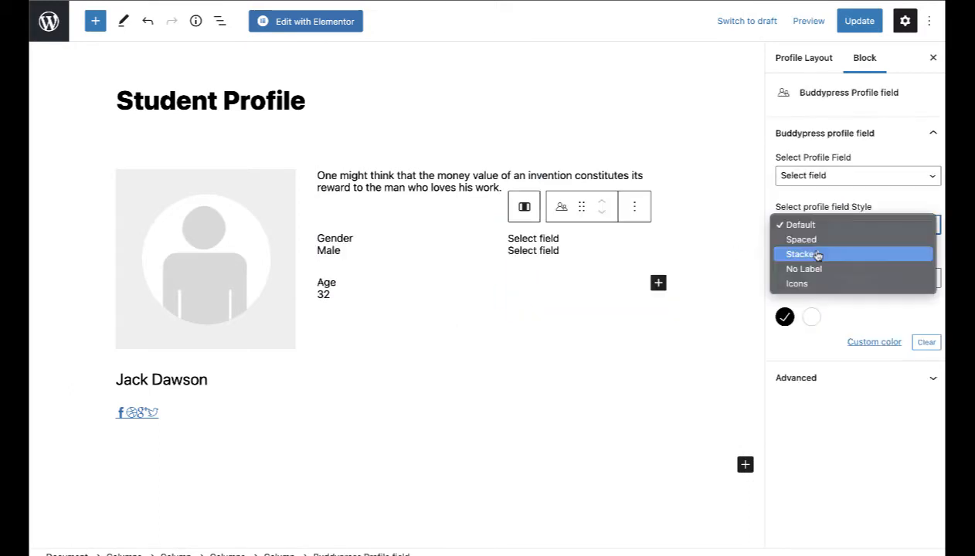
{"action": "left_click", "coordinate": [802, 254]}
{"action": "left_click", "coordinate": [803, 176]}
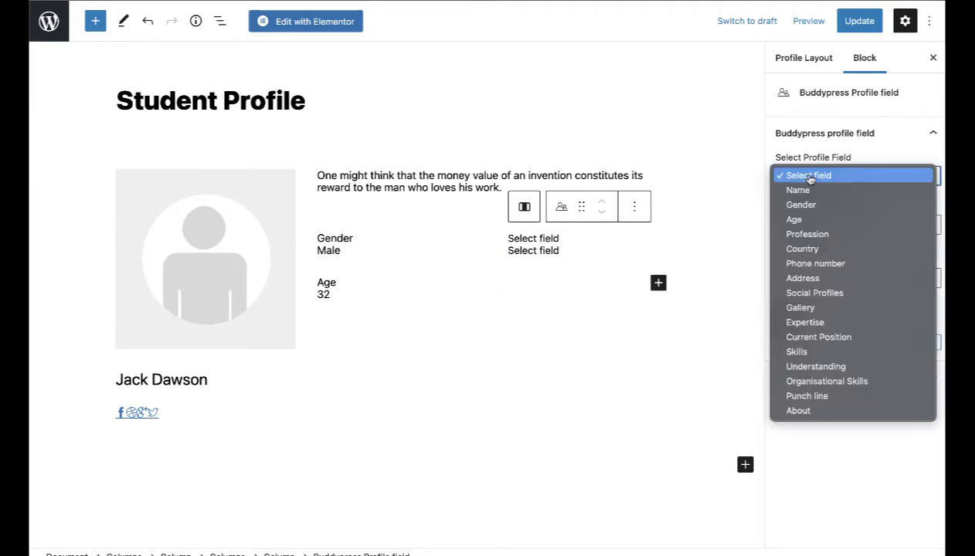
{"action": "left_click", "coordinate": [796, 309]}
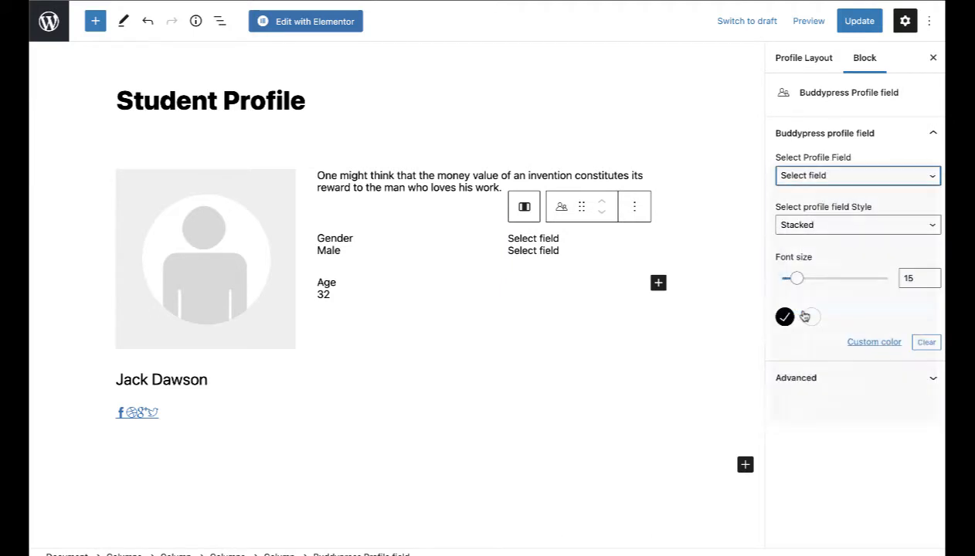
{"action": "scroll", "coordinate": [584, 377], "scroll_direction": "down", "scroll_amount": 2}
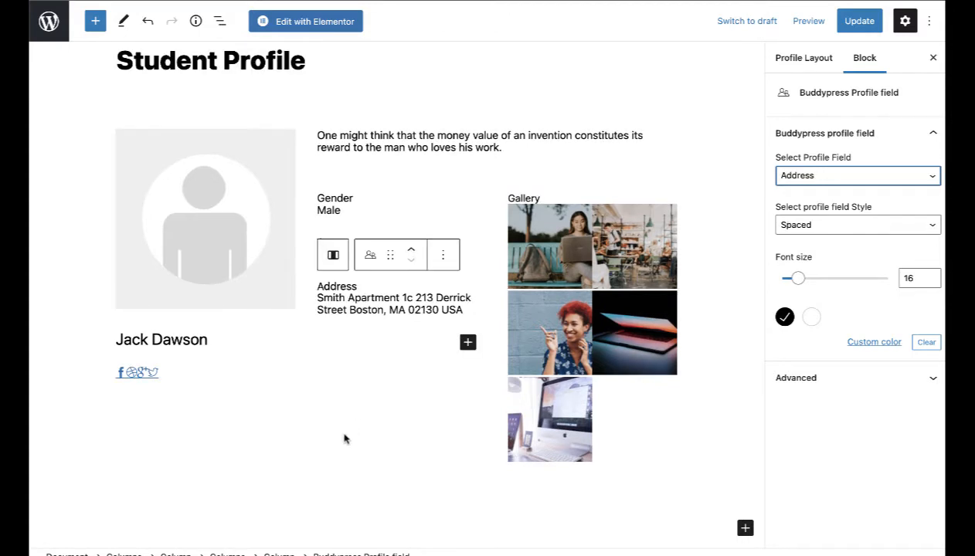
Step: Add a 50/50 Columns block at the end with a Buddypress Profile field in its left column
{"action": "left_click", "coordinate": [345, 439]}
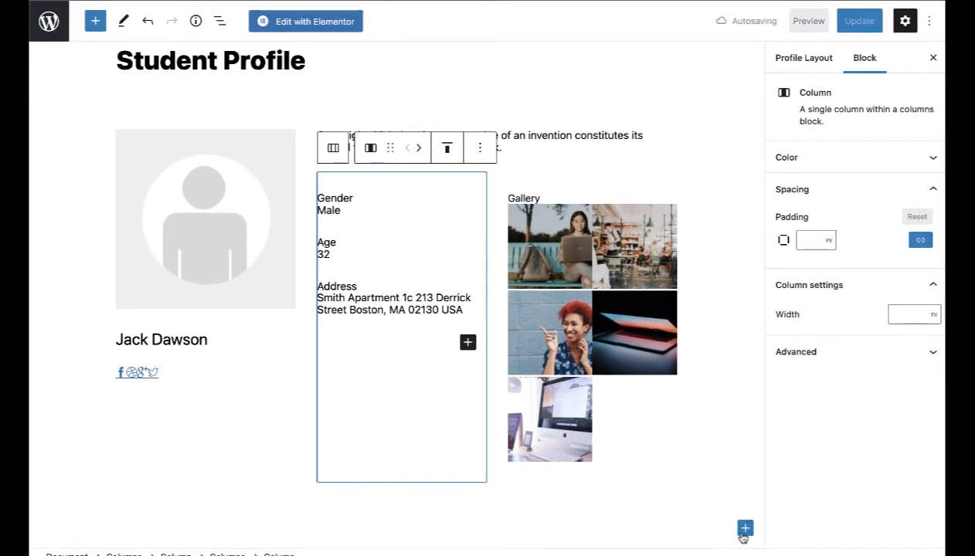
{"action": "left_click", "coordinate": [745, 528]}
{"action": "left_click", "coordinate": [640, 354]}
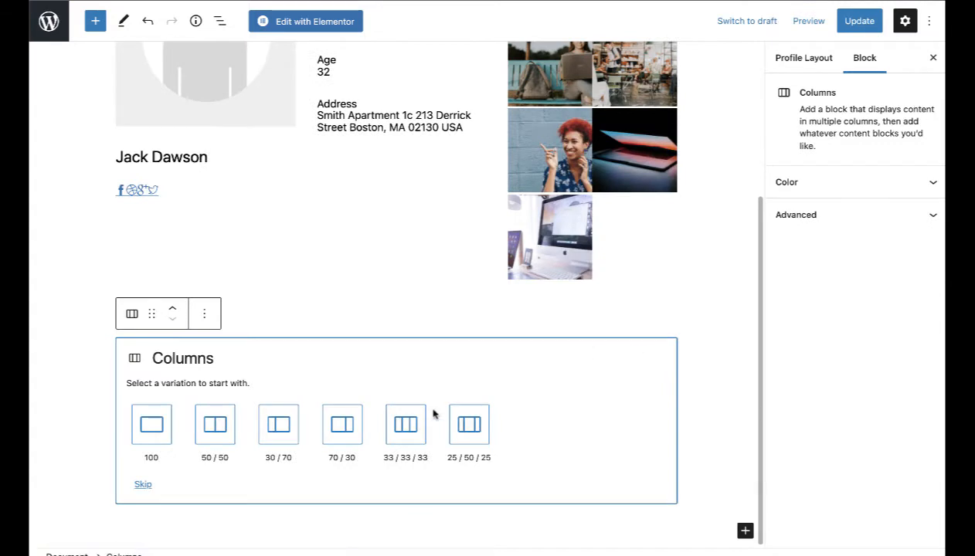
{"action": "left_click", "coordinate": [214, 424]}
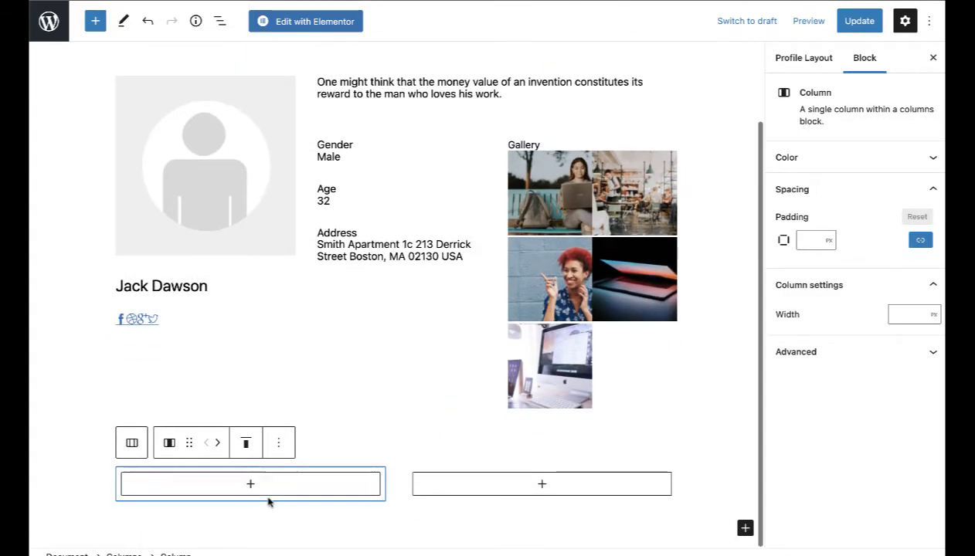
{"action": "left_click", "coordinate": [249, 487]}
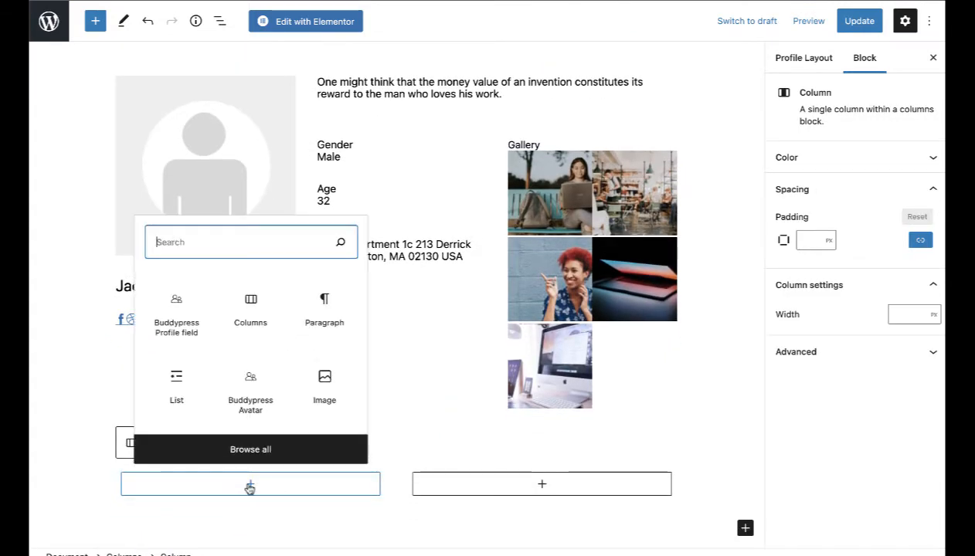
{"action": "left_click", "coordinate": [172, 329]}
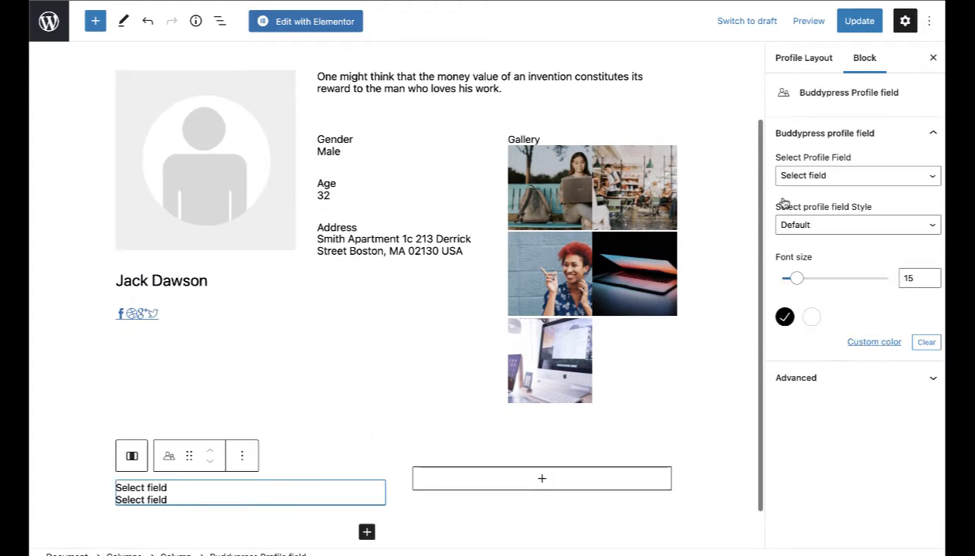
Step: Add a Member profile data block showing 'default' to the avatar column, above the name
{"action": "left_click", "coordinate": [177, 343]}
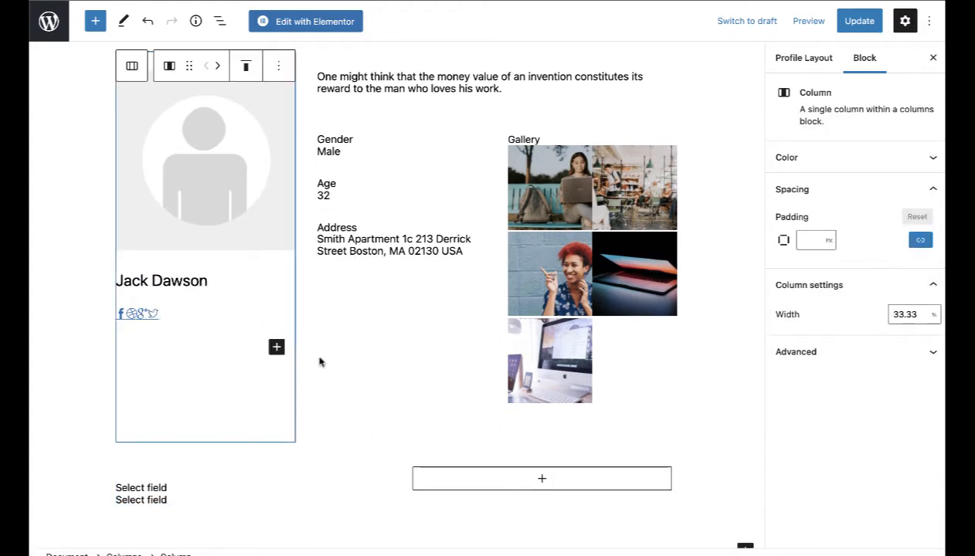
{"action": "left_click", "coordinate": [276, 347]}
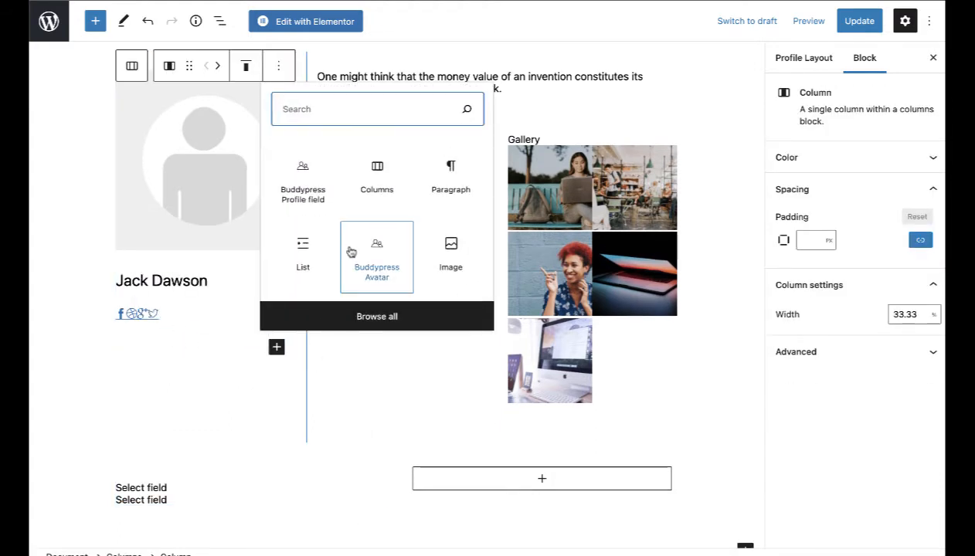
{"action": "type", "text": "prof"}
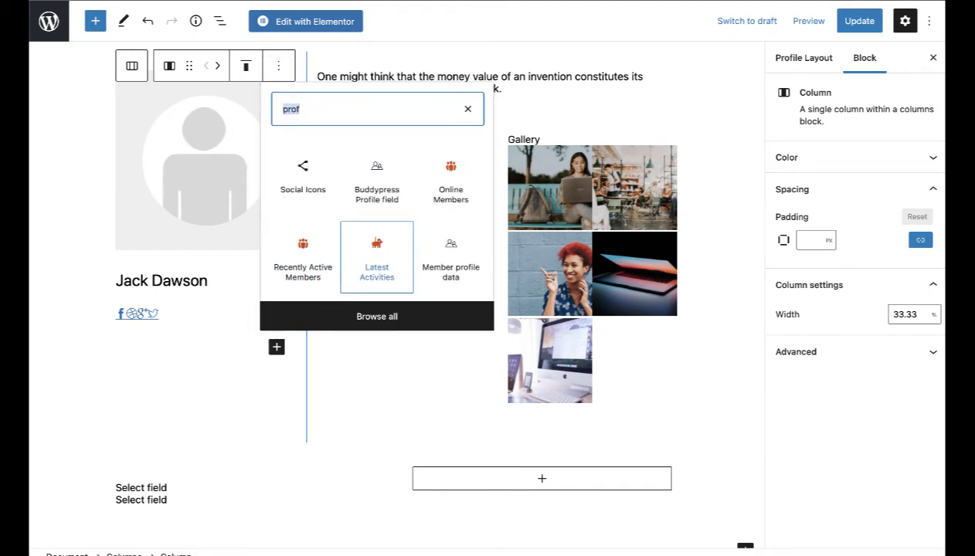
{"action": "type", "text": "member"}
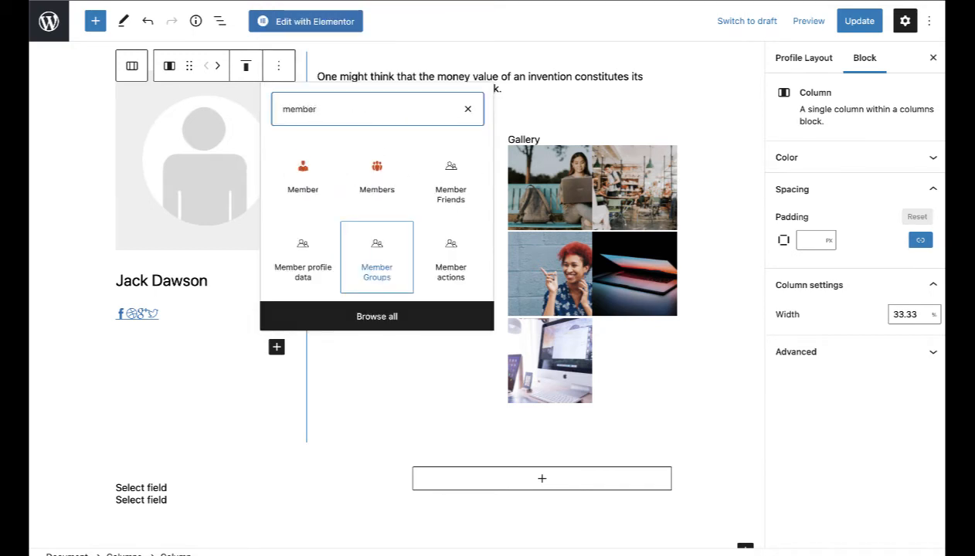
{"action": "left_click", "coordinate": [308, 257]}
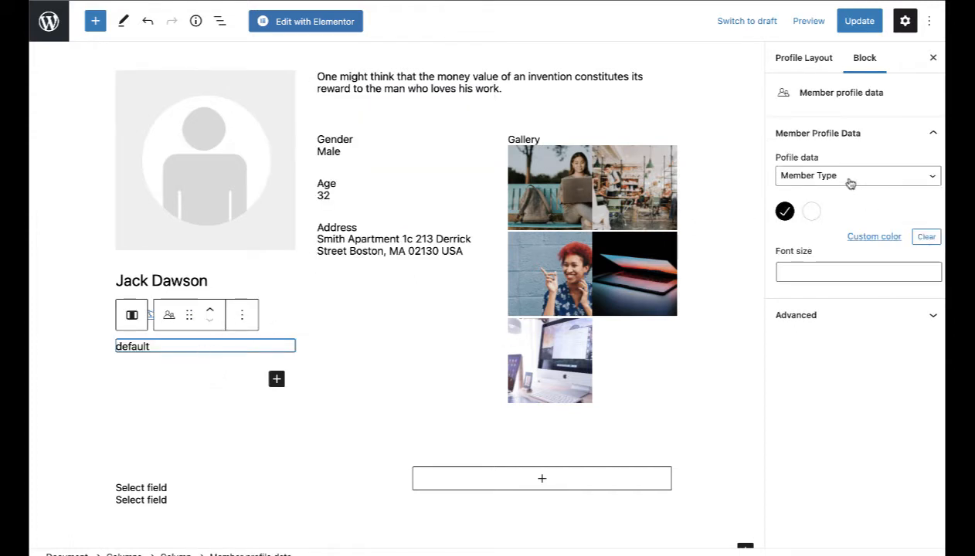
{"action": "left_click", "coordinate": [210, 310]}
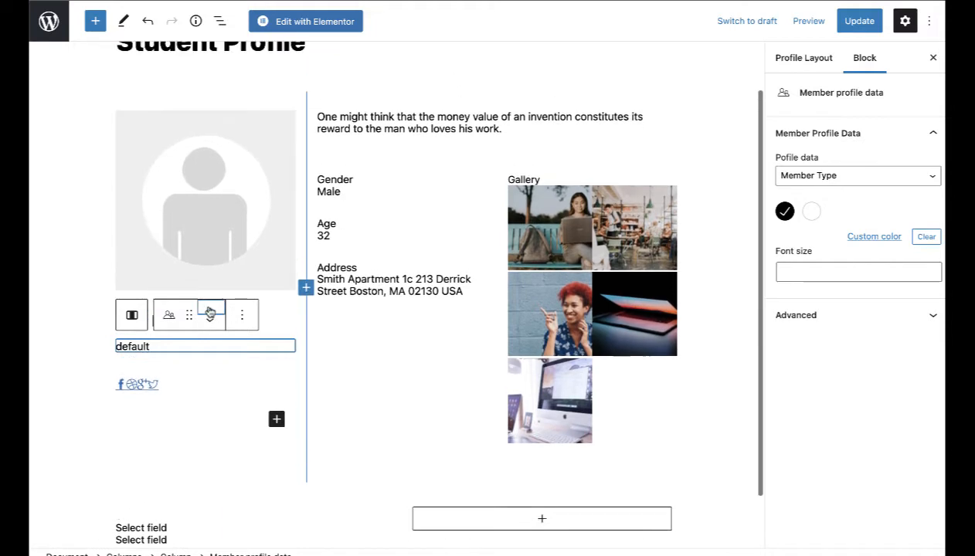
Step: Duplicate the Member Type block and move the copy below the member's name
{"action": "left_click", "coordinate": [252, 316]}
{"action": "left_click", "coordinate": [258, 69]}
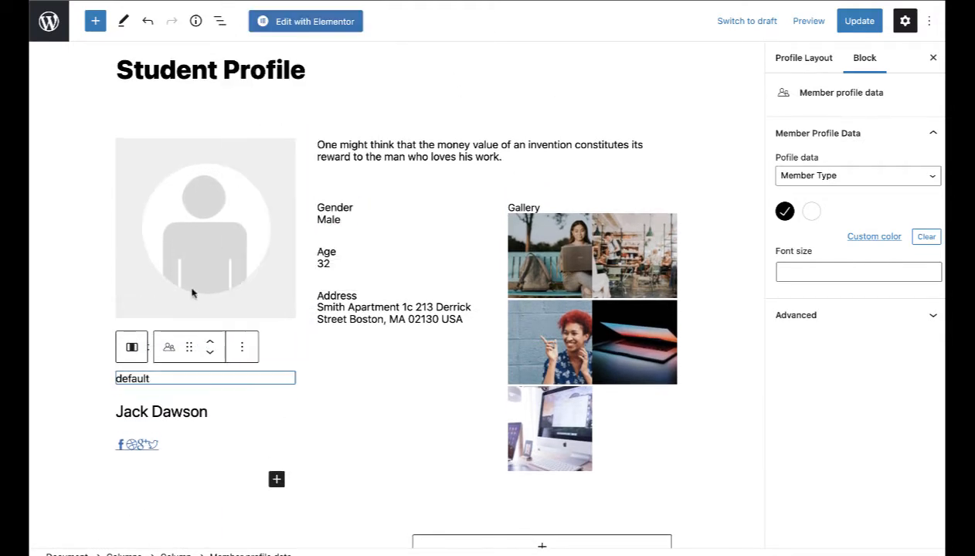
{"action": "left_click", "coordinate": [210, 353]}
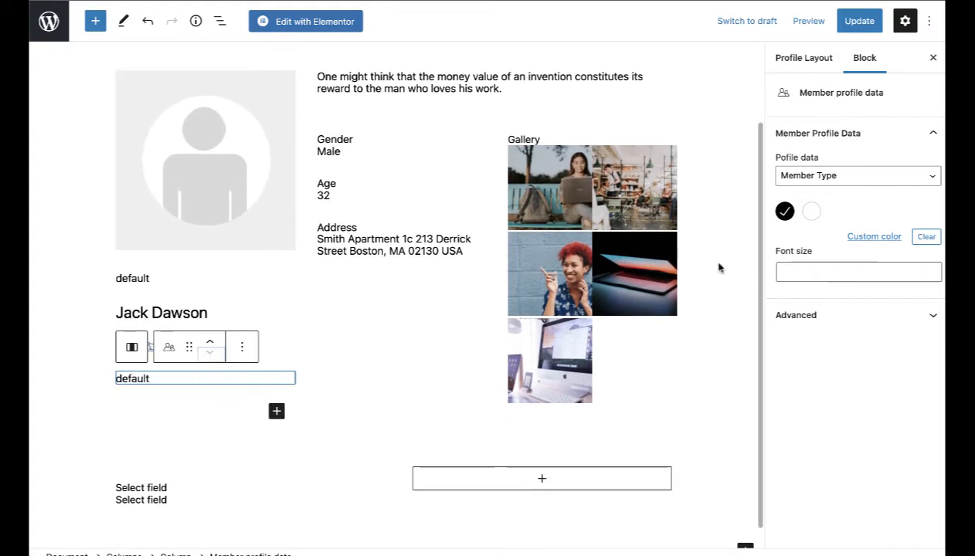
{"action": "left_click", "coordinate": [833, 178]}
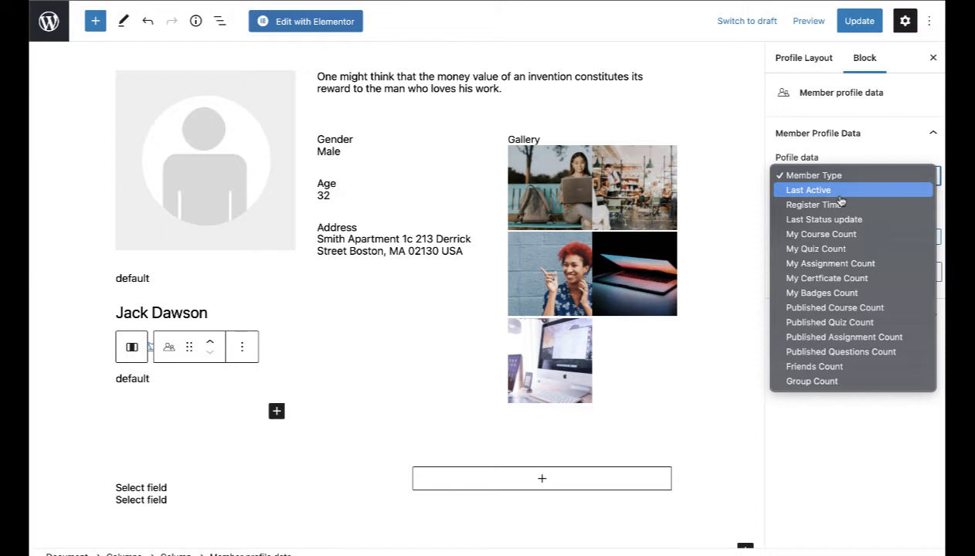
Step: Set the copied data block to Last Active and the lower-left field block to About
{"action": "left_click", "coordinate": [839, 196]}
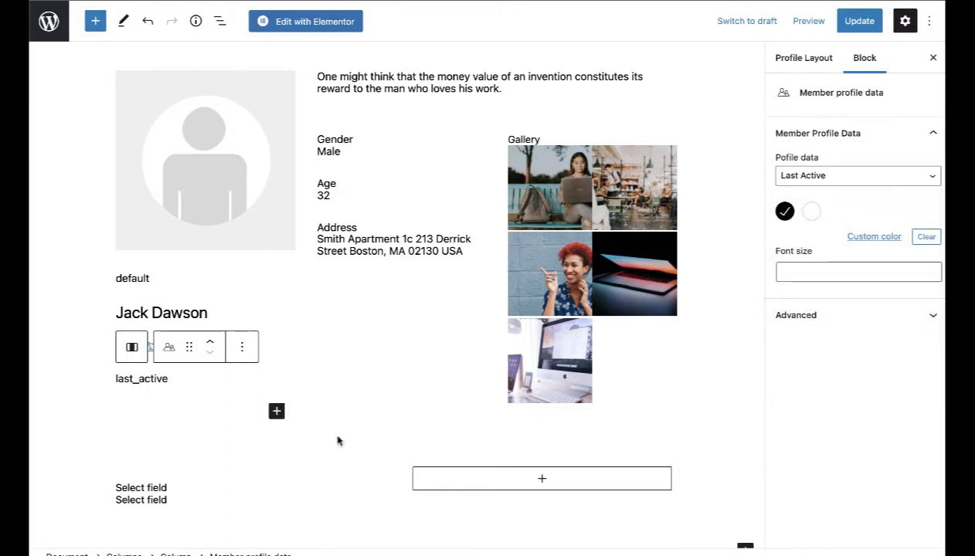
{"action": "scroll", "coordinate": [338, 439], "scroll_direction": "down", "scroll_amount": 1}
{"action": "left_click", "coordinate": [197, 457]}
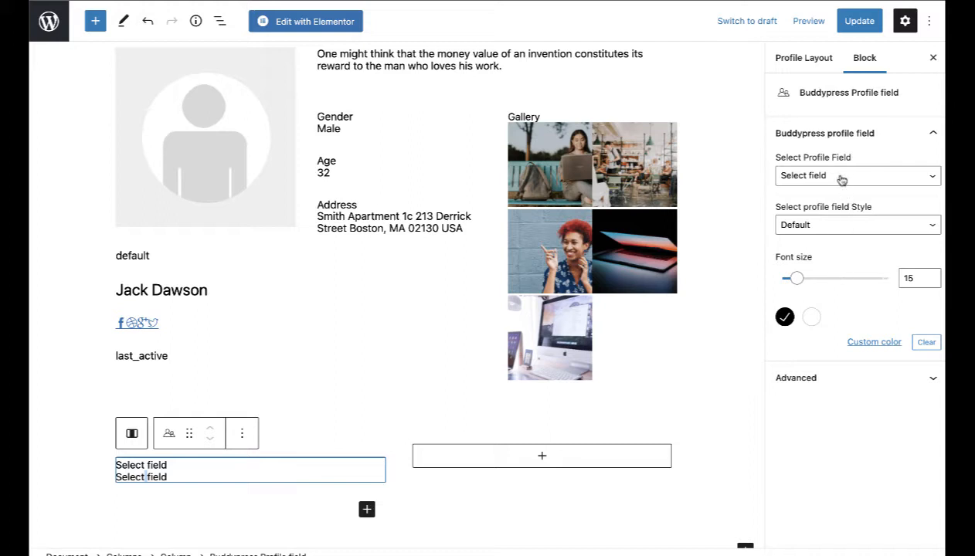
{"action": "left_click", "coordinate": [841, 177]}
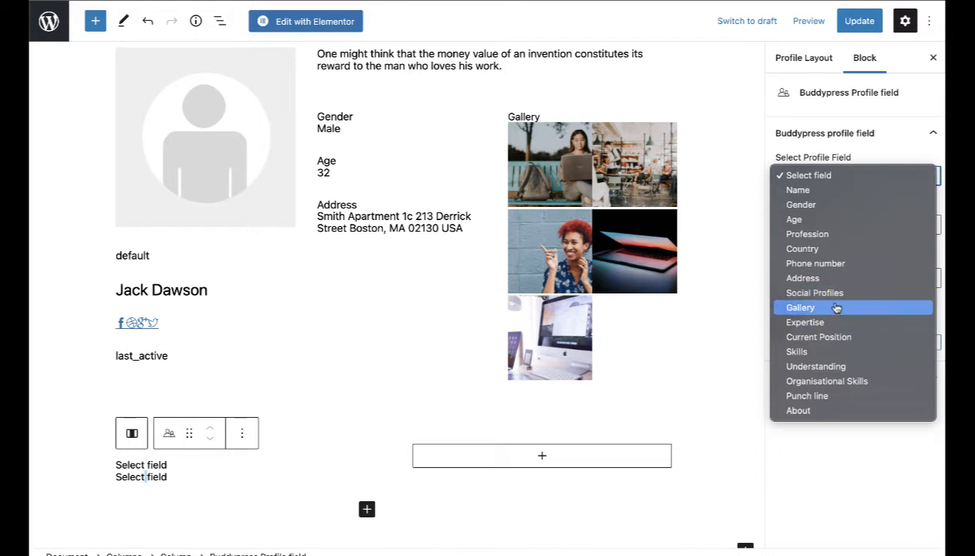
{"action": "scroll", "coordinate": [536, 268], "scroll_direction": "down", "scroll_amount": 3}
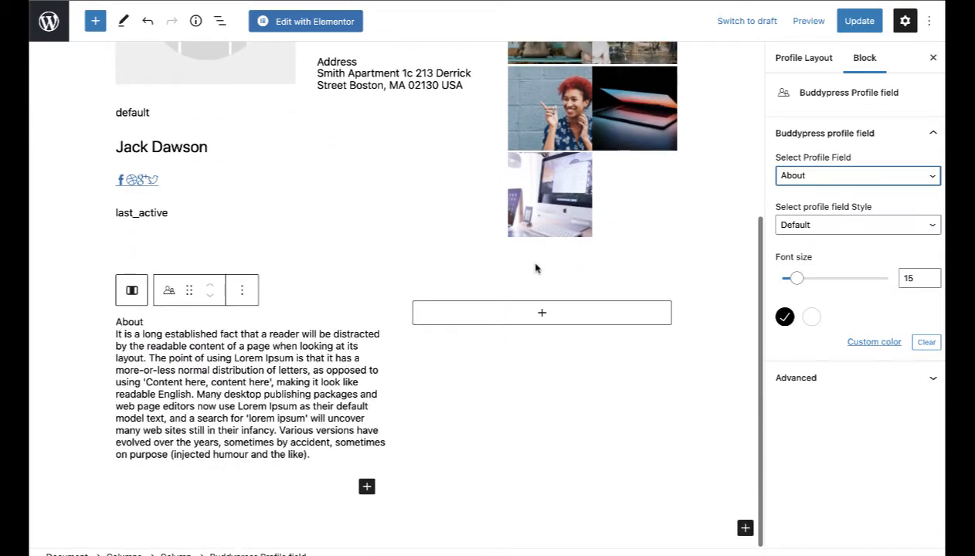
Step: Add a 50/50 Columns block in the empty column beside About and remove its right column
{"action": "left_click", "coordinate": [541, 319]}
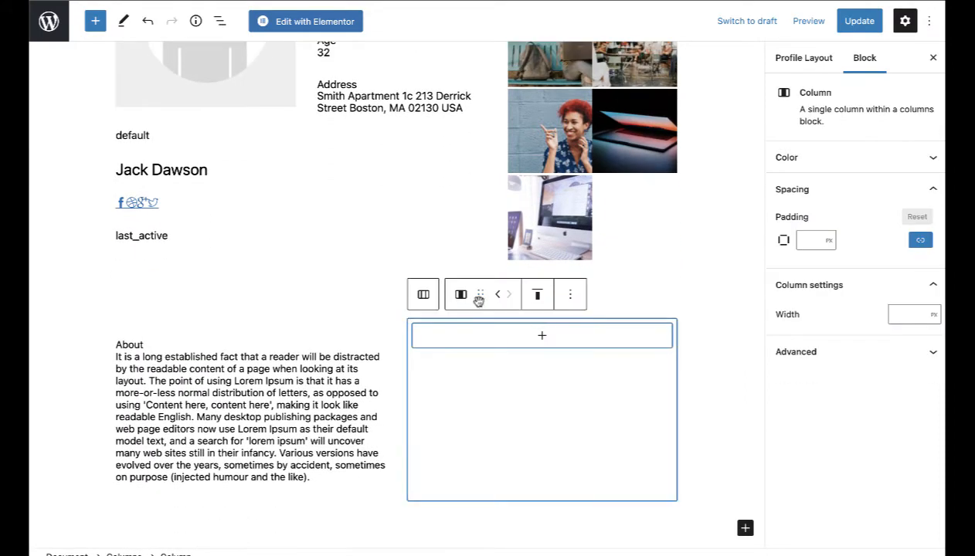
{"action": "left_click", "coordinate": [541, 337]}
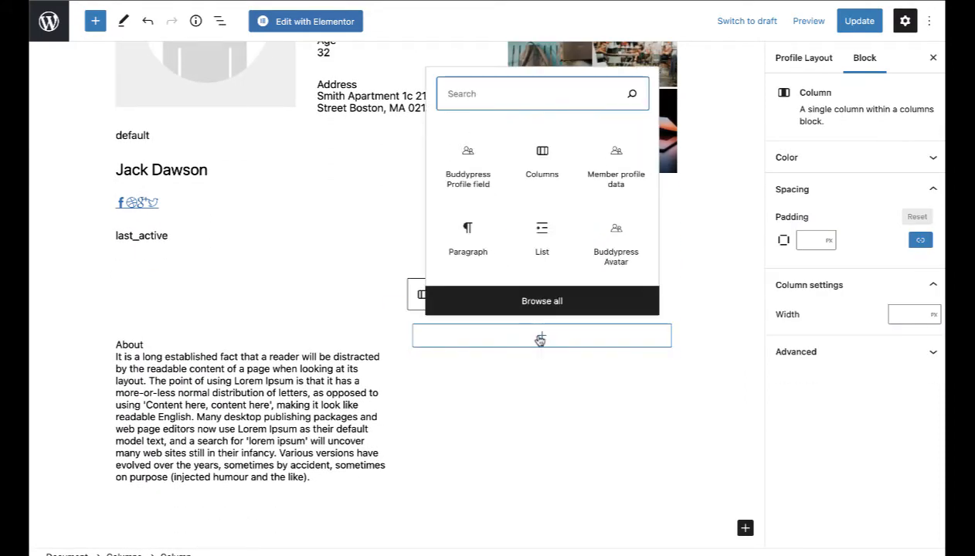
{"action": "left_click", "coordinate": [541, 163]}
{"action": "left_click", "coordinate": [509, 316]}
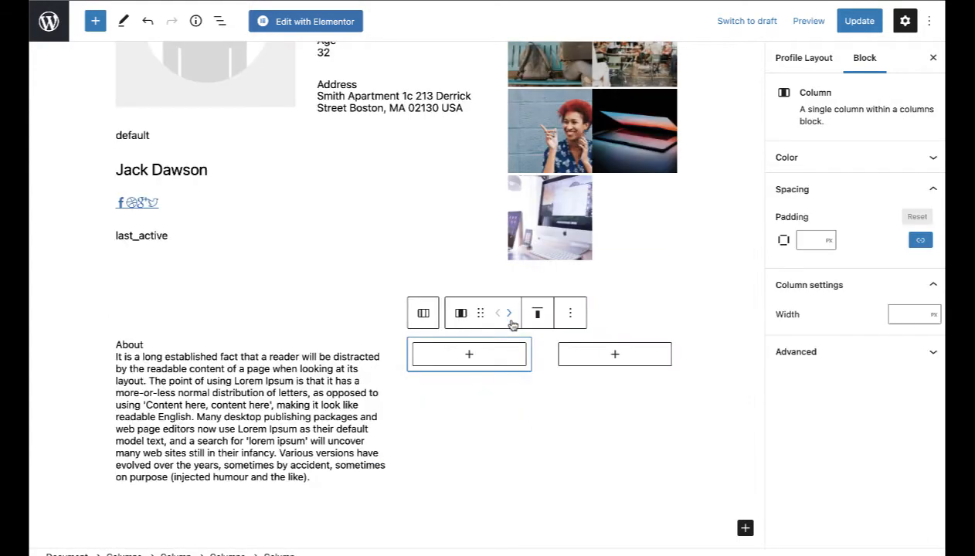
{"action": "left_click", "coordinate": [469, 355]}
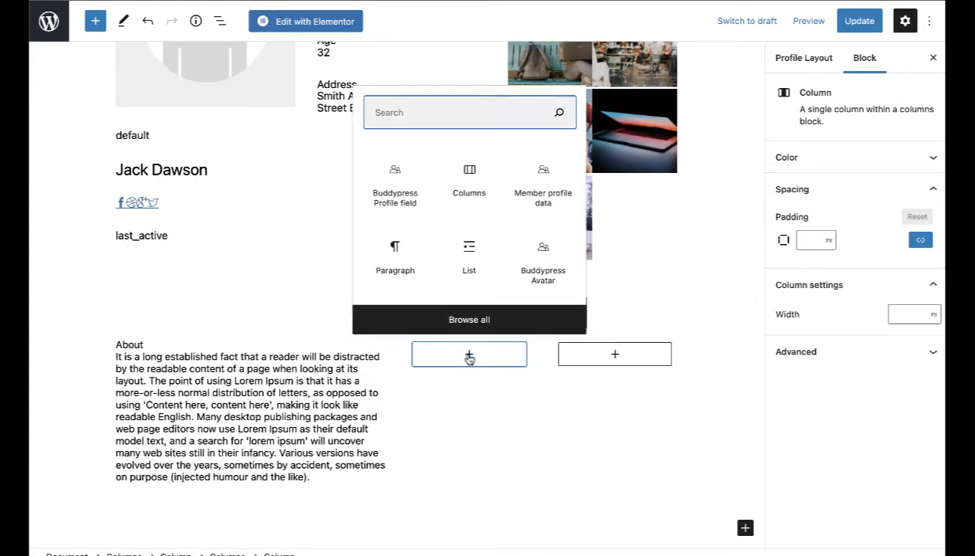
{"action": "left_click", "coordinate": [469, 355]}
{"action": "left_click", "coordinate": [570, 314]}
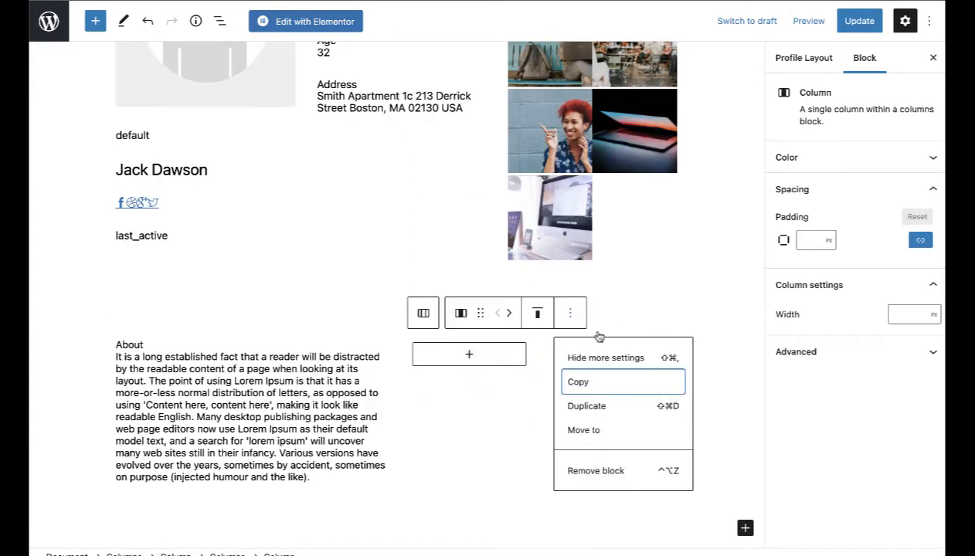
{"action": "left_click", "coordinate": [609, 471]}
Step: Insert a Buddypress Profile field in the remaining column showing the Understanding field
{"action": "left_click", "coordinate": [541, 356]}
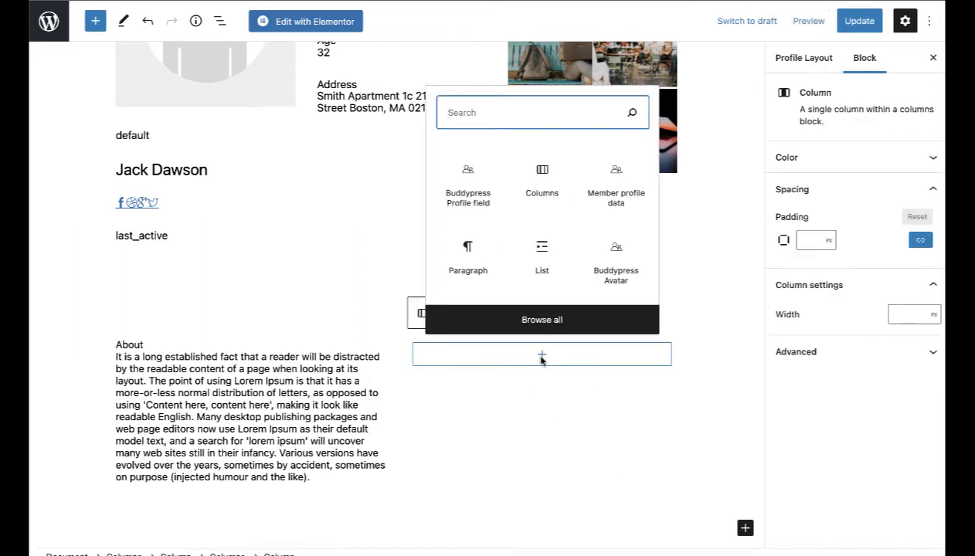
{"action": "left_click", "coordinate": [469, 180]}
{"action": "left_click", "coordinate": [880, 177]}
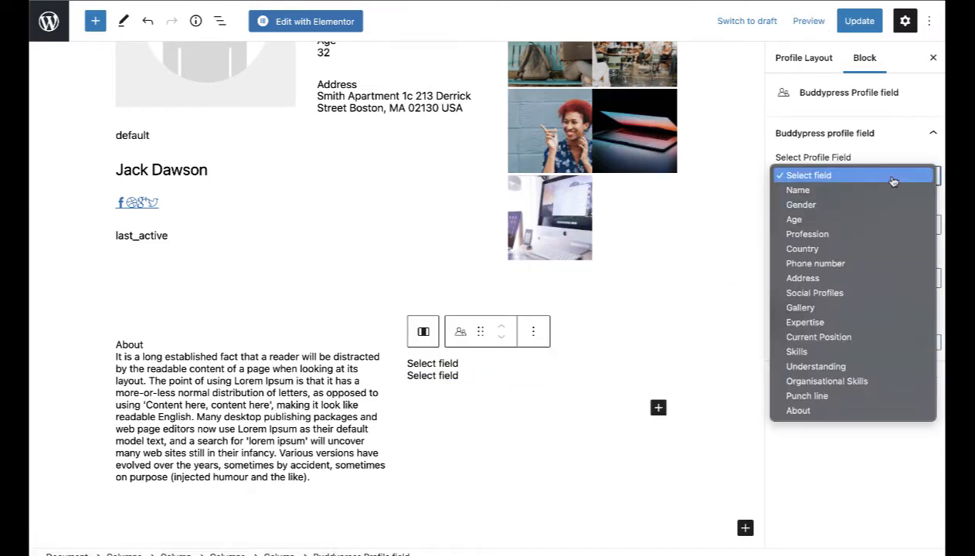
{"action": "left_click", "coordinate": [849, 366]}
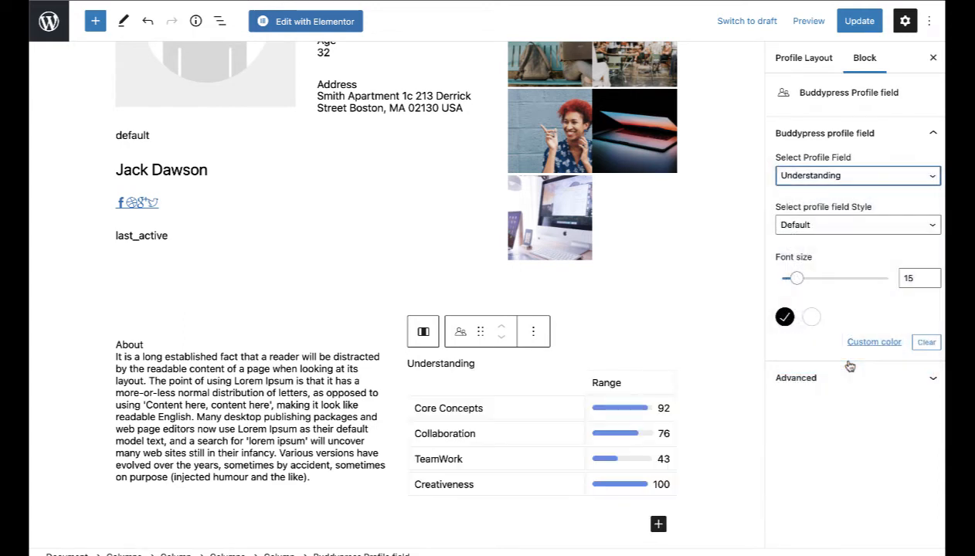
{"action": "scroll", "coordinate": [695, 467], "scroll_direction": "down", "scroll_amount": 2}
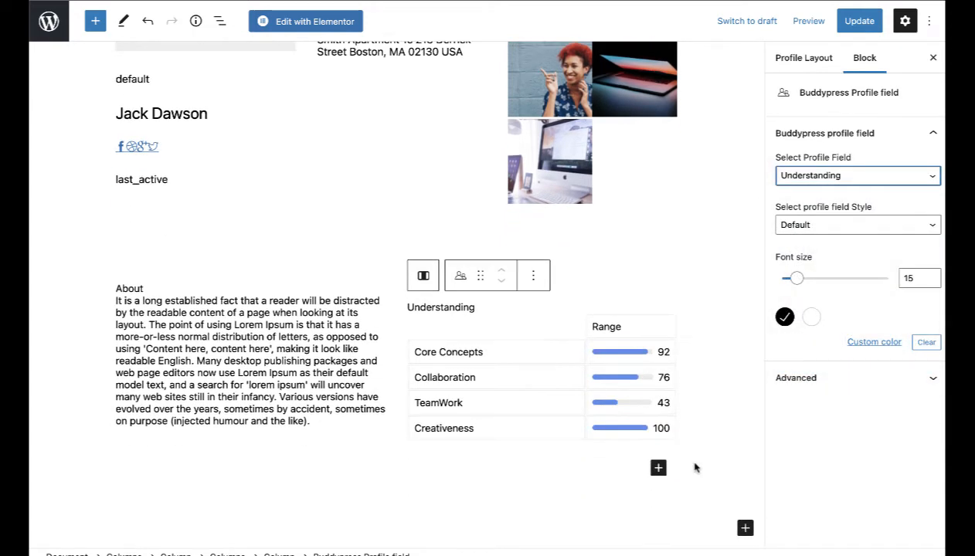
{"action": "scroll", "coordinate": [694, 468], "scroll_direction": "up", "scroll_amount": 5}
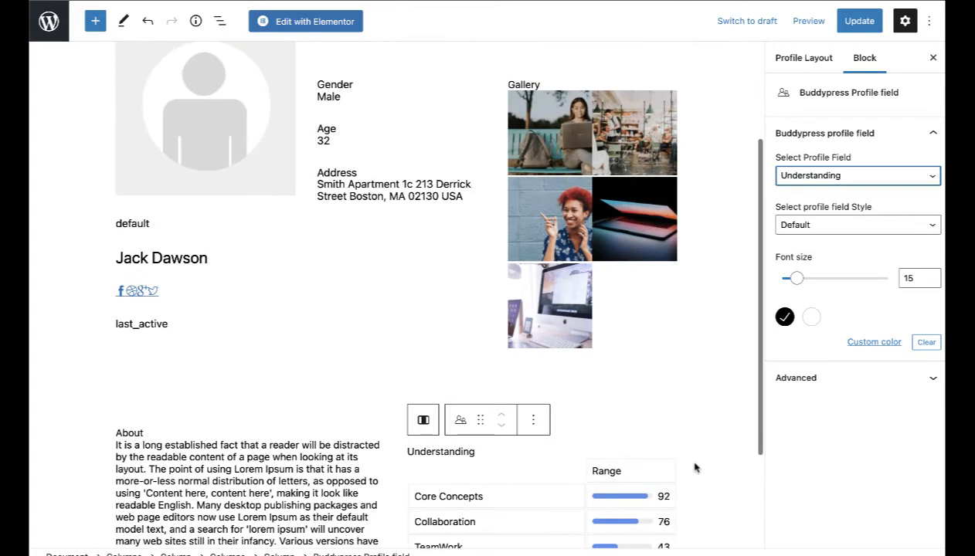
Step: Add an Organisational Skills profile field below Address and save the layout with Update
{"action": "left_click", "coordinate": [402, 198]}
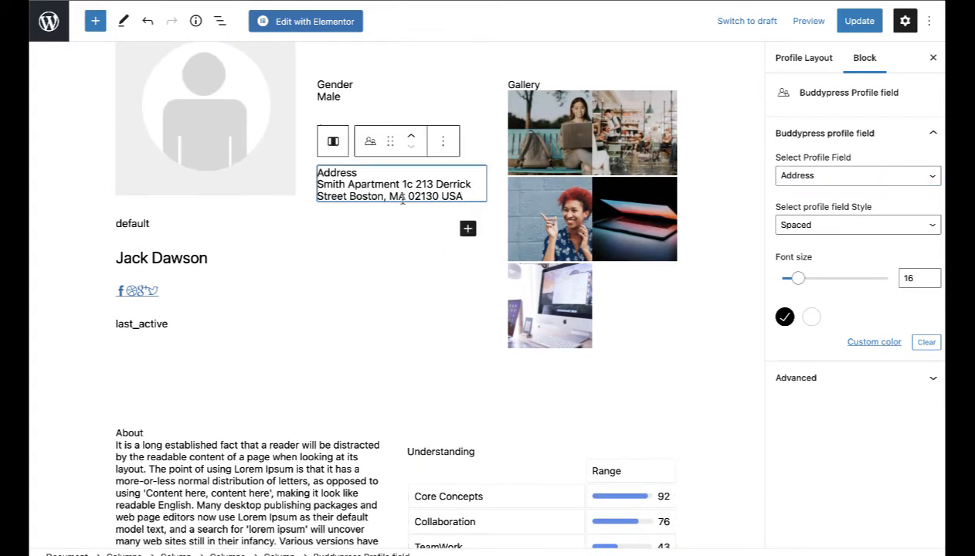
{"action": "left_click", "coordinate": [468, 229]}
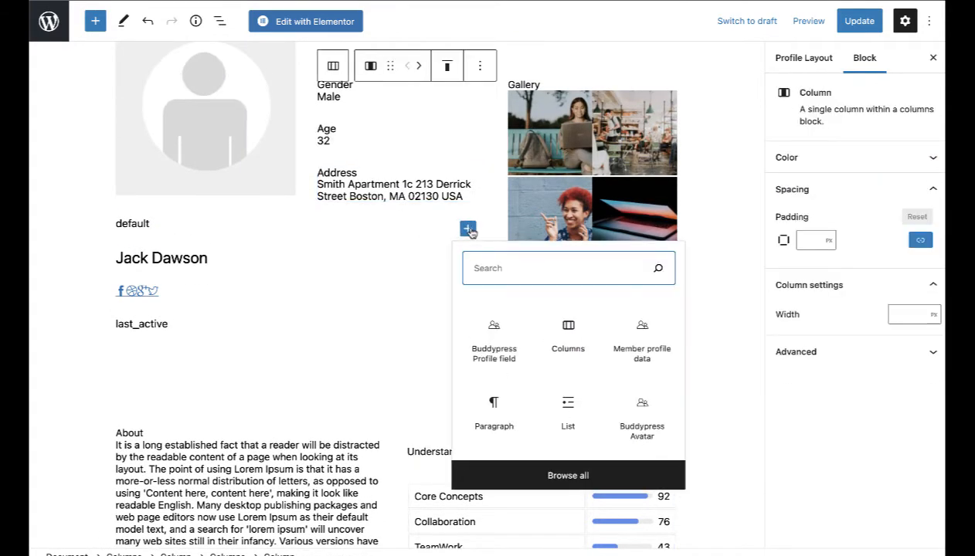
{"action": "left_click", "coordinate": [492, 351]}
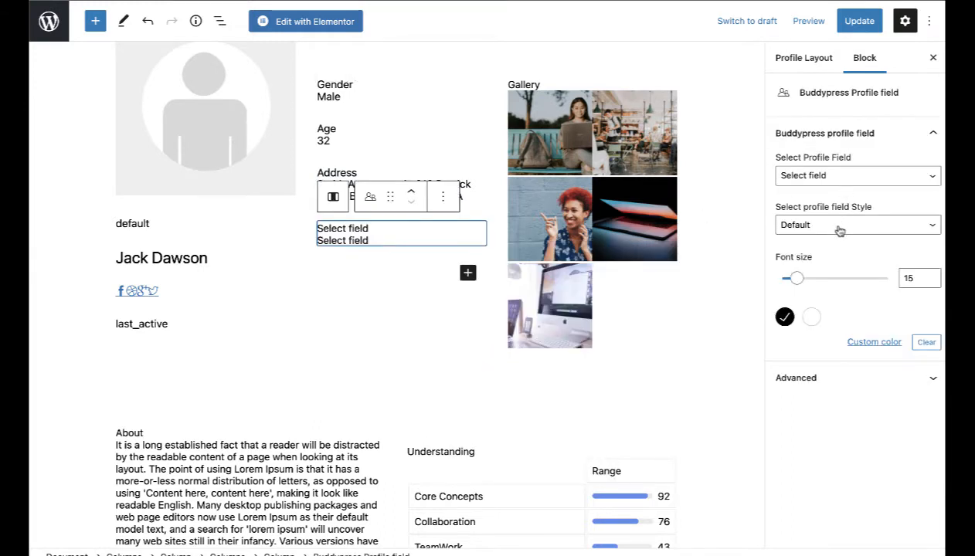
{"action": "left_click", "coordinate": [815, 178]}
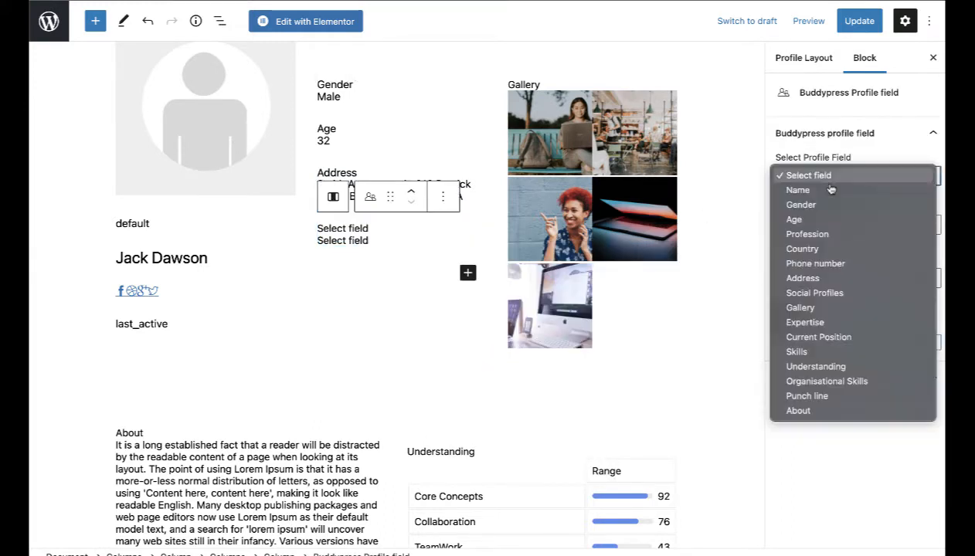
{"action": "left_click", "coordinate": [843, 381]}
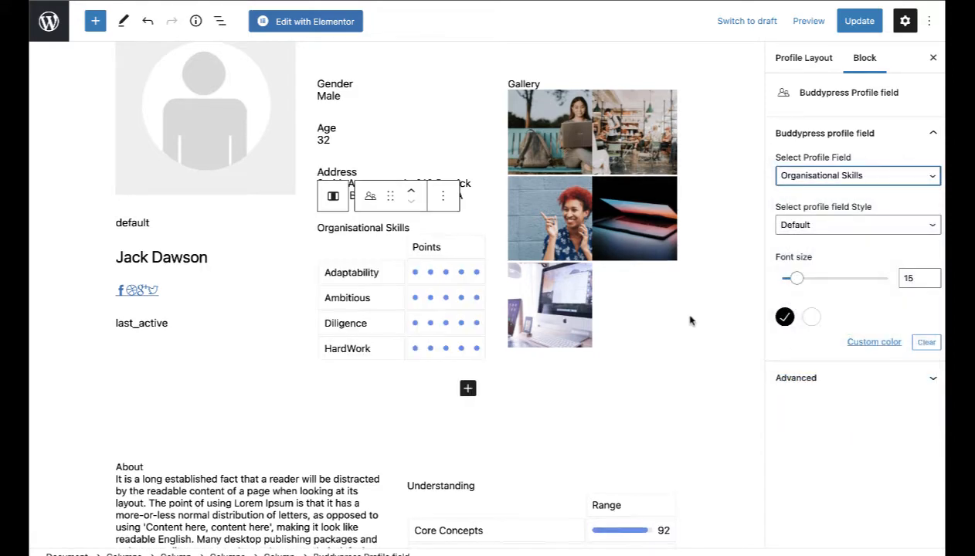
{"action": "scroll", "coordinate": [690, 319], "scroll_direction": "down", "scroll_amount": 3}
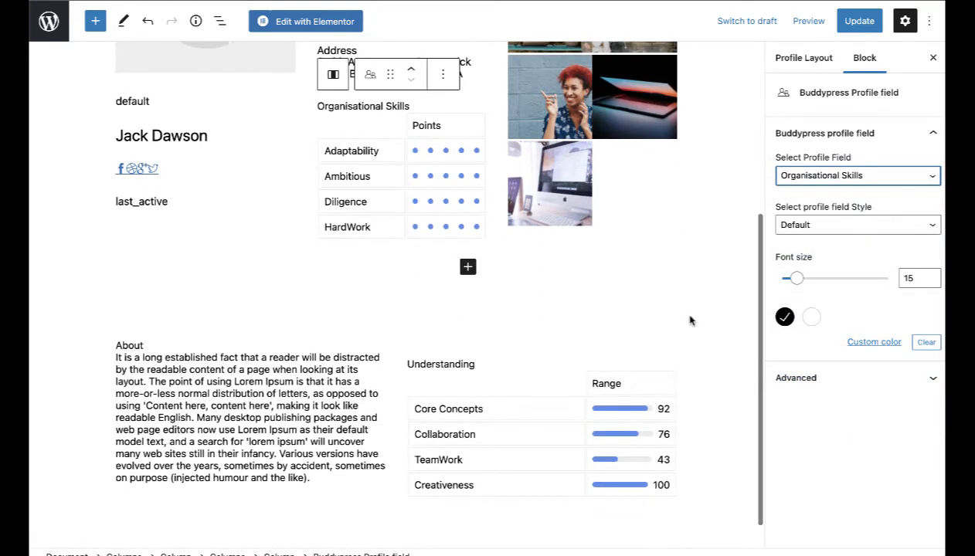
{"action": "left_click", "coordinate": [861, 23]}
{"action": "scroll", "coordinate": [657, 435], "scroll_direction": "up", "scroll_amount": 4}
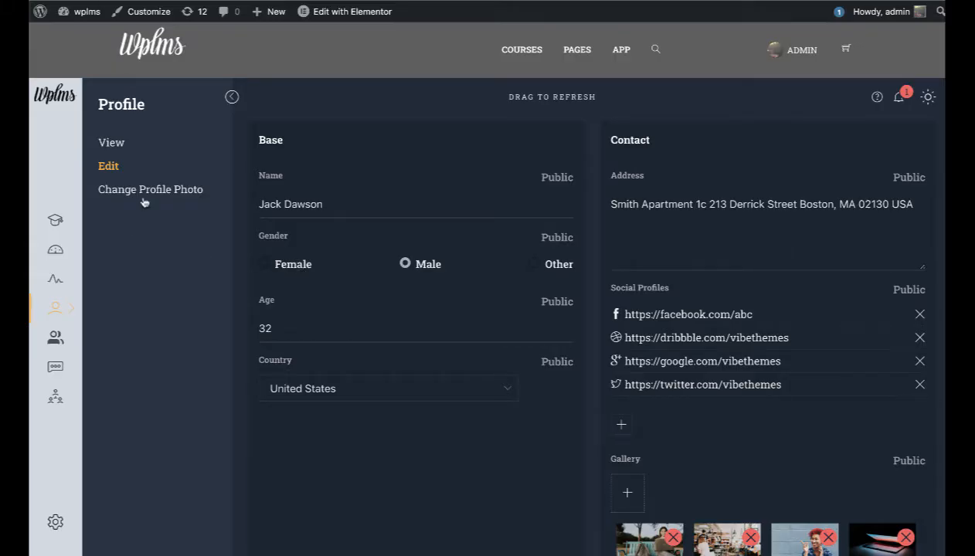
Step: Open the WPLMS profile View page and scroll down to check the About and Understanding sections
{"action": "left_click", "coordinate": [144, 193]}
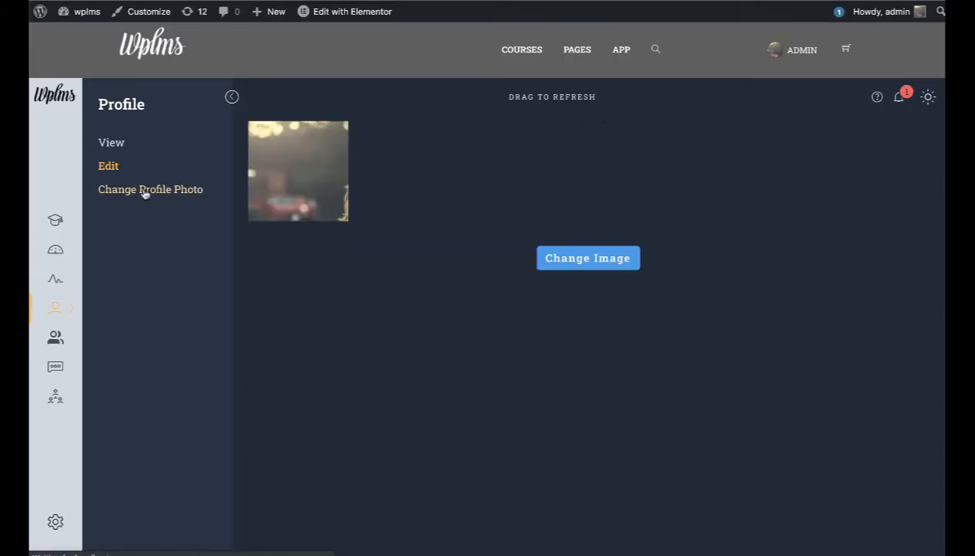
{"action": "left_click", "coordinate": [109, 144]}
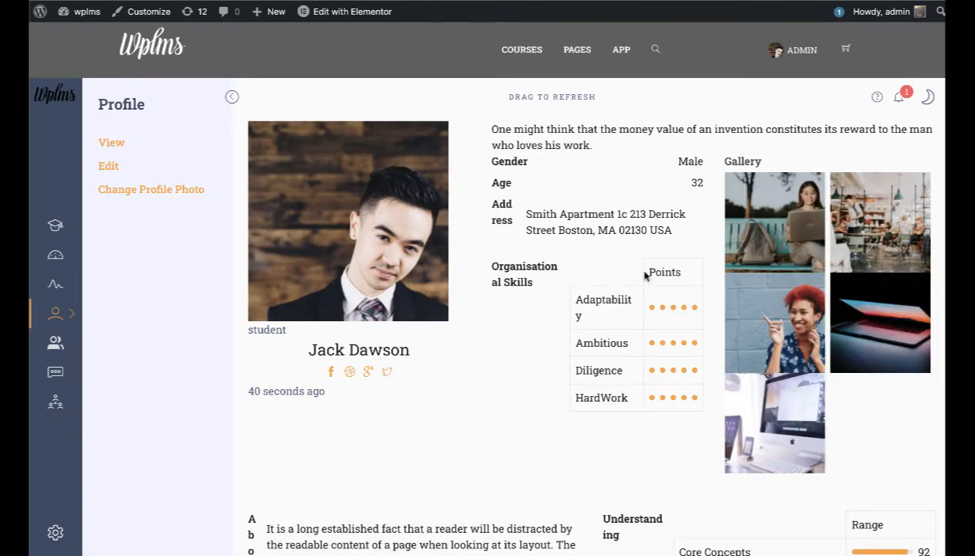
{"action": "scroll", "coordinate": [645, 275], "scroll_direction": "down", "scroll_amount": 5}
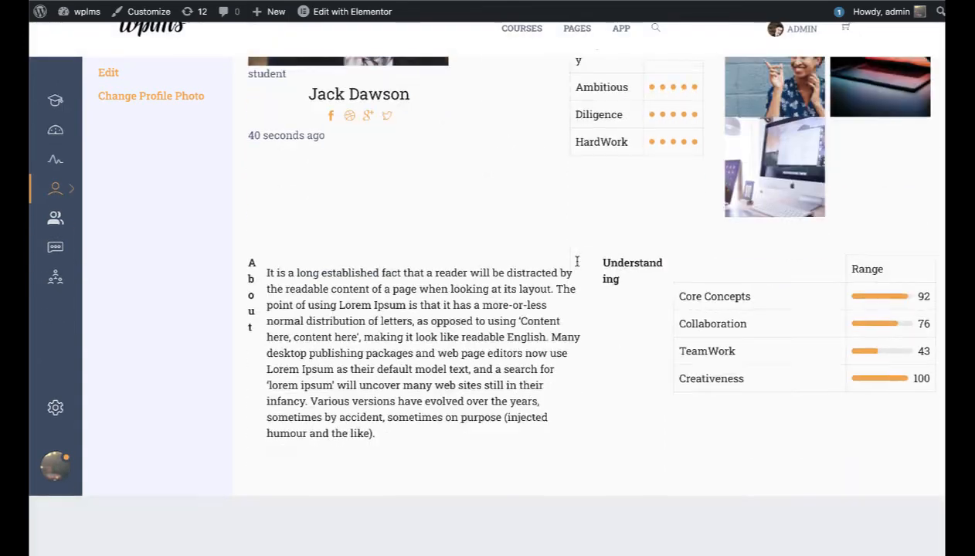
{"action": "scroll", "coordinate": [576, 262], "scroll_direction": "down", "scroll_amount": 1}
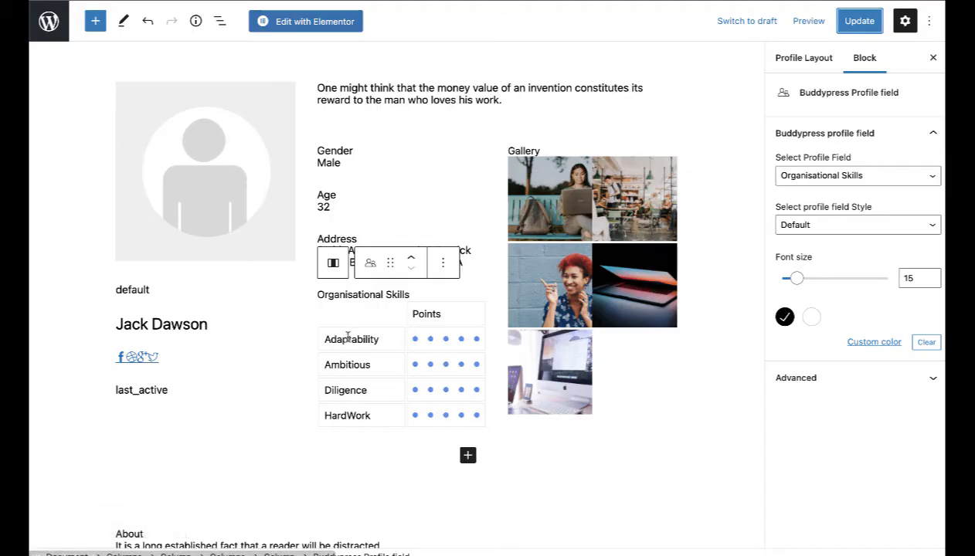
Step: Give the Gallery, About and Understanding fields the Stacked display style
{"action": "left_click", "coordinate": [854, 224]}
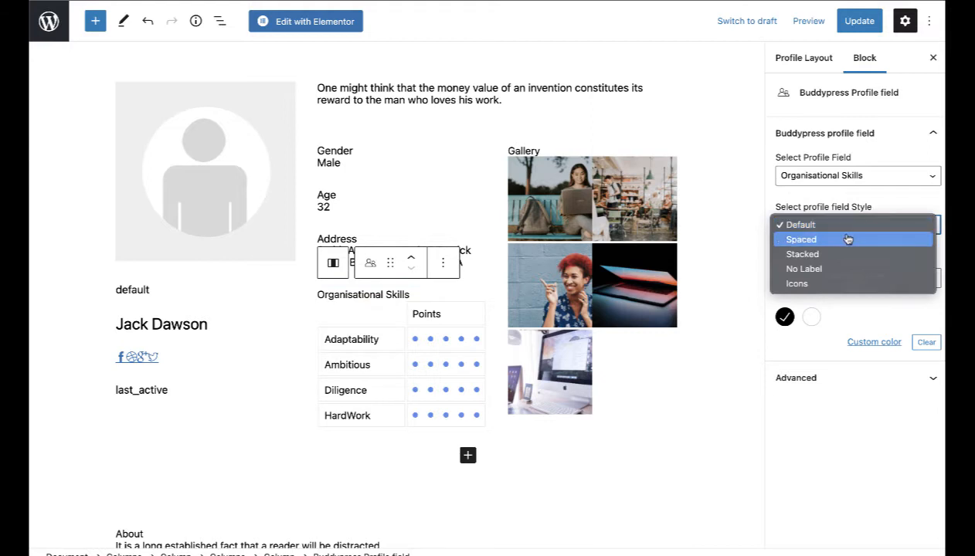
{"action": "left_click", "coordinate": [820, 254]}
{"action": "left_click", "coordinate": [538, 220]}
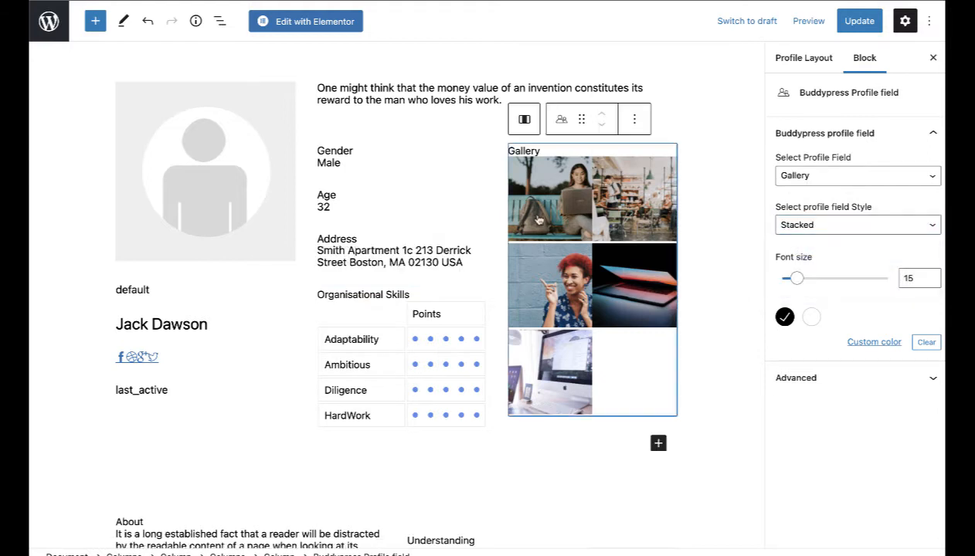
{"action": "left_click", "coordinate": [208, 521]}
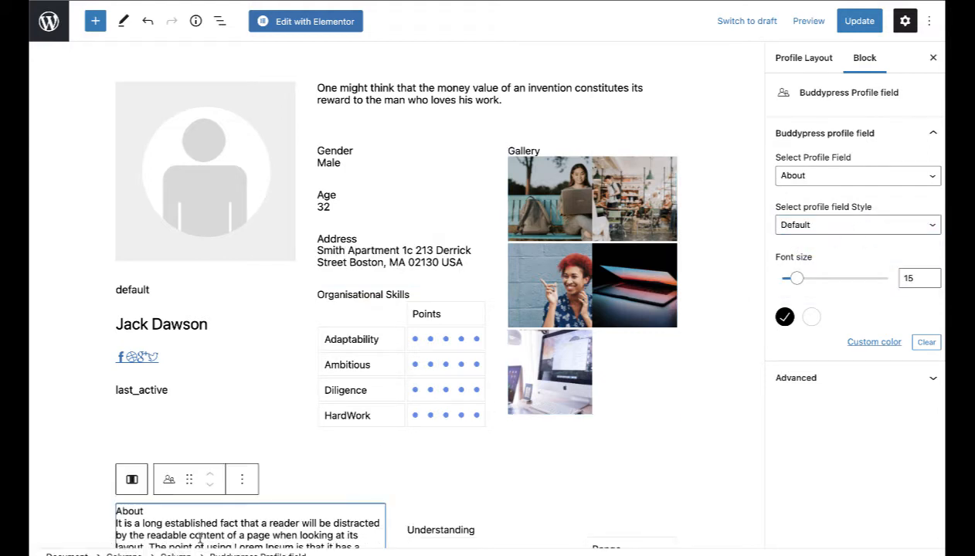
{"action": "left_click", "coordinate": [803, 225]}
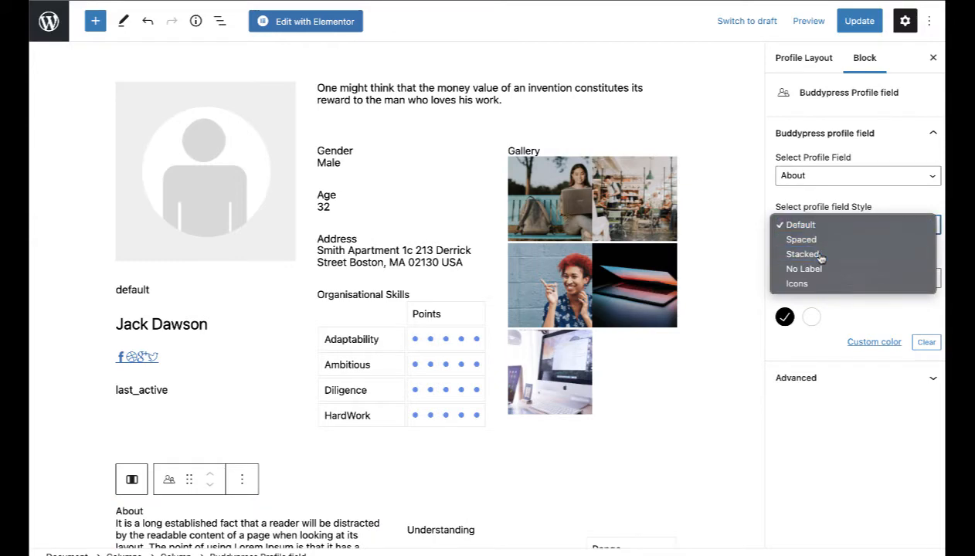
{"action": "left_click", "coordinate": [816, 256]}
{"action": "scroll", "coordinate": [584, 377], "scroll_direction": "down", "scroll_amount": 1}
{"action": "scroll", "coordinate": [585, 378], "scroll_direction": "down", "scroll_amount": 3}
{"action": "left_click", "coordinate": [488, 427]}
{"action": "left_click", "coordinate": [818, 224]}
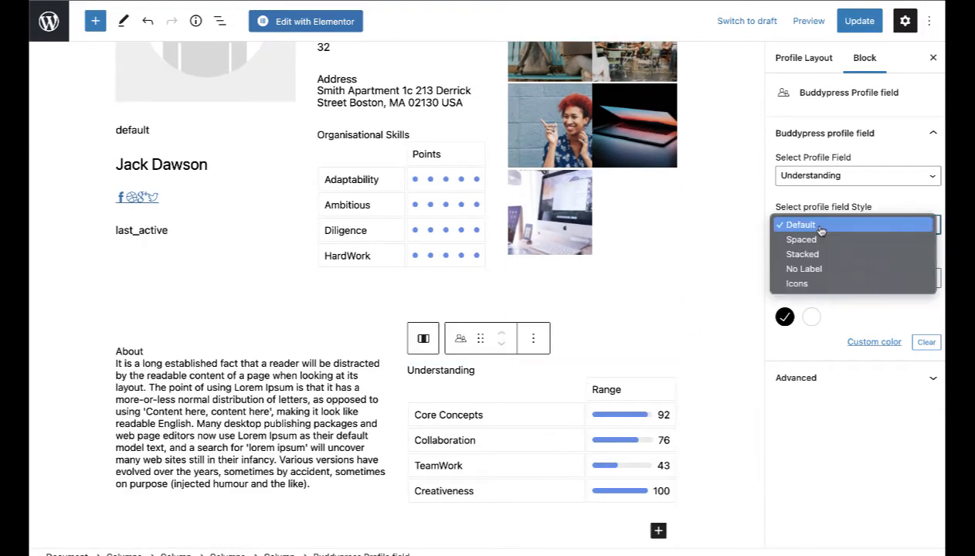
{"action": "left_click", "coordinate": [828, 255]}
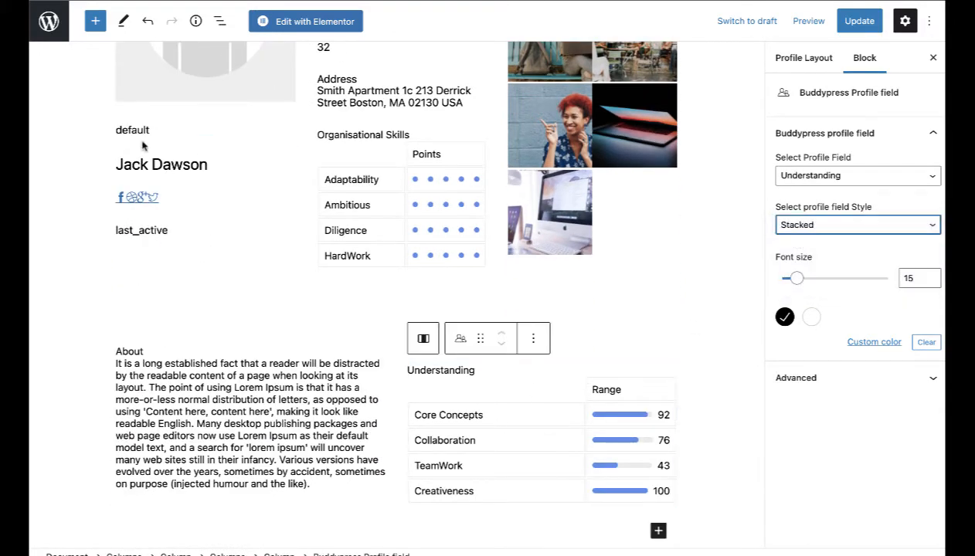
Step: Inspect the member type block's CSS class, save the layout, and view the name block's advanced settings
{"action": "left_click", "coordinate": [136, 133]}
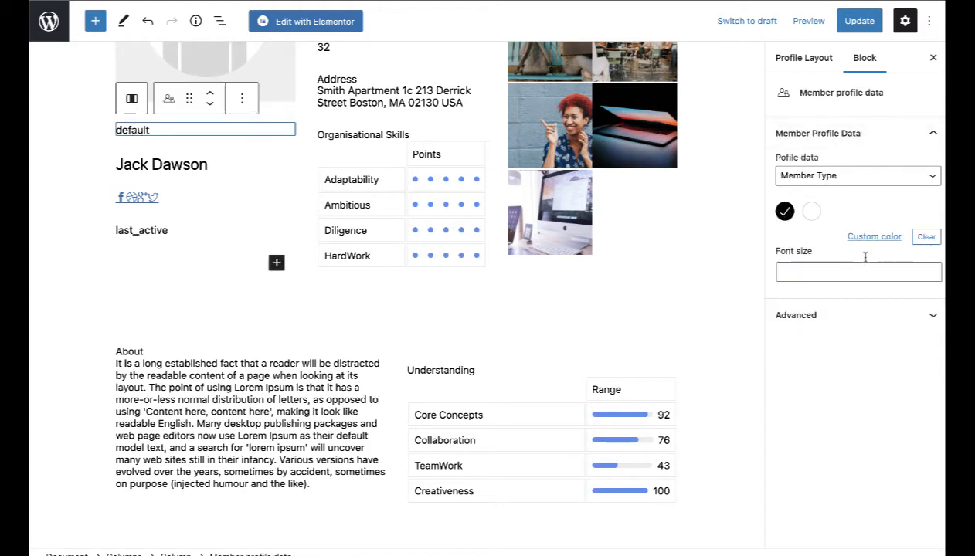
{"action": "left_click", "coordinate": [884, 317]}
{"action": "left_click", "coordinate": [886, 317]}
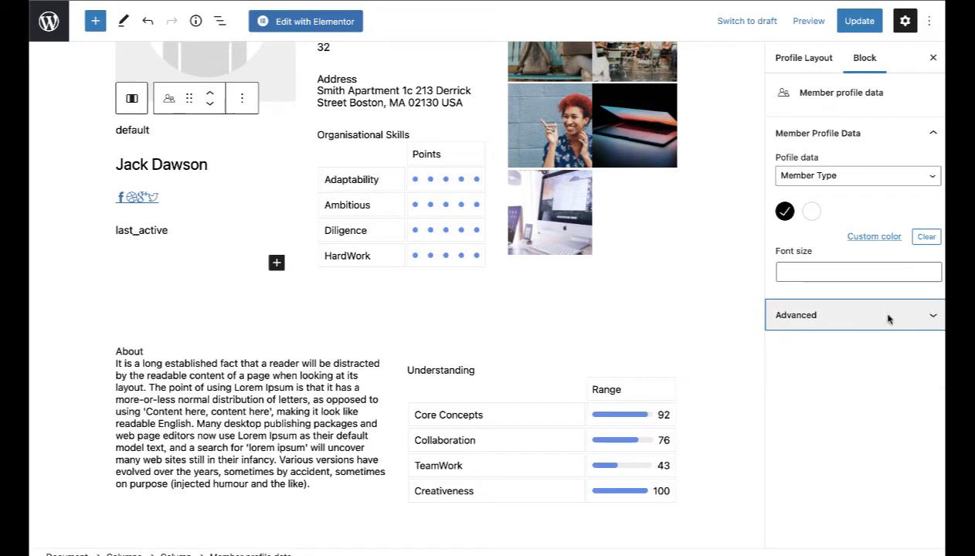
{"action": "left_click", "coordinate": [858, 21]}
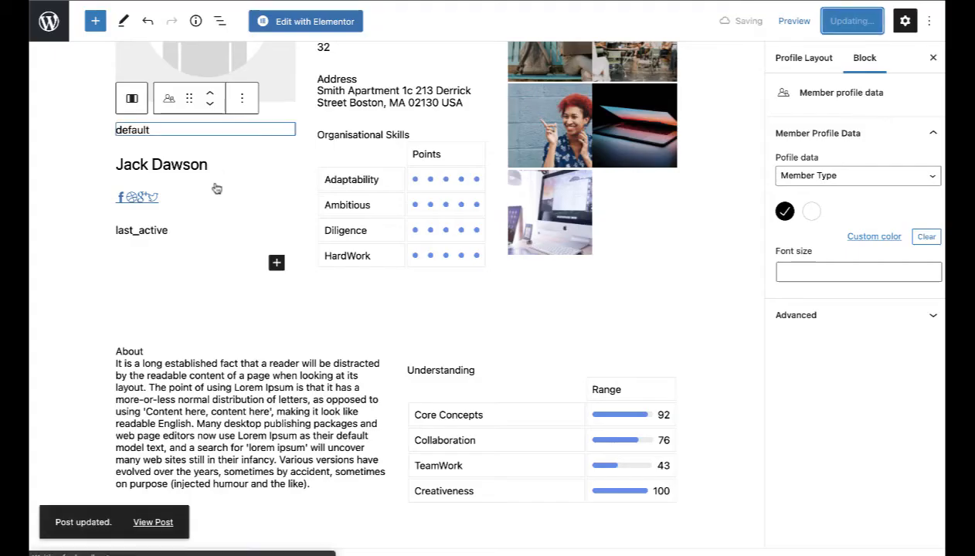
{"action": "left_click", "coordinate": [207, 165]}
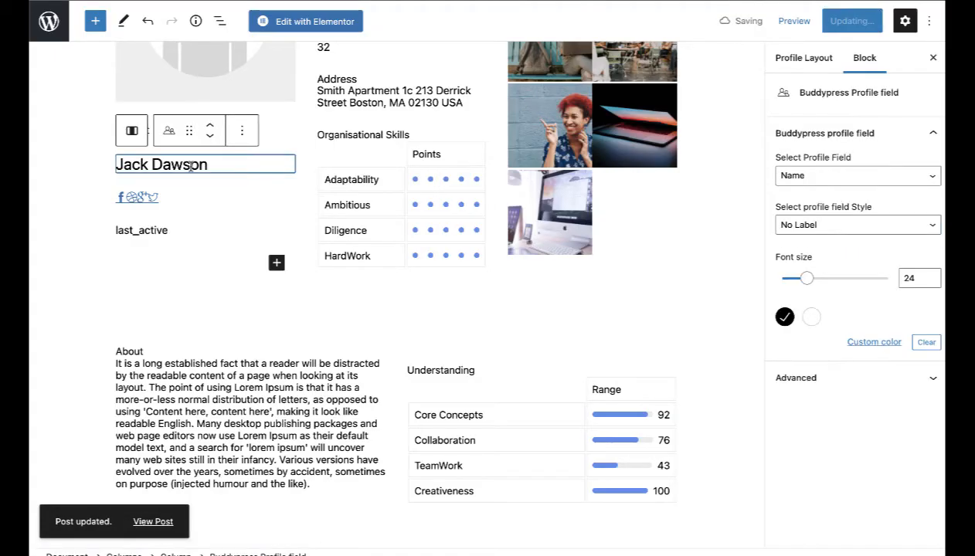
{"action": "left_click", "coordinate": [855, 379]}
{"action": "left_click", "coordinate": [855, 380]}
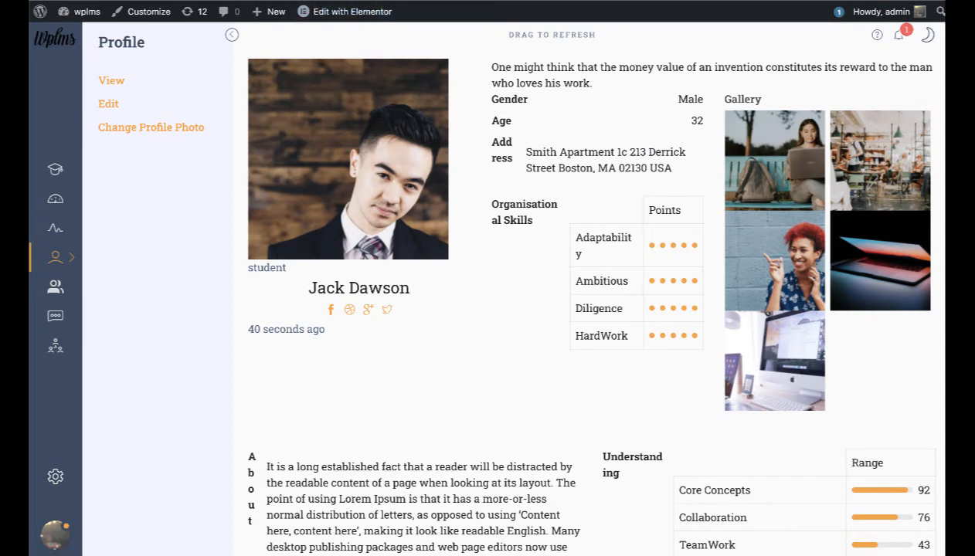
{"action": "key", "text": "super+shift+n"}
{"action": "type", "text": "http://localhost/wplms/members-directory/admin"}
{"action": "key", "text": "Return"}
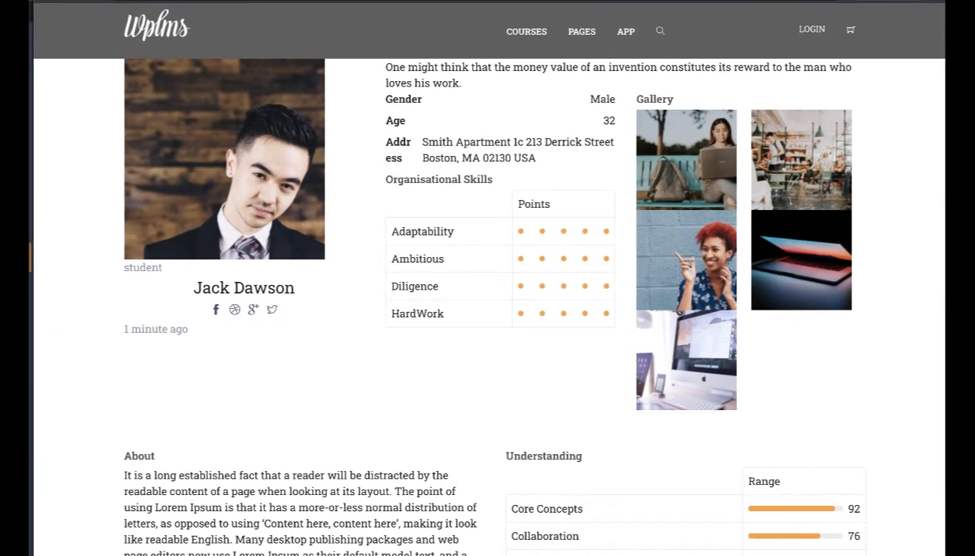
{"action": "scroll", "coordinate": [463, 153], "scroll_direction": "down", "scroll_amount": 8}
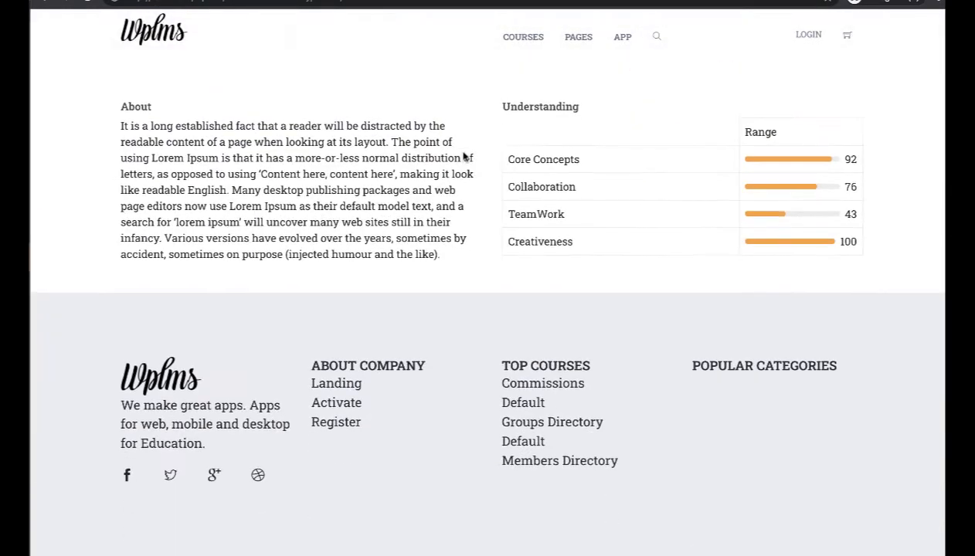
{"action": "scroll", "coordinate": [463, 153], "scroll_direction": "up", "scroll_amount": 8}
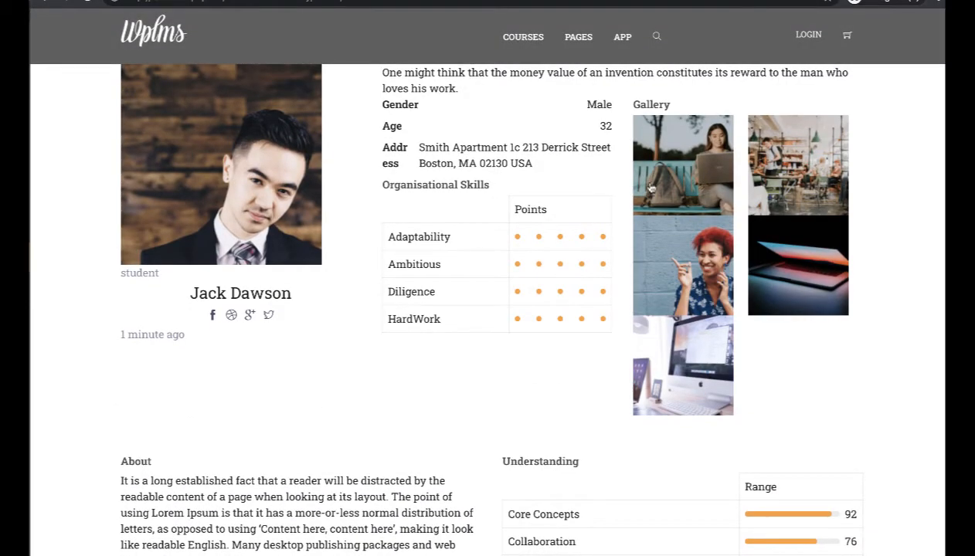
{"action": "left_click", "coordinate": [673, 173]}
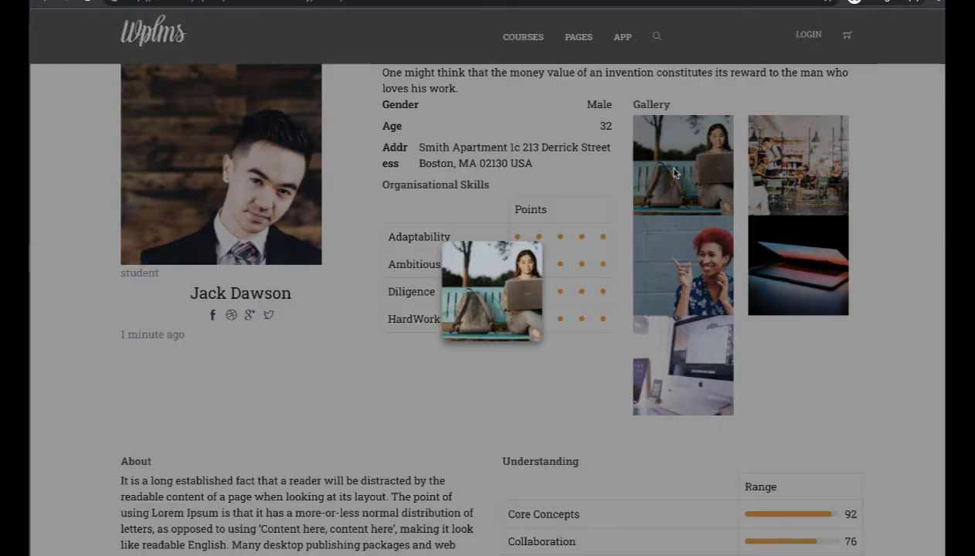
{"action": "left_click", "coordinate": [798, 203]}
{"action": "left_click", "coordinate": [779, 264]}
{"action": "left_click", "coordinate": [776, 266]}
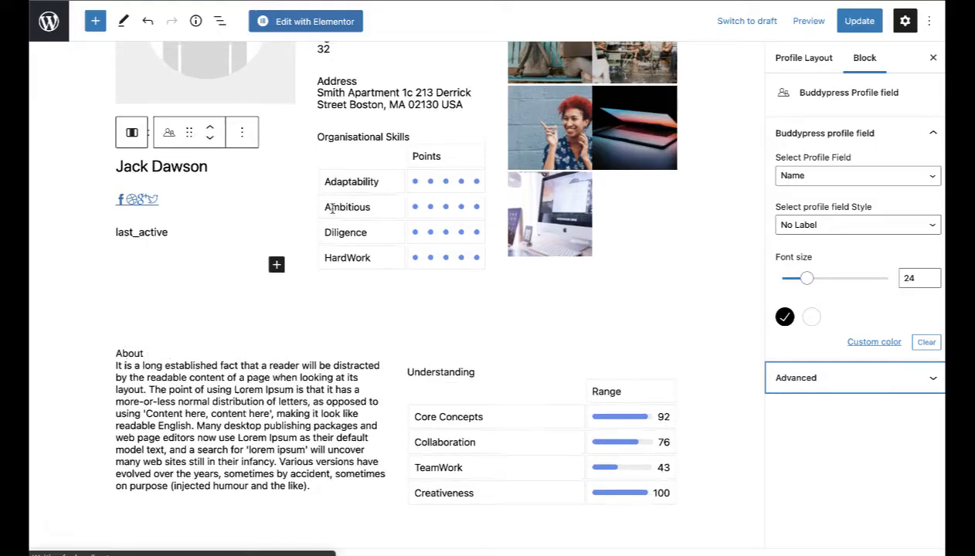
Step: Add a Spacer block directly below the Student Profile title
{"action": "scroll", "coordinate": [385, 165], "scroll_direction": "up", "scroll_amount": 3}
{"action": "left_click", "coordinate": [385, 166]}
{"action": "left_click", "coordinate": [288, 159]}
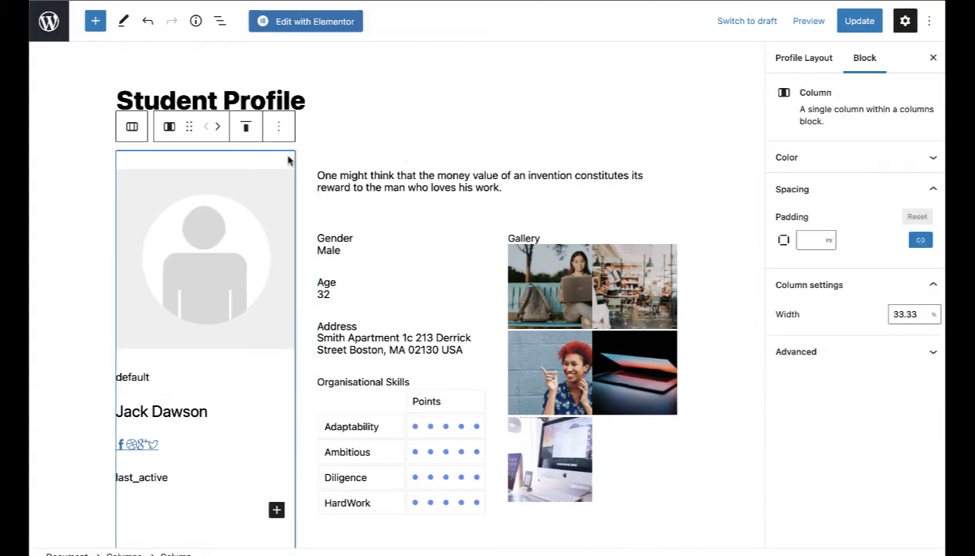
{"action": "left_click", "coordinate": [344, 122]}
{"action": "key", "text": "Return"}
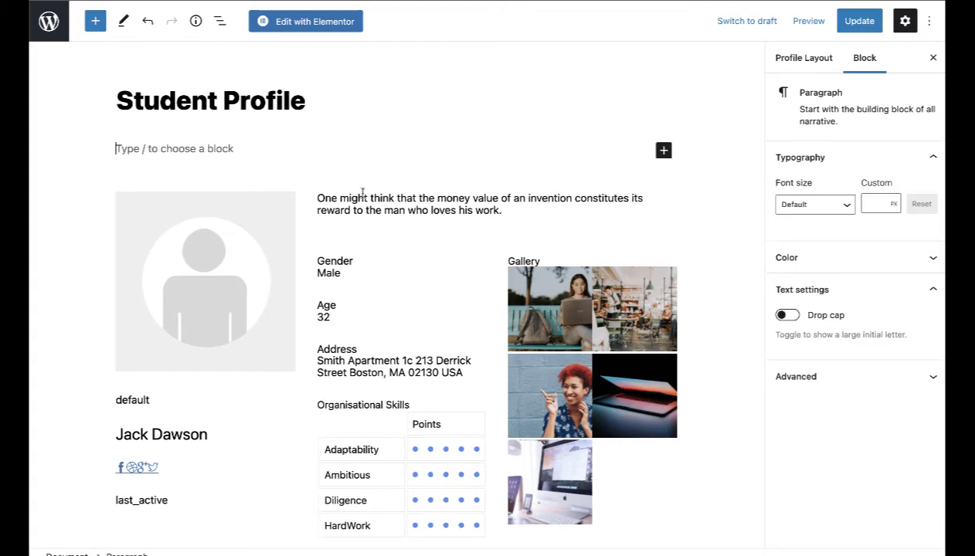
{"action": "left_click", "coordinate": [666, 152]}
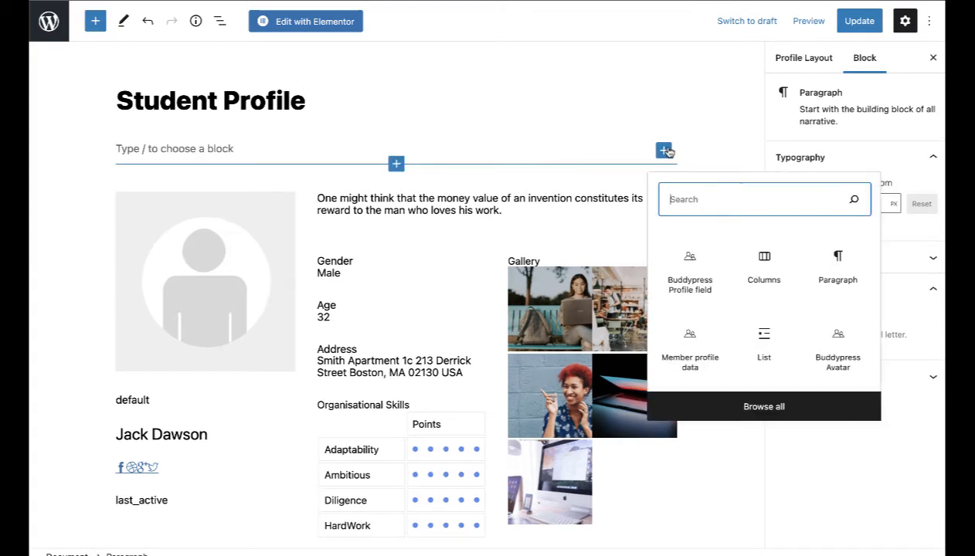
{"action": "type", "text": "spac"}
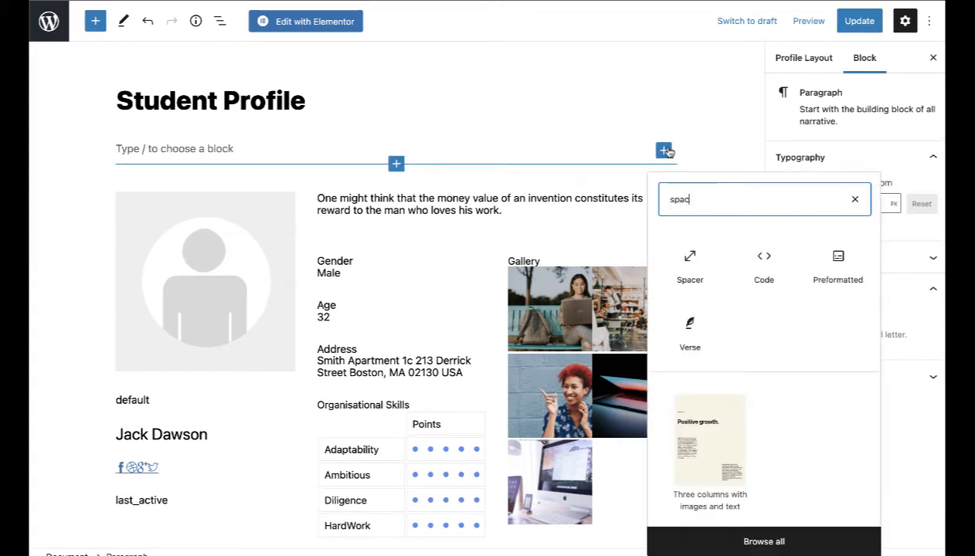
{"action": "left_click", "coordinate": [690, 266]}
Step: Add a Spacer block inside the Understanding column
{"action": "scroll", "coordinate": [509, 307], "scroll_direction": "down", "scroll_amount": 5}
{"action": "left_click", "coordinate": [467, 485]}
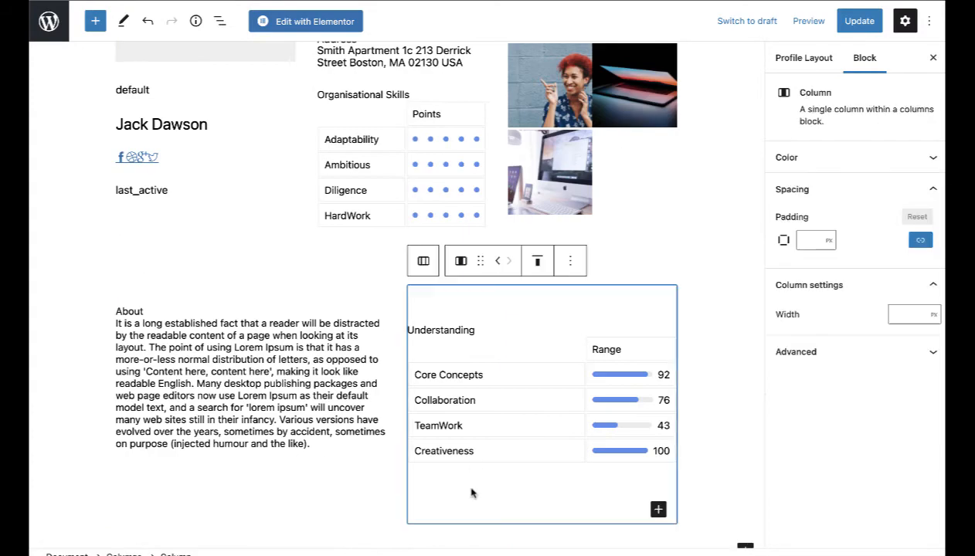
{"action": "left_click", "coordinate": [743, 537]}
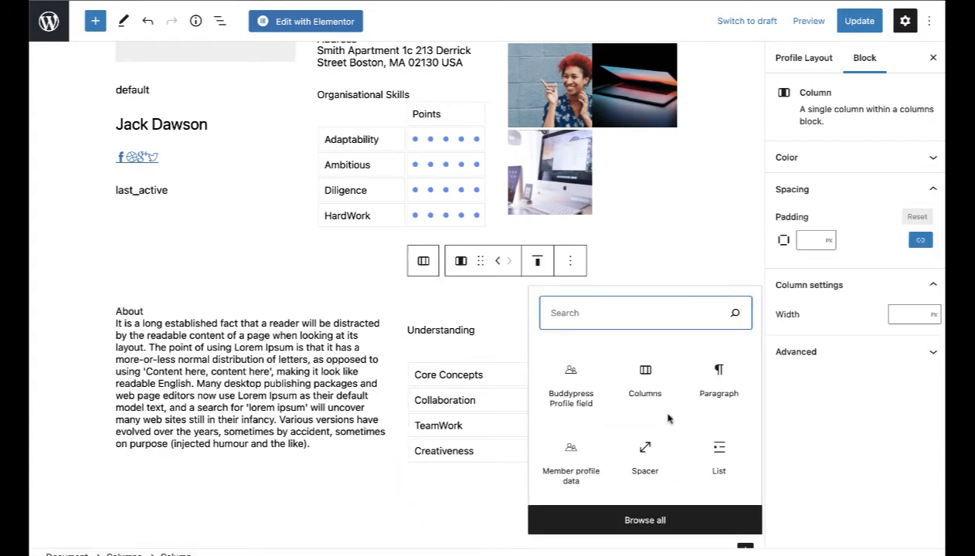
{"action": "type", "text": "sap"}
{"action": "key", "text": "BackSpace"}
{"action": "key", "text": "BackSpace"}
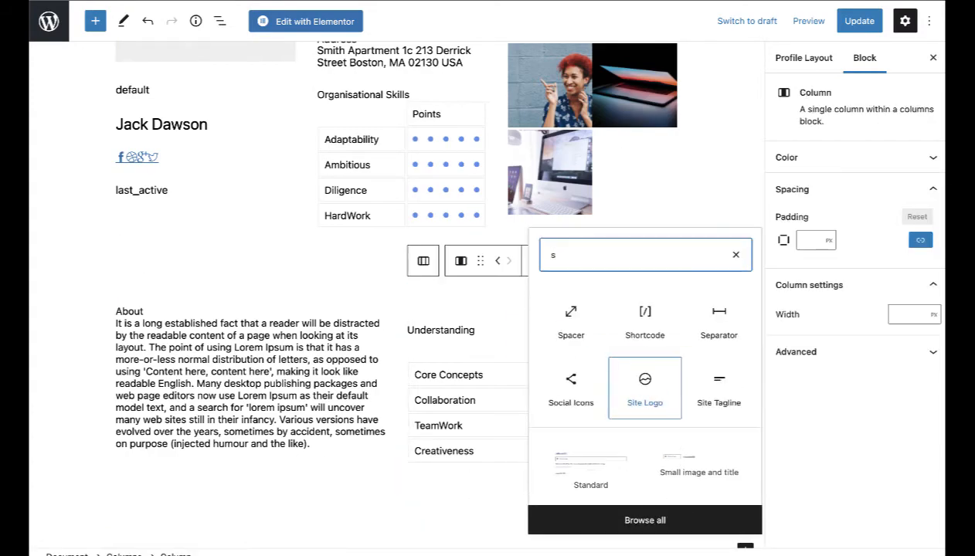
{"action": "type", "text": "pacer"}
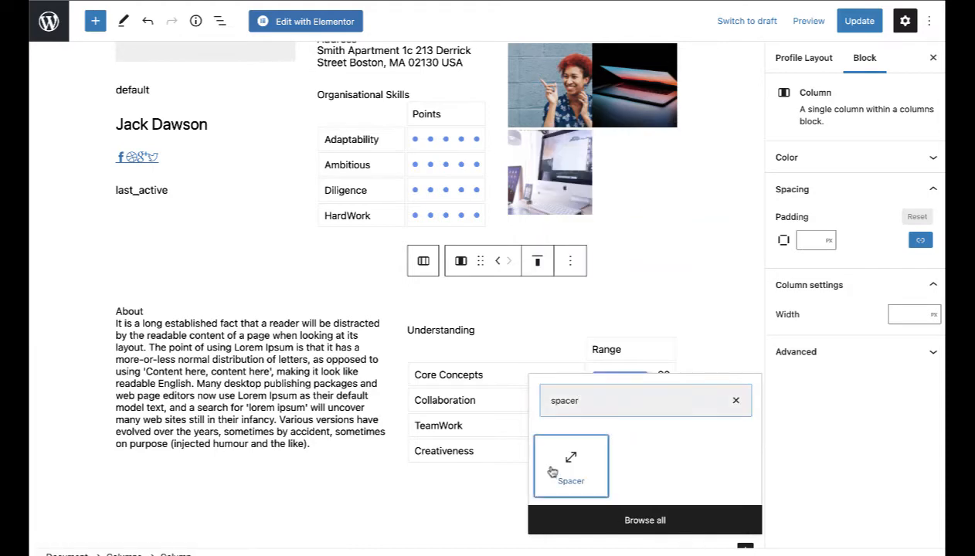
{"action": "left_click", "coordinate": [562, 468]}
{"action": "scroll", "coordinate": [455, 393], "scroll_direction": "up", "scroll_amount": 3}
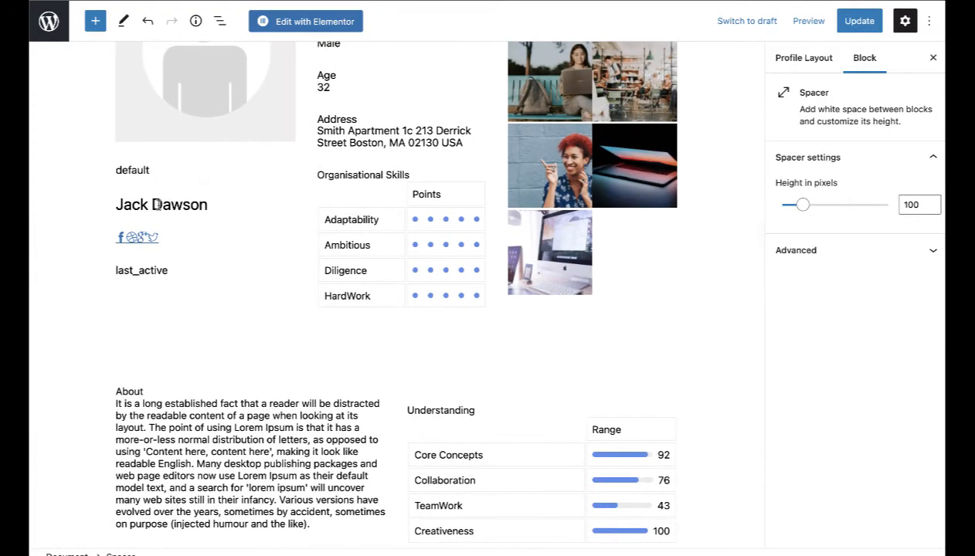
{"action": "left_click", "coordinate": [157, 204]}
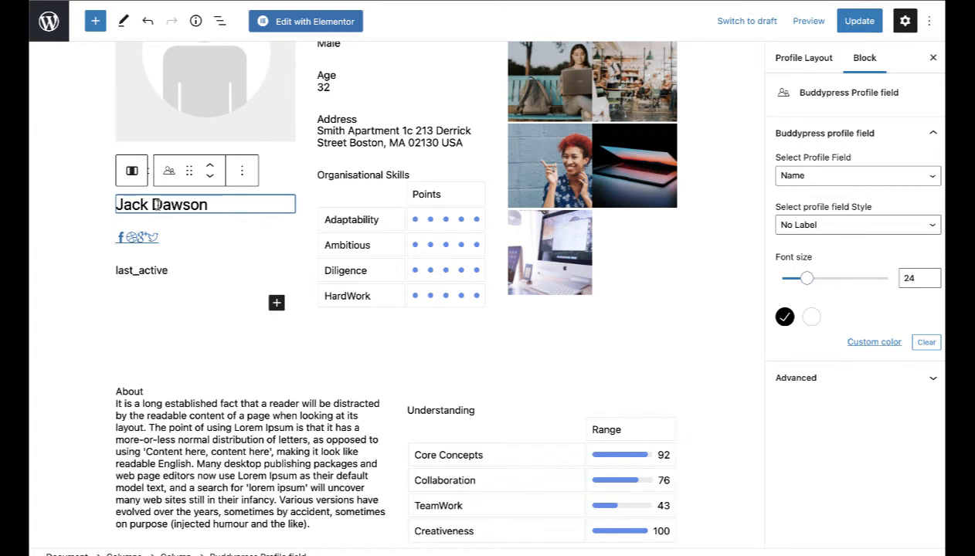
Step: Keep the name field's label style as No Label
{"action": "left_click", "coordinate": [804, 228]}
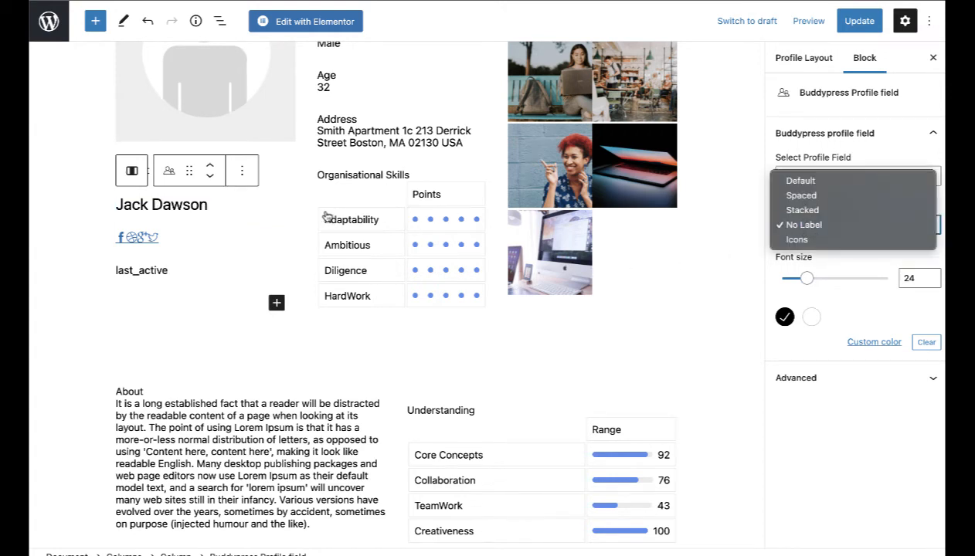
{"action": "left_click", "coordinate": [278, 190]}
{"action": "scroll", "coordinate": [280, 188], "scroll_direction": "up", "scroll_amount": 3}
Step: Give the avatar's parent column 2 rem of padding
{"action": "left_click", "coordinate": [279, 190]}
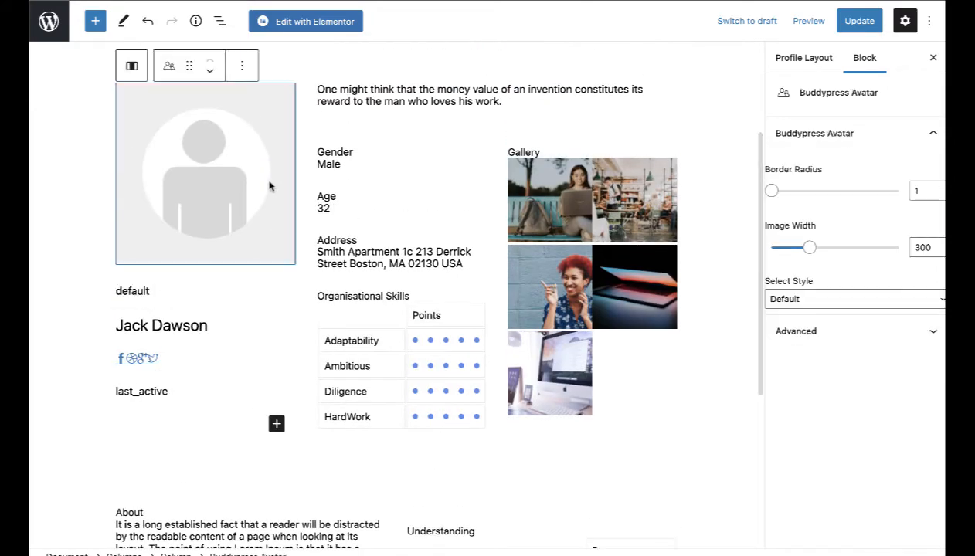
{"action": "left_click", "coordinate": [133, 66]}
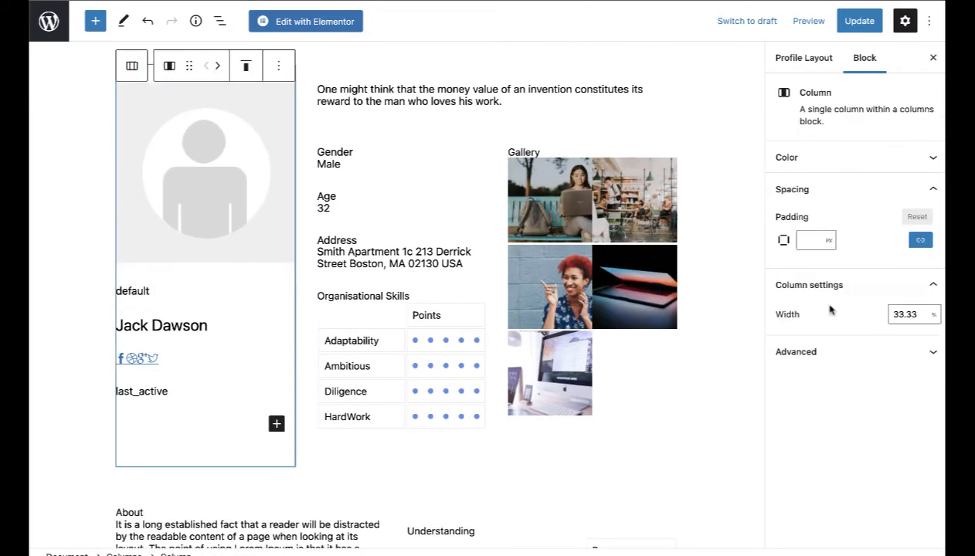
{"action": "left_click", "coordinate": [815, 240]}
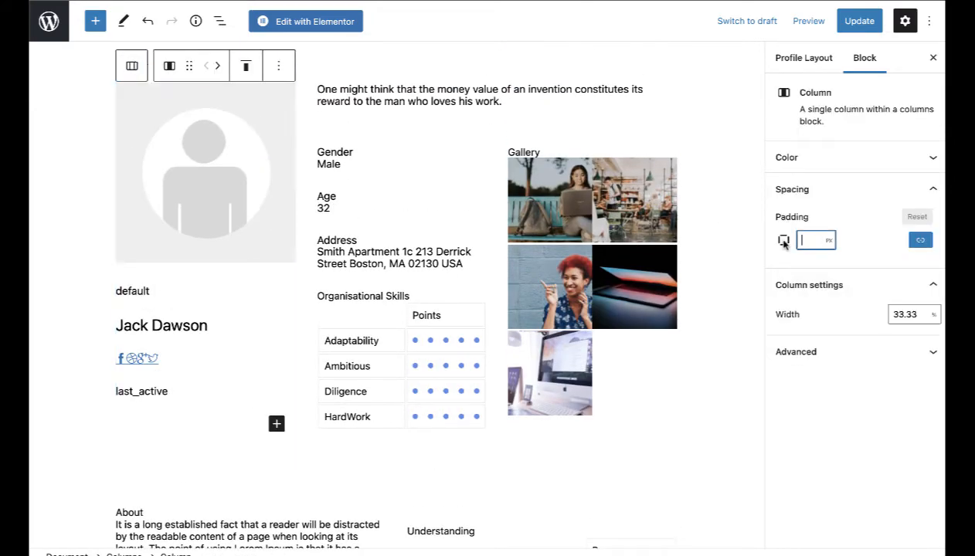
{"action": "type", "text": "1"}
{"action": "left_click", "coordinate": [825, 240]}
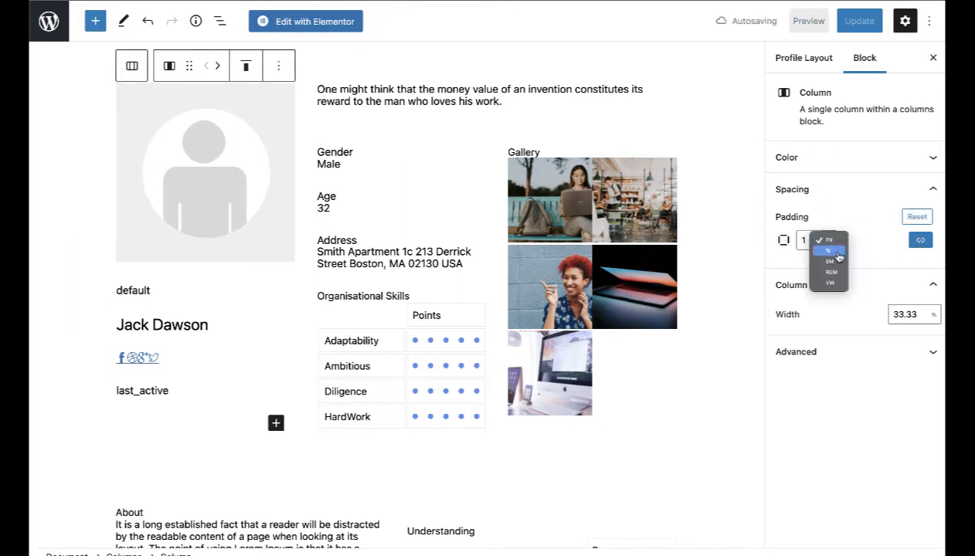
{"action": "left_click", "coordinate": [830, 272]}
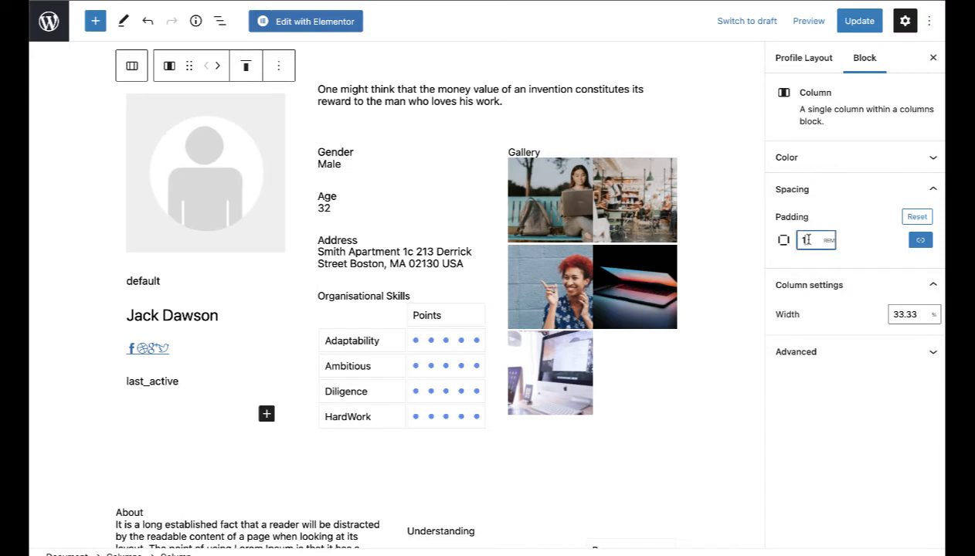
{"action": "type", "text": ".5"}
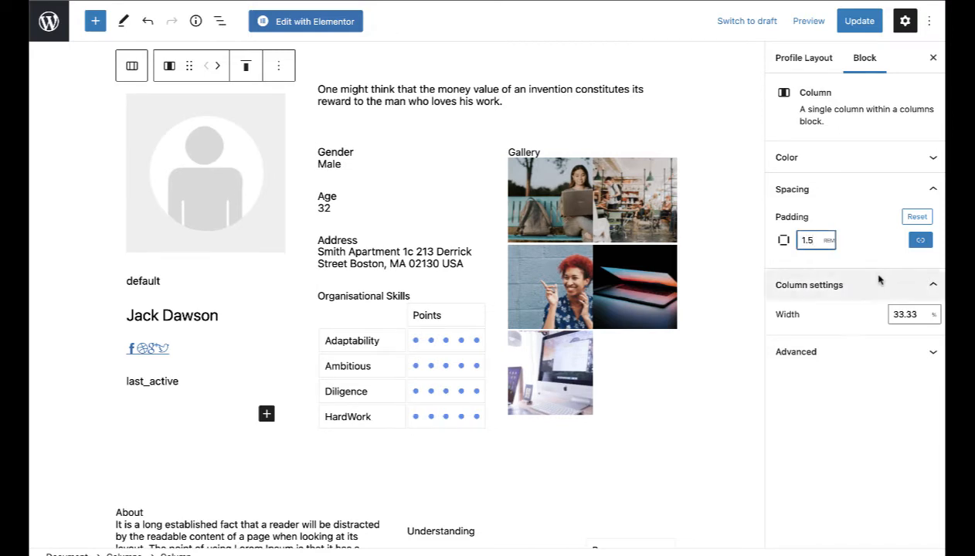
{"action": "left_click", "coordinate": [905, 163]}
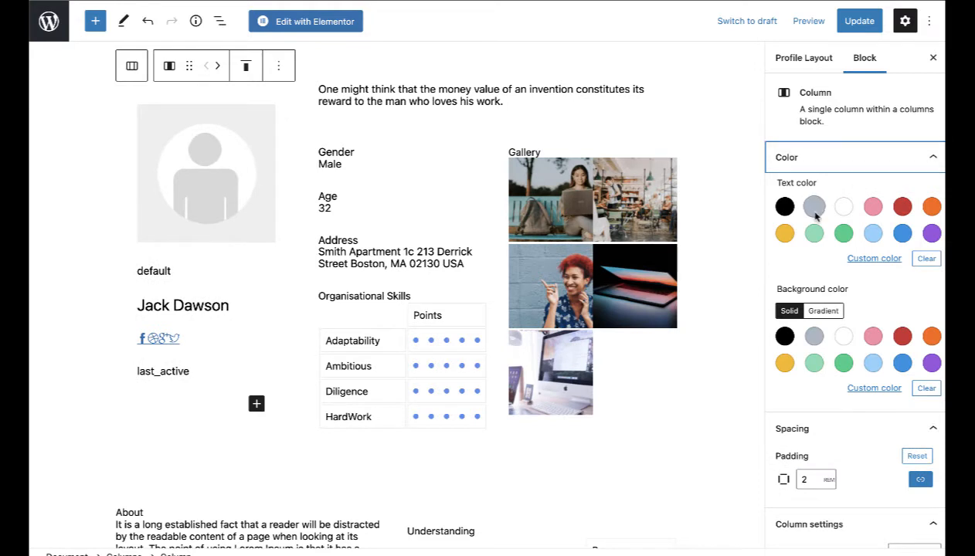
Step: Give the avatar column a 135° linear gradient background fading from pale yellow to teal
{"action": "left_click", "coordinate": [815, 338]}
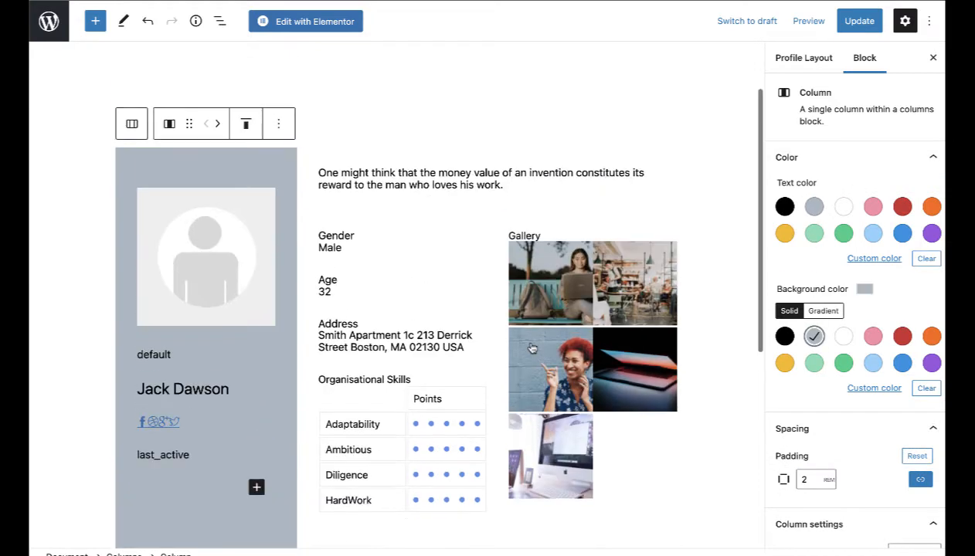
{"action": "left_click", "coordinate": [823, 311]}
{"action": "left_click", "coordinate": [844, 363]}
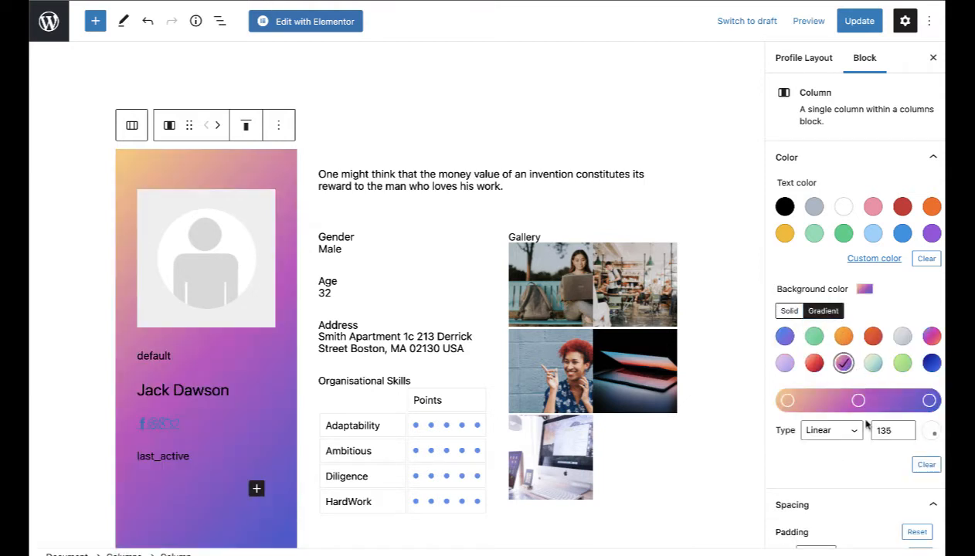
{"action": "left_click", "coordinate": [872, 366]}
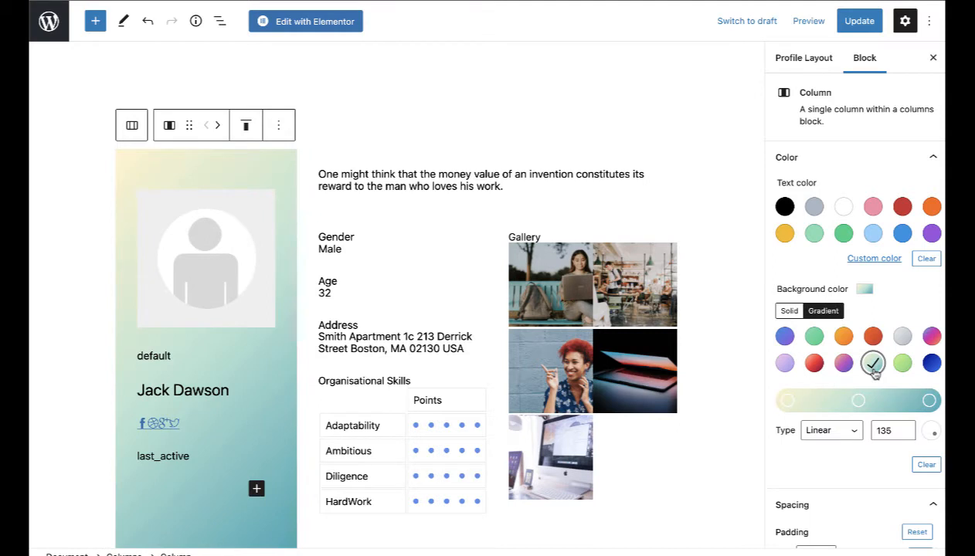
{"action": "scroll", "coordinate": [866, 391], "scroll_direction": "down", "scroll_amount": 2}
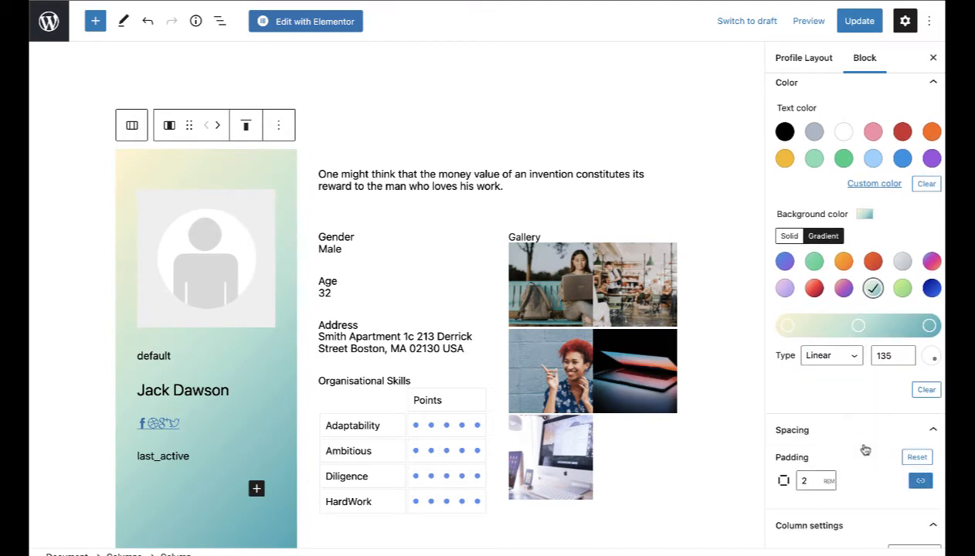
Step: Review the column's advanced anchor and class settings and confirm its 2 rem padding
{"action": "left_click", "coordinate": [869, 431]}
{"action": "scroll", "coordinate": [874, 390], "scroll_direction": "up", "scroll_amount": 2}
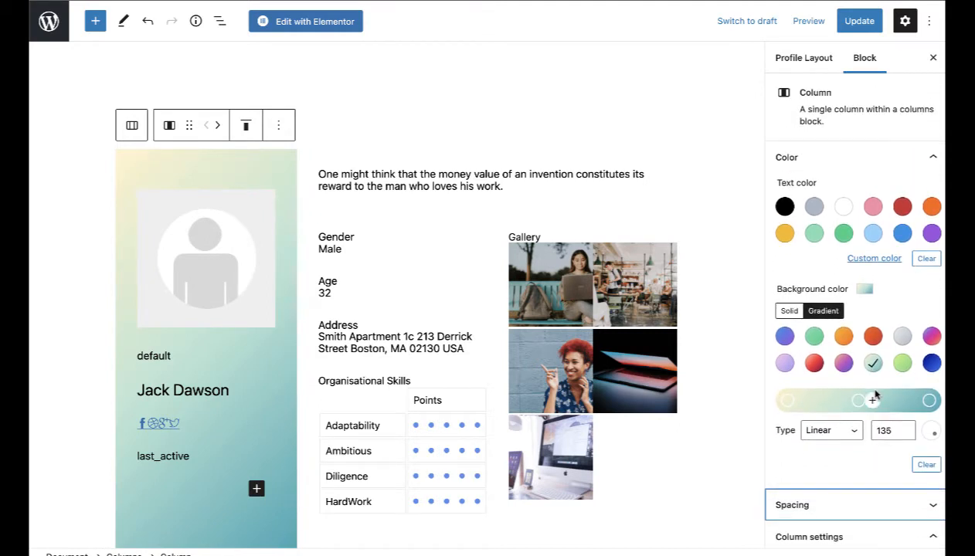
{"action": "left_click", "coordinate": [876, 158]}
{"action": "left_click", "coordinate": [842, 292]}
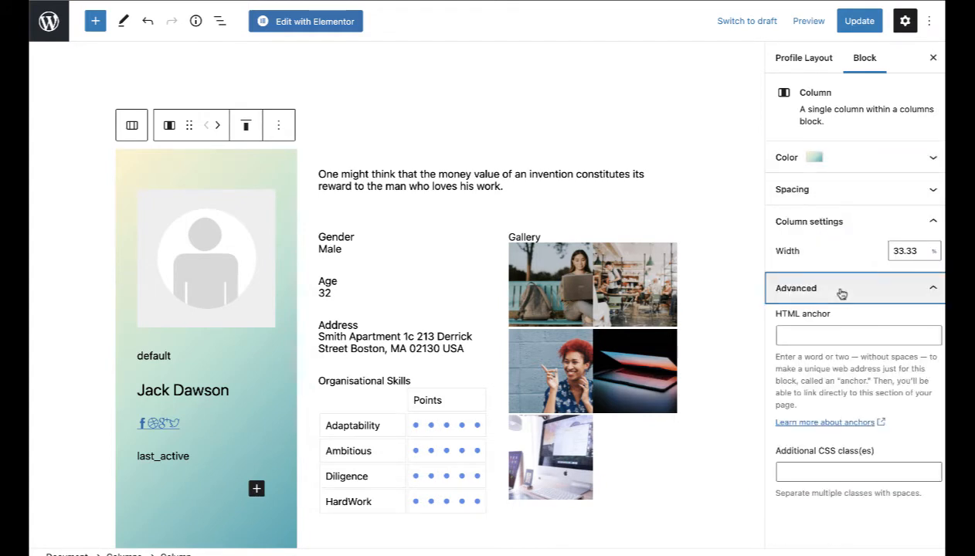
{"action": "left_click", "coordinate": [820, 195]}
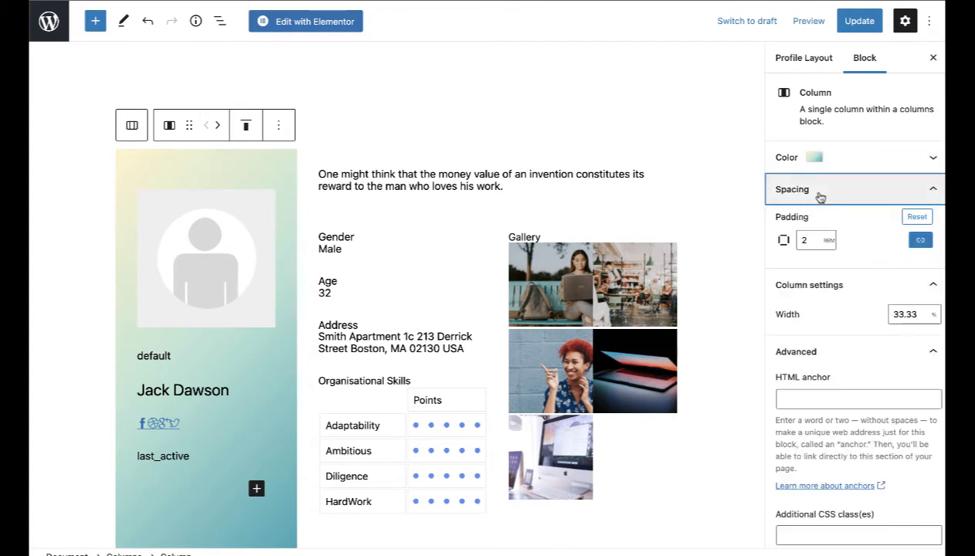
{"action": "scroll", "coordinate": [517, 398], "scroll_direction": "down", "scroll_amount": 2}
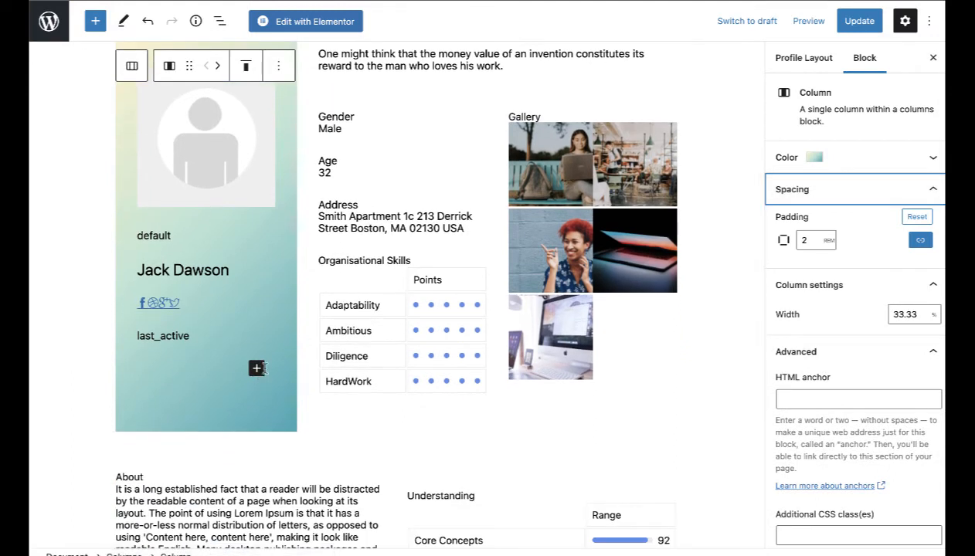
Step: Move last_active up directly under the name, above the social icons, and save the layout
{"action": "left_click", "coordinate": [181, 340]}
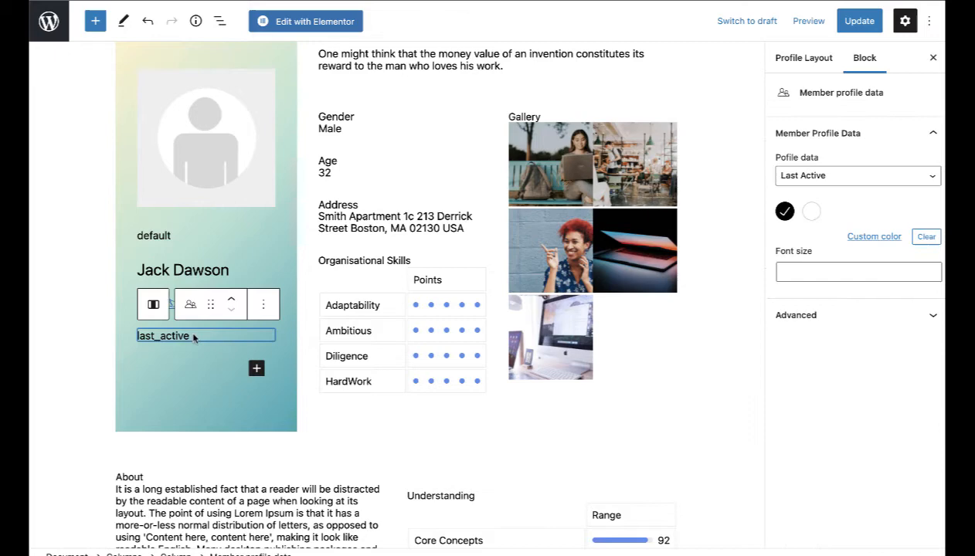
{"action": "left_click", "coordinate": [231, 299]}
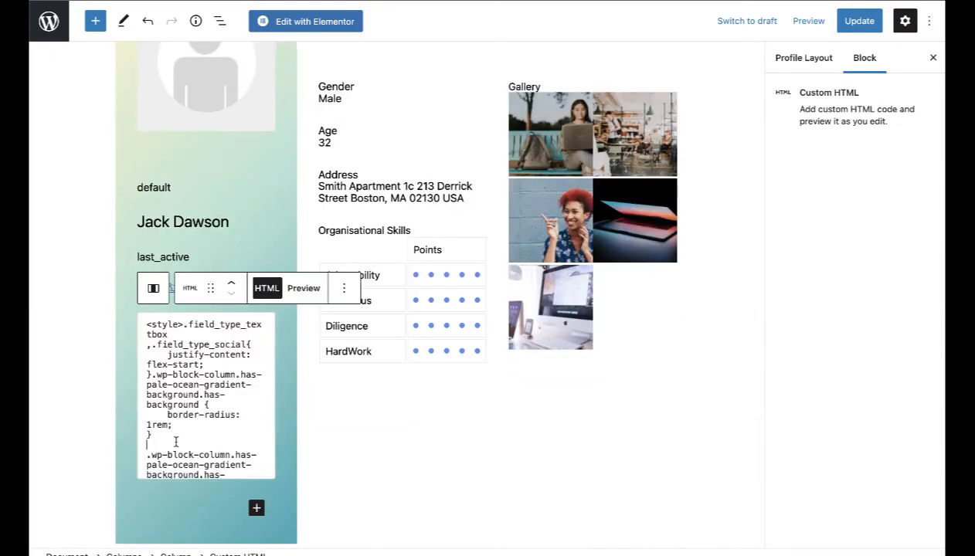
{"action": "scroll", "coordinate": [176, 444], "scroll_direction": "down", "scroll_amount": 4}
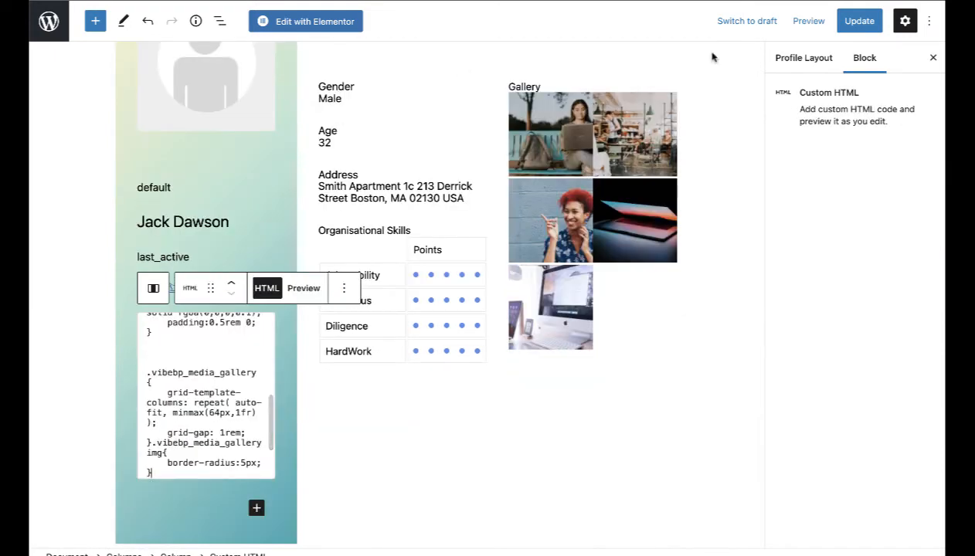
{"action": "left_click", "coordinate": [862, 19]}
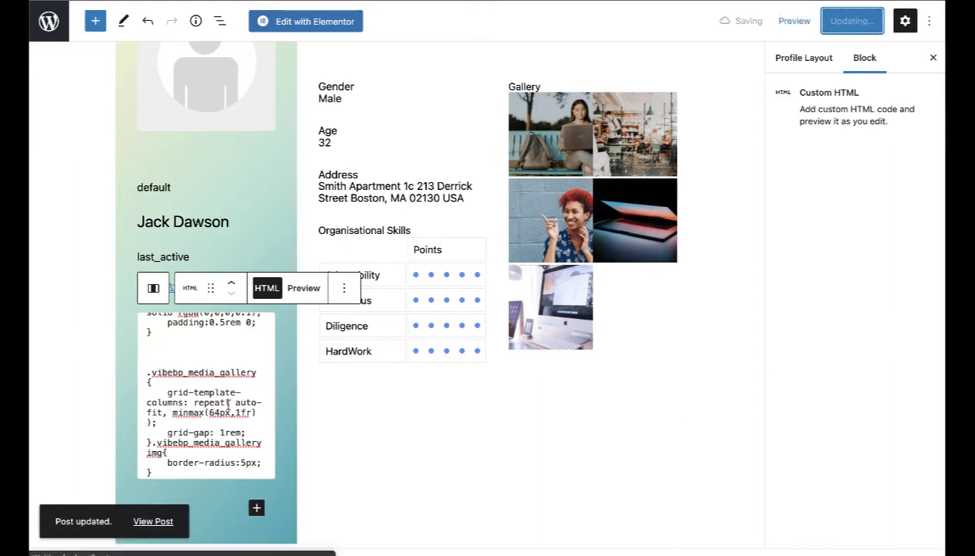
{"action": "scroll", "coordinate": [215, 403], "scroll_direction": "up", "scroll_amount": 10}
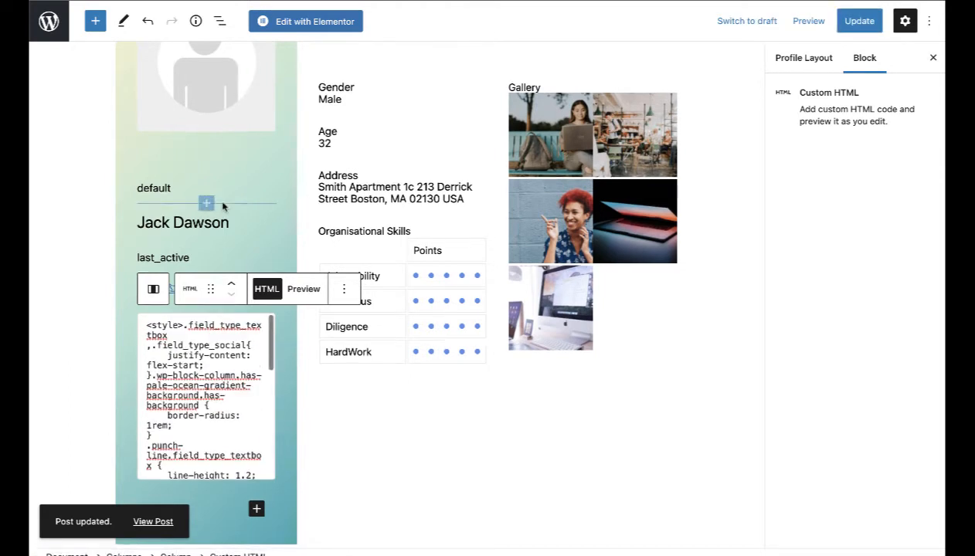
{"action": "scroll", "coordinate": [222, 205], "scroll_direction": "up", "scroll_amount": 3}
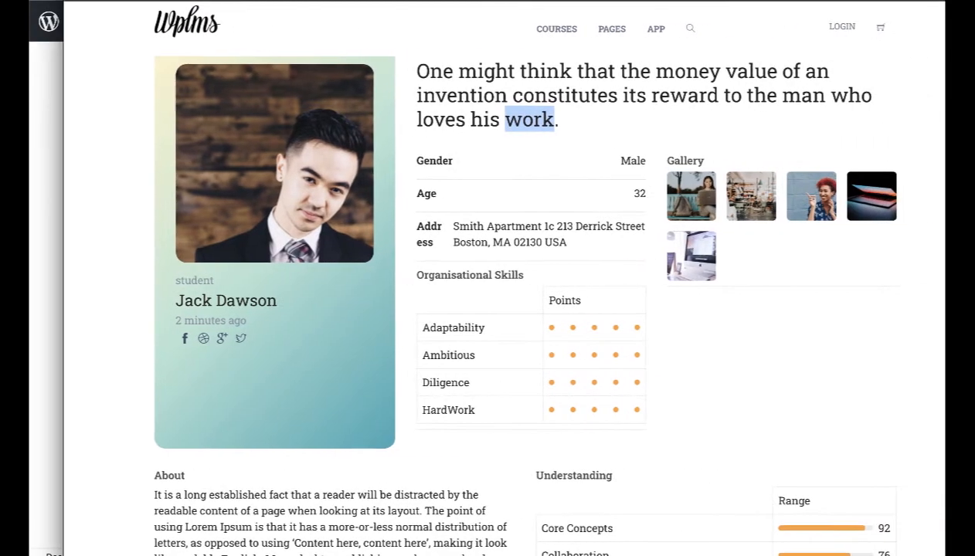
{"action": "scroll", "coordinate": [649, 166], "scroll_direction": "up", "scroll_amount": 2}
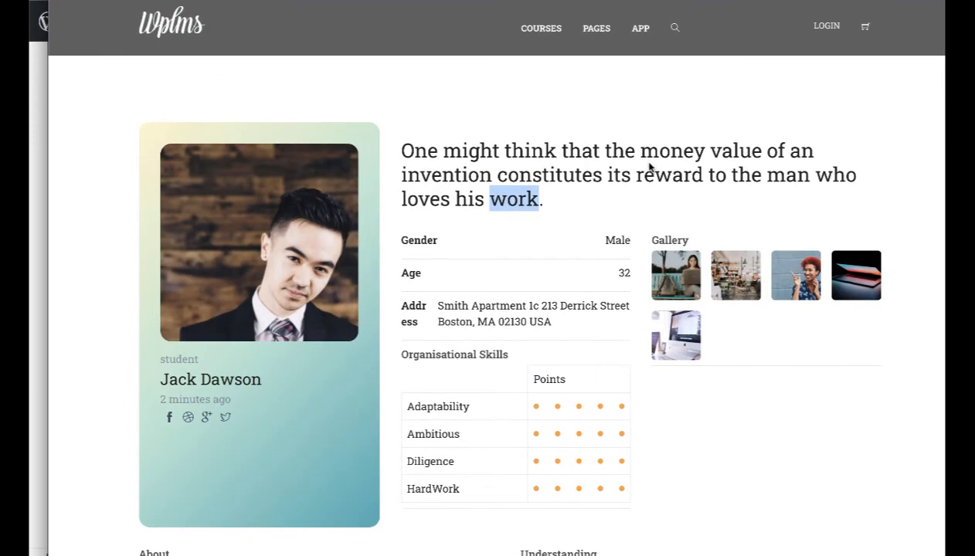
{"action": "left_click", "coordinate": [649, 162]}
{"action": "left_click_drag", "start_coordinate": [397, 152], "coordinate": [537, 207]}
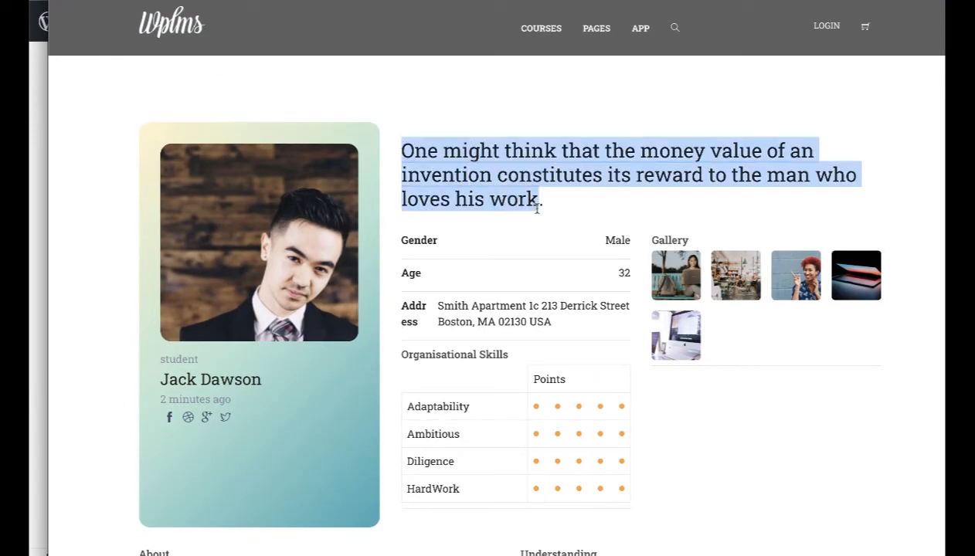
{"action": "scroll", "coordinate": [571, 231], "scroll_direction": "down", "scroll_amount": 2}
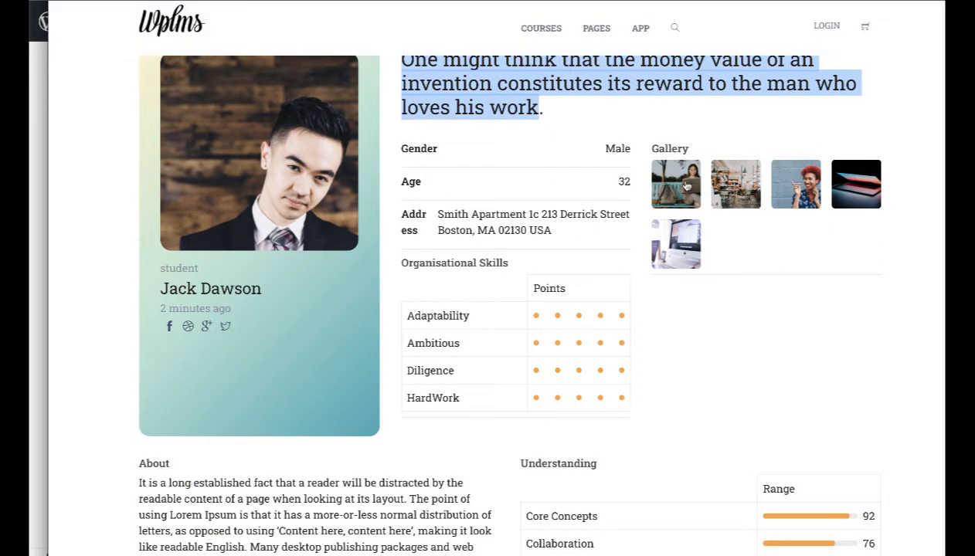
{"action": "left_click", "coordinate": [677, 183]}
{"action": "left_click", "coordinate": [703, 186]}
{"action": "left_click", "coordinate": [796, 190]}
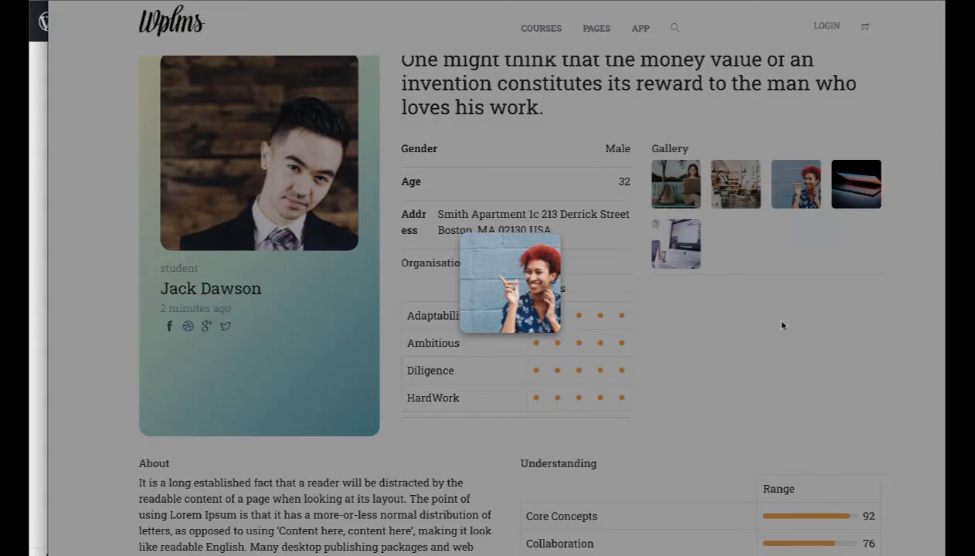
{"action": "scroll", "coordinate": [781, 325], "scroll_direction": "down", "scroll_amount": 3}
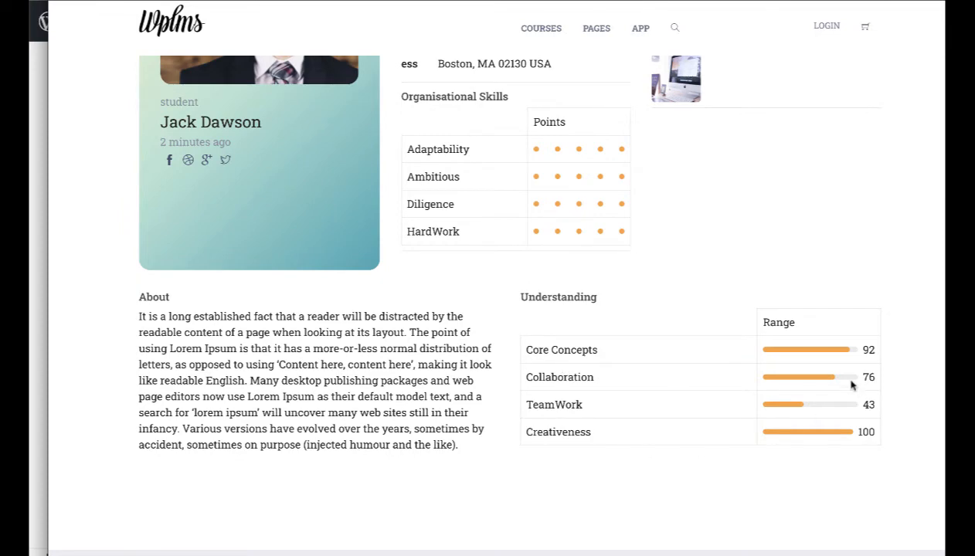
{"action": "scroll", "coordinate": [711, 413], "scroll_direction": "up", "scroll_amount": 1}
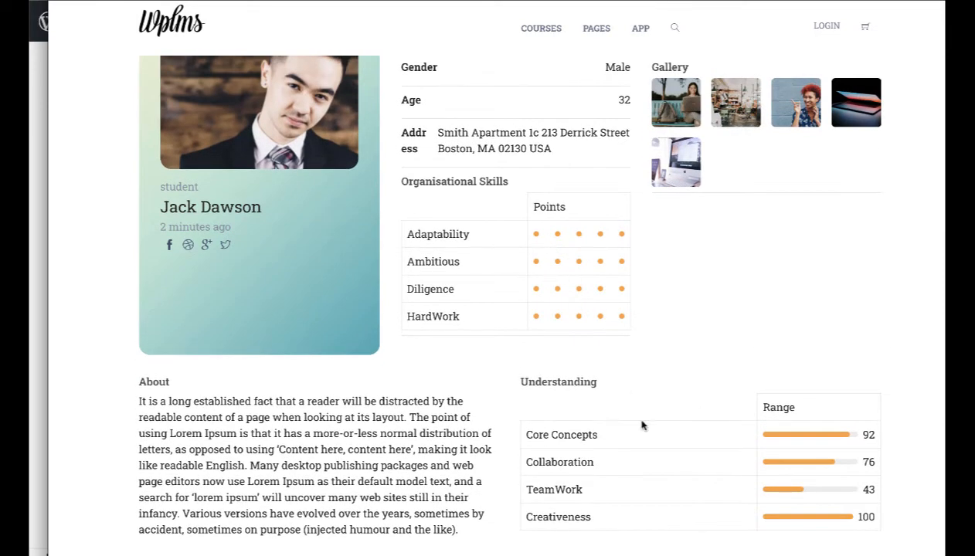
{"action": "scroll", "coordinate": [641, 424], "scroll_direction": "down", "scroll_amount": 1}
{"action": "left_click_drag", "start_coordinate": [274, 397], "coordinate": [461, 525]}
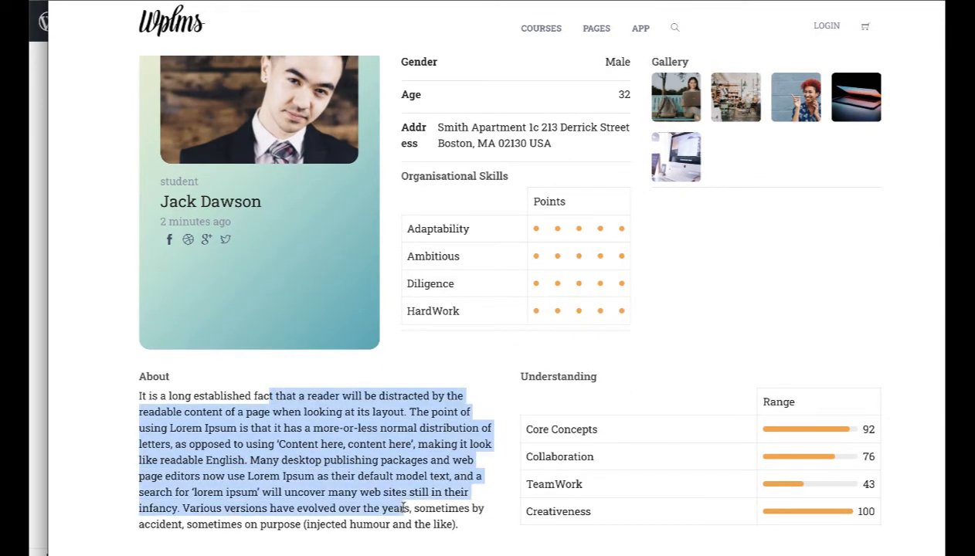
{"action": "left_click", "coordinate": [404, 410]}
{"action": "scroll", "coordinate": [401, 425], "scroll_direction": "up", "scroll_amount": 2}
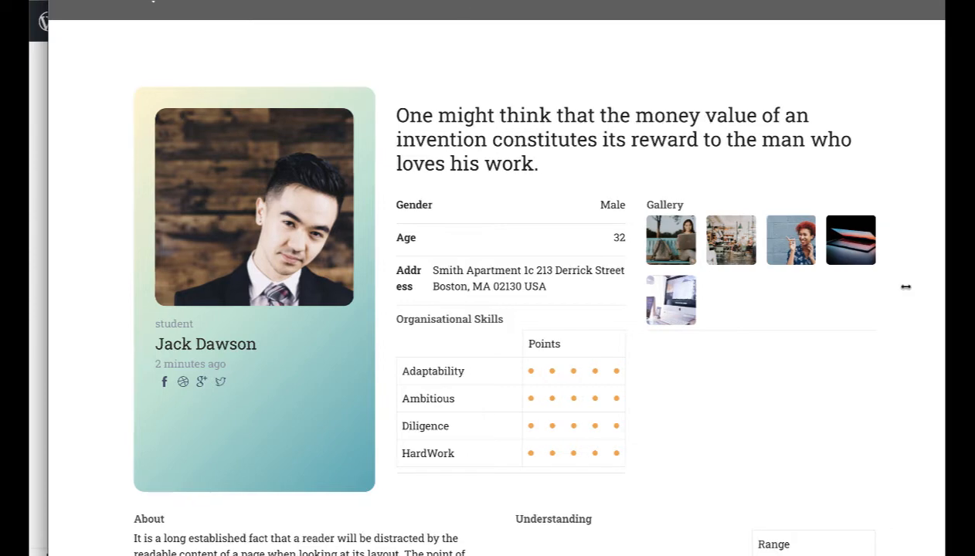
{"action": "left_click_drag", "start_coordinate": [944, 283], "coordinate": [382, 260]}
{"action": "scroll", "coordinate": [230, 257], "scroll_direction": "down", "scroll_amount": 3}
{"action": "scroll", "coordinate": [230, 257], "scroll_direction": "down", "scroll_amount": 10}
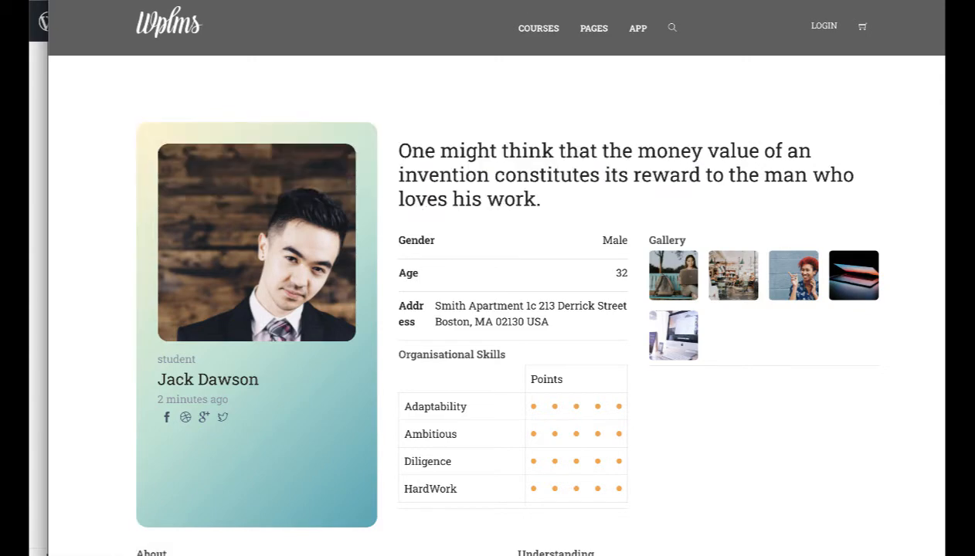
{"action": "left_click_drag", "start_coordinate": [154, 1], "coordinate": [470, 1]}
{"action": "left_click", "coordinate": [35, 163]}
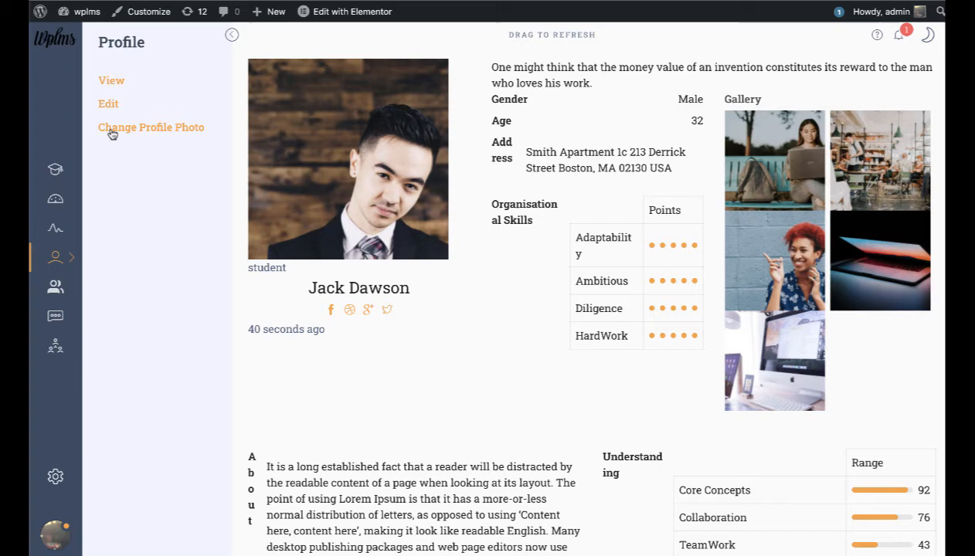
Step: Check the profile on the WPLMS site by switching between its Edit and View pages
{"action": "left_click", "coordinate": [108, 102]}
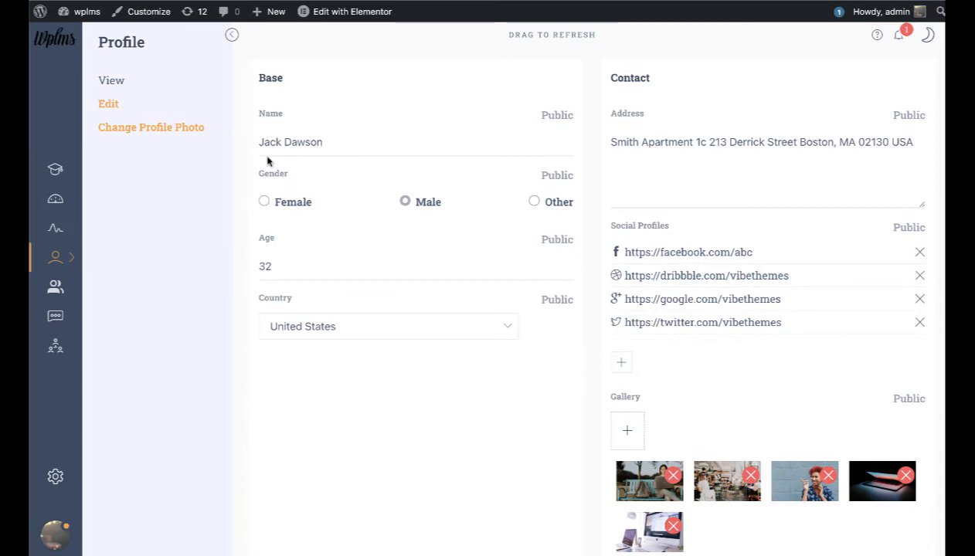
{"action": "left_click", "coordinate": [112, 81]}
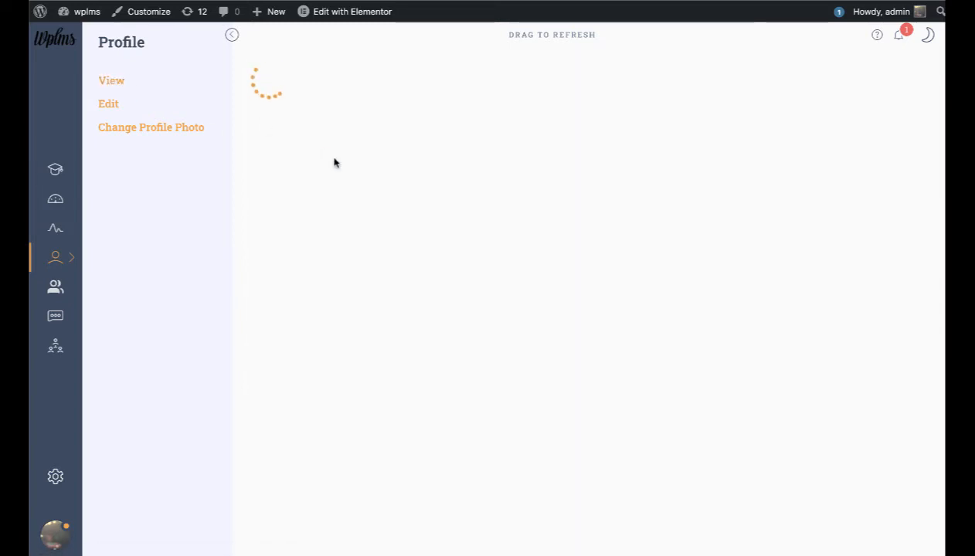
{"action": "scroll", "coordinate": [483, 200], "scroll_direction": "down", "scroll_amount": 5}
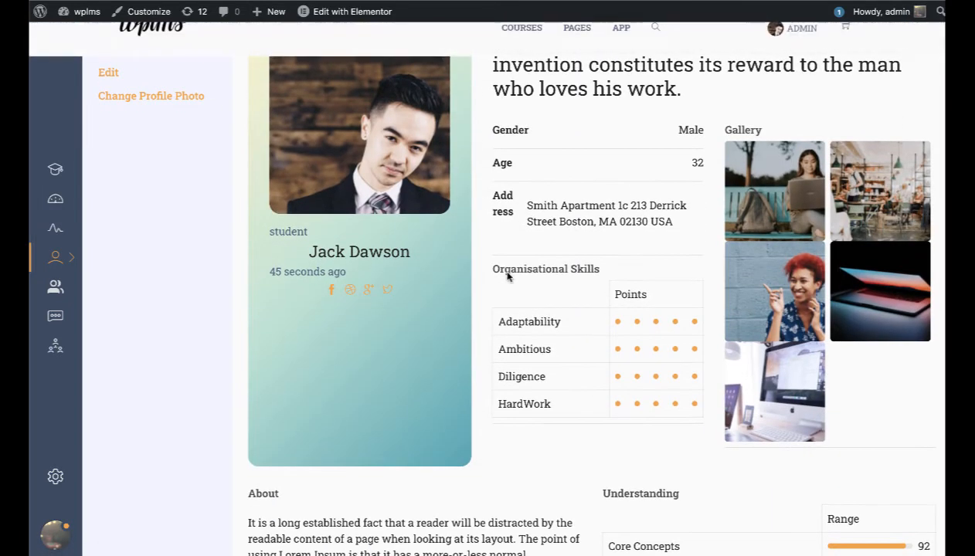
{"action": "scroll", "coordinate": [508, 271], "scroll_direction": "up", "scroll_amount": 5}
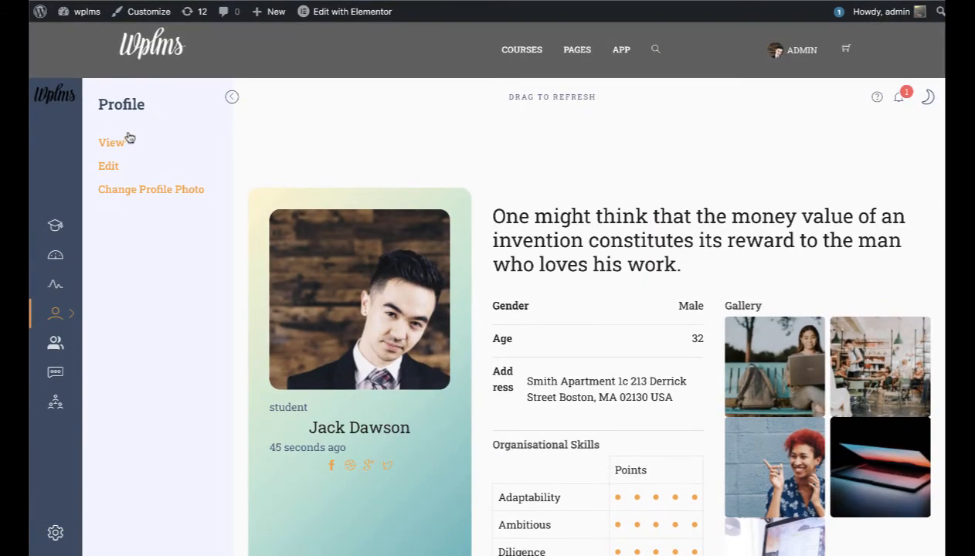
{"action": "left_click", "coordinate": [109, 165]}
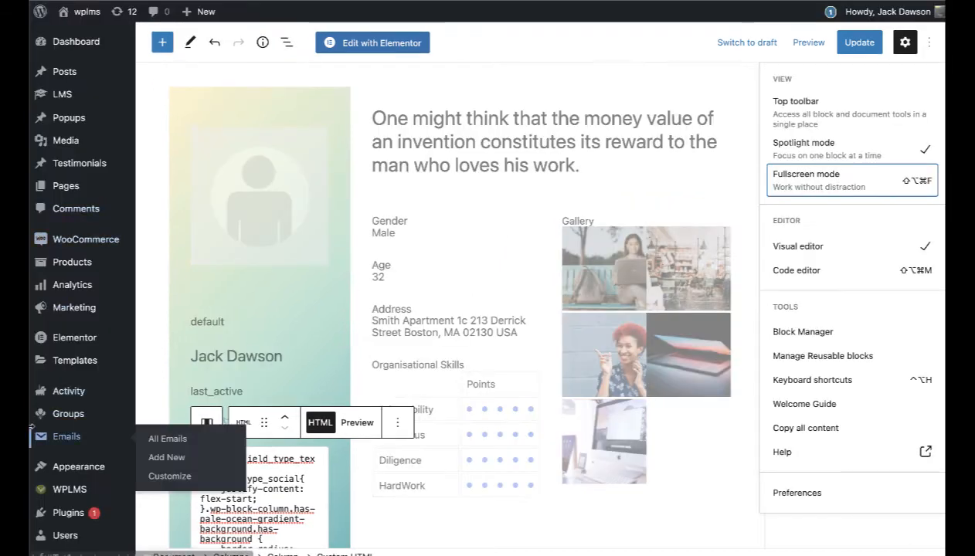
{"action": "scroll", "coordinate": [70, 371], "scroll_direction": "down", "scroll_amount": 3}
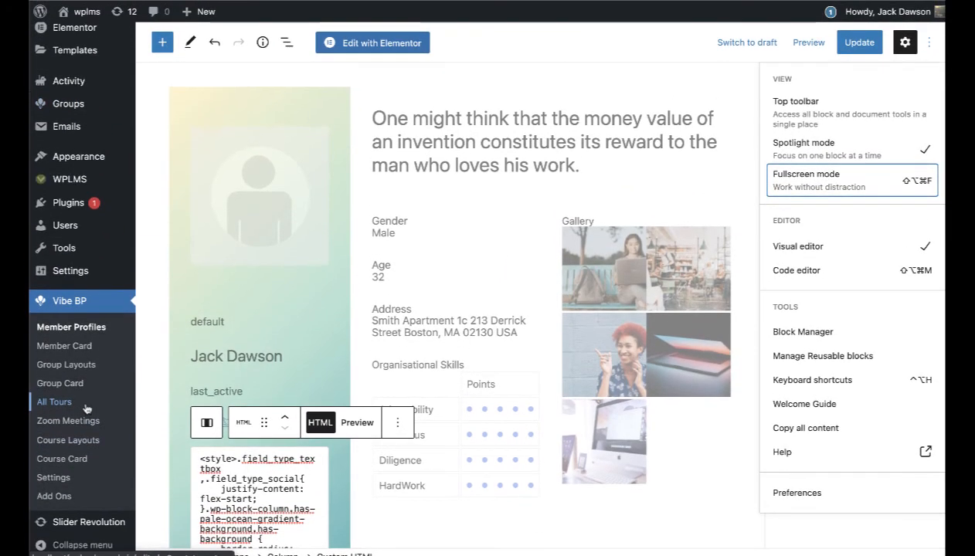
Step: Create a new member profile layout titled 'Parent Profile', fixing the capital R
{"action": "left_click", "coordinate": [58, 329]}
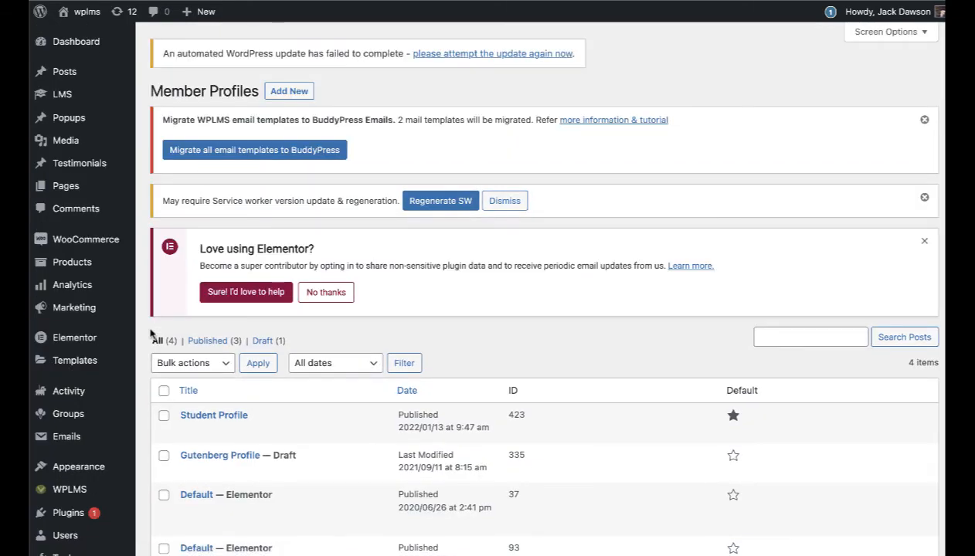
{"action": "scroll", "coordinate": [506, 237], "scroll_direction": "down", "scroll_amount": 2}
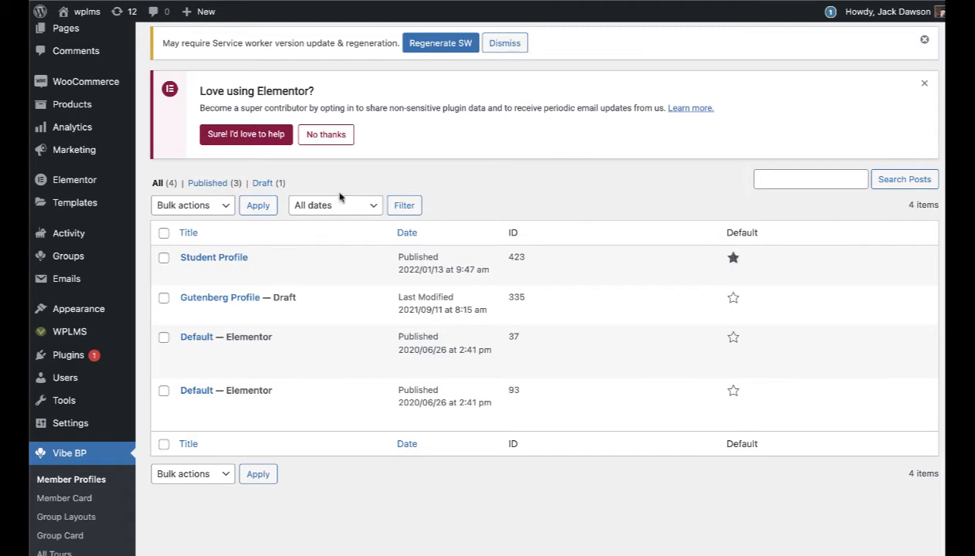
{"action": "scroll", "coordinate": [337, 195], "scroll_direction": "up", "scroll_amount": 2}
{"action": "left_click", "coordinate": [298, 93]}
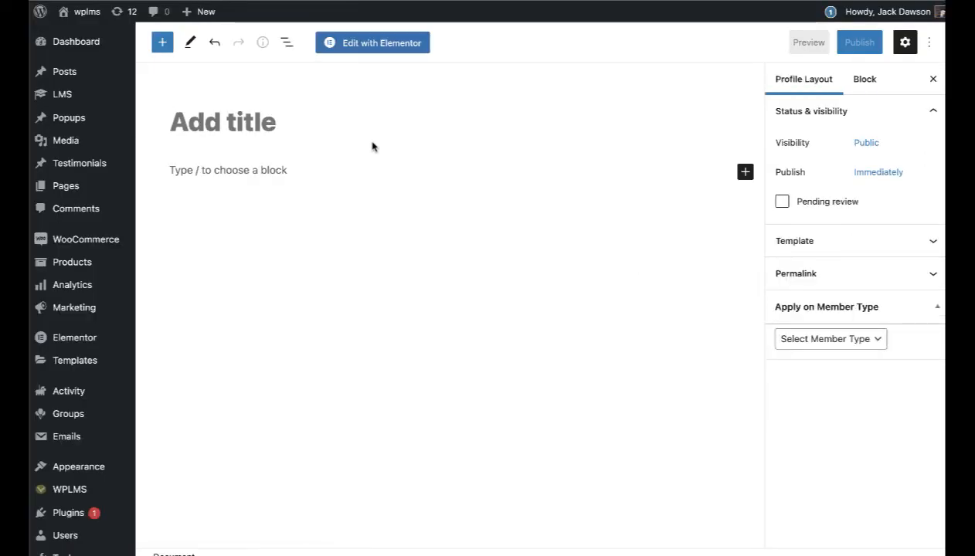
{"action": "left_click", "coordinate": [376, 144]}
{"action": "type", "text": "Parent P"}
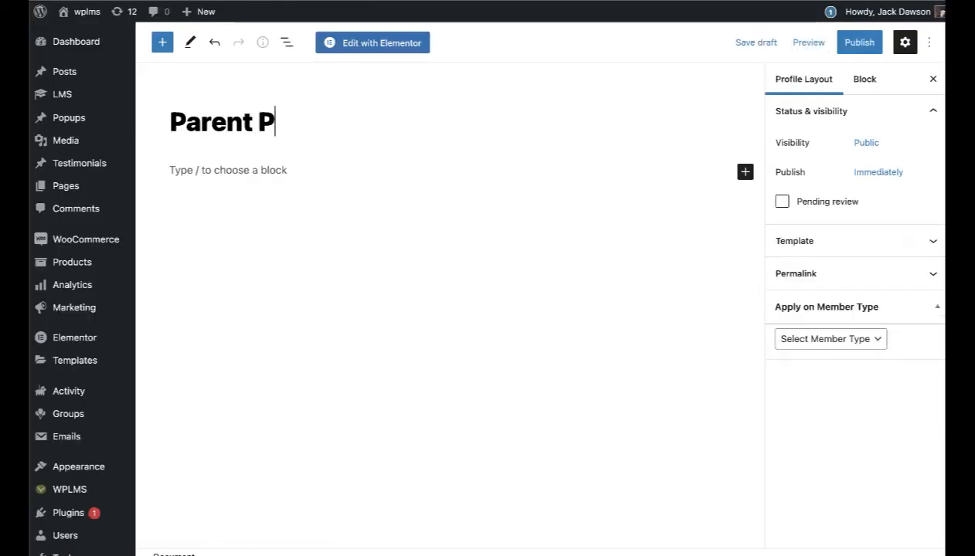
{"action": "type", "text": "Rofile"}
{"action": "key", "text": "Left"}
{"action": "key", "text": "Left"}
{"action": "key", "text": "Left"}
{"action": "key", "text": "Left"}
{"action": "key", "text": "Left"}
{"action": "key", "text": "Left"}
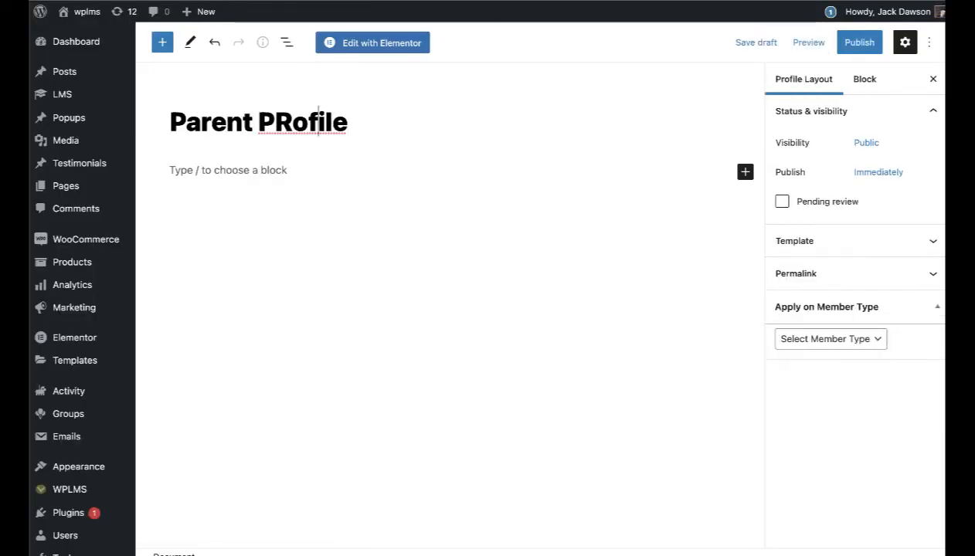
{"action": "key", "text": "Delete"}
{"action": "type", "text": "r"}
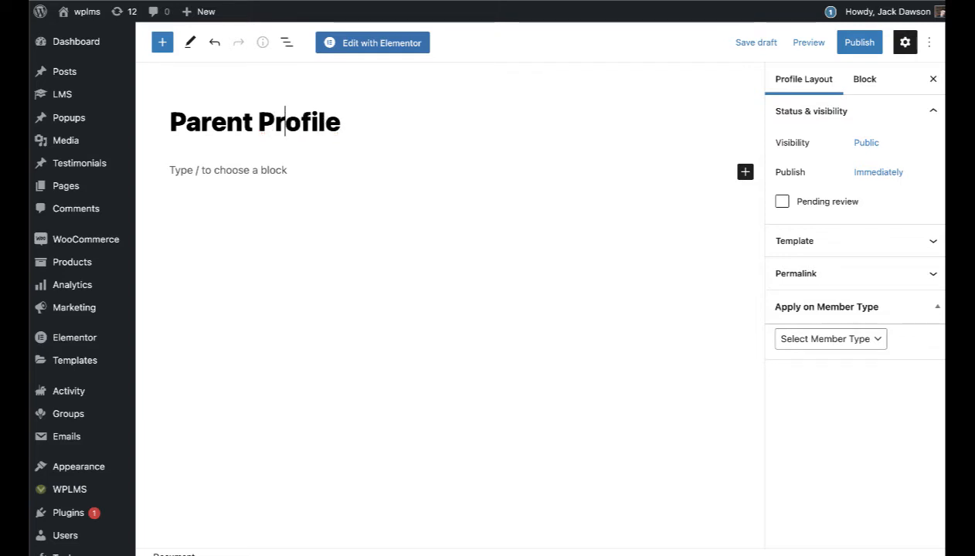
Step: Apply the layout to the Parents member type and publish it
{"action": "left_click", "coordinate": [830, 338]}
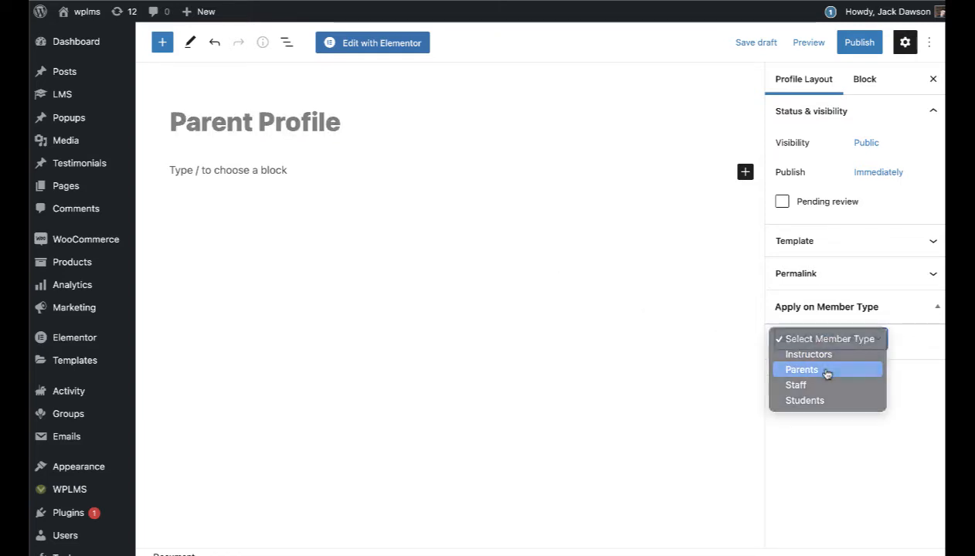
{"action": "left_click", "coordinate": [829, 372]}
{"action": "left_click", "coordinate": [859, 41]}
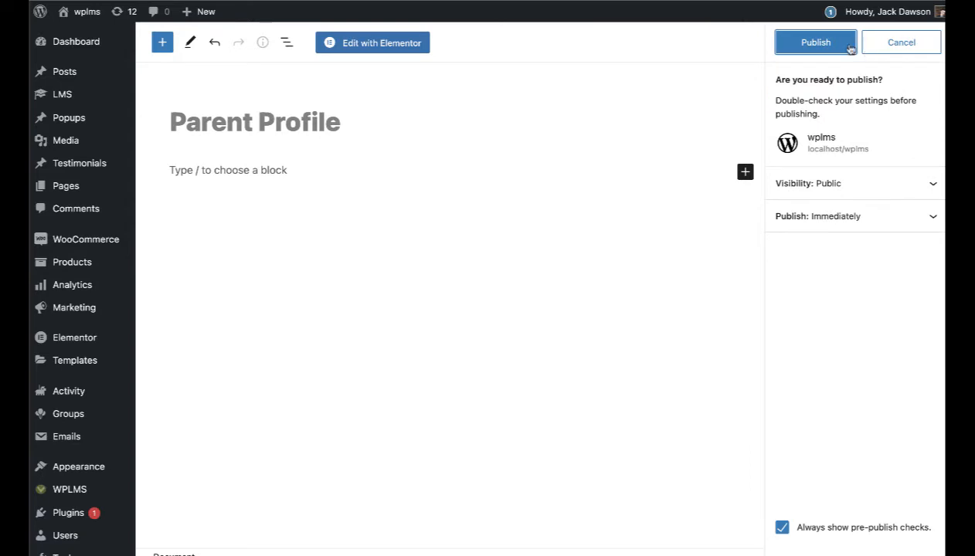
{"action": "left_click", "coordinate": [833, 42]}
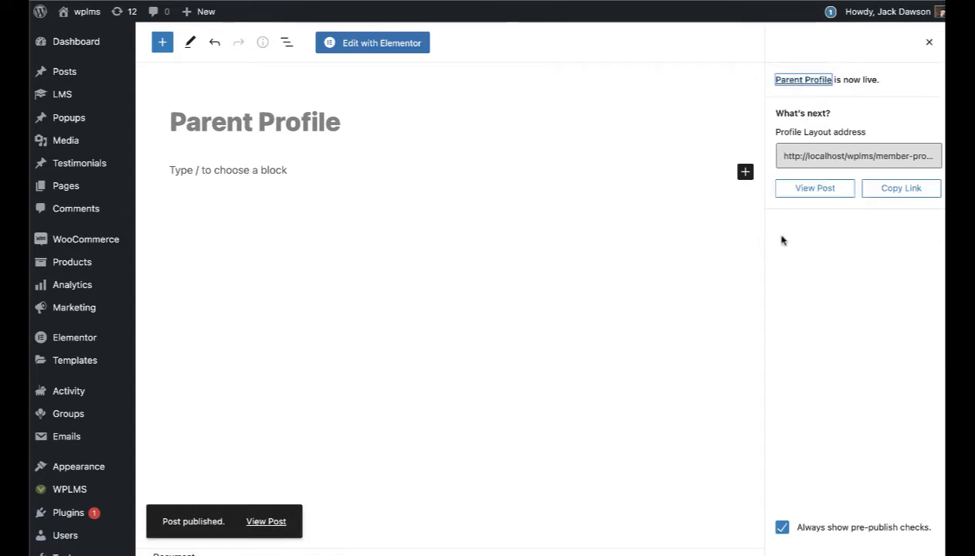
{"action": "scroll", "coordinate": [380, 222], "scroll_direction": "down", "scroll_amount": 1}
{"action": "scroll", "coordinate": [380, 221], "scroll_direction": "down", "scroll_amount": 4}
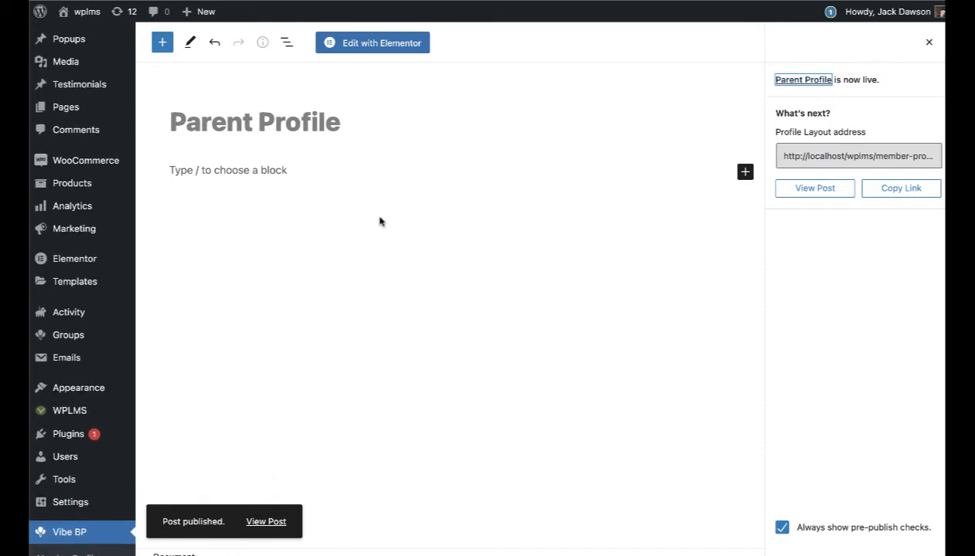
{"action": "left_click", "coordinate": [326, 122]}
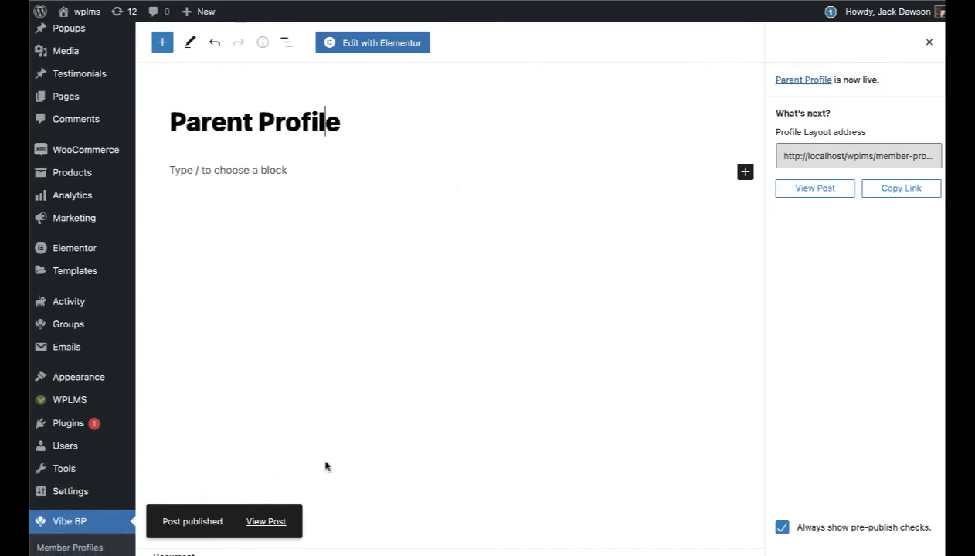
{"action": "scroll", "coordinate": [190, 459], "scroll_direction": "down", "scroll_amount": 10}
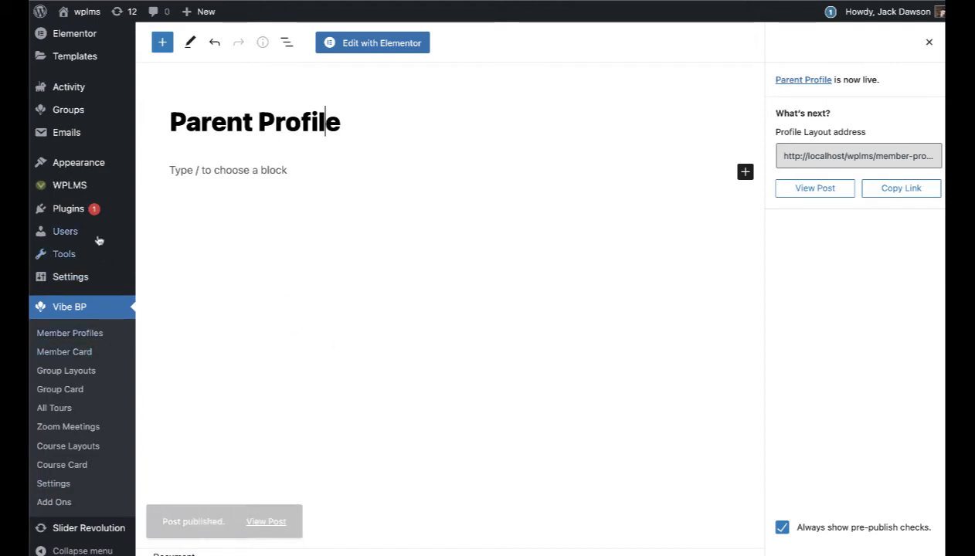
{"action": "mouse_move", "coordinate": [91, 230]}
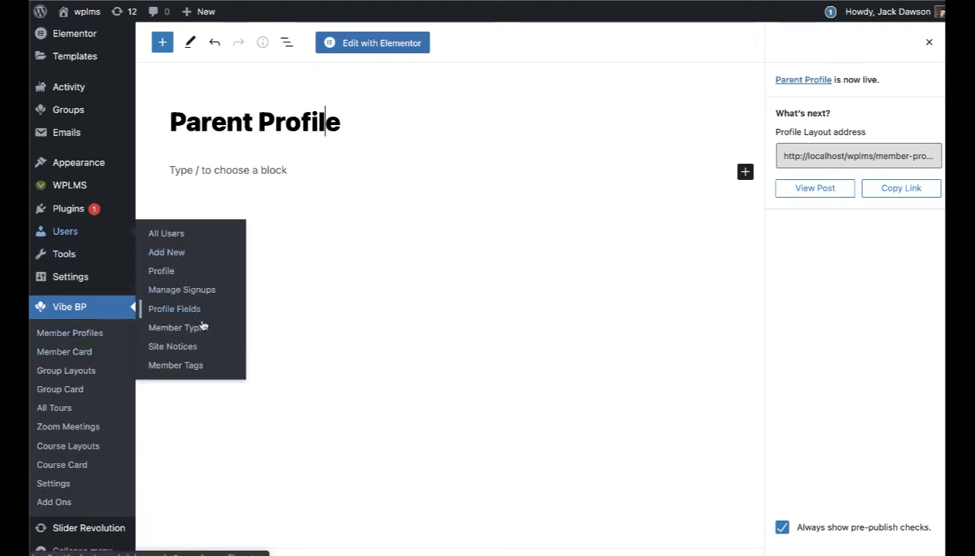
Step: In your own profile's Extended Profile, tick Parent, untick student and update the profile
{"action": "left_click", "coordinate": [162, 272]}
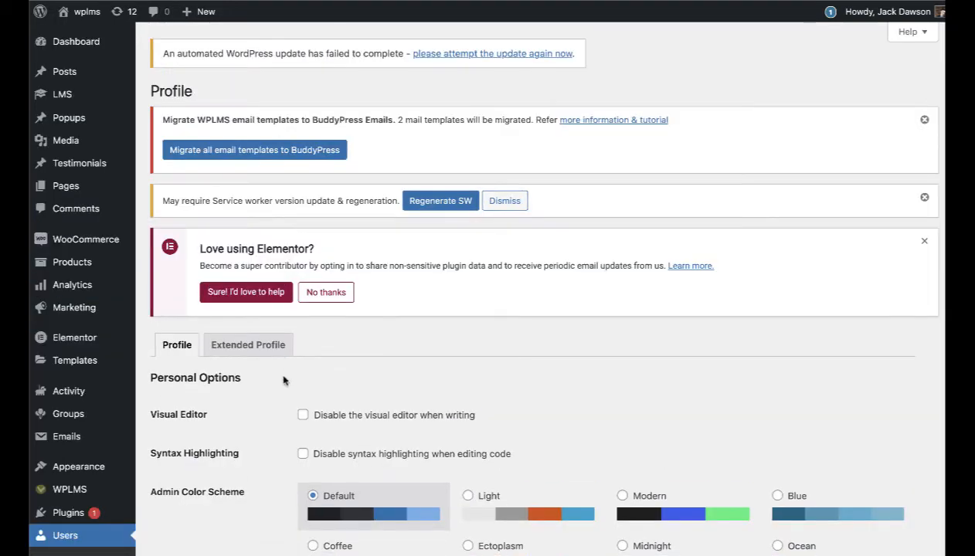
{"action": "left_click", "coordinate": [240, 352]}
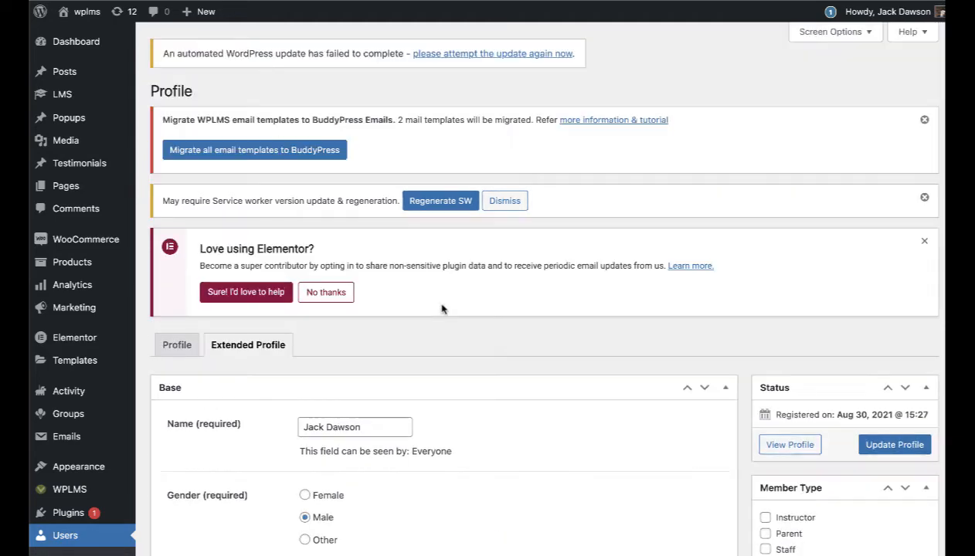
{"action": "scroll", "coordinate": [601, 309], "scroll_direction": "down", "scroll_amount": 1}
{"action": "scroll", "coordinate": [601, 308], "scroll_direction": "down", "scroll_amount": 2}
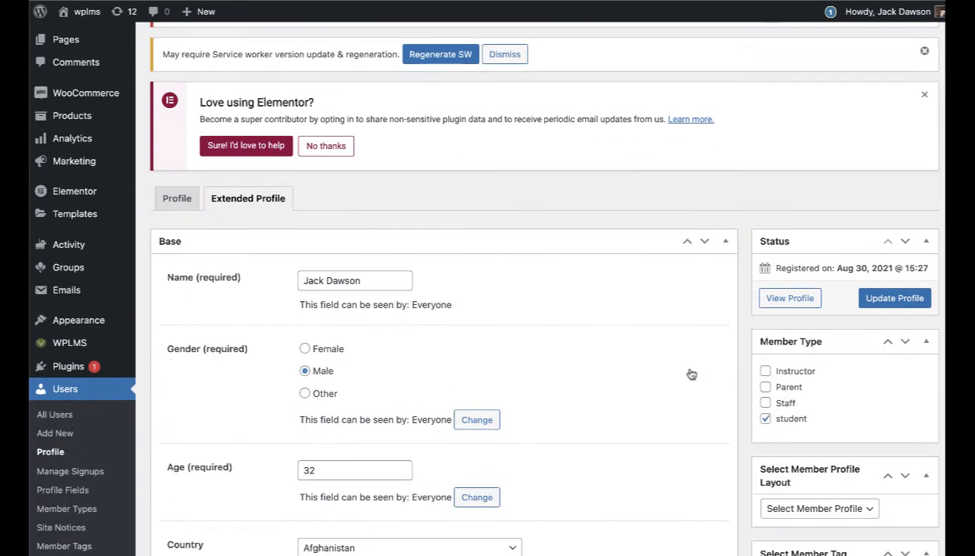
{"action": "left_click", "coordinate": [765, 387]}
{"action": "left_click", "coordinate": [765, 419]}
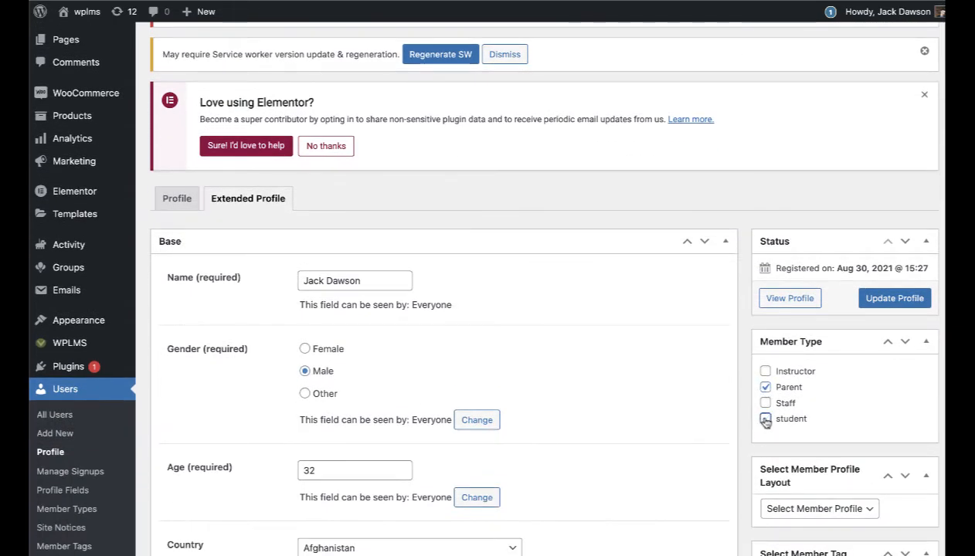
{"action": "left_click", "coordinate": [881, 306]}
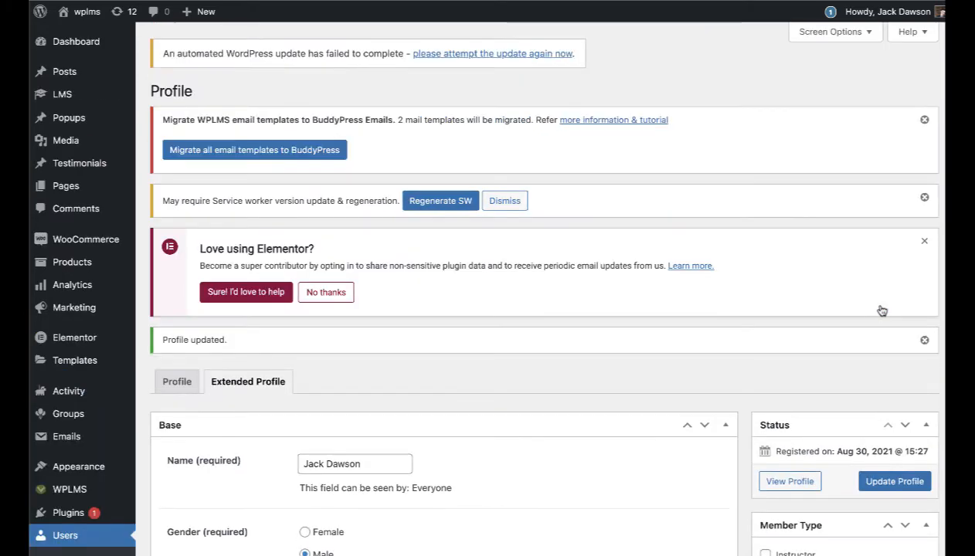
Step: Refresh the front-end profile, set Profession to Architect and enter a phone number
{"action": "scroll", "coordinate": [550, 321], "scroll_direction": "down", "scroll_amount": 2}
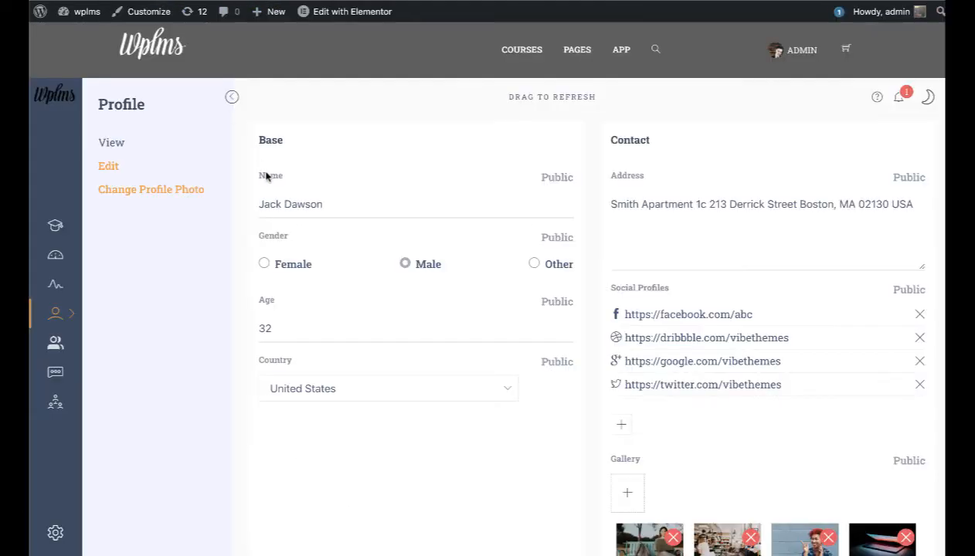
{"action": "left_click_drag", "start_coordinate": [512, 96], "coordinate": [512, 322]}
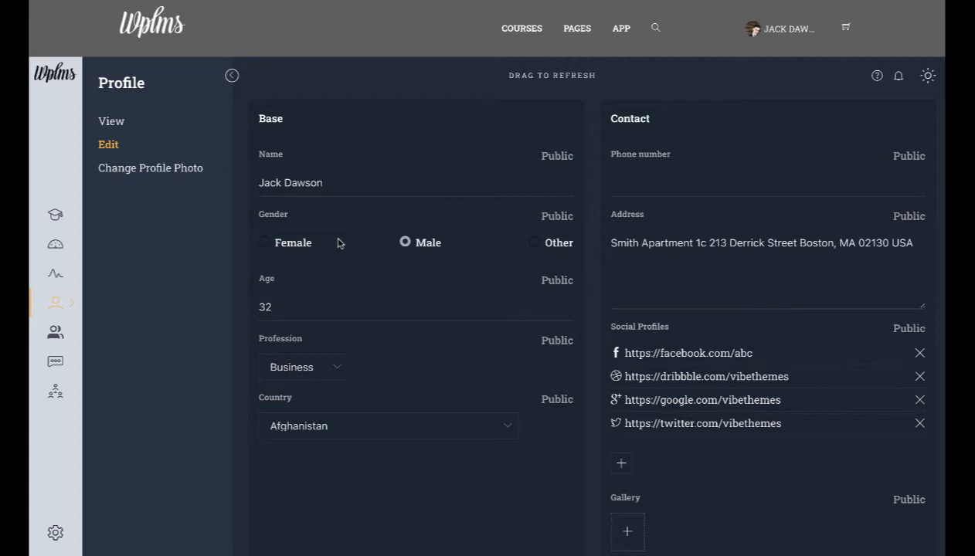
{"action": "left_click", "coordinate": [334, 360]}
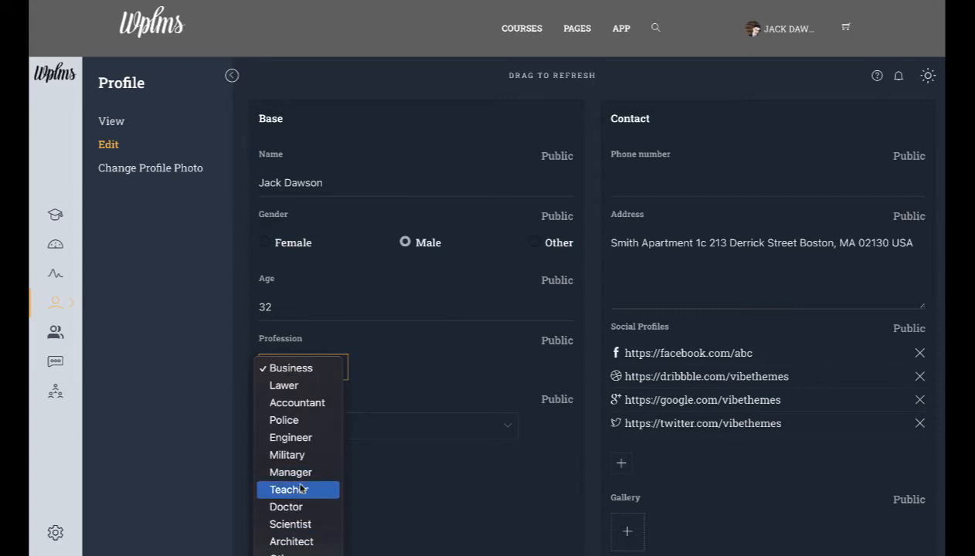
{"action": "left_click", "coordinate": [304, 542]}
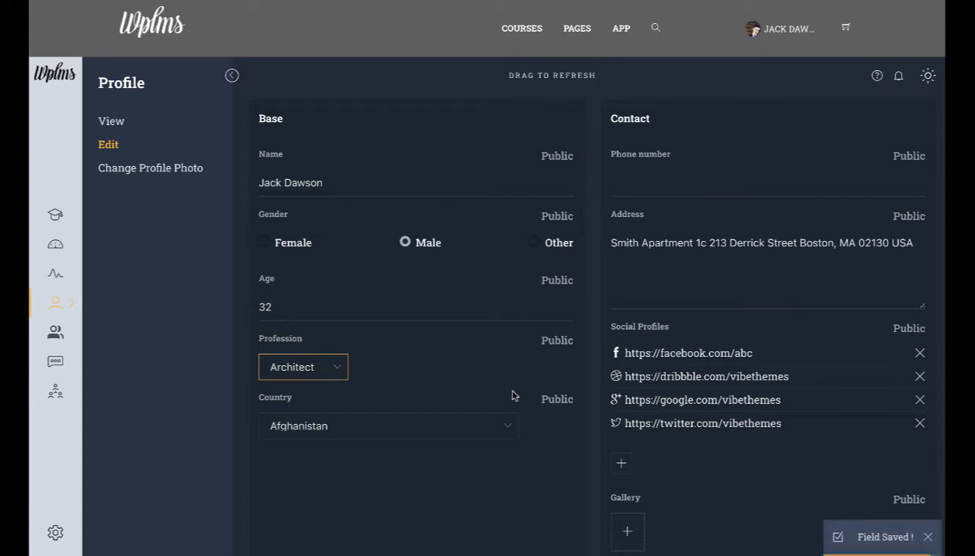
{"action": "left_click", "coordinate": [665, 182]}
{"action": "type", "text": "56565565656"}
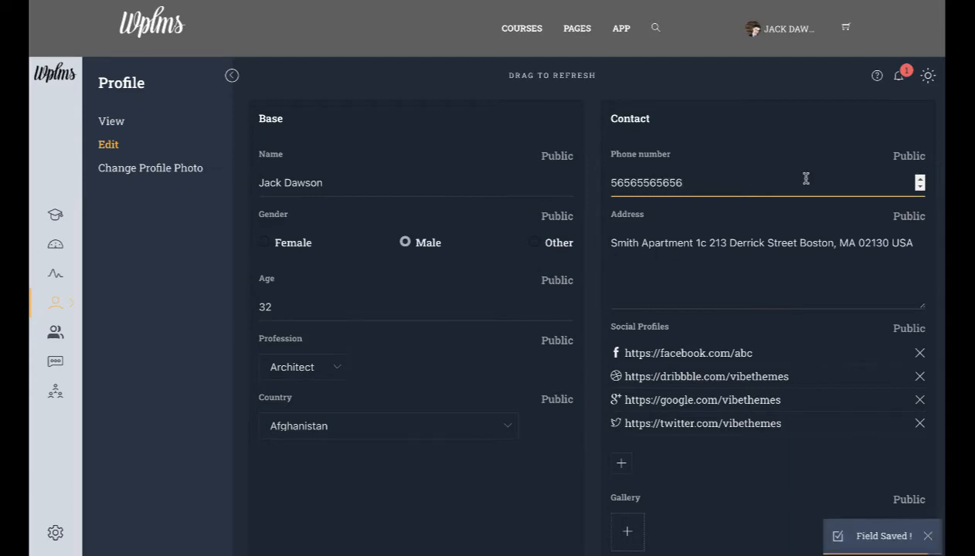
Step: Raise Adaptability to 93, adjust the other skill sliders, and enter Current Position 'General Manager'
{"action": "scroll", "coordinate": [805, 183], "scroll_direction": "down", "scroll_amount": 5}
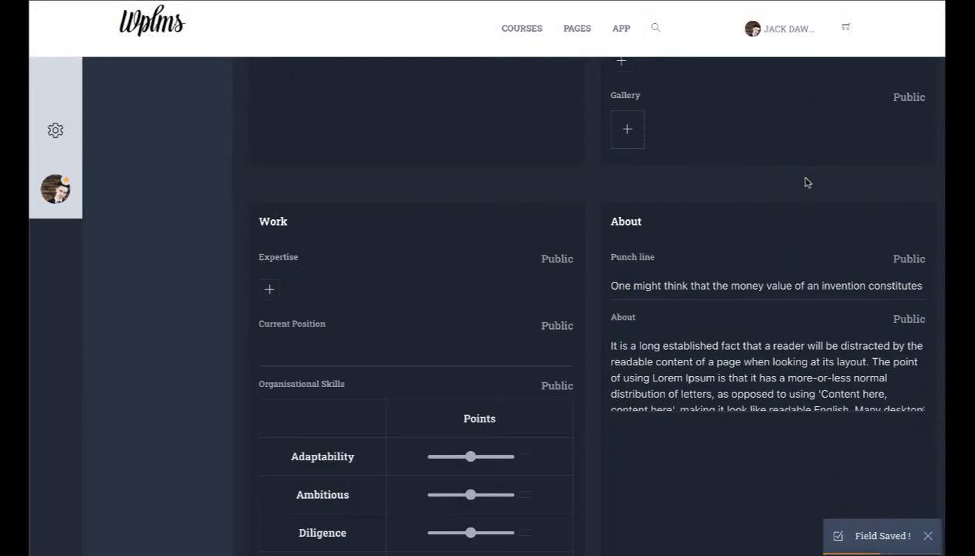
{"action": "scroll", "coordinate": [805, 182], "scroll_direction": "down", "scroll_amount": 5}
{"action": "scroll", "coordinate": [805, 182], "scroll_direction": "up", "scroll_amount": 4}
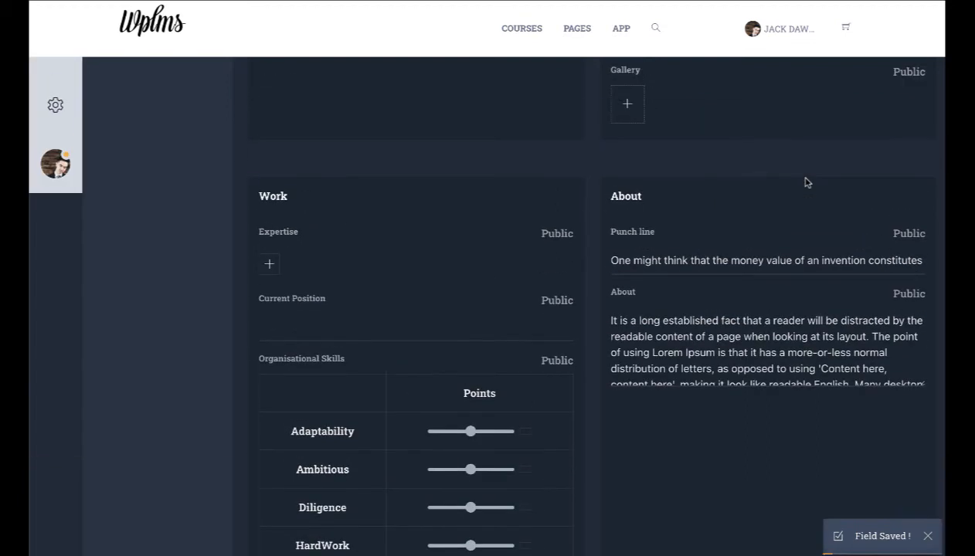
{"action": "left_click_drag", "start_coordinate": [470, 431], "coordinate": [498, 431]}
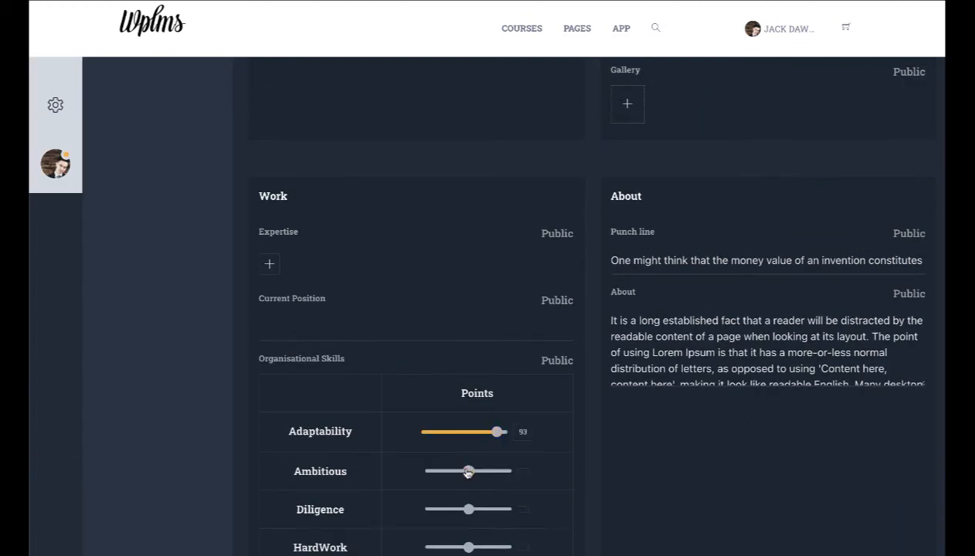
{"action": "left_click_drag", "start_coordinate": [468, 473], "coordinate": [475, 471]}
{"action": "mouse_move", "coordinate": [466, 515]}
{"action": "left_mouse_down"}
{"action": "mouse_move", "coordinate": [445, 516]}
{"action": "mouse_move", "coordinate": [479, 512]}
{"action": "left_mouse_up"}
{"action": "scroll", "coordinate": [443, 517], "scroll_direction": "down", "scroll_amount": 1}
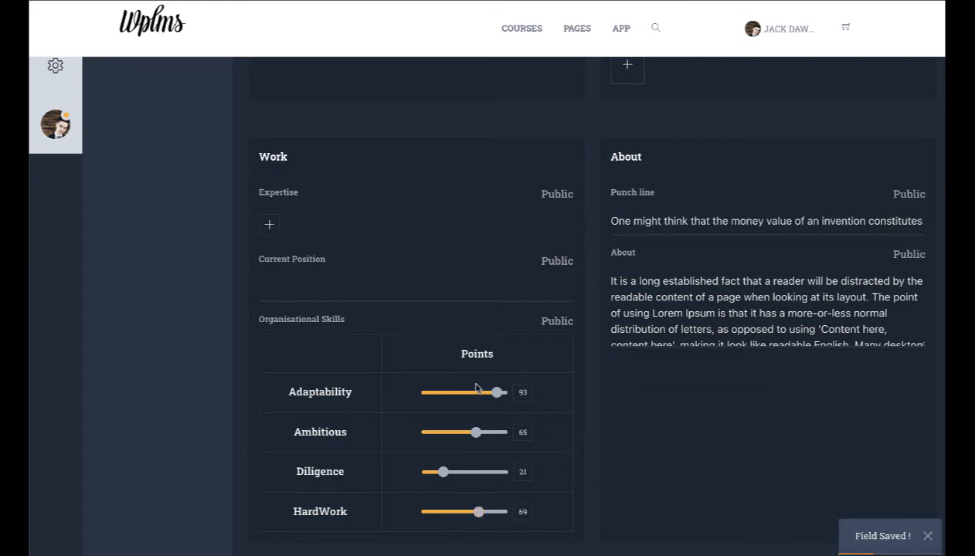
{"action": "left_click", "coordinate": [333, 285]}
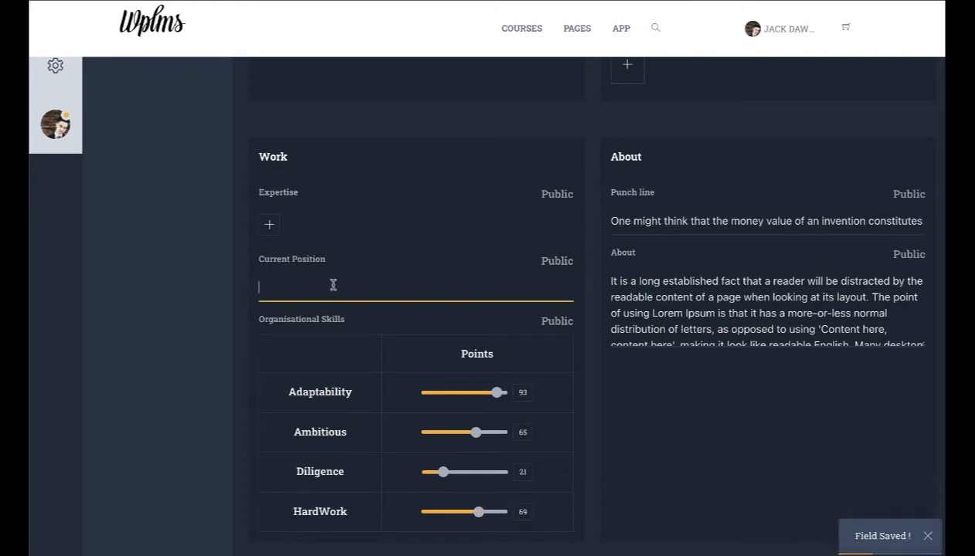
{"action": "type", "text": "General M"}
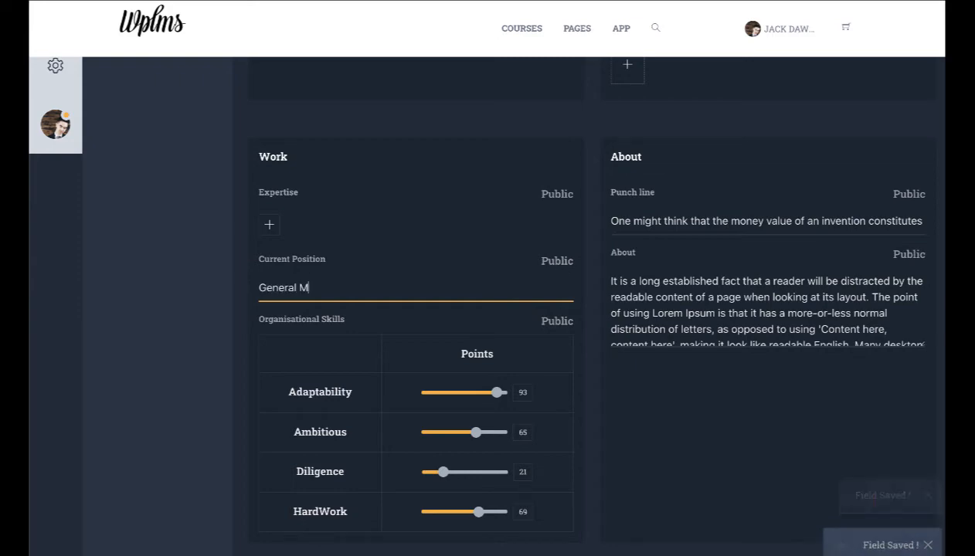
{"action": "type", "text": "anager"}
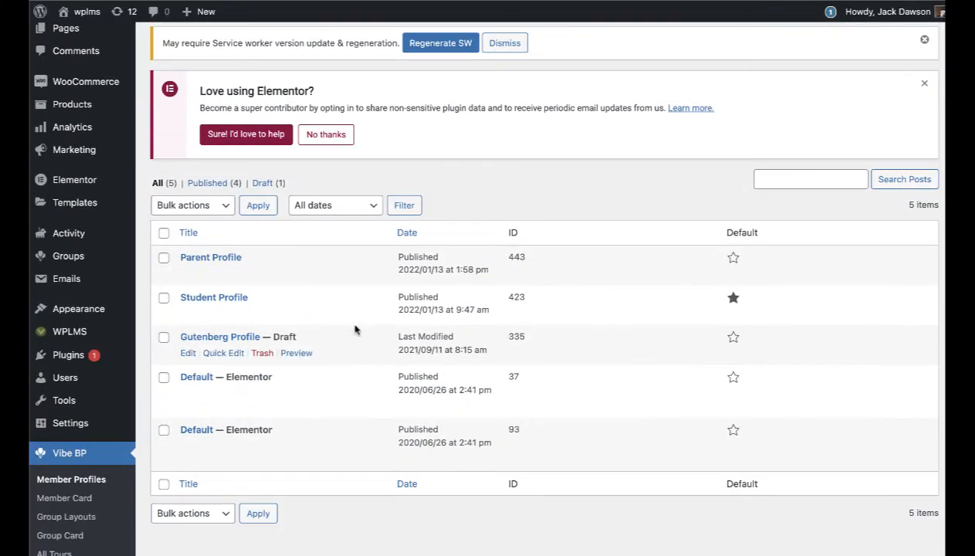
Step: Copy all four blocks of the Student Profile layout to the clipboard
{"action": "left_click", "coordinate": [187, 313]}
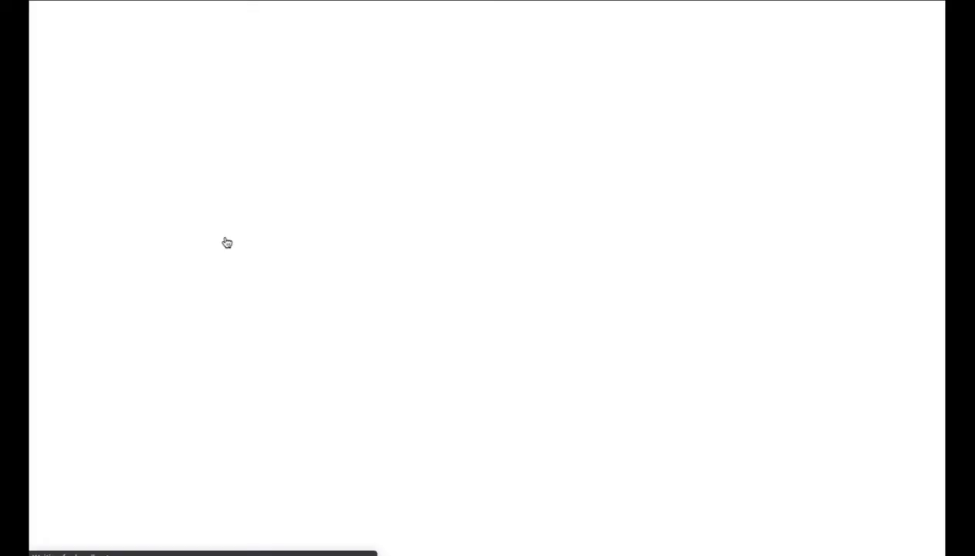
{"action": "left_click", "coordinate": [300, 216]}
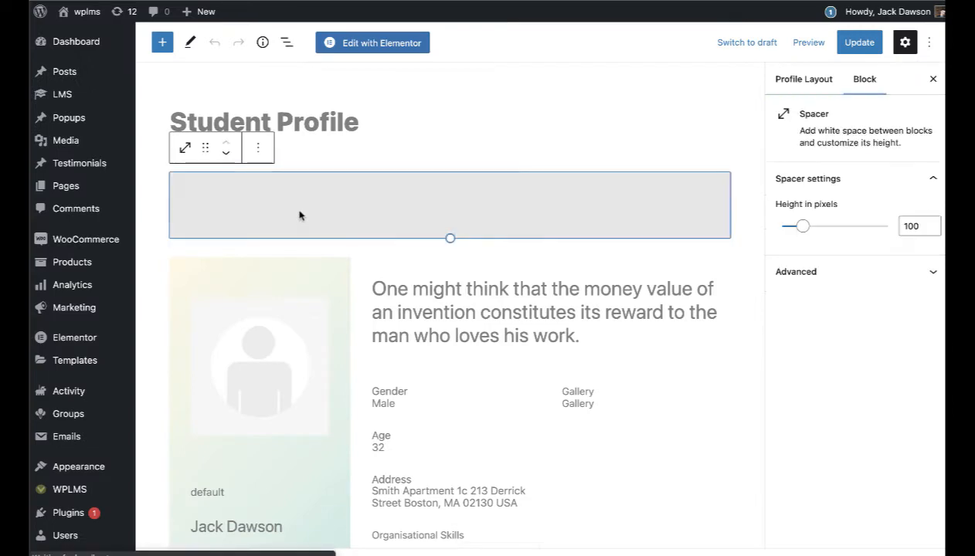
{"action": "scroll", "coordinate": [377, 263], "scroll_direction": "down", "scroll_amount": 3}
{"action": "scroll", "coordinate": [376, 266], "scroll_direction": "down", "scroll_amount": 6}
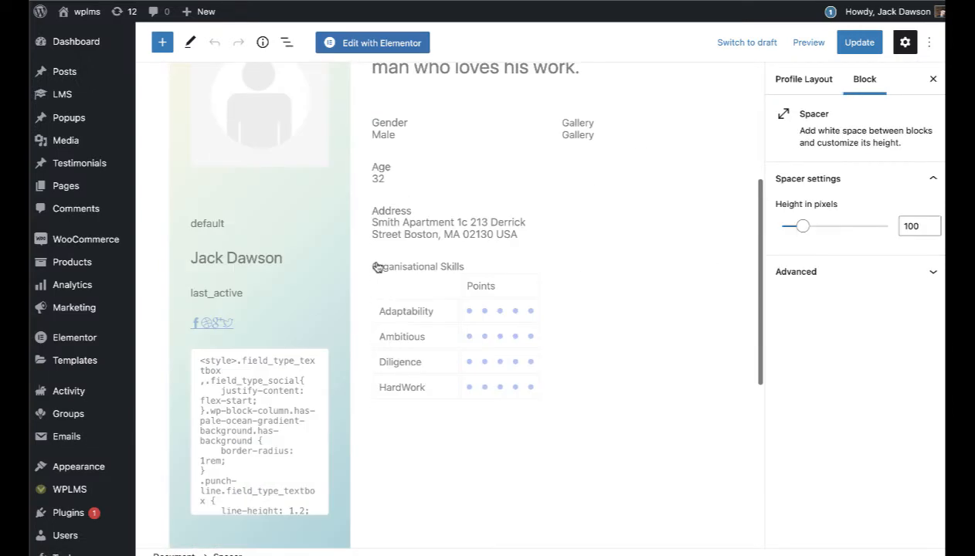
{"action": "key", "text": "ctrl+a"}
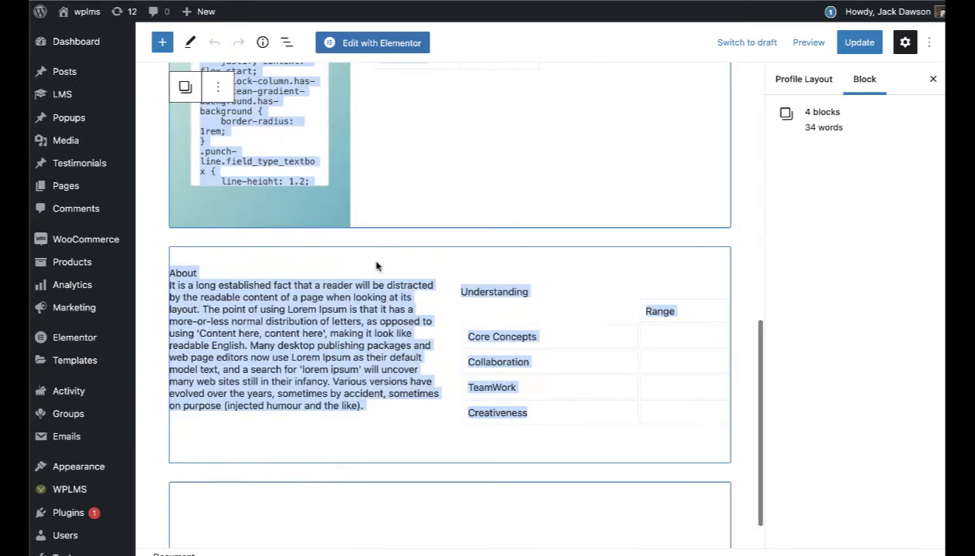
{"action": "right_click", "coordinate": [544, 185]}
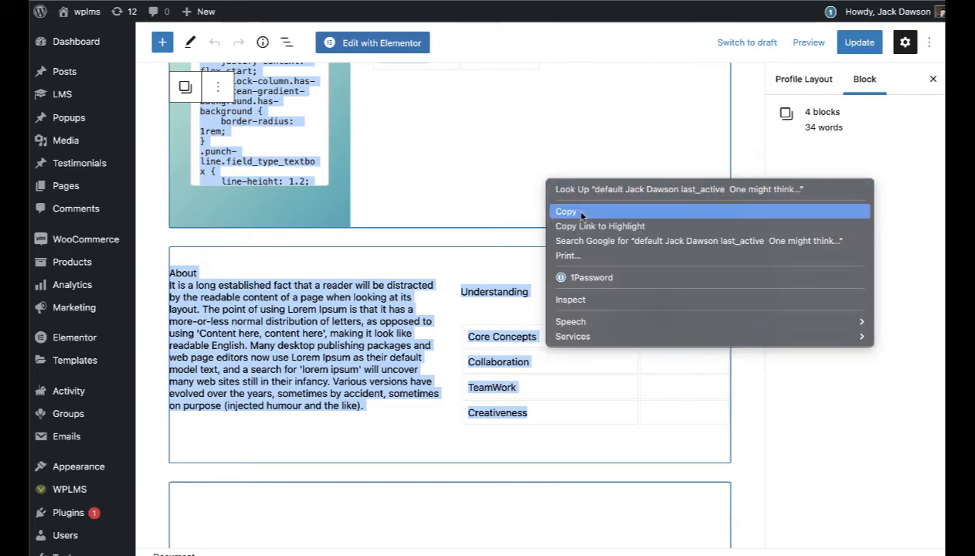
{"action": "left_click", "coordinate": [571, 208]}
Step: Return to the Member Profiles layout list
{"action": "scroll", "coordinate": [572, 243], "scroll_direction": "up", "scroll_amount": 8}
{"action": "scroll", "coordinate": [498, 279], "scroll_direction": "down", "scroll_amount": 8}
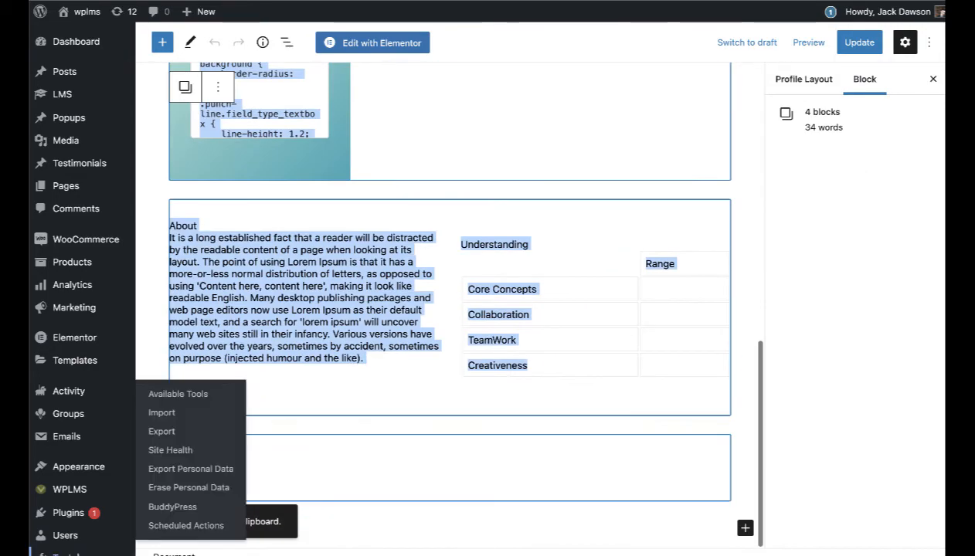
{"action": "scroll", "coordinate": [78, 482], "scroll_direction": "down", "scroll_amount": 4}
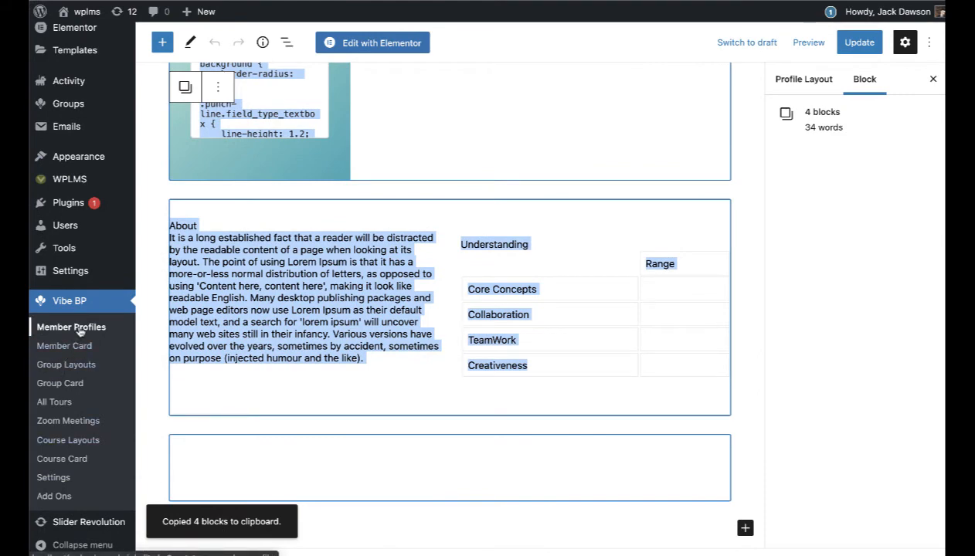
{"action": "left_click", "coordinate": [77, 328]}
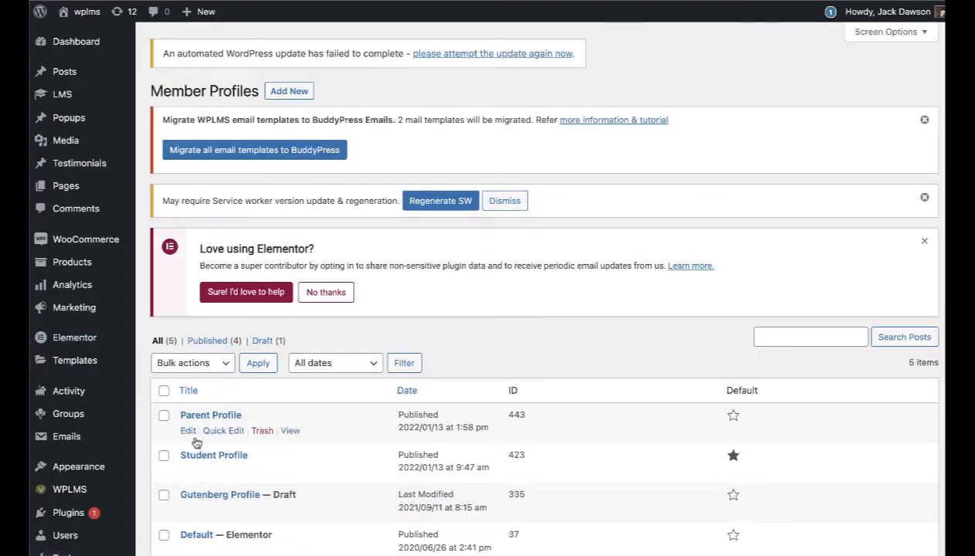
Step: Paste the copied Student Profile blocks into the empty Parent Profile layout
{"action": "left_click", "coordinate": [184, 432]}
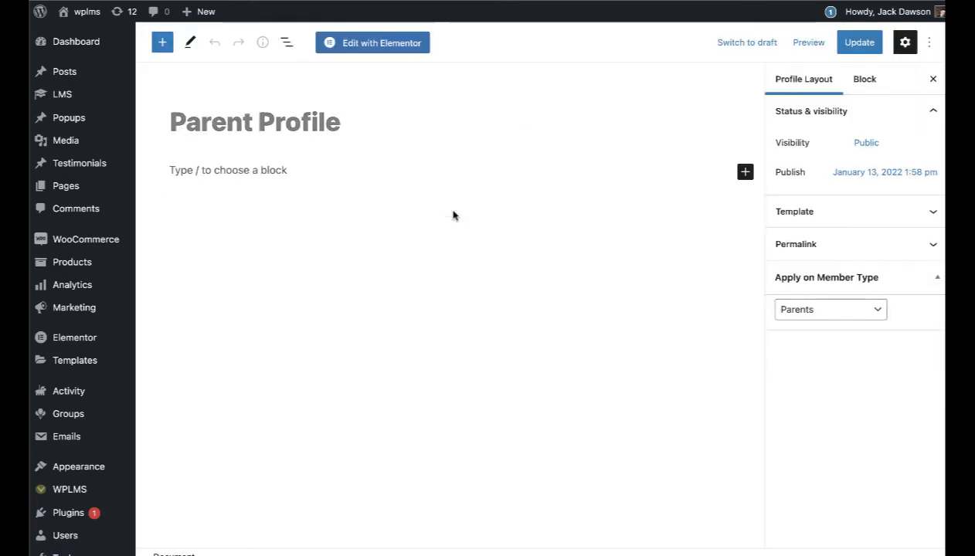
{"action": "left_click", "coordinate": [251, 177]}
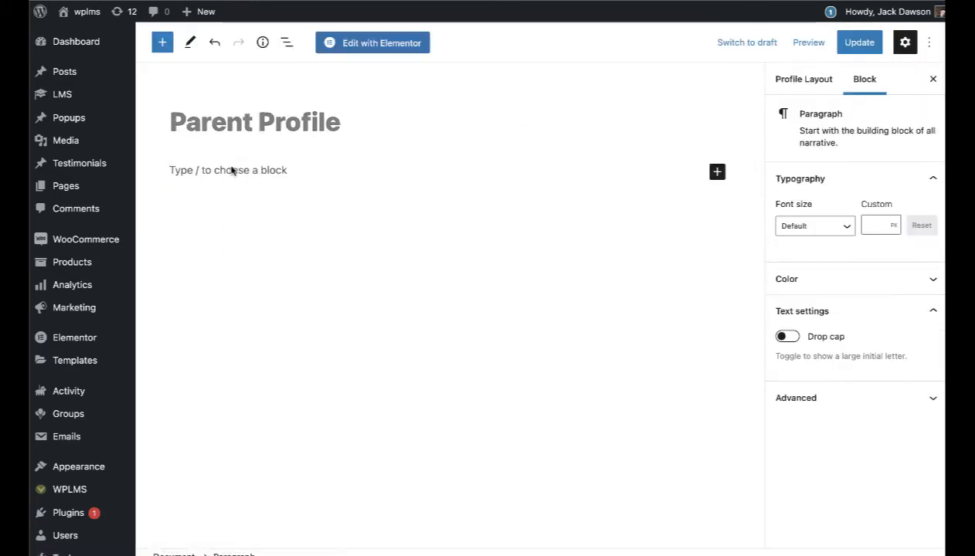
{"action": "right_click", "coordinate": [232, 165]}
{"action": "left_click", "coordinate": [262, 263]}
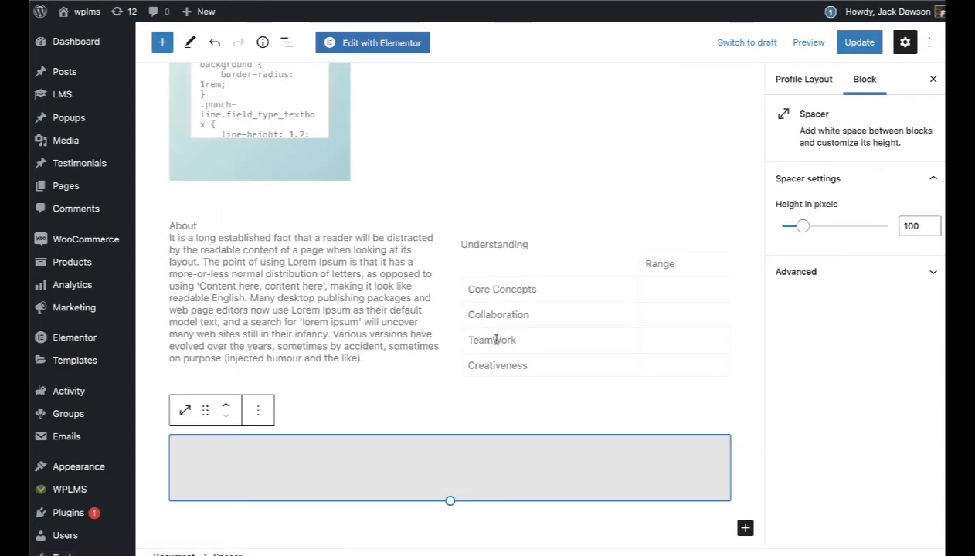
{"action": "scroll", "coordinate": [496, 340], "scroll_direction": "down", "scroll_amount": 2}
{"action": "scroll", "coordinate": [495, 340], "scroll_direction": "up", "scroll_amount": 10}
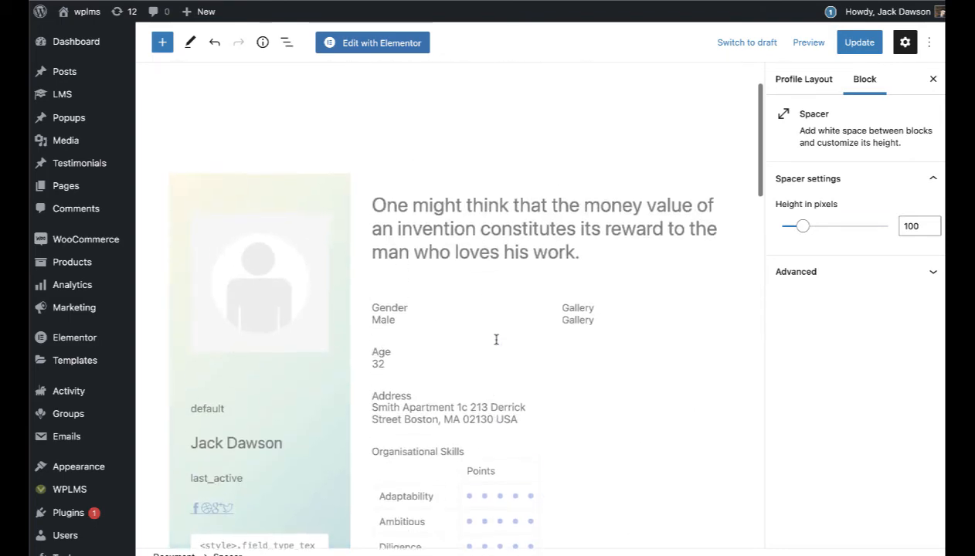
{"action": "scroll", "coordinate": [496, 340], "scroll_direction": "up", "scroll_amount": 1}
{"action": "scroll", "coordinate": [468, 387], "scroll_direction": "down", "scroll_amount": 3}
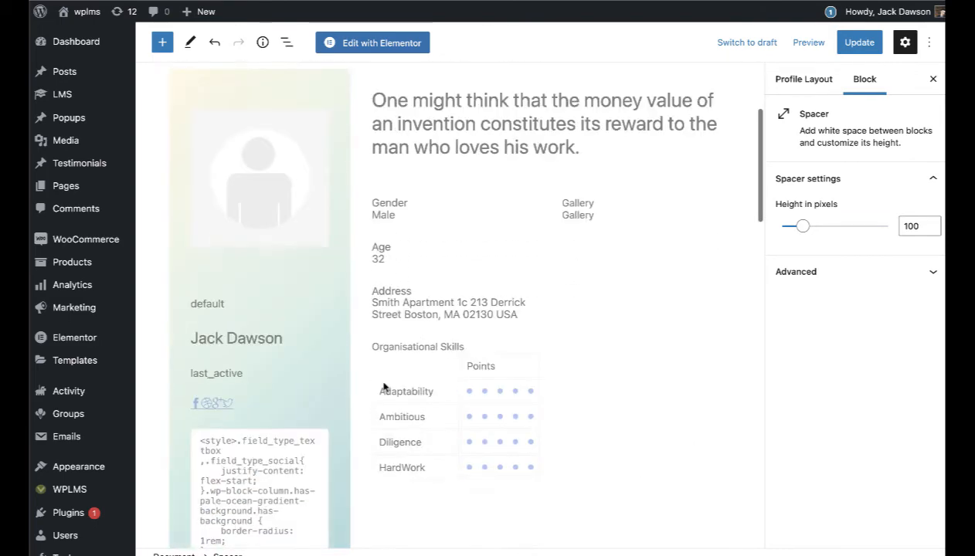
{"action": "left_click", "coordinate": [502, 433]}
{"action": "left_click", "coordinate": [697, 288]}
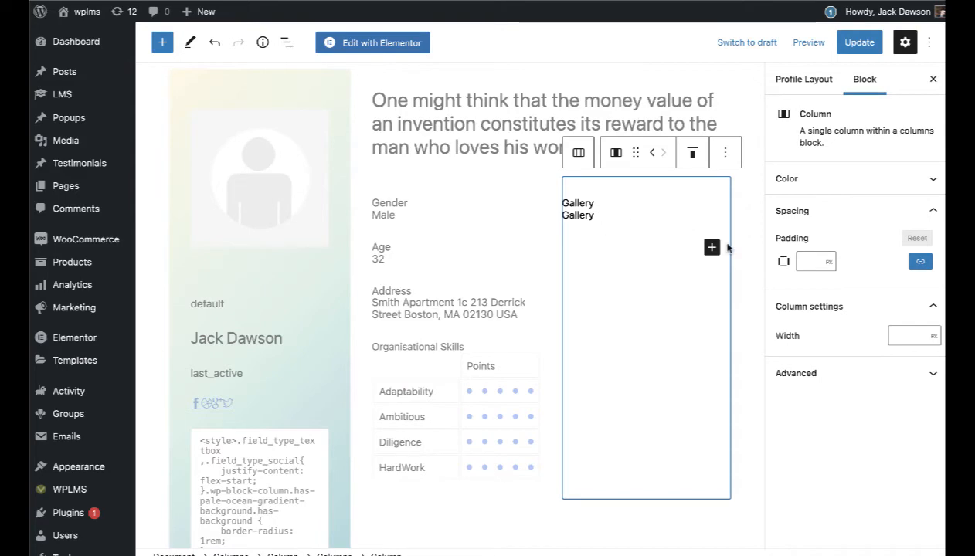
Step: Switch the Understanding field block beside About to the Organisational Skills field
{"action": "scroll", "coordinate": [684, 360], "scroll_direction": "down", "scroll_amount": 5}
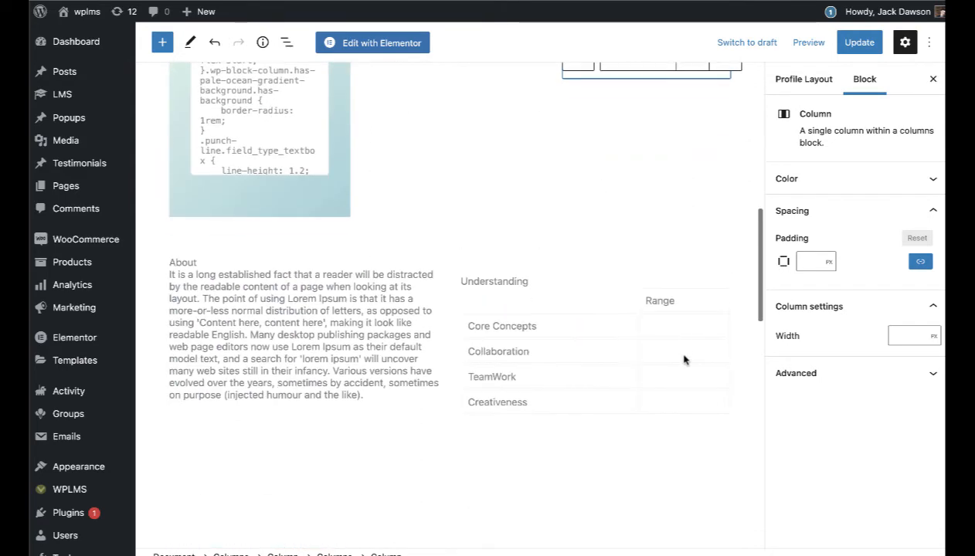
{"action": "left_click", "coordinate": [677, 360]}
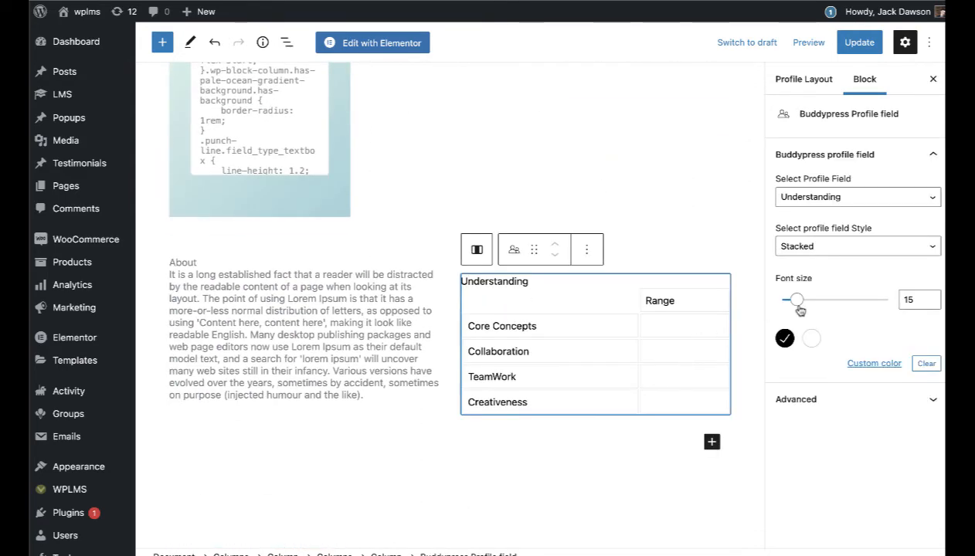
{"action": "left_click", "coordinate": [815, 201]}
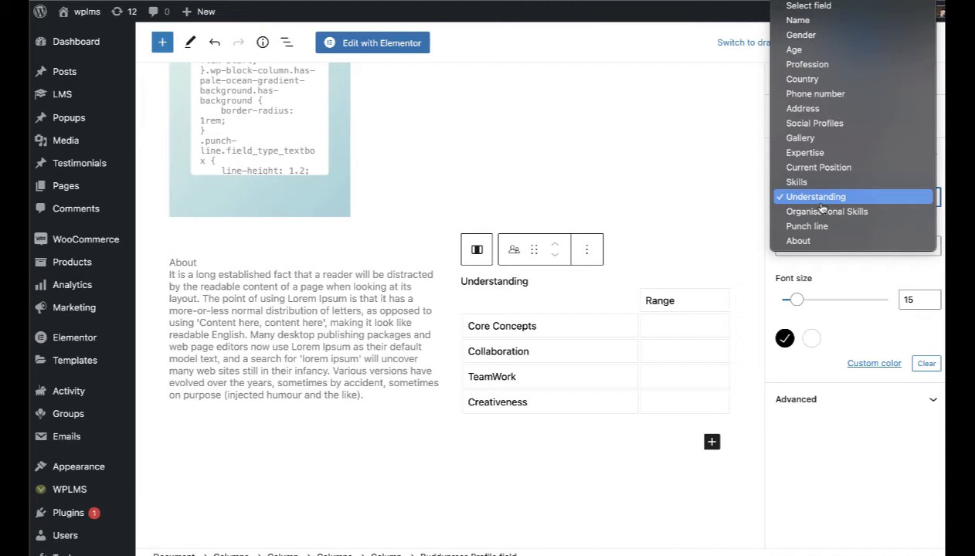
{"action": "left_click", "coordinate": [823, 211]}
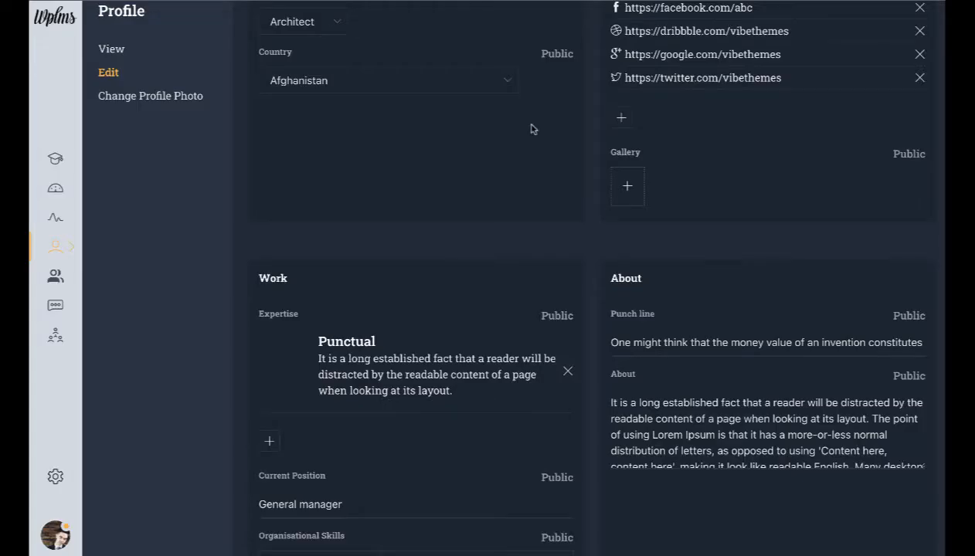
{"action": "scroll", "coordinate": [661, 232], "scroll_direction": "down", "scroll_amount": 3}
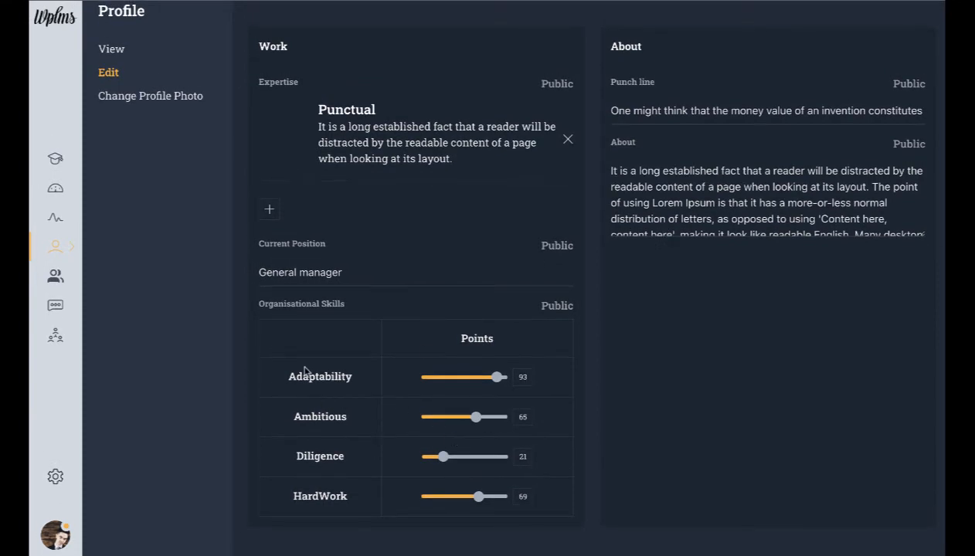
{"action": "scroll", "coordinate": [353, 423], "scroll_direction": "up", "scroll_amount": 1}
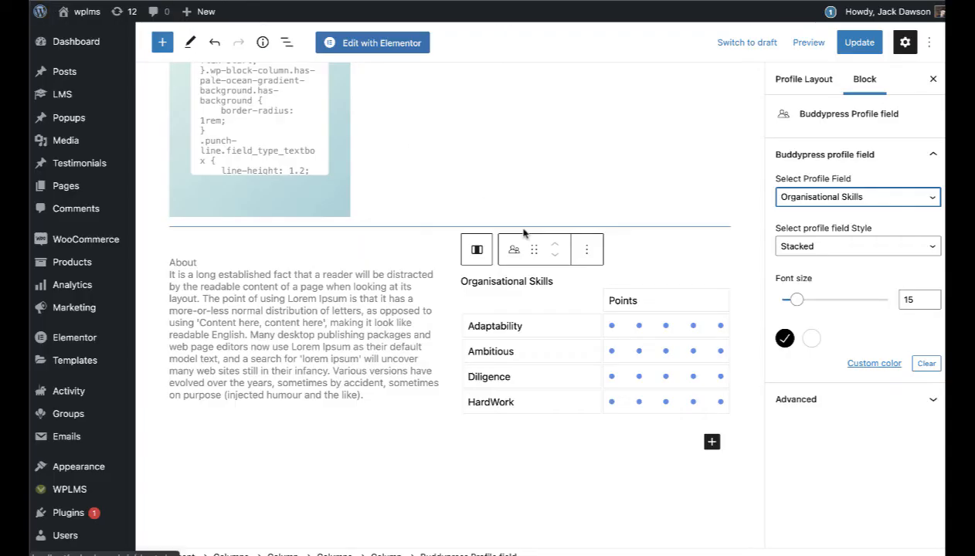
Step: Duplicate the Gender field block and change the copy to Current Position
{"action": "scroll", "coordinate": [522, 232], "scroll_direction": "up", "scroll_amount": 5}
{"action": "left_click", "coordinate": [404, 162]}
{"action": "left_click", "coordinate": [498, 116]}
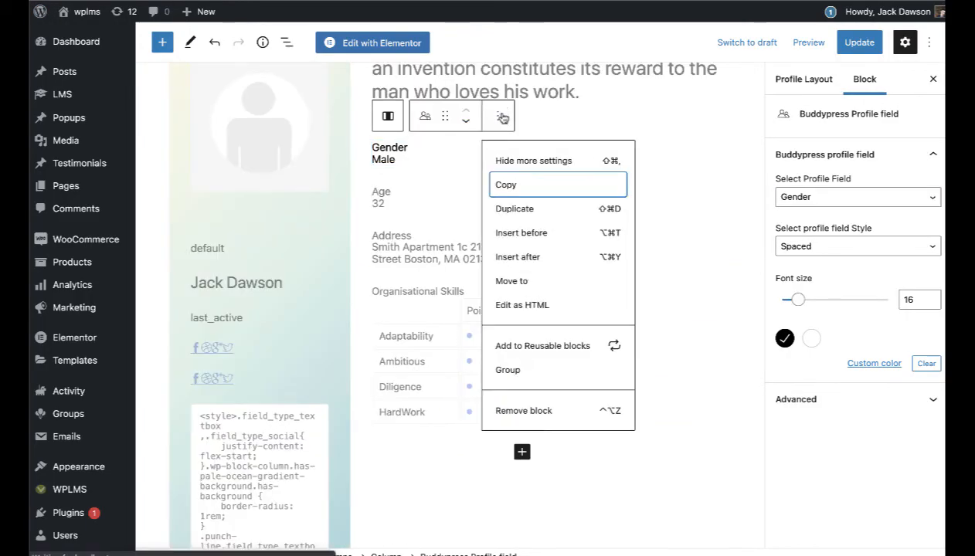
{"action": "left_click", "coordinate": [533, 207]}
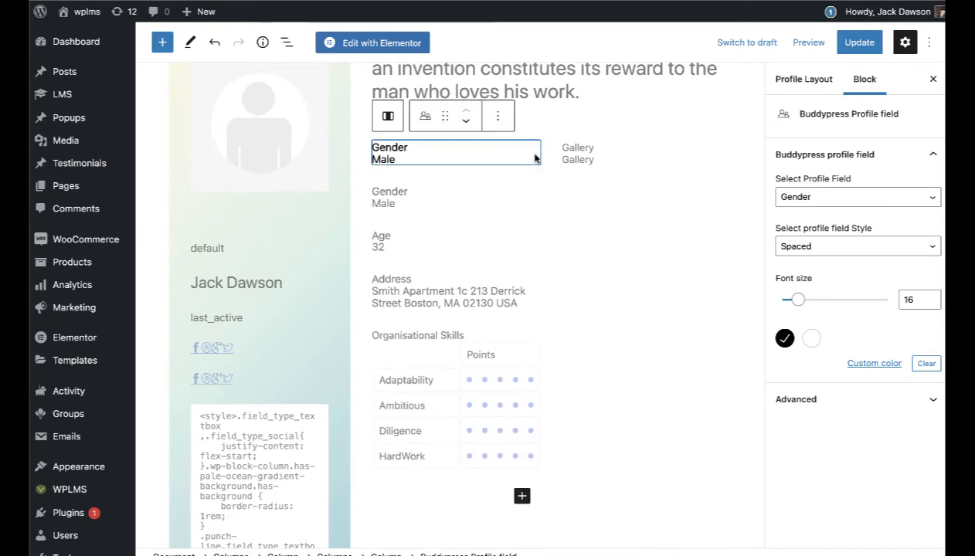
{"action": "left_click", "coordinate": [824, 247]}
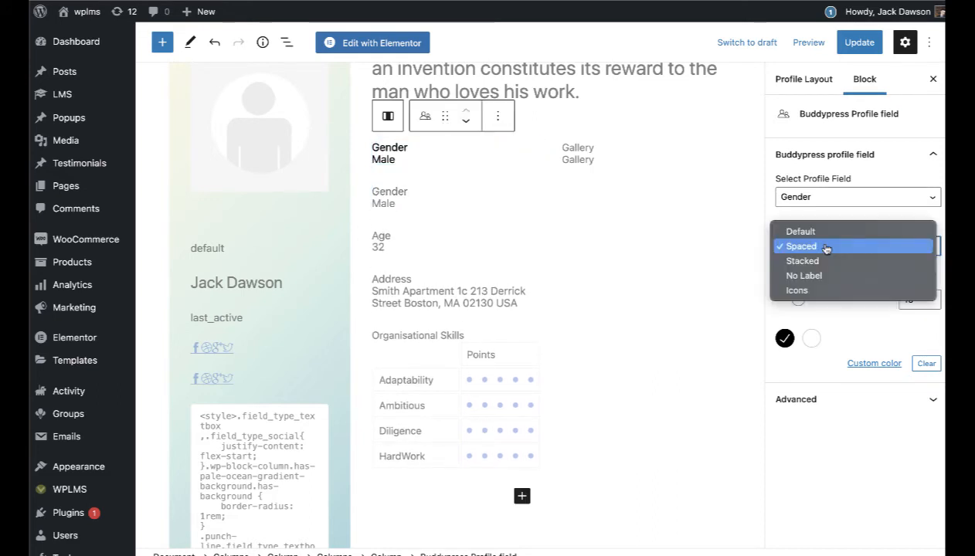
{"action": "left_click", "coordinate": [825, 248]}
{"action": "left_click", "coordinate": [818, 197]}
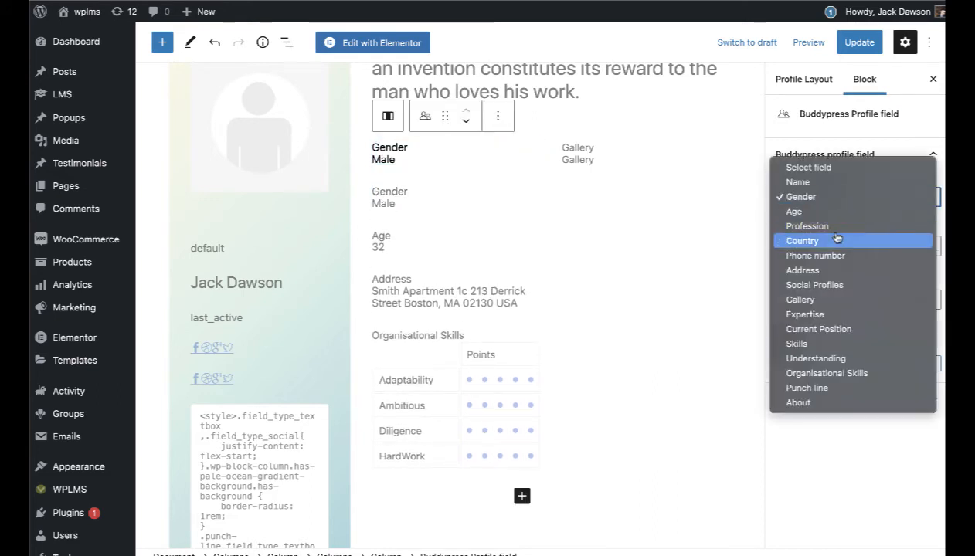
{"action": "left_click", "coordinate": [825, 328]}
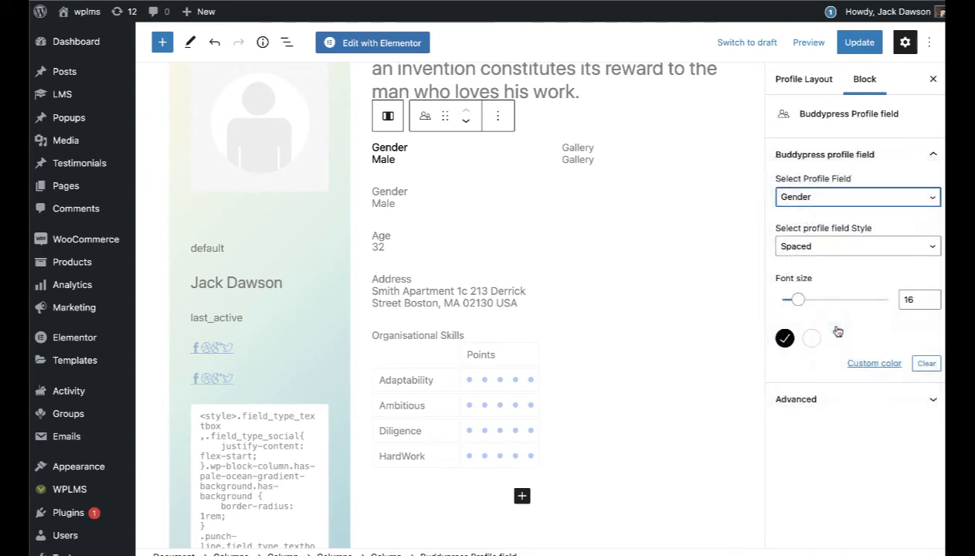
Step: Change the social icons block under last_active to the Phone number field
{"action": "left_click", "coordinate": [275, 352]}
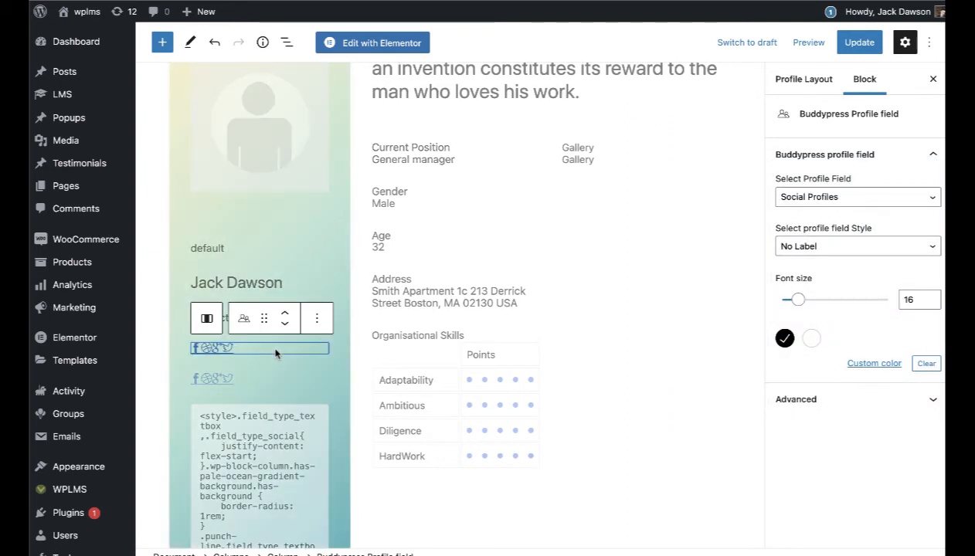
{"action": "left_click", "coordinate": [798, 196]}
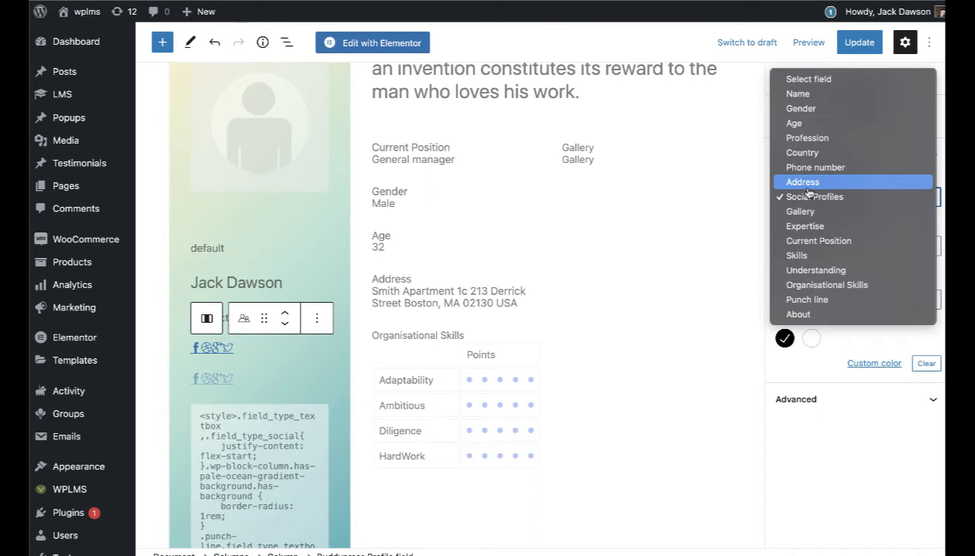
{"action": "left_click", "coordinate": [818, 168]}
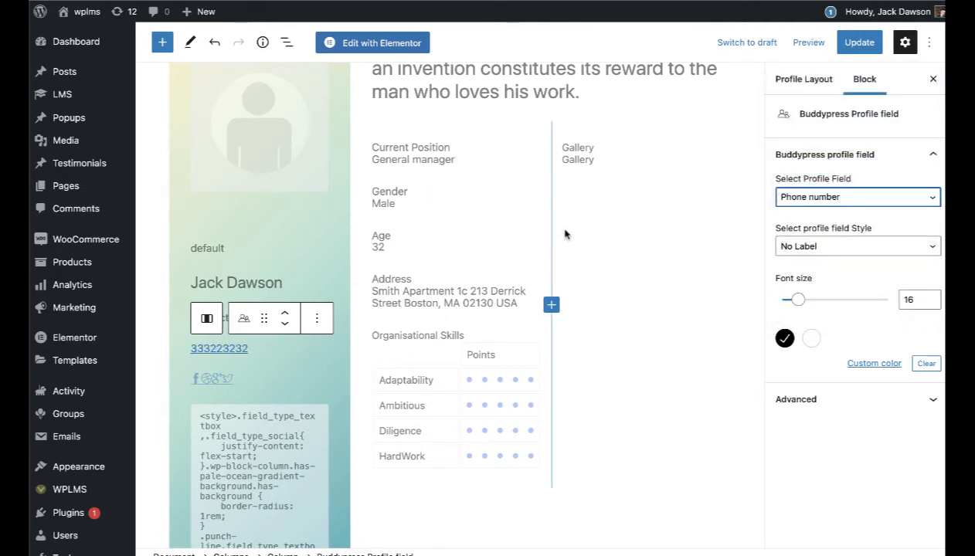
{"action": "scroll", "coordinate": [601, 193], "scroll_direction": "down", "scroll_amount": 5}
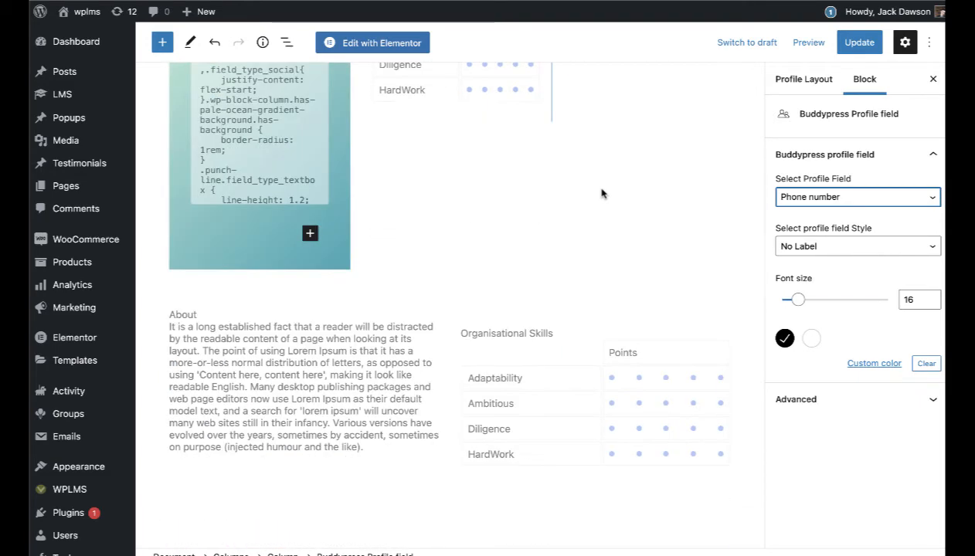
{"action": "scroll", "coordinate": [444, 305], "scroll_direction": "up", "scroll_amount": 2}
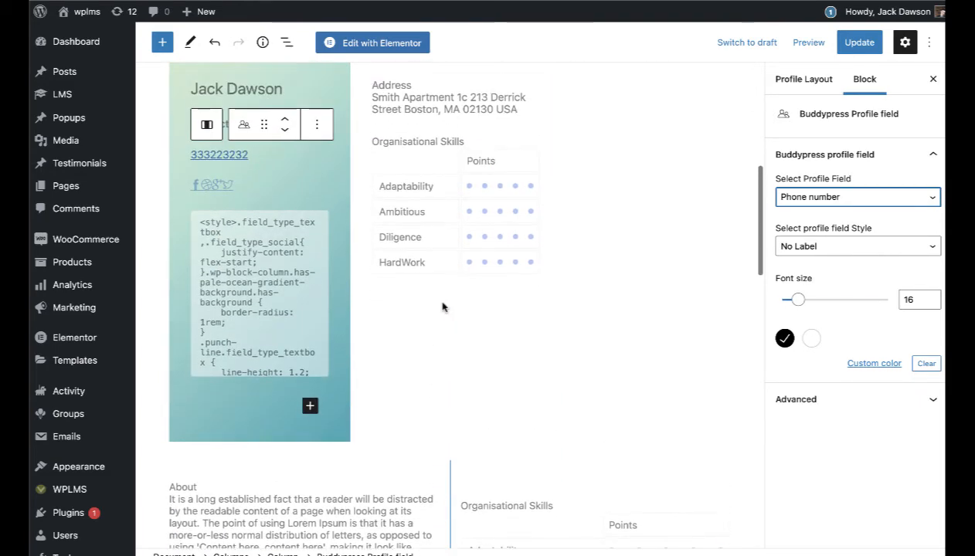
Step: Delete the duplicate Organisational Skills block under Address
{"action": "left_click", "coordinate": [467, 241]}
{"action": "left_click", "coordinate": [498, 109]}
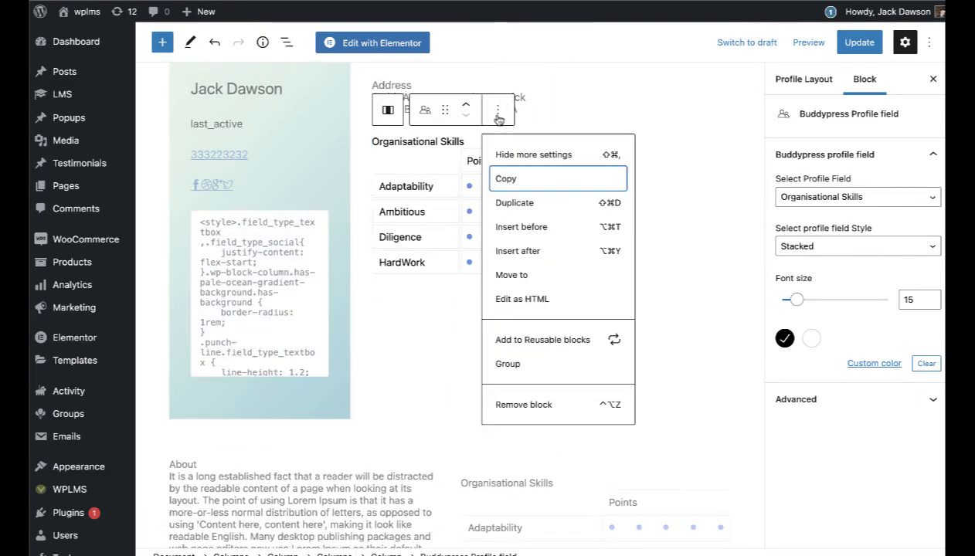
{"action": "left_click", "coordinate": [522, 408]}
{"action": "left_click", "coordinate": [513, 516]}
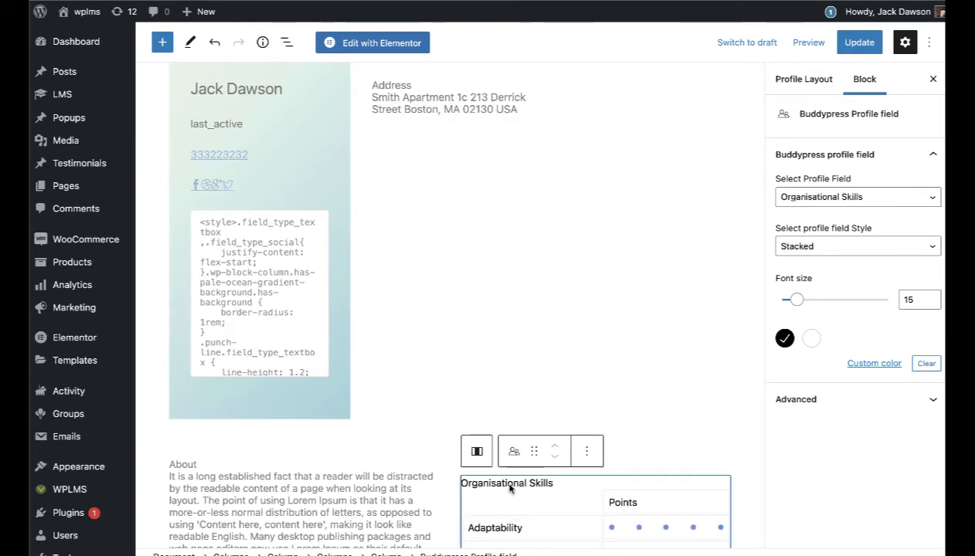
{"action": "scroll", "coordinate": [563, 320], "scroll_direction": "up", "scroll_amount": 3}
{"action": "scroll", "coordinate": [563, 319], "scroll_direction": "up", "scroll_amount": 4}
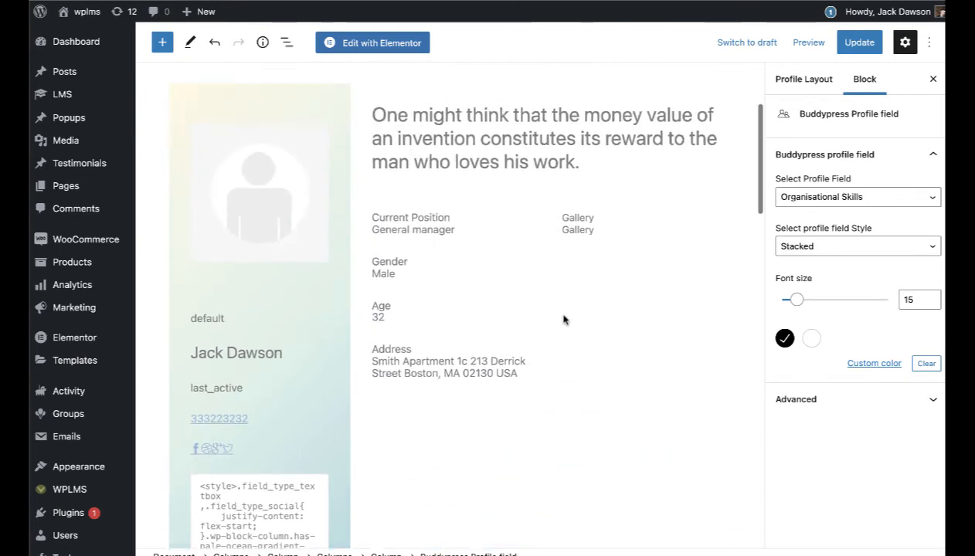
{"action": "scroll", "coordinate": [563, 319], "scroll_direction": "down", "scroll_amount": 6}
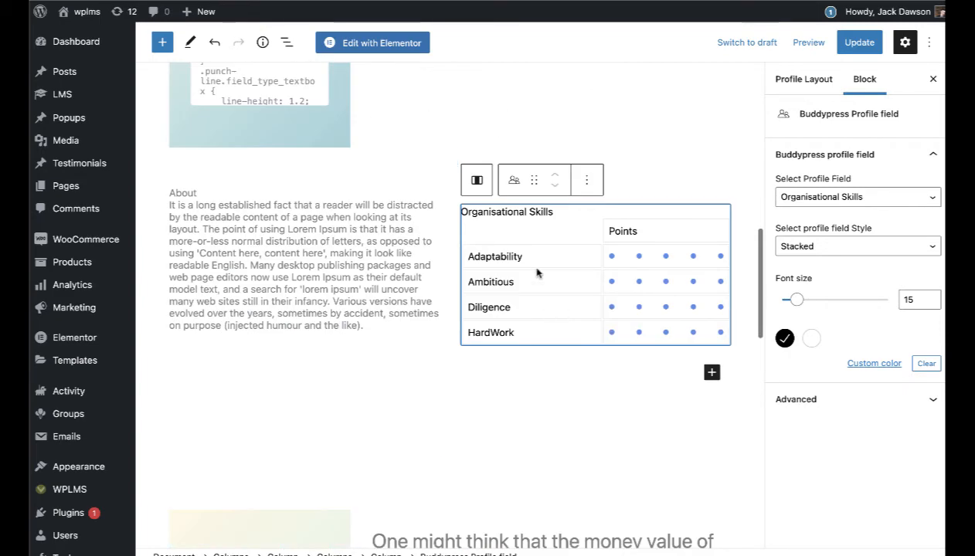
{"action": "scroll", "coordinate": [537, 269], "scroll_direction": "up", "scroll_amount": 2}
{"action": "scroll", "coordinate": [535, 255], "scroll_direction": "down", "scroll_amount": 5}
Step: Drag the remaining Organisational Skills table up to sit below the Address field
{"action": "left_click", "coordinate": [533, 241]}
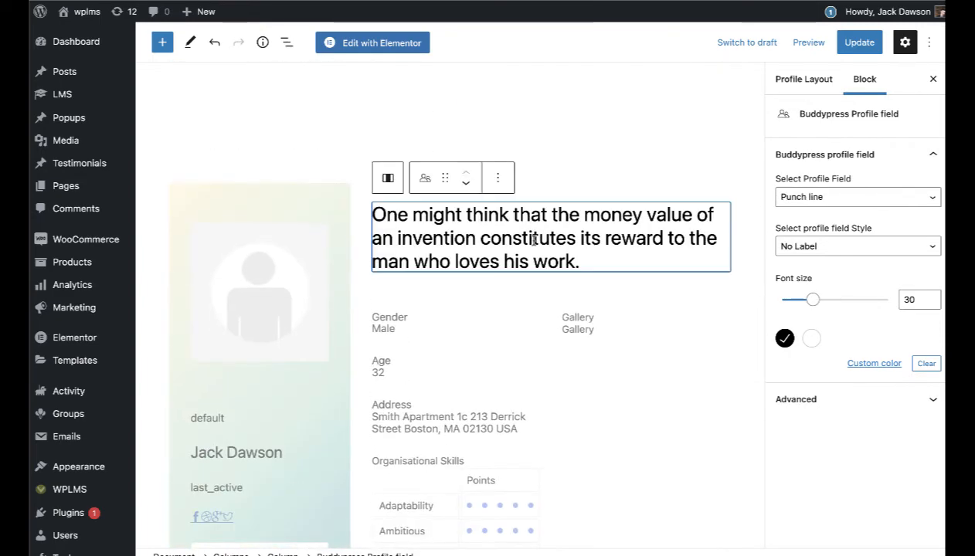
{"action": "scroll", "coordinate": [537, 350], "scroll_direction": "down", "scroll_amount": 5}
{"action": "scroll", "coordinate": [537, 350], "scroll_direction": "down", "scroll_amount": 5}
{"action": "left_click", "coordinate": [577, 481]}
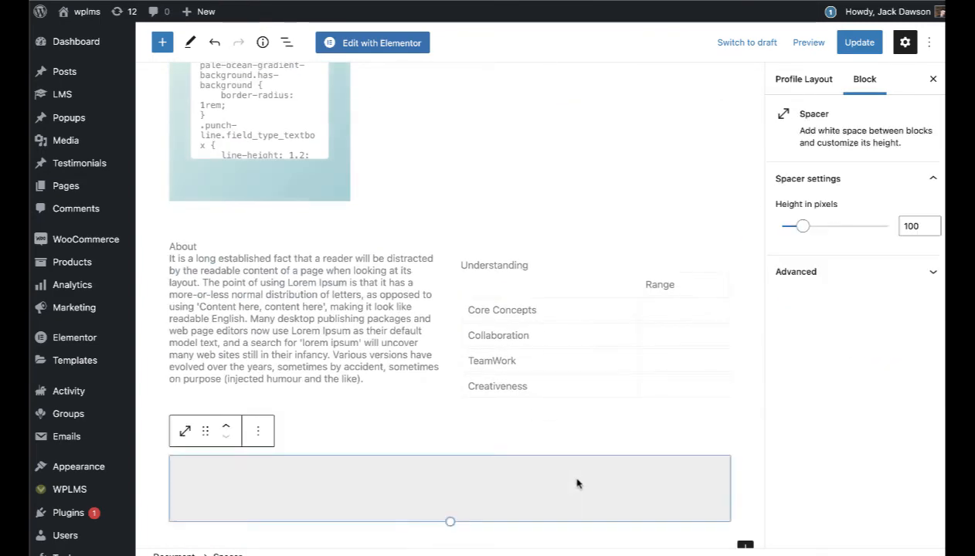
{"action": "left_click", "coordinate": [453, 330]}
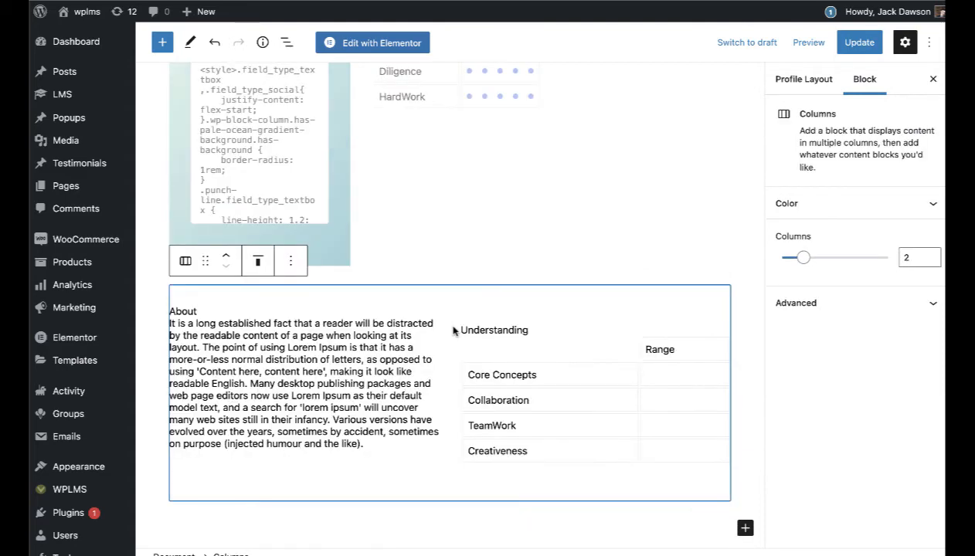
{"action": "scroll", "coordinate": [413, 322], "scroll_direction": "up", "scroll_amount": 6}
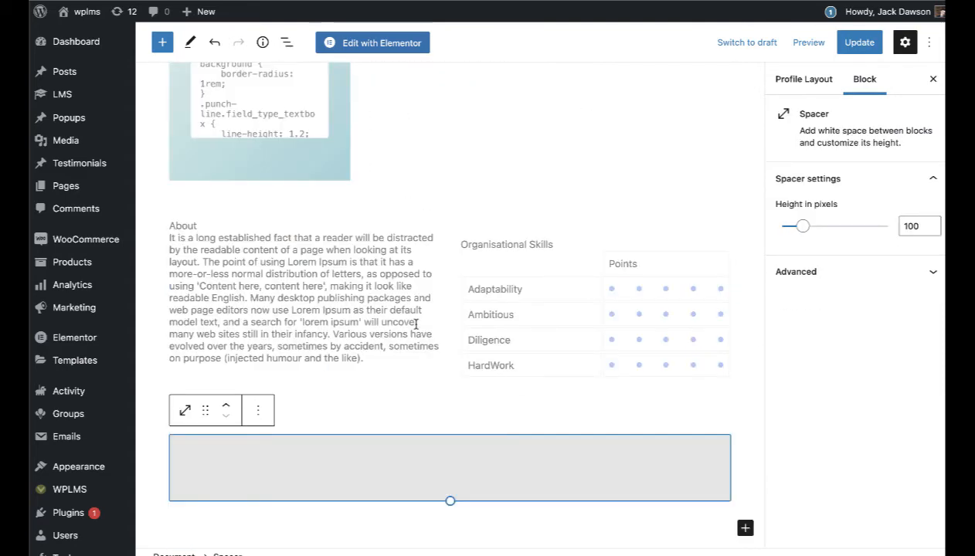
{"action": "scroll", "coordinate": [415, 329], "scroll_direction": "up", "scroll_amount": 10}
{"action": "scroll", "coordinate": [415, 329], "scroll_direction": "down", "scroll_amount": 4}
{"action": "scroll", "coordinate": [416, 329], "scroll_direction": "down", "scroll_amount": 6}
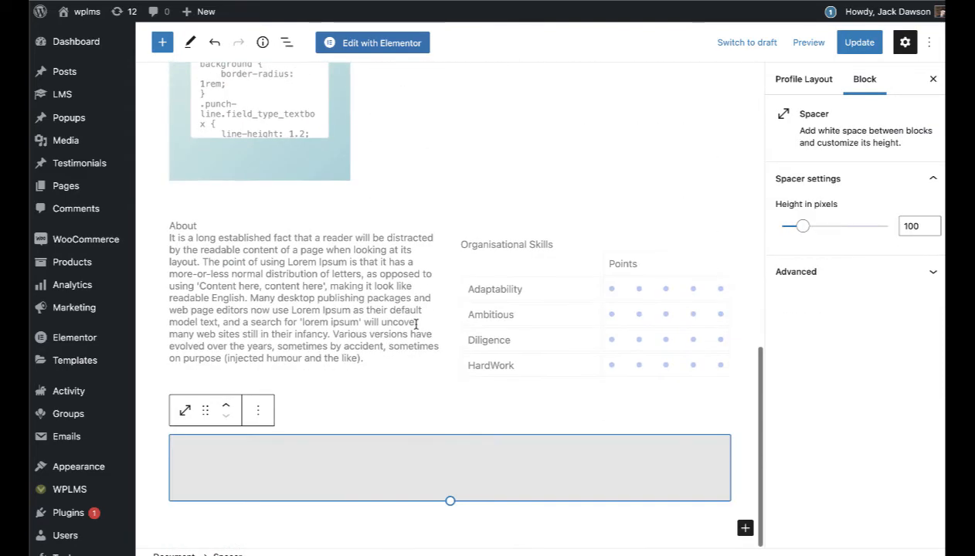
{"action": "left_click", "coordinate": [521, 325]}
{"action": "scroll", "coordinate": [568, 259], "scroll_direction": "up", "scroll_amount": 5}
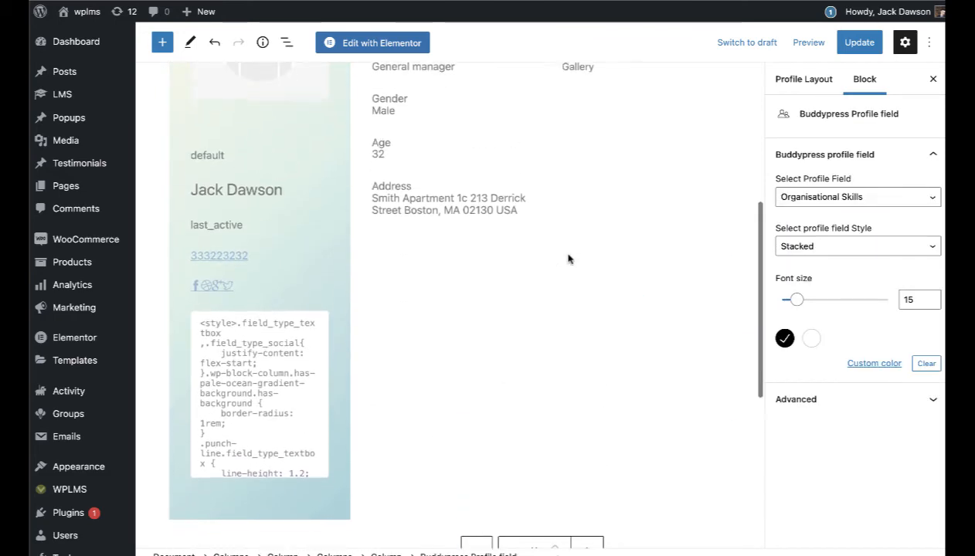
{"action": "scroll", "coordinate": [516, 508], "scroll_direction": "down", "scroll_amount": 1}
{"action": "left_click_drag", "start_coordinate": [524, 511], "coordinate": [459, 378]}
{"action": "scroll", "coordinate": [433, 370], "scroll_direction": "down", "scroll_amount": 5}
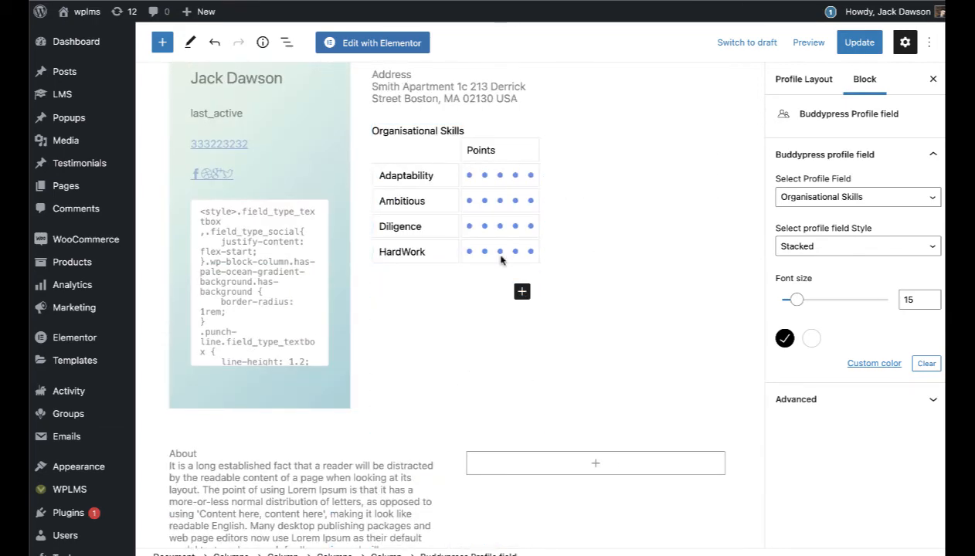
Step: Move the About text block under the Organisational Skills table
{"action": "left_click", "coordinate": [472, 131]}
{"action": "left_click_drag", "start_coordinate": [448, 99], "coordinate": [481, 157]}
{"action": "scroll", "coordinate": [481, 159], "scroll_direction": "up", "scroll_amount": 4}
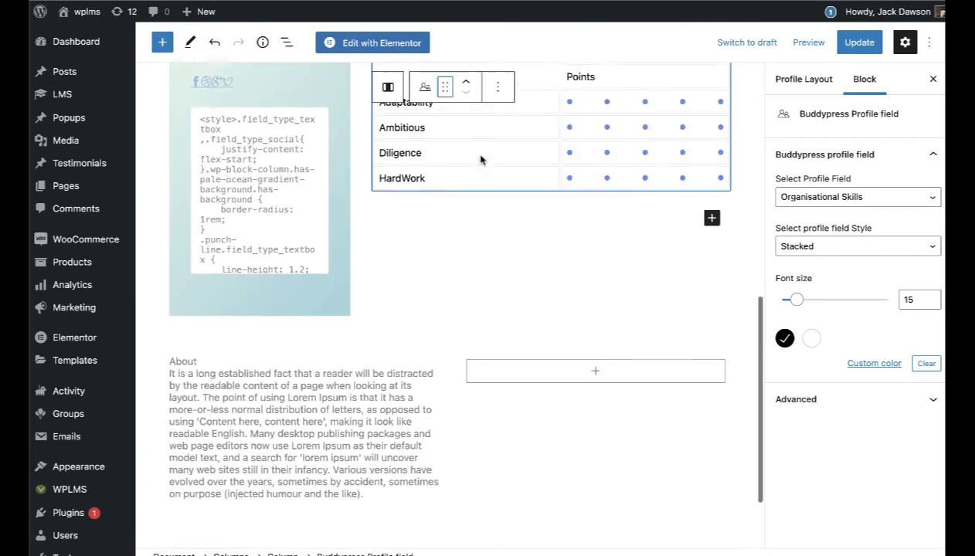
{"action": "scroll", "coordinate": [481, 159], "scroll_direction": "down", "scroll_amount": 2}
{"action": "left_click", "coordinate": [302, 450]}
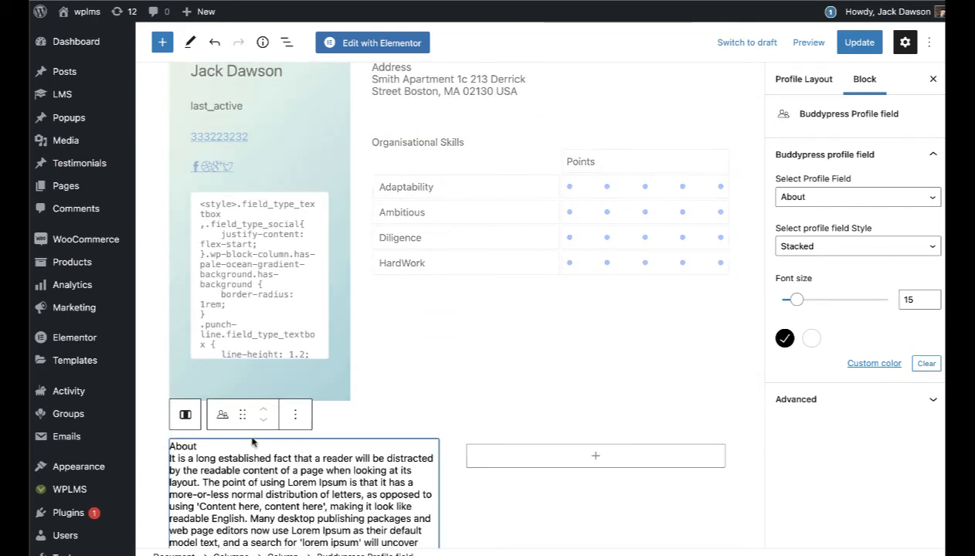
{"action": "left_click_drag", "start_coordinate": [242, 414], "coordinate": [425, 390]}
{"action": "scroll", "coordinate": [454, 404], "scroll_direction": "down", "scroll_amount": 4}
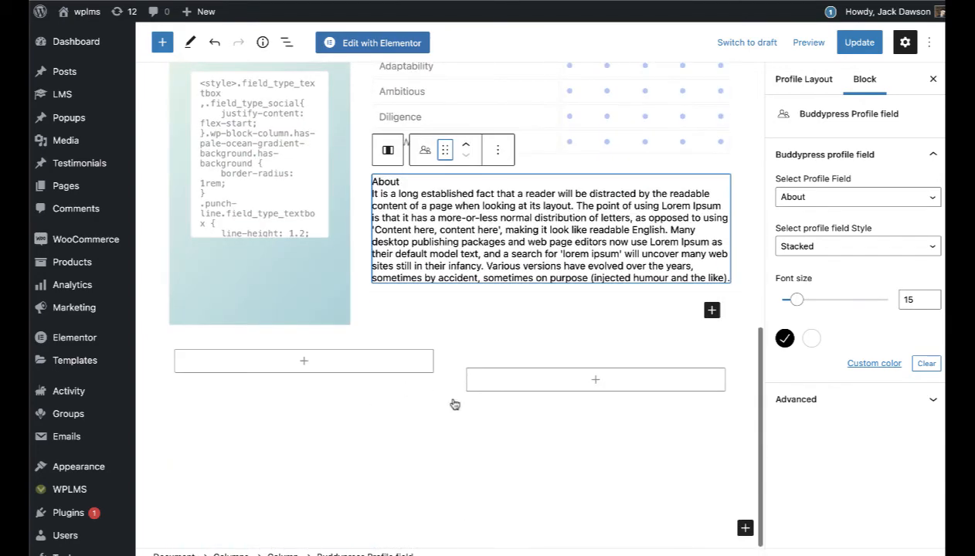
Step: Remove the empty left column and insert a 100 px Spacer in the bottom row
{"action": "left_click", "coordinate": [400, 366]}
{"action": "left_click", "coordinate": [399, 366]}
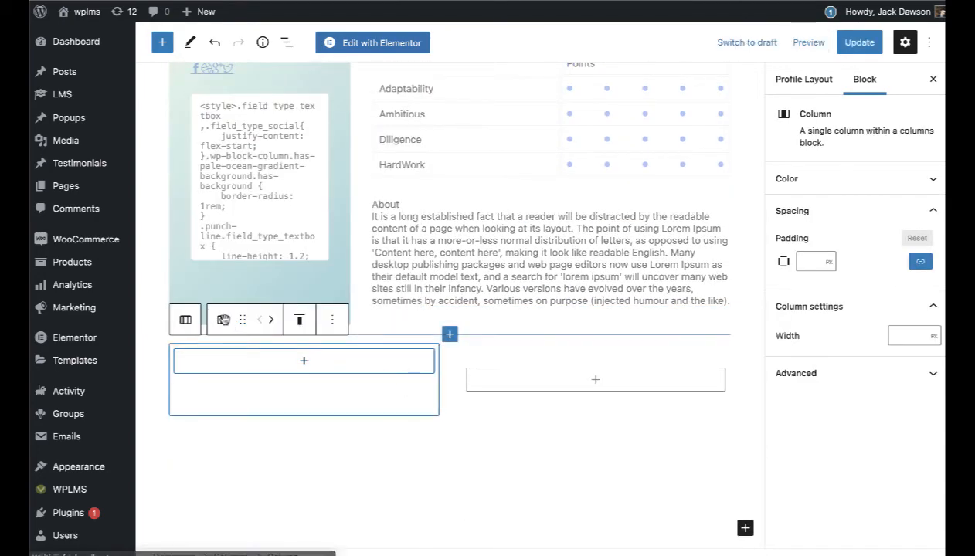
{"action": "left_click", "coordinate": [331, 319]}
{"action": "left_click", "coordinate": [391, 473]}
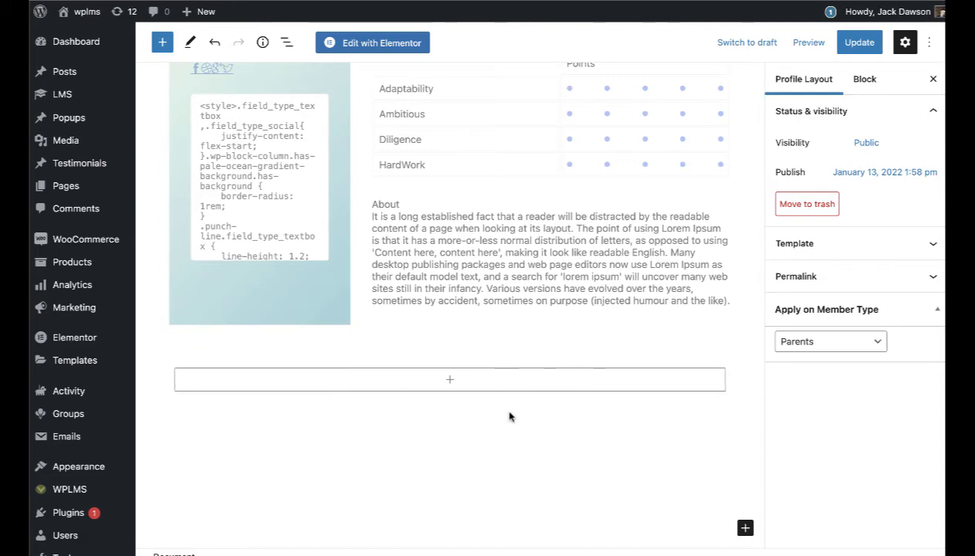
{"action": "scroll", "coordinate": [511, 416], "scroll_direction": "up", "scroll_amount": 3}
{"action": "scroll", "coordinate": [510, 416], "scroll_direction": "down", "scroll_amount": 3}
{"action": "left_click", "coordinate": [448, 382]}
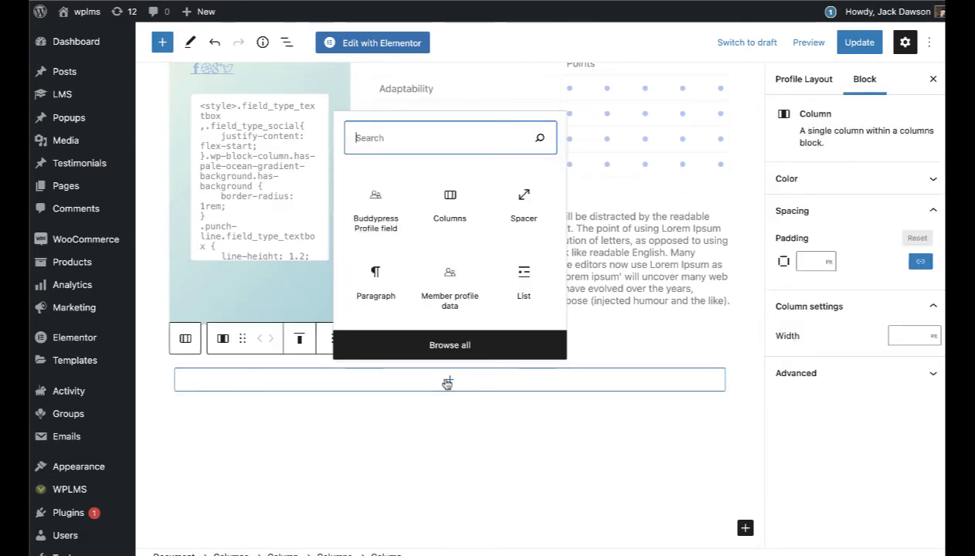
{"action": "left_click", "coordinate": [524, 202]}
{"action": "scroll", "coordinate": [537, 387], "scroll_direction": "up", "scroll_amount": 7}
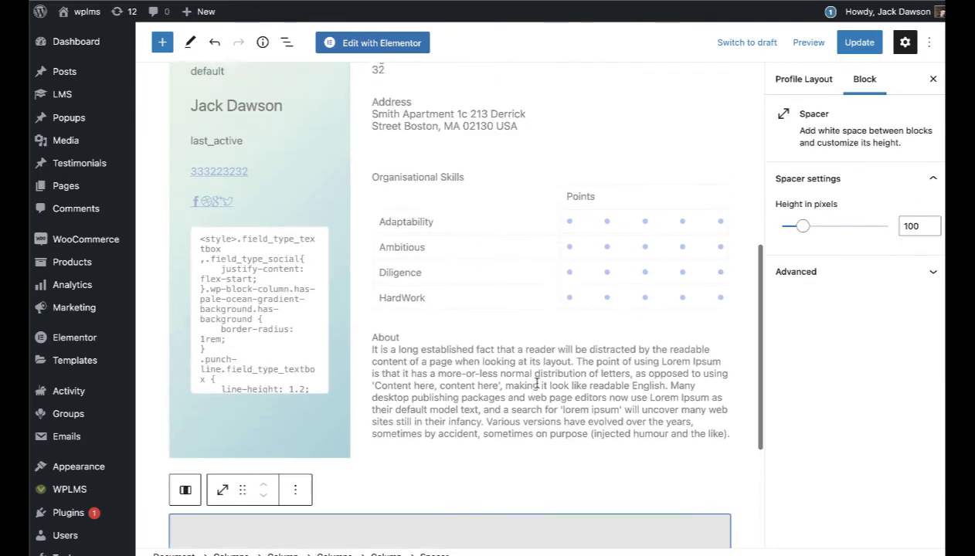
Step: Give the profile card column a light grey gradient background and update the layout
{"action": "scroll", "coordinate": [332, 348], "scroll_direction": "down", "scroll_amount": 1}
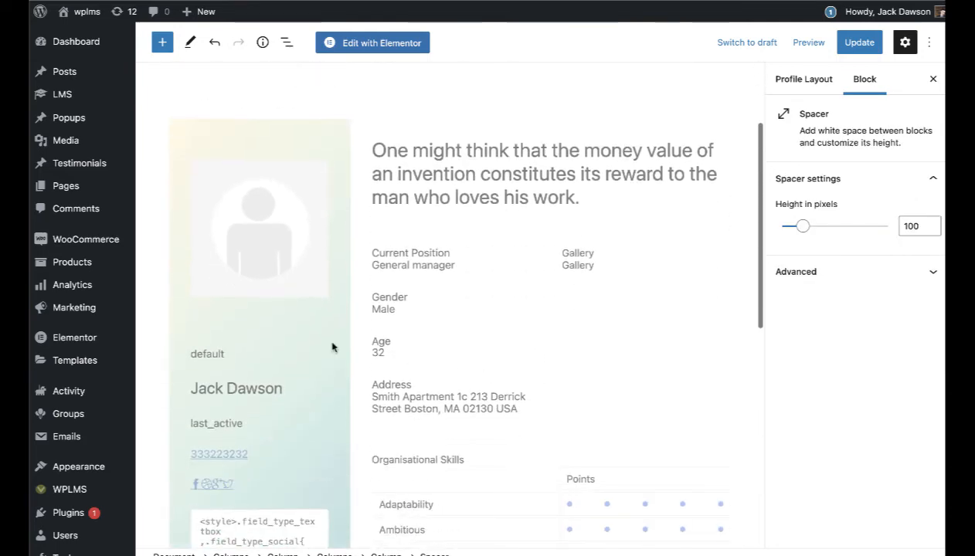
{"action": "left_click", "coordinate": [195, 150]}
{"action": "left_click", "coordinate": [838, 372]}
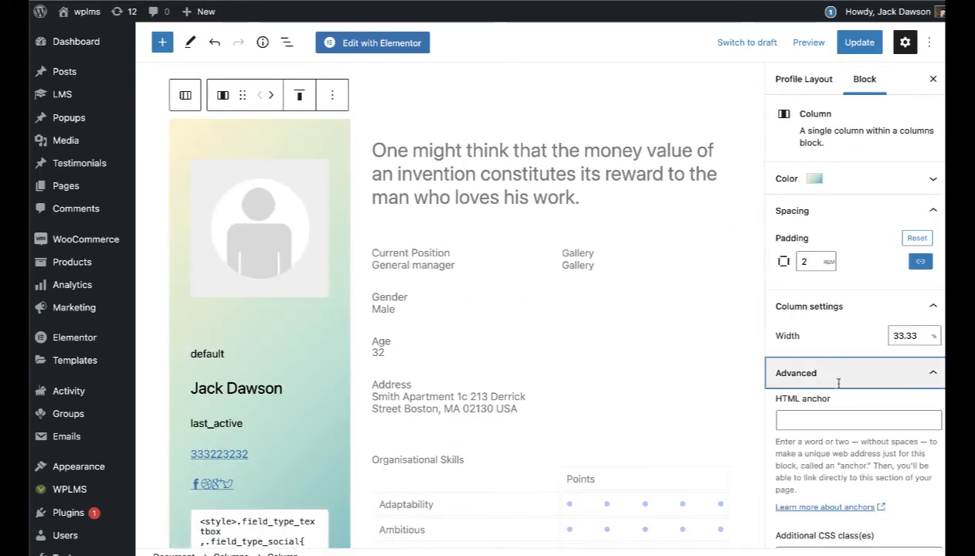
{"action": "right_click", "coordinate": [840, 408]}
{"action": "left_click", "coordinate": [805, 185]}
{"action": "left_click", "coordinate": [805, 181]}
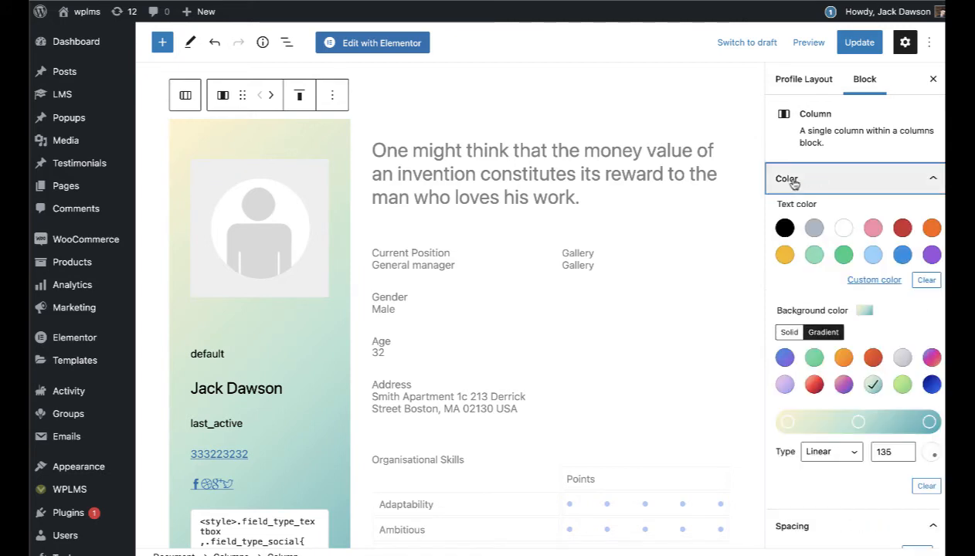
{"action": "left_click", "coordinate": [843, 386]}
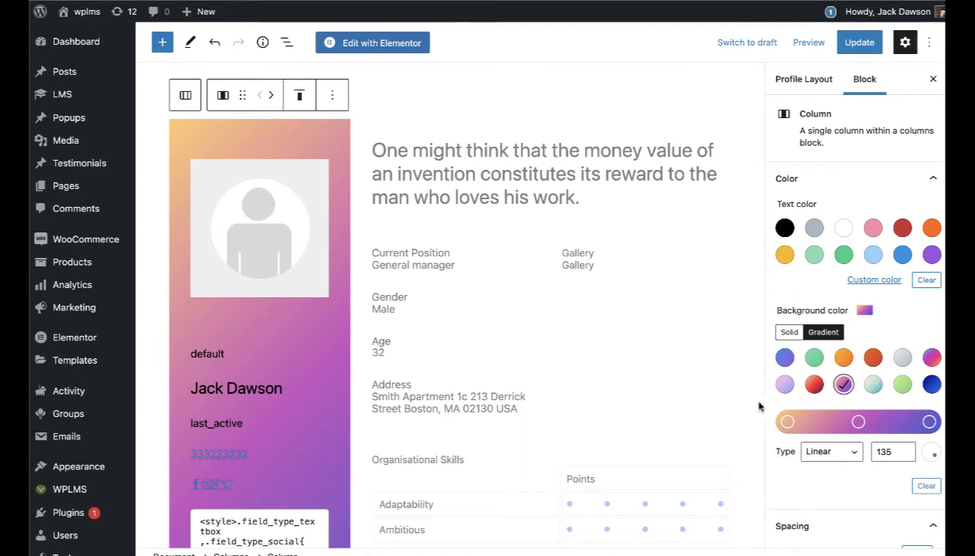
{"action": "left_click", "coordinate": [901, 357]}
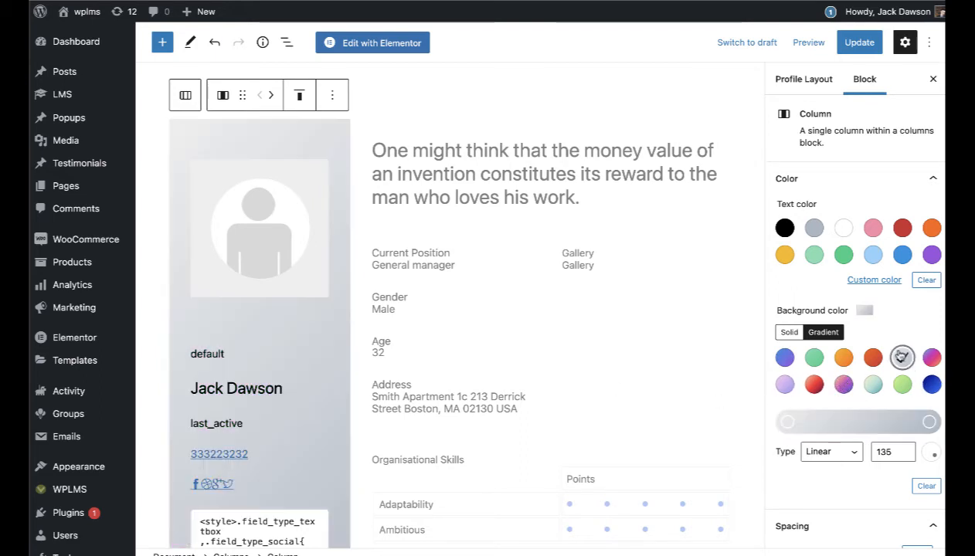
{"action": "left_click", "coordinate": [854, 45]}
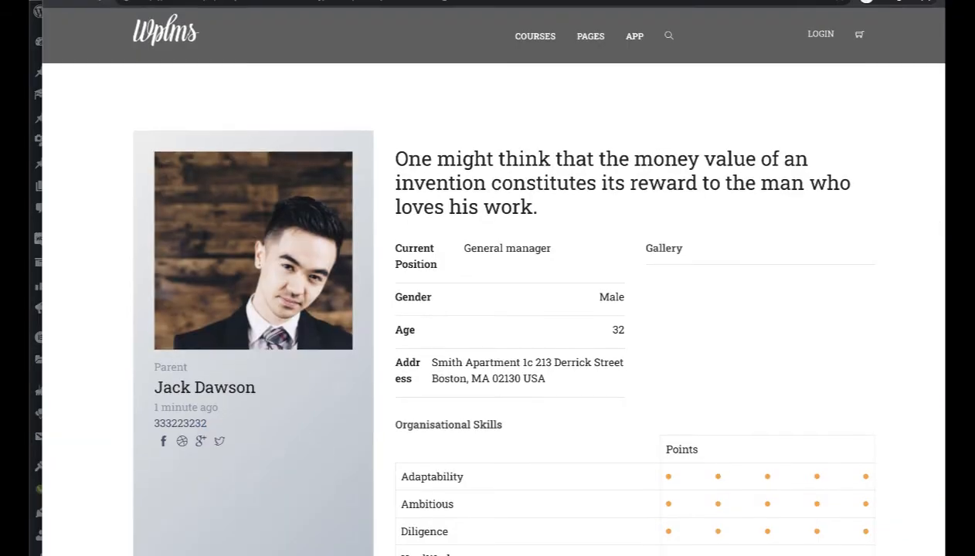
Step: Scroll the Parent Profile page to check the About bio beneath the Organisational Skills table
{"action": "scroll", "coordinate": [753, 166], "scroll_direction": "down", "scroll_amount": 3}
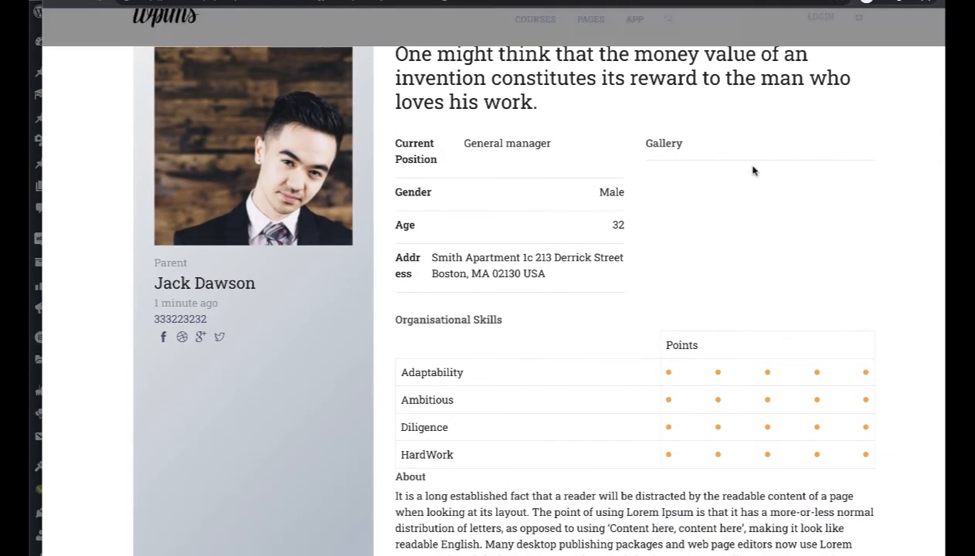
{"action": "scroll", "coordinate": [753, 168], "scroll_direction": "up", "scroll_amount": 1}
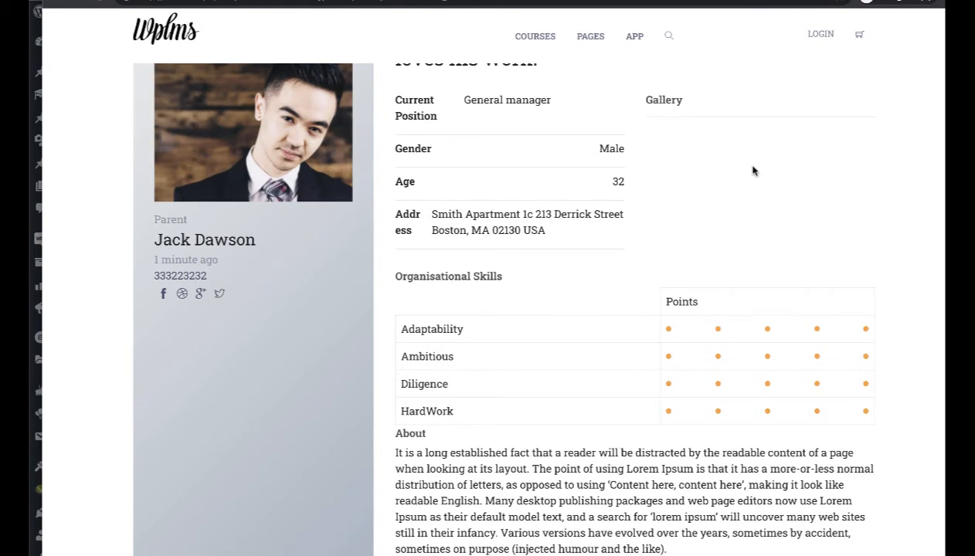
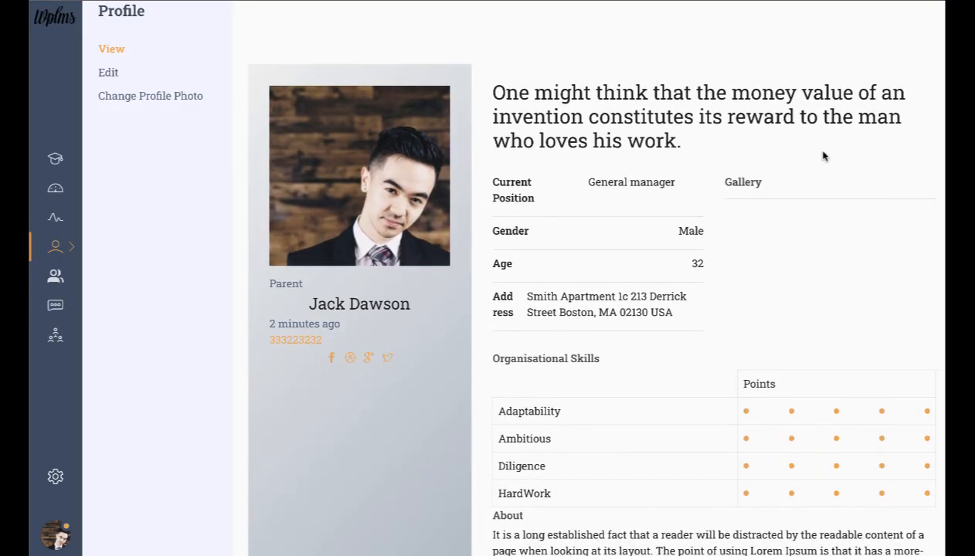
Step: Scroll the front-end profile page to review the quote, profile fields and Organisational Skills table
{"action": "scroll", "coordinate": [823, 156], "scroll_direction": "down", "scroll_amount": 3}
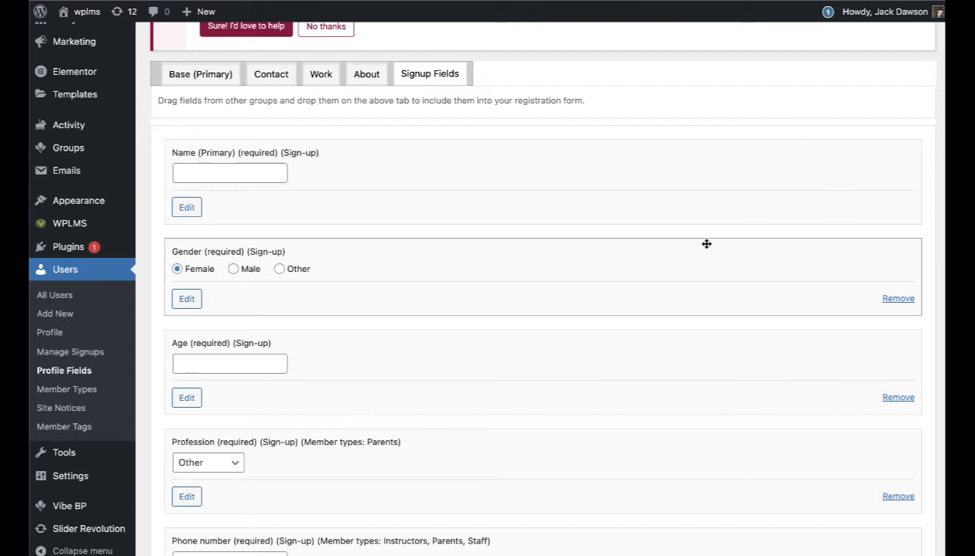
Step: Open the Vibe BP settings page and scroll through the General settings
{"action": "mouse_move", "coordinate": [98, 510]}
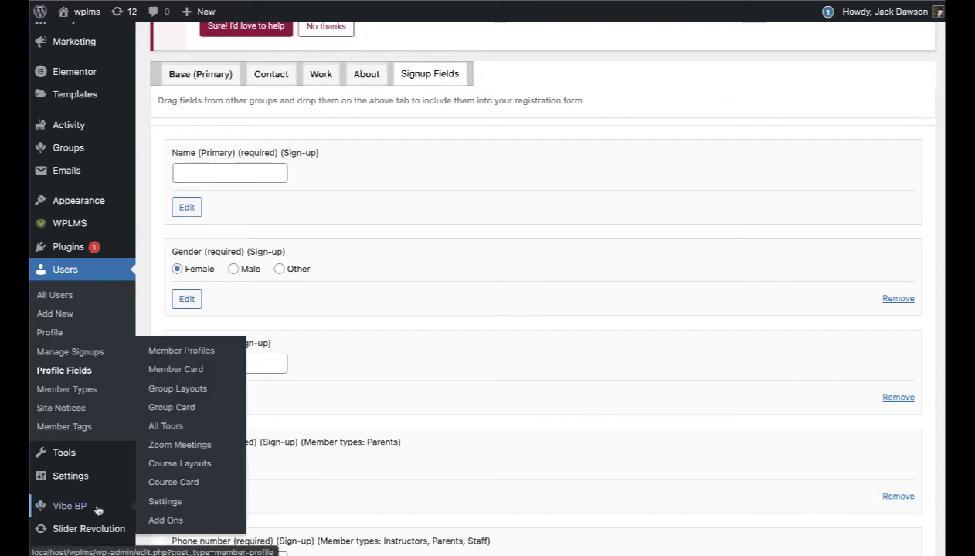
{"action": "left_click", "coordinate": [154, 502]}
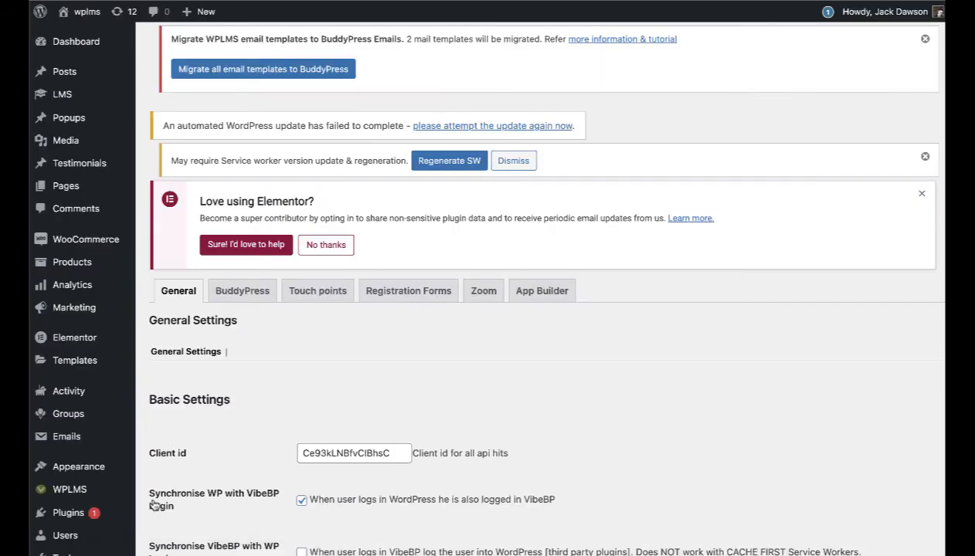
{"action": "scroll", "coordinate": [299, 409], "scroll_direction": "down", "scroll_amount": 5}
{"action": "scroll", "coordinate": [298, 409], "scroll_direction": "down", "scroll_amount": 15}
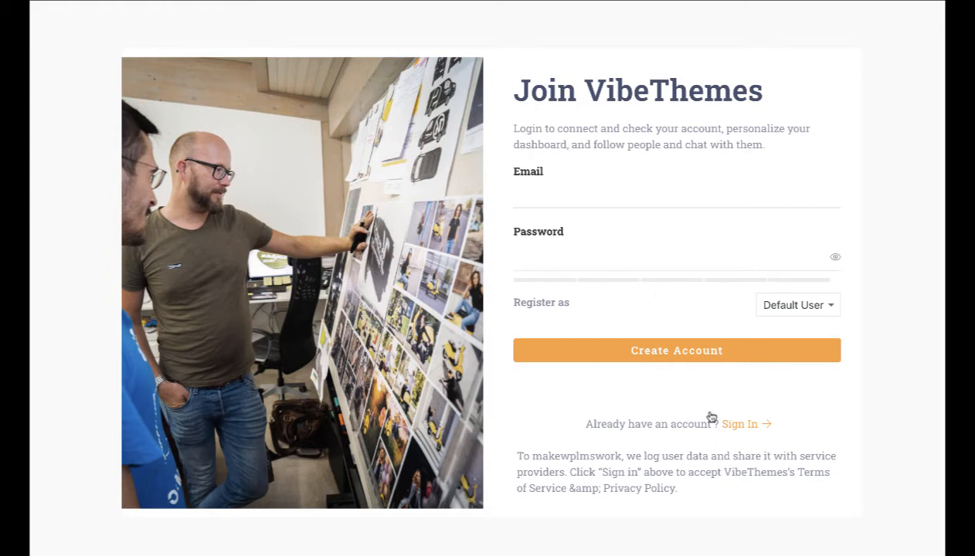
Step: Toggle between Sign In and registration, then register as student to reveal its fields
{"action": "left_click", "coordinate": [736, 424]}
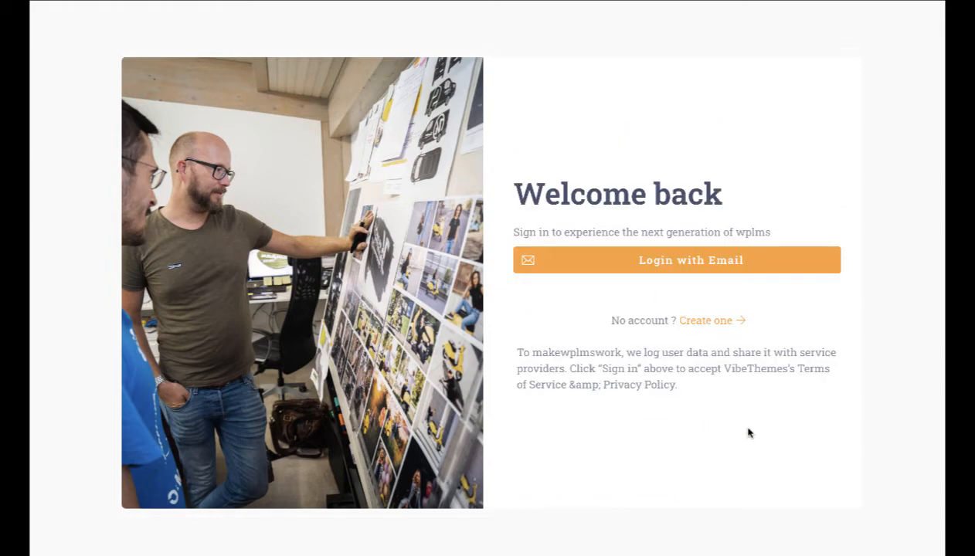
{"action": "left_click", "coordinate": [701, 321]}
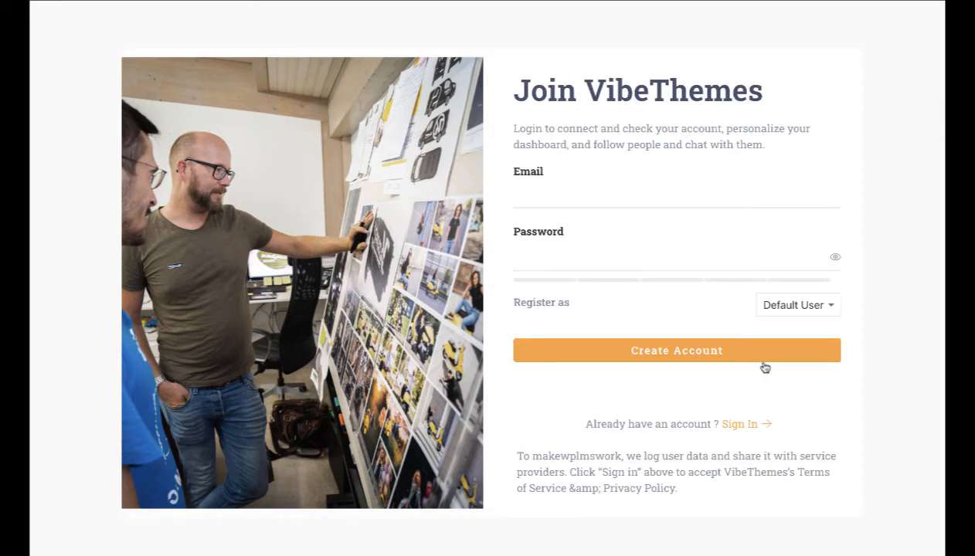
{"action": "left_click_drag", "start_coordinate": [512, 307], "coordinate": [570, 306]}
{"action": "left_click", "coordinate": [647, 307]}
{"action": "left_click", "coordinate": [803, 309]}
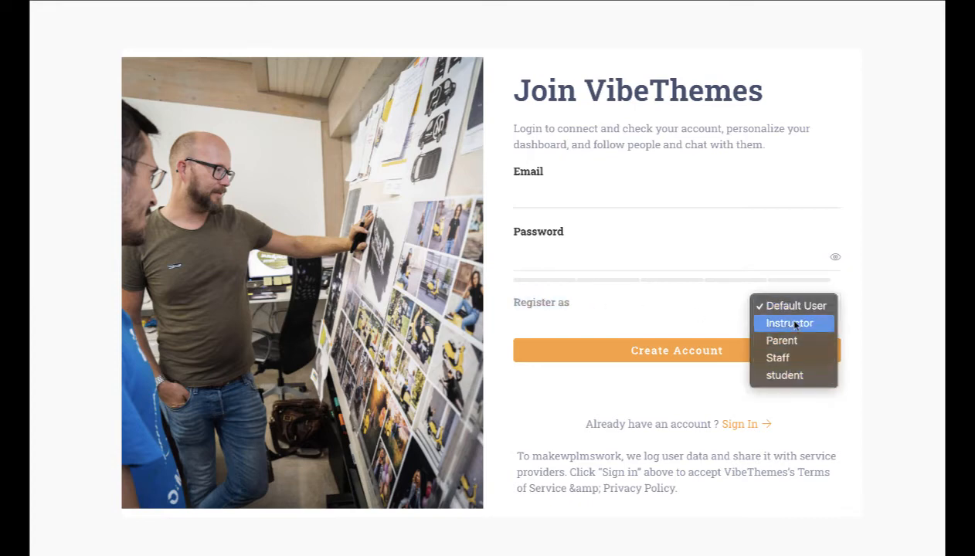
{"action": "left_click", "coordinate": [800, 376]}
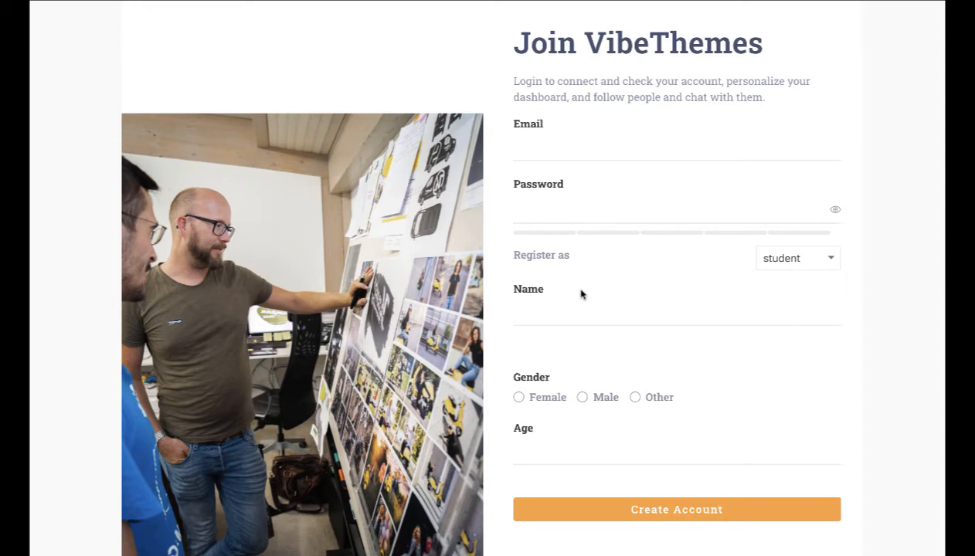
Step: Switch Register as to Staff, then Parent, and look over the Profession choices
{"action": "left_click", "coordinate": [517, 312]}
{"action": "left_click", "coordinate": [822, 258]}
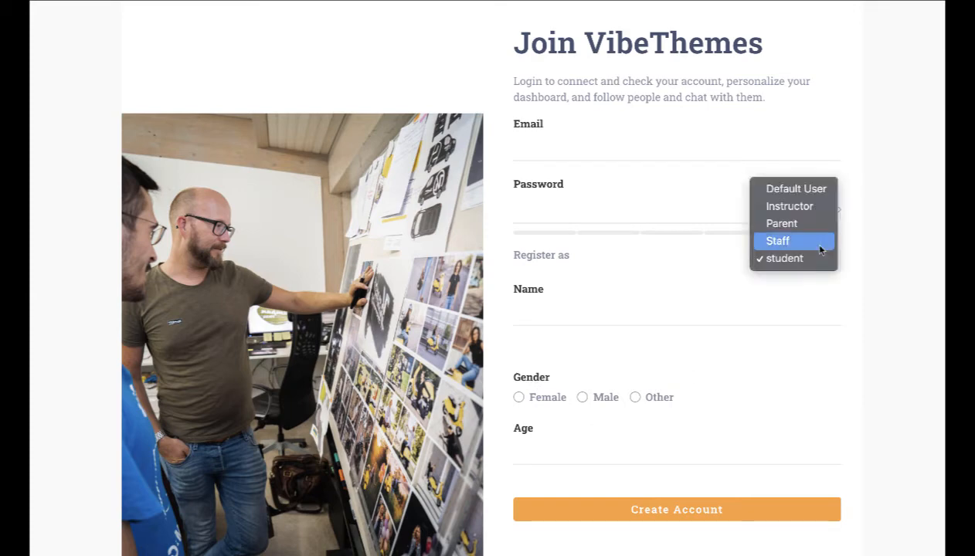
{"action": "left_click", "coordinate": [819, 244]}
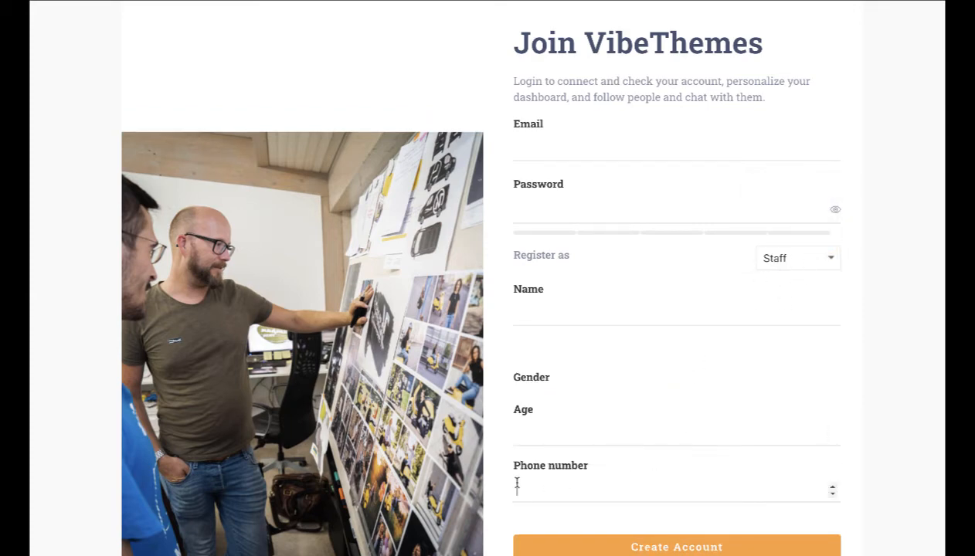
{"action": "left_click", "coordinate": [821, 248]}
{"action": "left_click", "coordinate": [812, 241]}
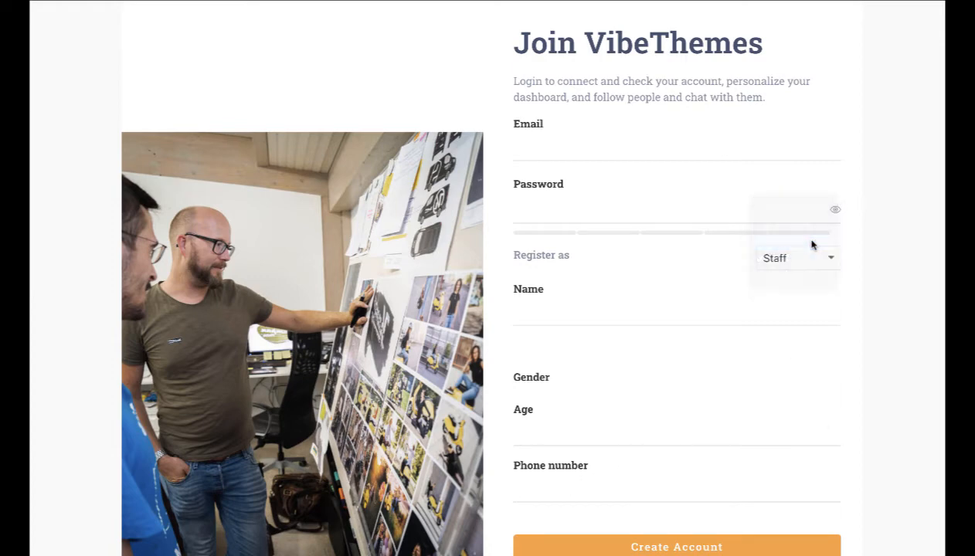
{"action": "scroll", "coordinate": [657, 439], "scroll_direction": "down", "scroll_amount": 1}
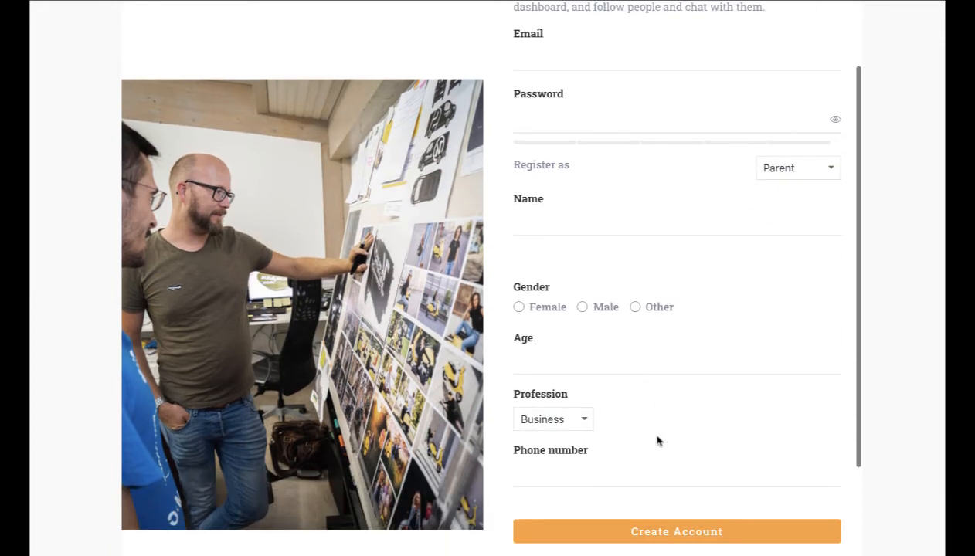
{"action": "left_click", "coordinate": [565, 423]}
{"action": "left_click", "coordinate": [652, 407]}
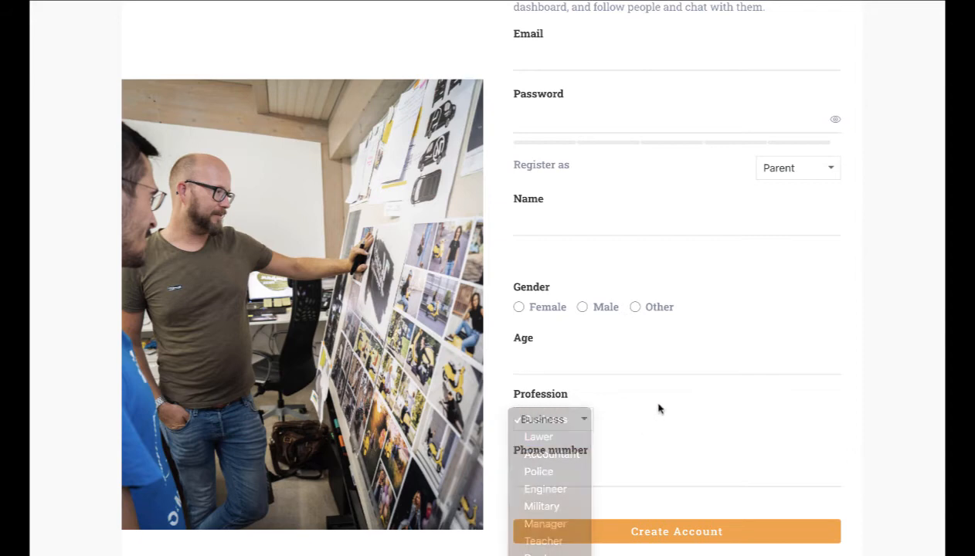
Step: Try Instructor and student, then reset Register as to Default User
{"action": "left_click", "coordinate": [803, 170]}
{"action": "left_click", "coordinate": [801, 150]}
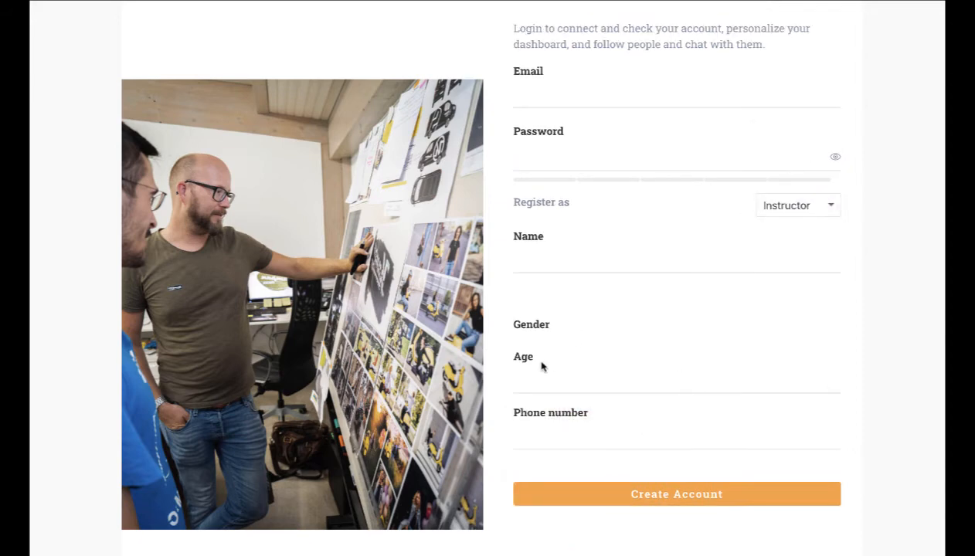
{"action": "left_click", "coordinate": [796, 210]}
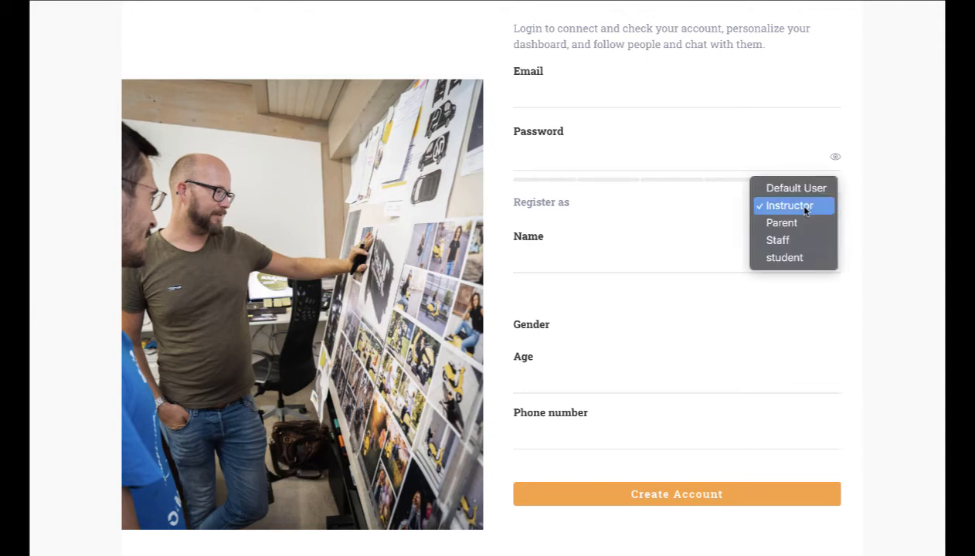
{"action": "left_click", "coordinate": [788, 258]}
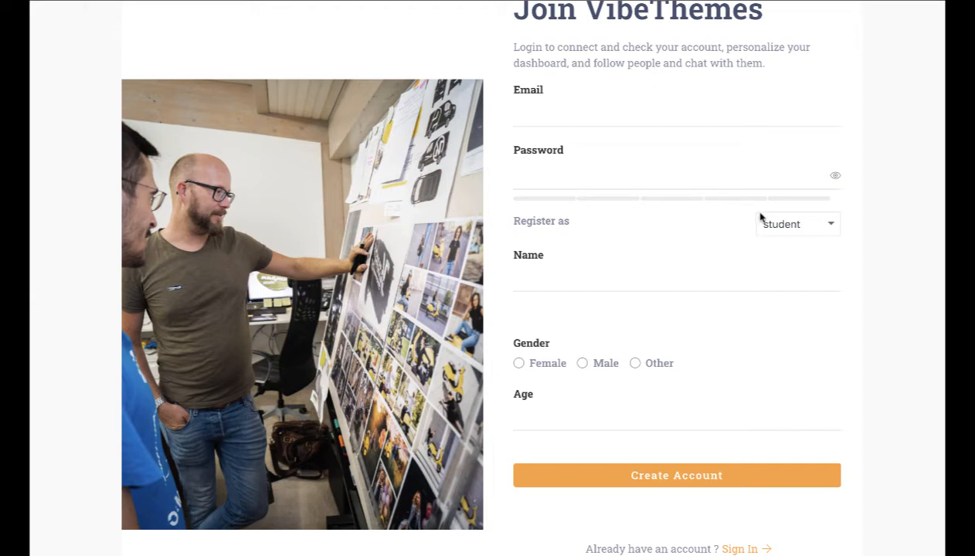
{"action": "left_click", "coordinate": [782, 222]}
{"action": "left_click", "coordinate": [777, 152]}
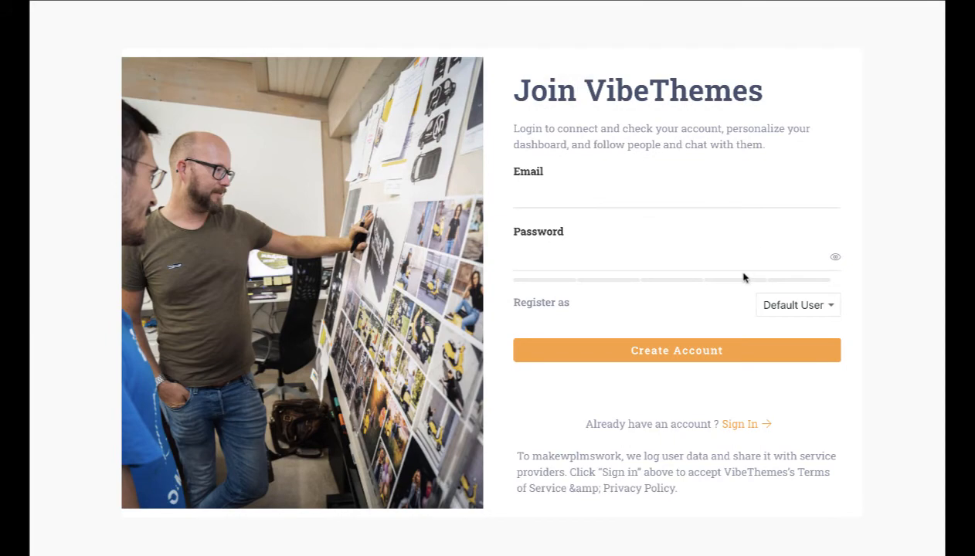
{"action": "left_click", "coordinate": [790, 307]}
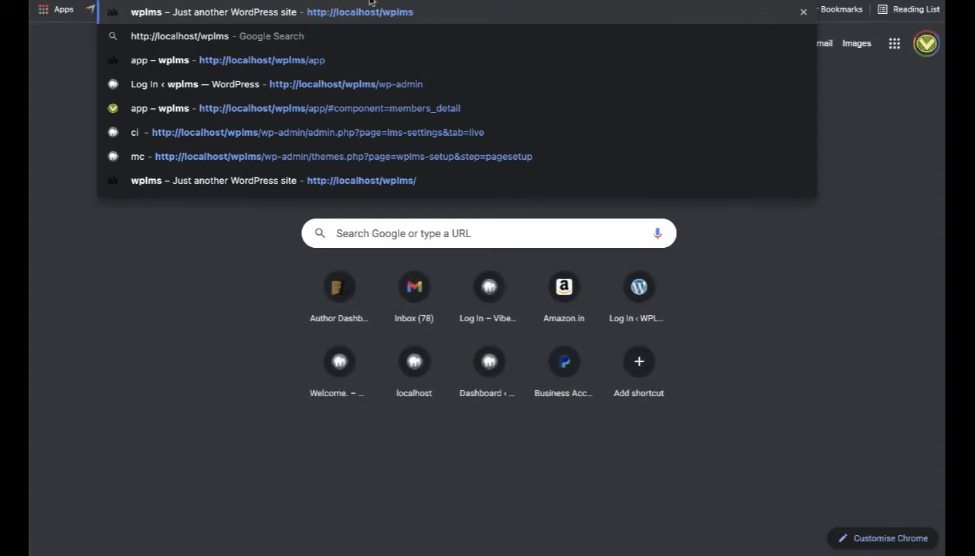
{"action": "type", "text": "/app"}
{"action": "key", "text": "Return"}
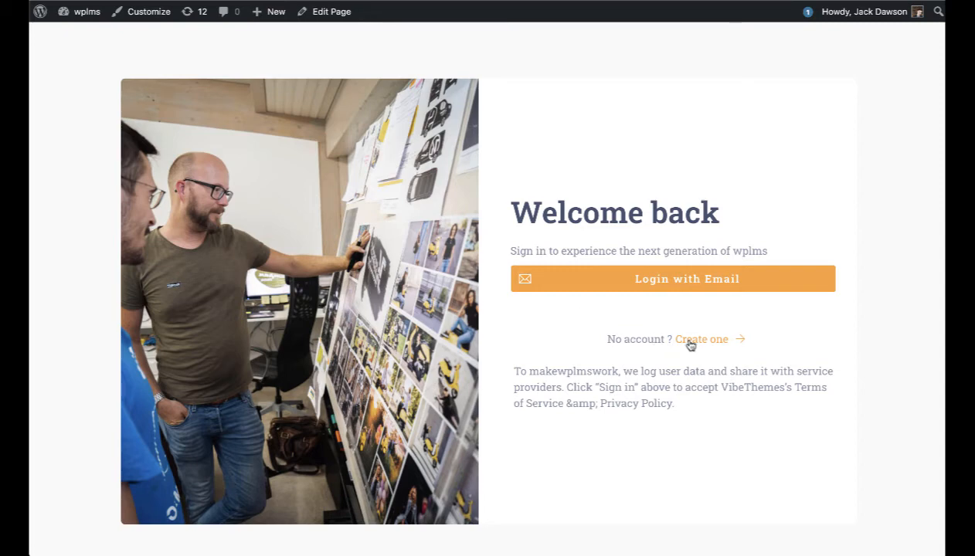
{"action": "left_click", "coordinate": [684, 277]}
{"action": "left_click", "coordinate": [654, 270]}
{"action": "type", "text": "a"}
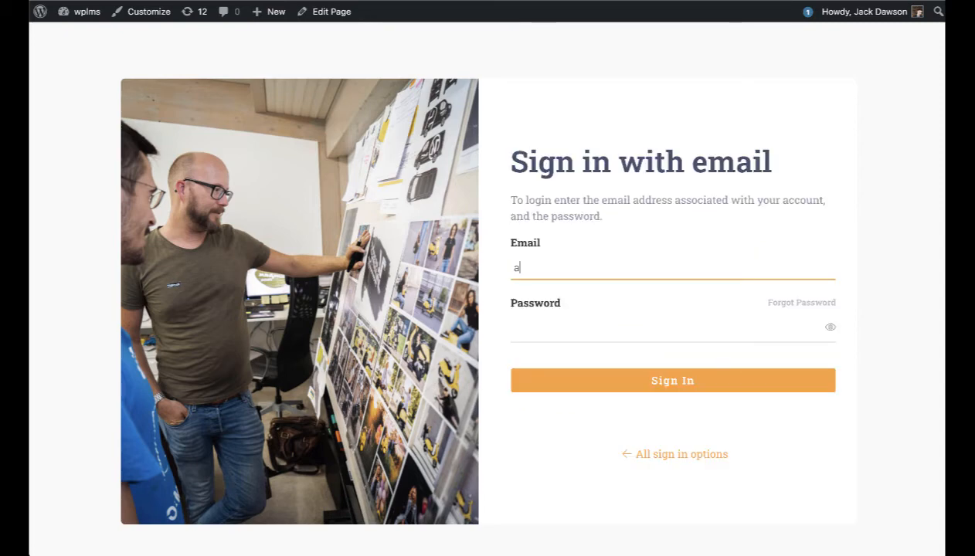
{"action": "type", "text": "dmin"}
{"action": "key", "text": "Tab"}
{"action": "type", "text": "admin"}
{"action": "key", "text": "Return"}
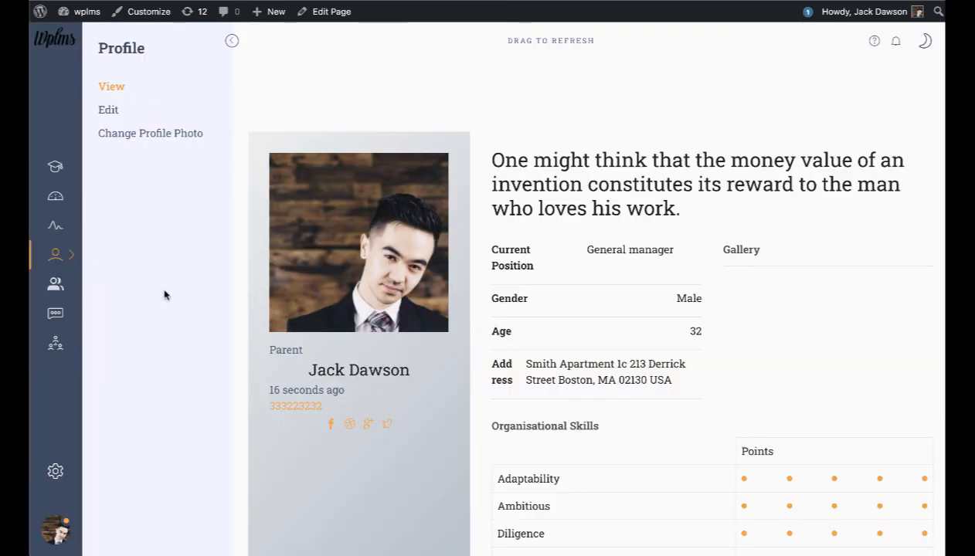
{"action": "left_click", "coordinate": [55, 225]}
{"action": "left_click", "coordinate": [55, 198]}
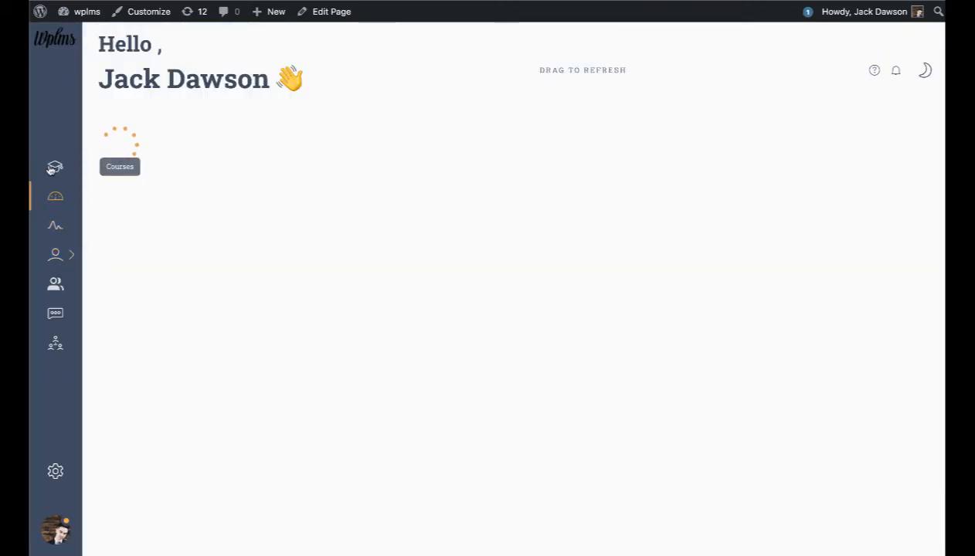
{"action": "left_click", "coordinate": [55, 166]}
{"action": "left_click", "coordinate": [55, 343]}
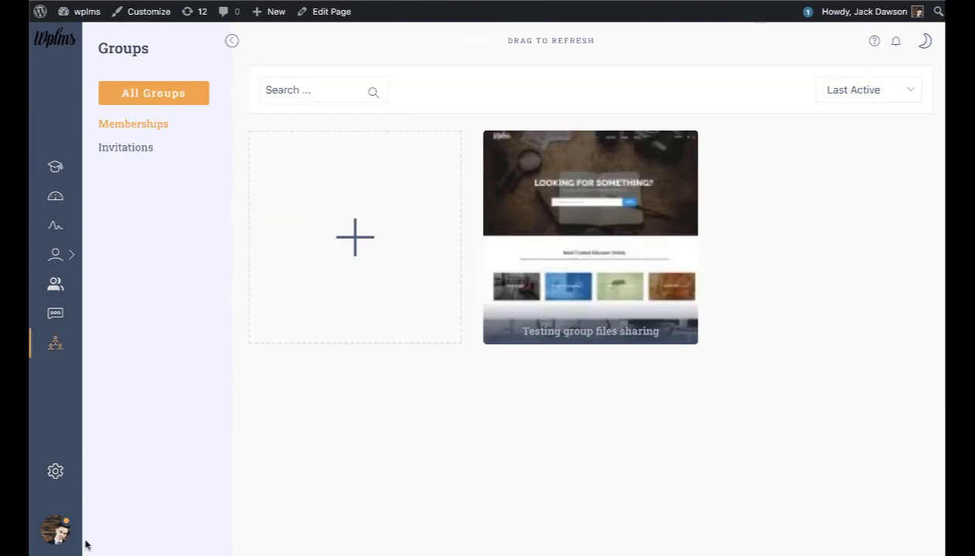
{"action": "left_click", "coordinate": [60, 315]}
{"action": "left_click", "coordinate": [60, 293]}
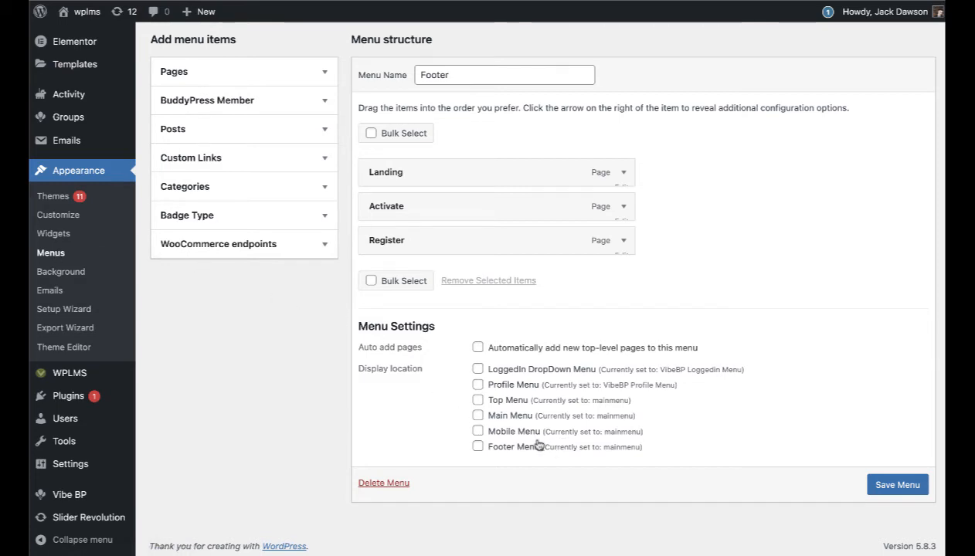
Step: Review the LoggedIn DropDown Menu location and the logged-in user's account menu and notifications
{"action": "left_click_drag", "start_coordinate": [498, 371], "coordinate": [608, 385]}
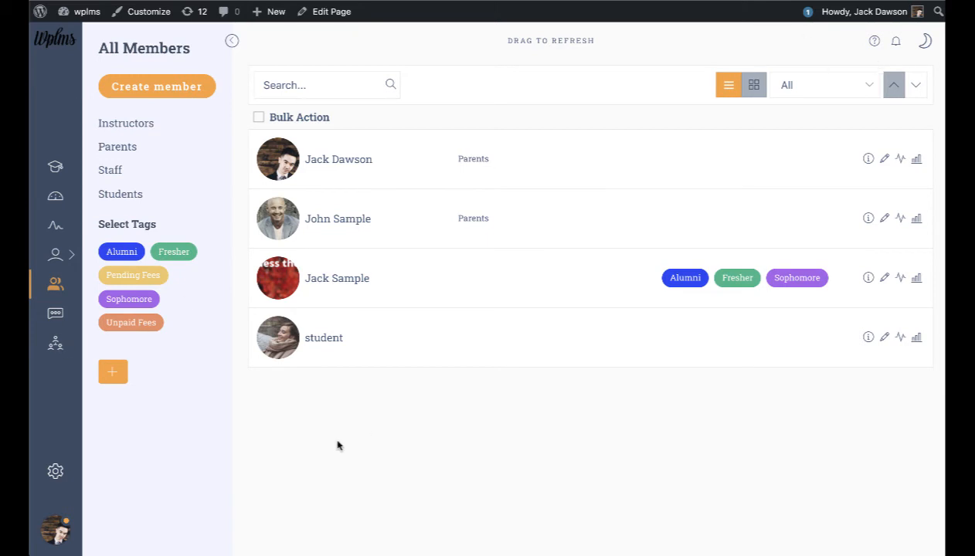
{"action": "left_click", "coordinate": [54, 535]}
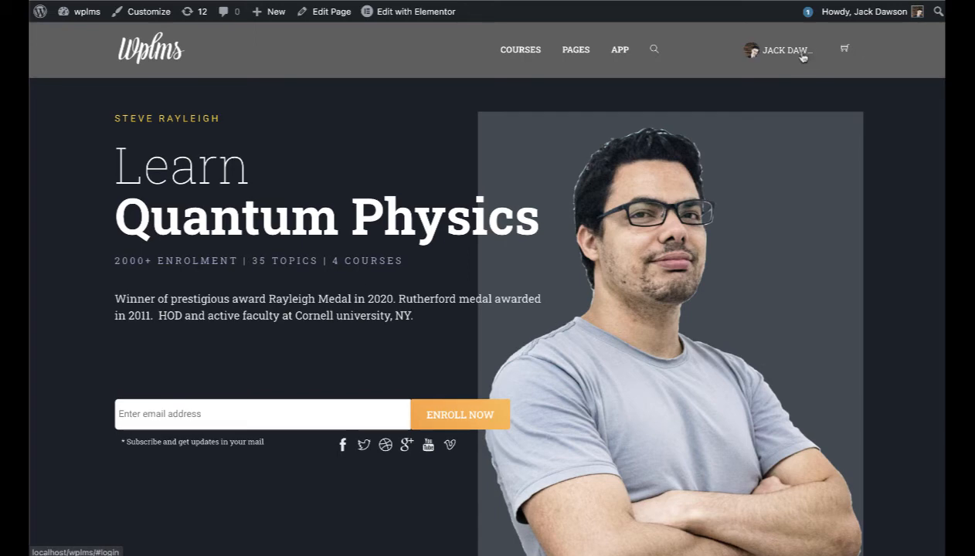
{"action": "left_click", "coordinate": [802, 57]}
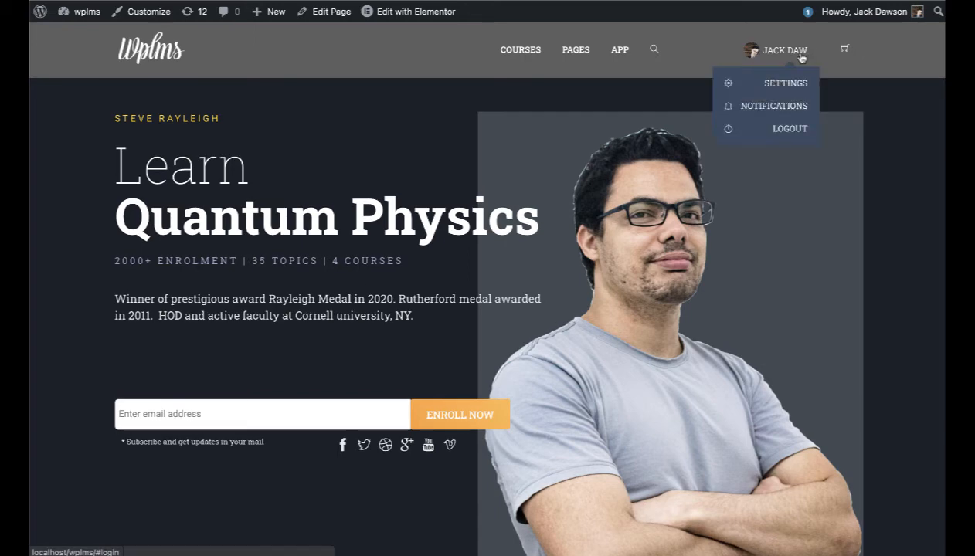
{"action": "left_click", "coordinate": [773, 103]}
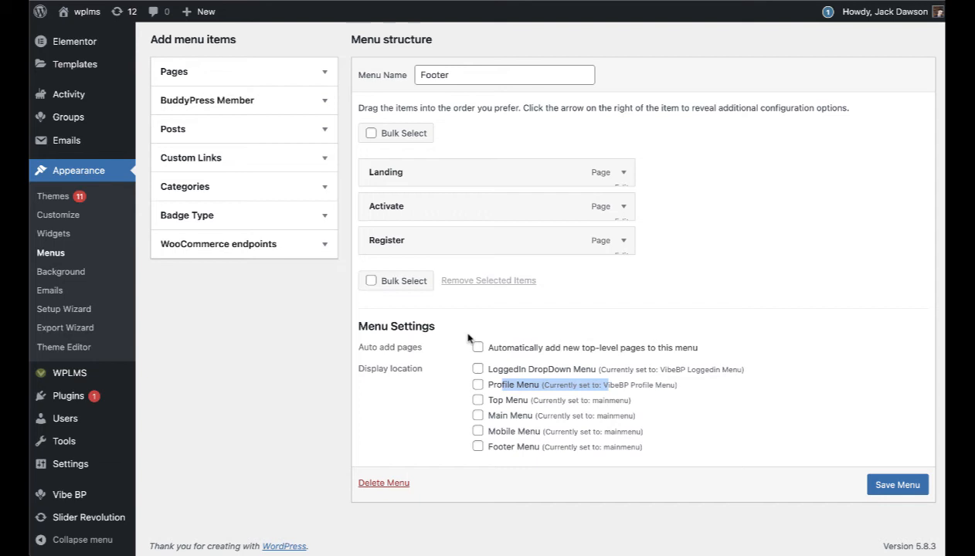
{"action": "mouse_move", "coordinate": [114, 502]}
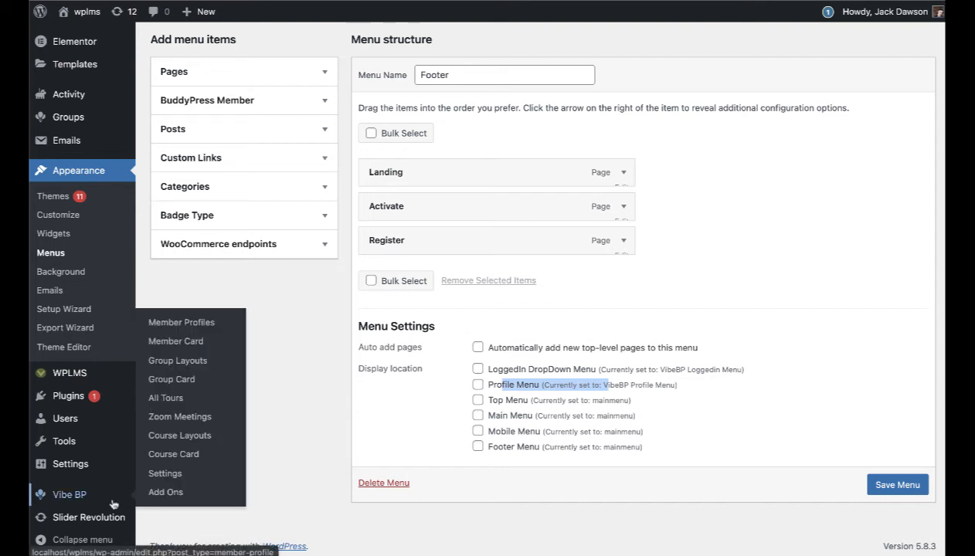
Step: Enable Different Menu by Member Types in Vibe BP's BuddyPress settings and save
{"action": "left_click", "coordinate": [165, 475]}
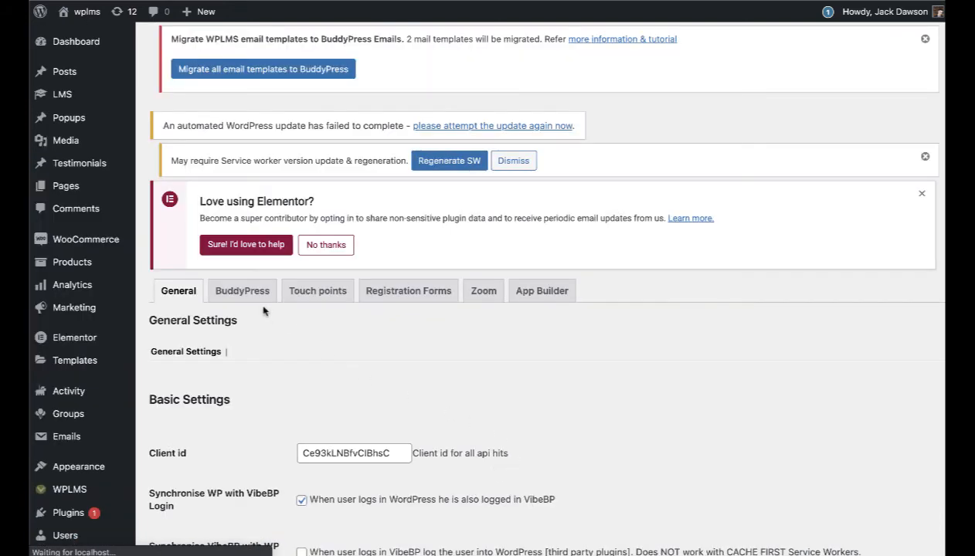
{"action": "left_click", "coordinate": [244, 299]}
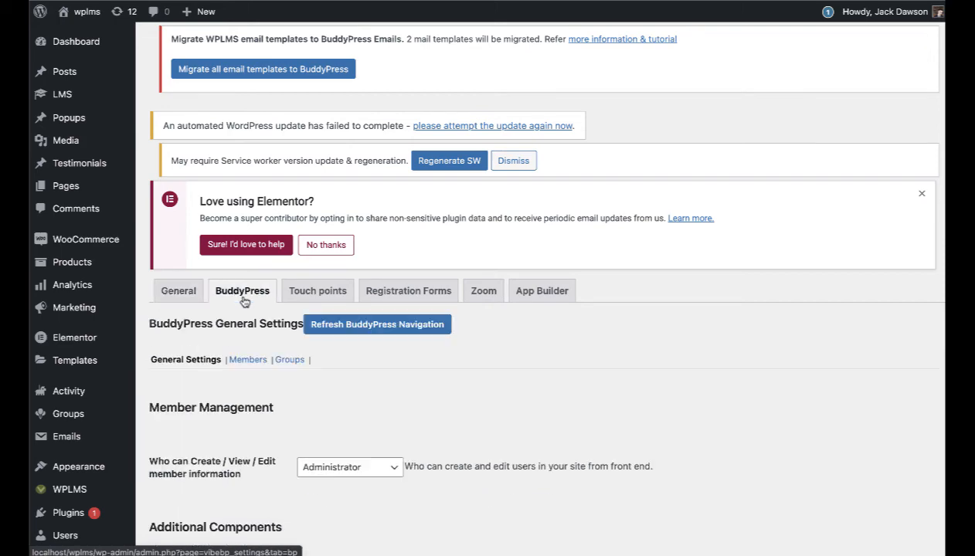
{"action": "scroll", "coordinate": [344, 358], "scroll_direction": "down", "scroll_amount": 4}
{"action": "scroll", "coordinate": [345, 357], "scroll_direction": "down", "scroll_amount": 2}
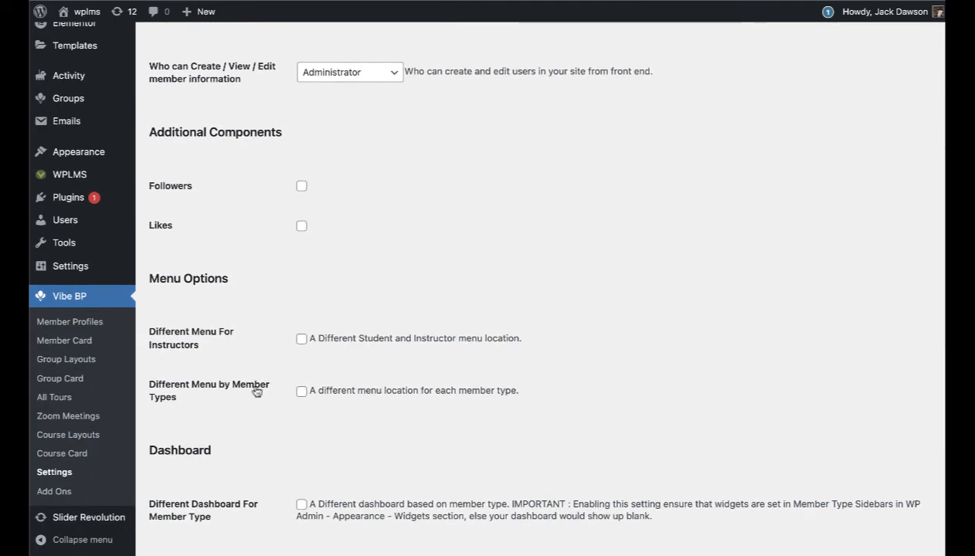
{"action": "left_click", "coordinate": [301, 391]}
{"action": "scroll", "coordinate": [363, 401], "scroll_direction": "down", "scroll_amount": 10}
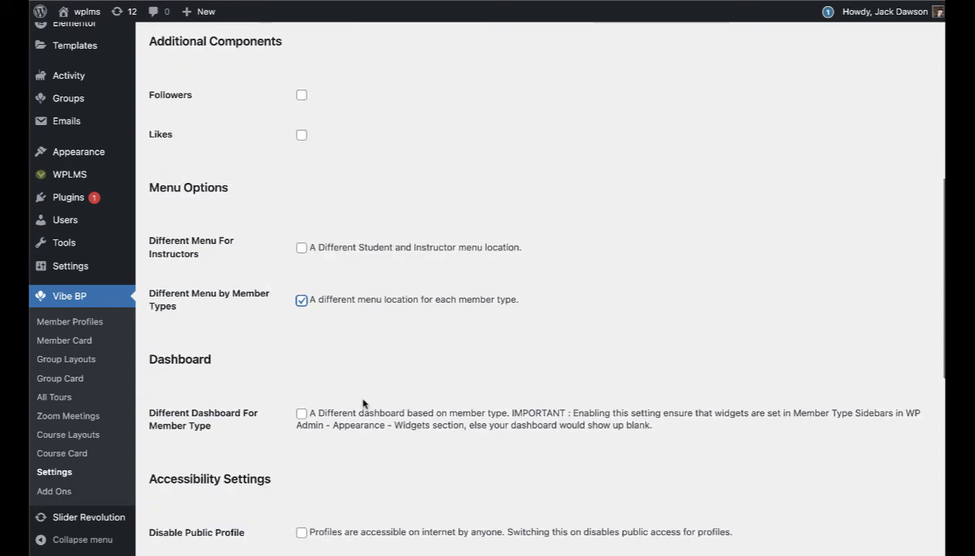
{"action": "left_click", "coordinate": [194, 504]}
{"action": "scroll", "coordinate": [477, 380], "scroll_direction": "up", "scroll_amount": 4}
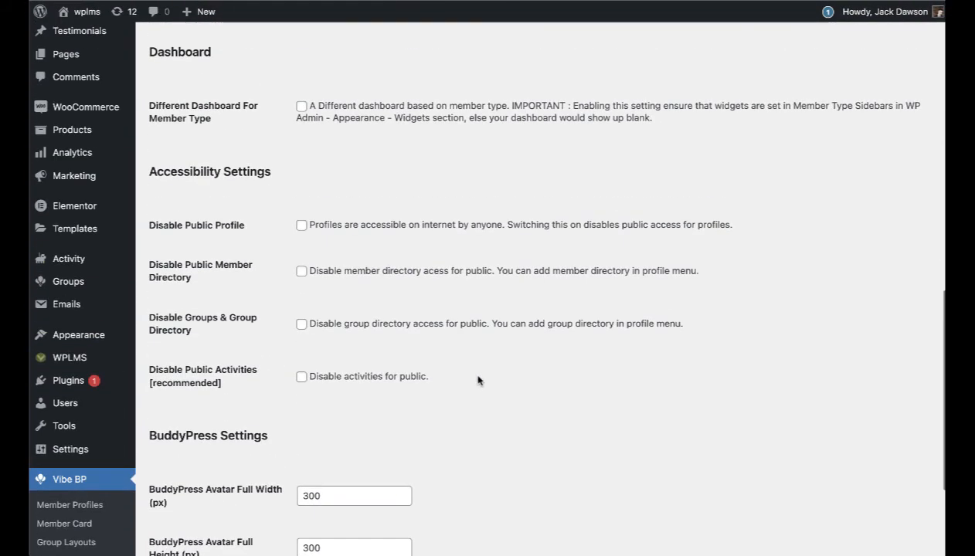
{"action": "scroll", "coordinate": [479, 380], "scroll_direction": "down", "scroll_amount": 5}
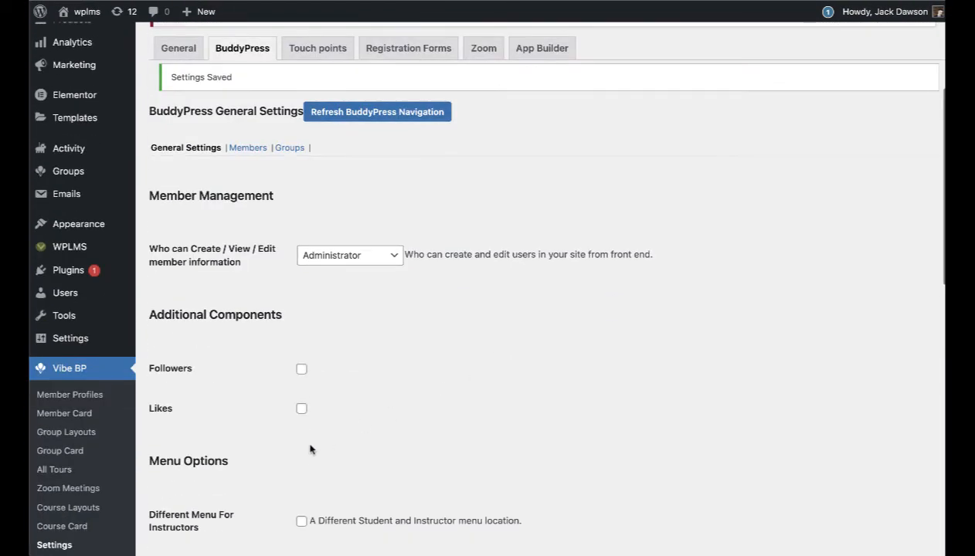
{"action": "scroll", "coordinate": [186, 516], "scroll_direction": "down", "scroll_amount": 1}
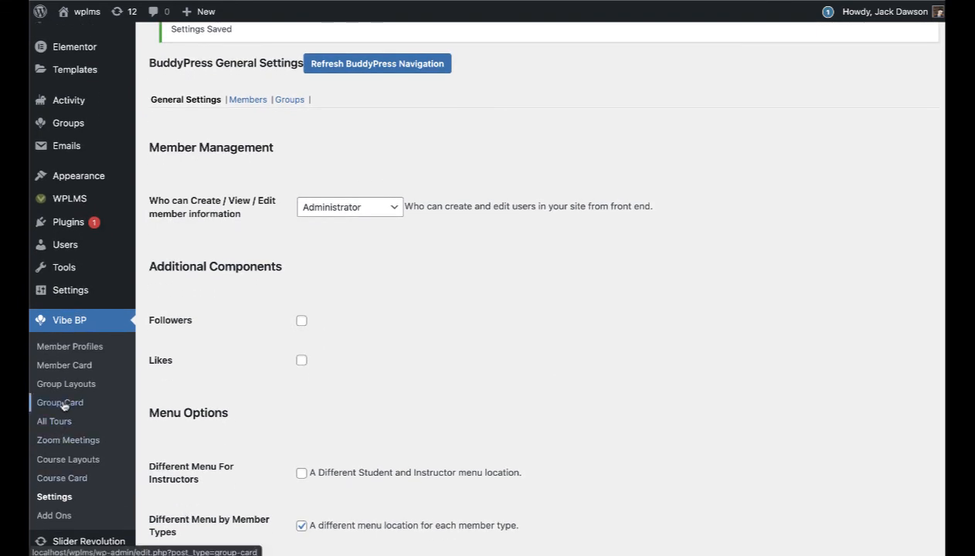
{"action": "mouse_move", "coordinate": [85, 176]}
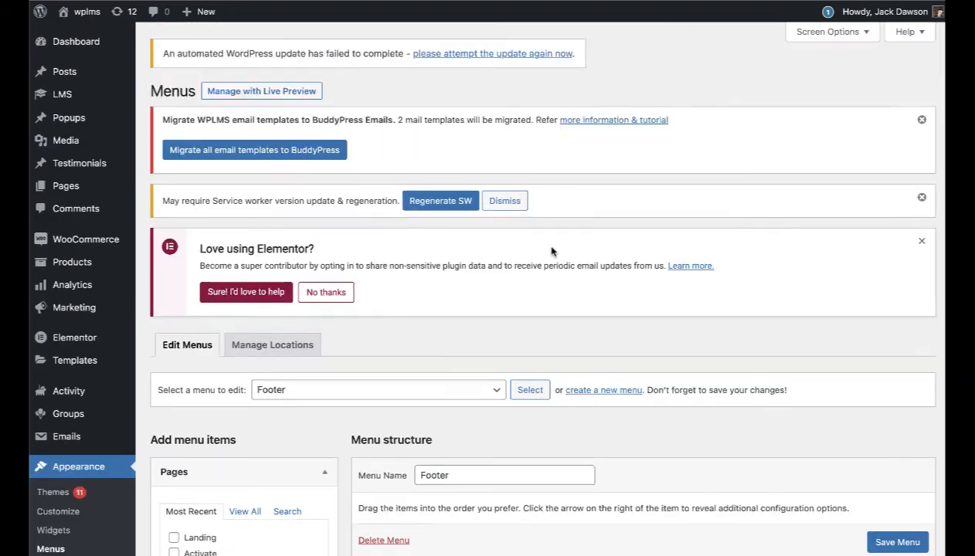
{"action": "scroll", "coordinate": [551, 253], "scroll_direction": "down", "scroll_amount": 10}
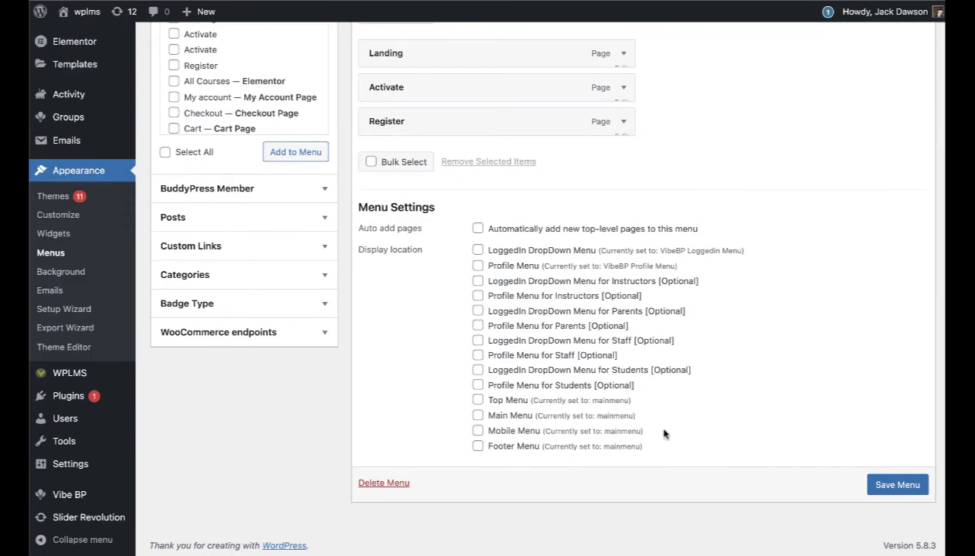
{"action": "left_click_drag", "start_coordinate": [644, 393], "coordinate": [645, 379]}
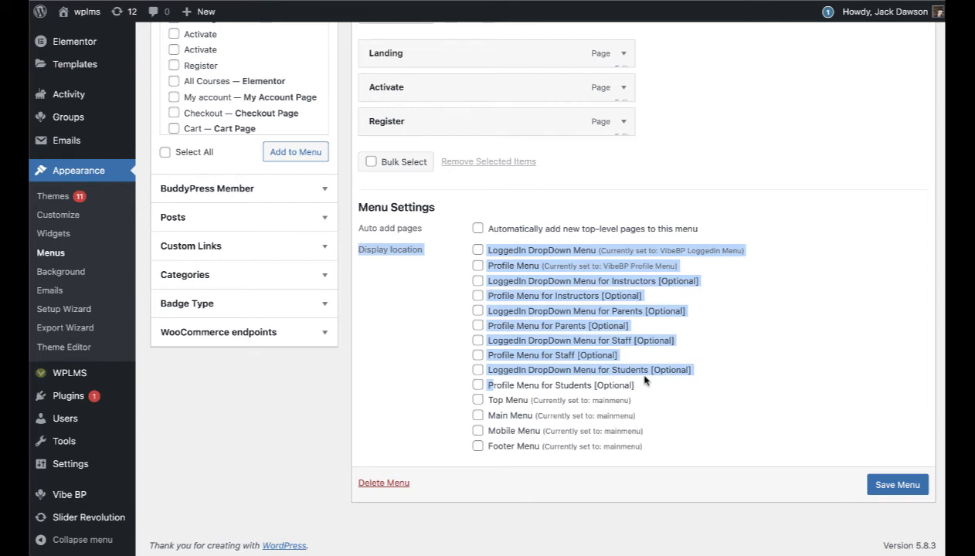
{"action": "left_click", "coordinate": [644, 379]}
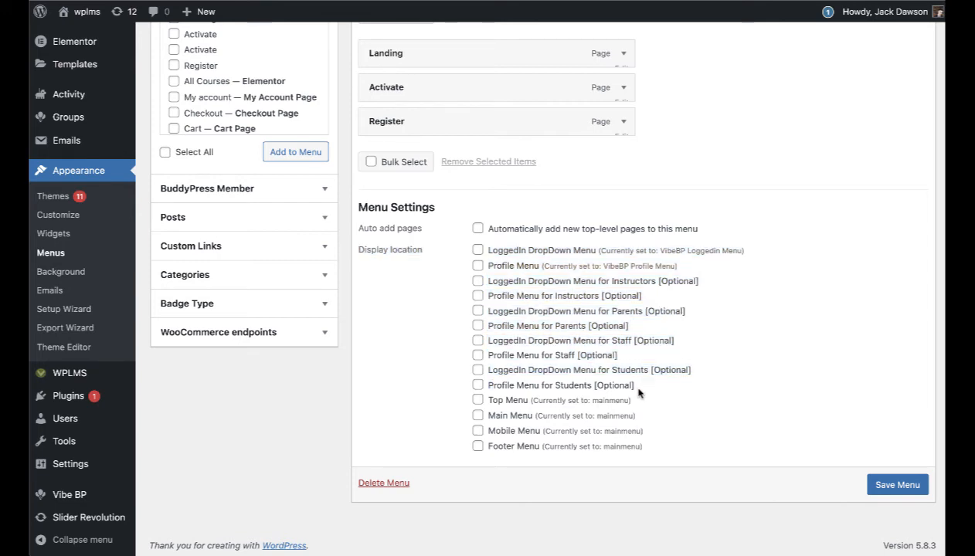
{"action": "double_click", "coordinate": [566, 387]}
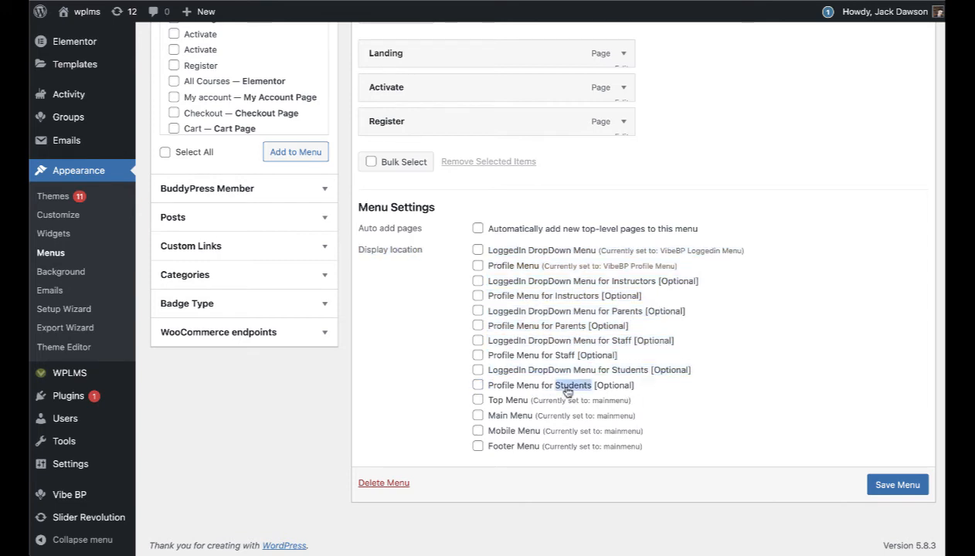
{"action": "double_click", "coordinate": [565, 356]}
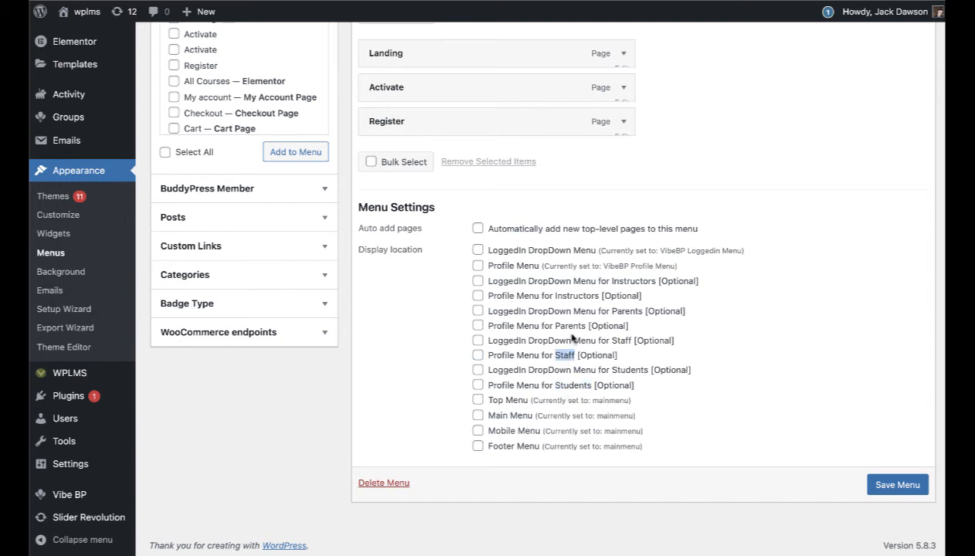
{"action": "double_click", "coordinate": [570, 326]}
{"action": "double_click", "coordinate": [576, 296]}
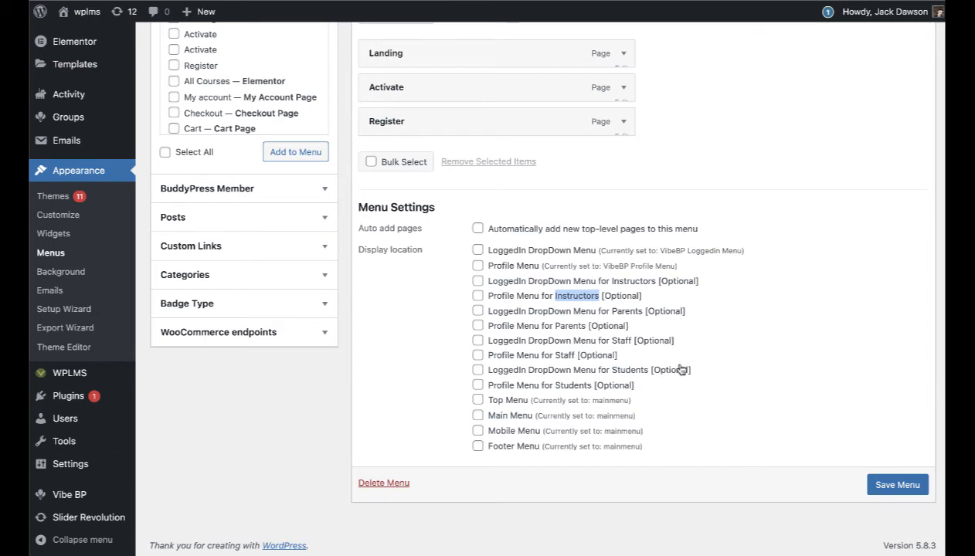
{"action": "scroll", "coordinate": [680, 370], "scroll_direction": "up", "scroll_amount": 2}
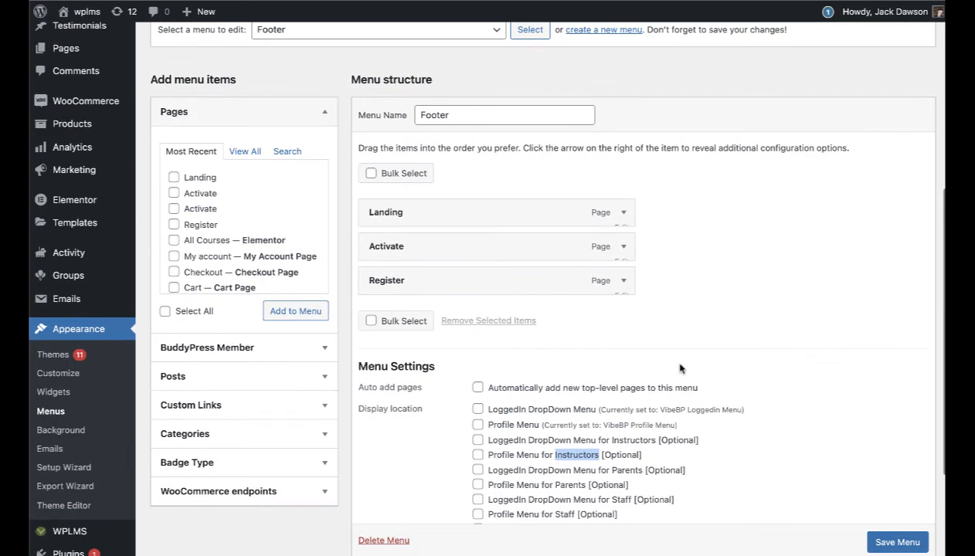
{"action": "scroll", "coordinate": [680, 369], "scroll_direction": "down", "scroll_amount": 2}
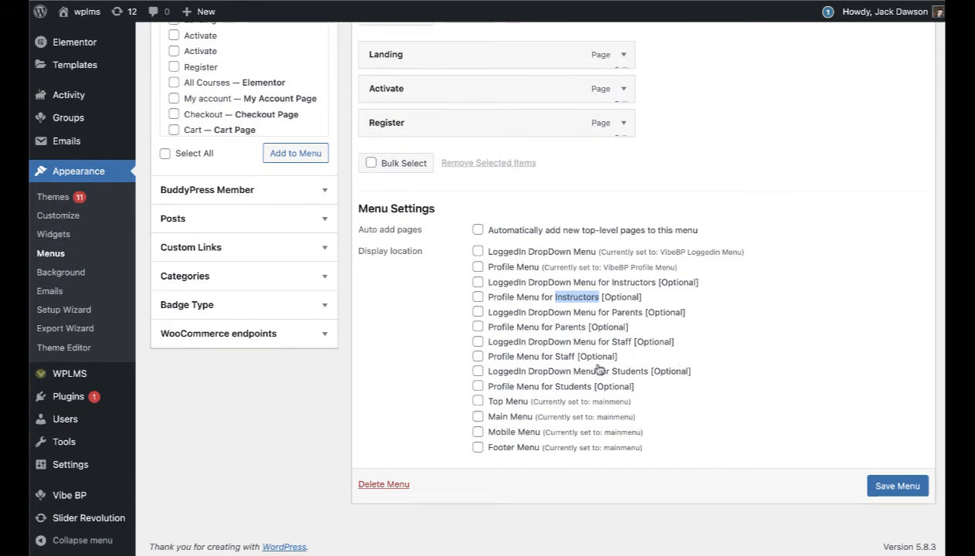
{"action": "left_click_drag", "start_coordinate": [639, 391], "coordinate": [489, 287]}
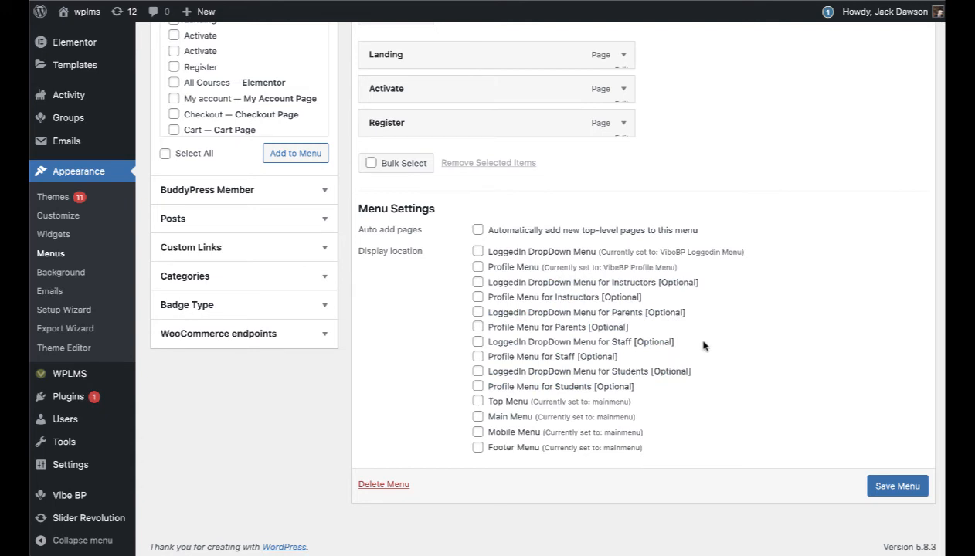
{"action": "scroll", "coordinate": [699, 344], "scroll_direction": "up", "scroll_amount": 6}
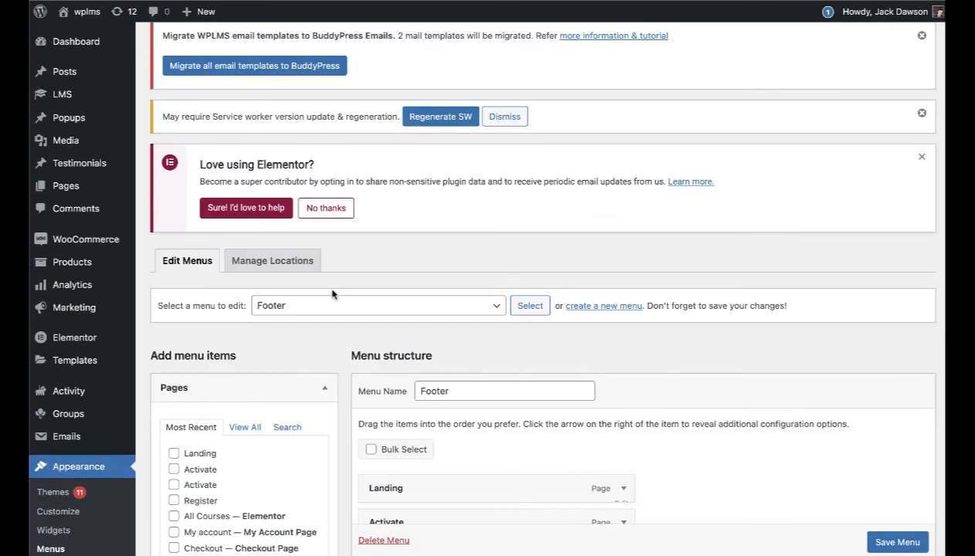
Step: Create a new menu named 'student profile' assigned to the Profile Menu for Students location
{"action": "left_click", "coordinate": [581, 307]}
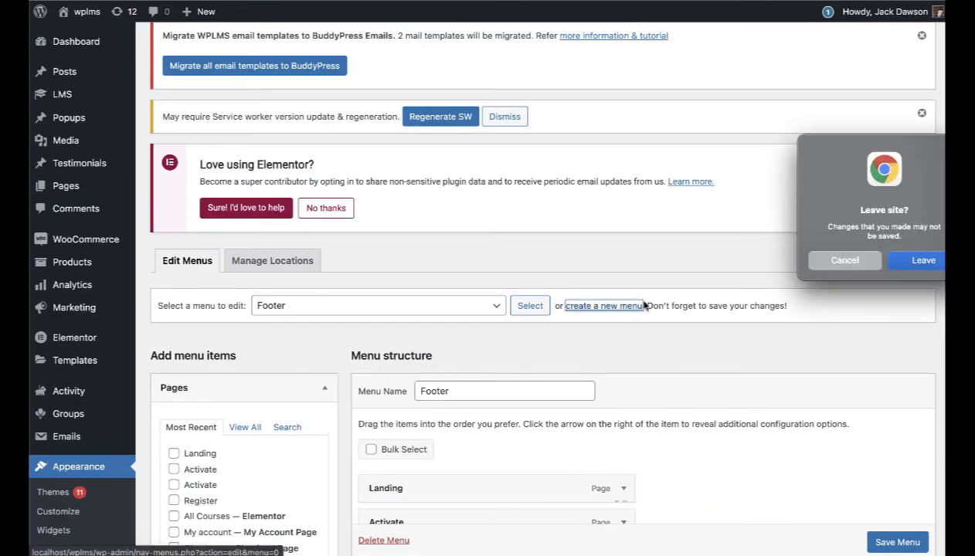
{"action": "left_click", "coordinate": [894, 264]}
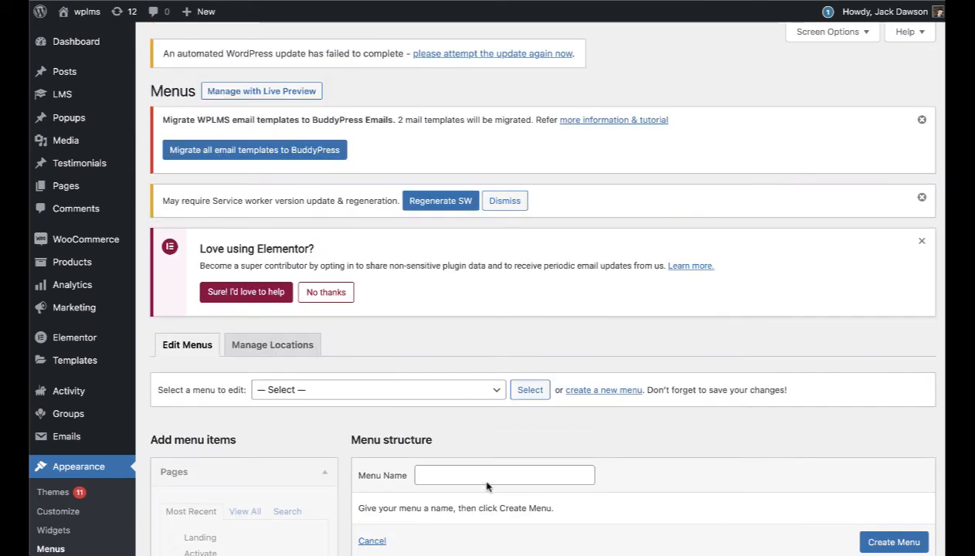
{"action": "left_click", "coordinate": [483, 477]}
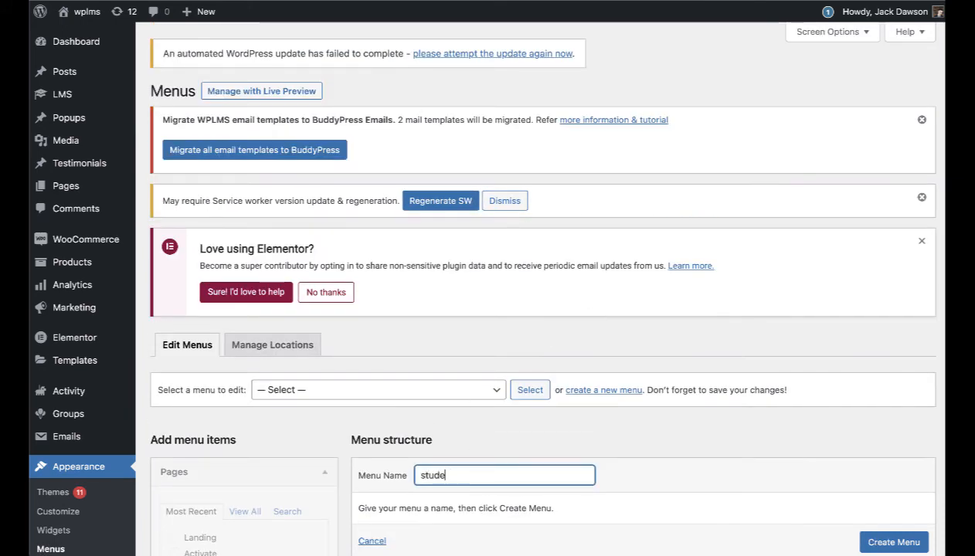
{"action": "type", "text": "student profile"}
{"action": "scroll", "coordinate": [618, 367], "scroll_direction": "down", "scroll_amount": 5}
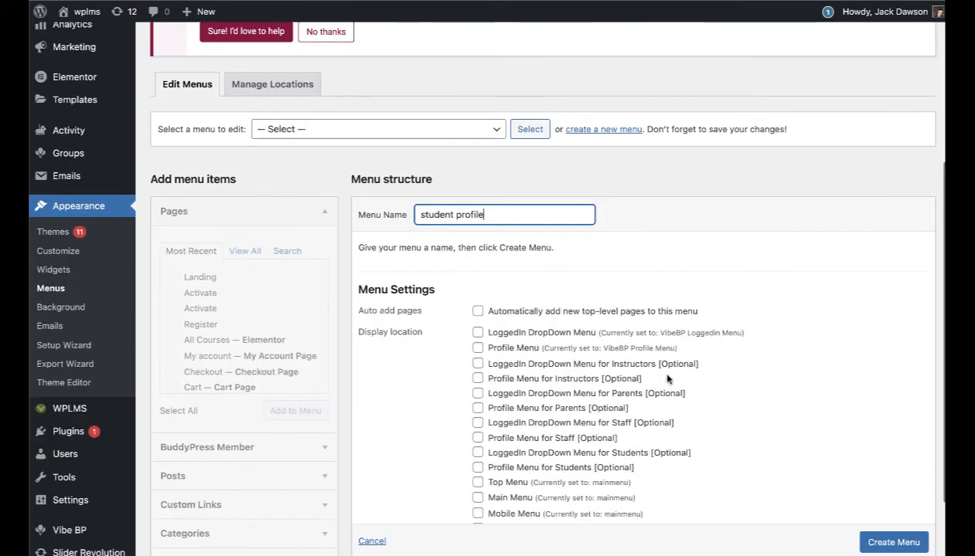
{"action": "left_click", "coordinate": [551, 468]}
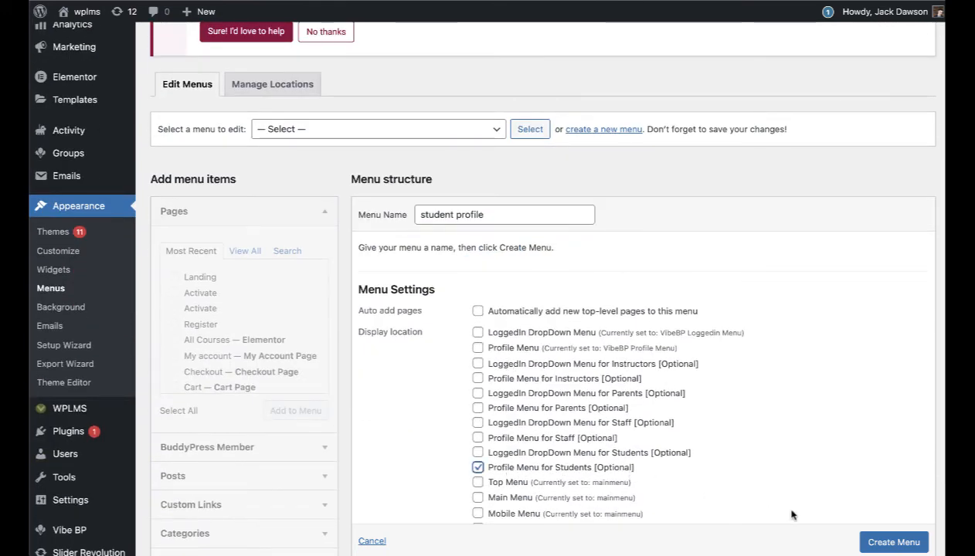
{"action": "left_click", "coordinate": [886, 544]}
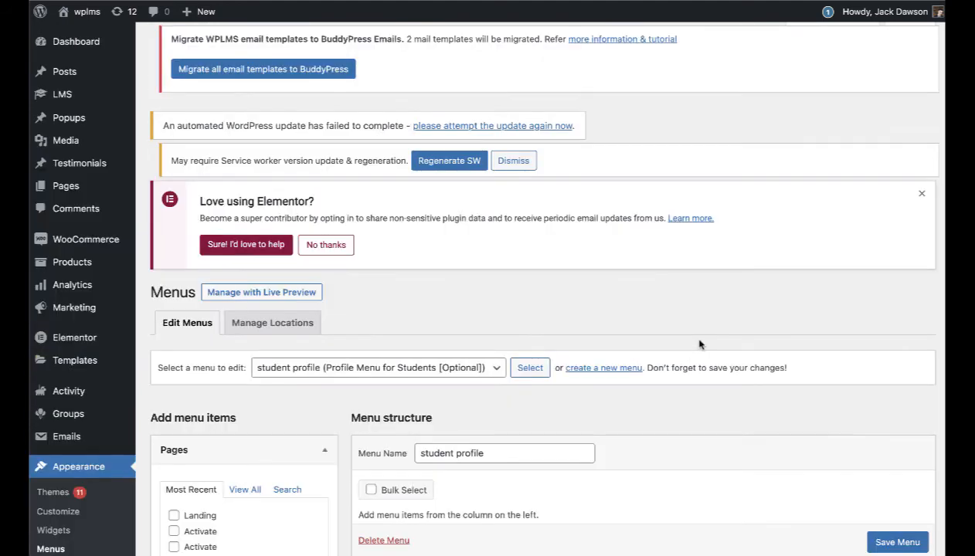
Step: Add Dashboard, Courses, Activity, VibeDrive and Messages member links and save the menu
{"action": "scroll", "coordinate": [696, 344], "scroll_direction": "down", "scroll_amount": 5}
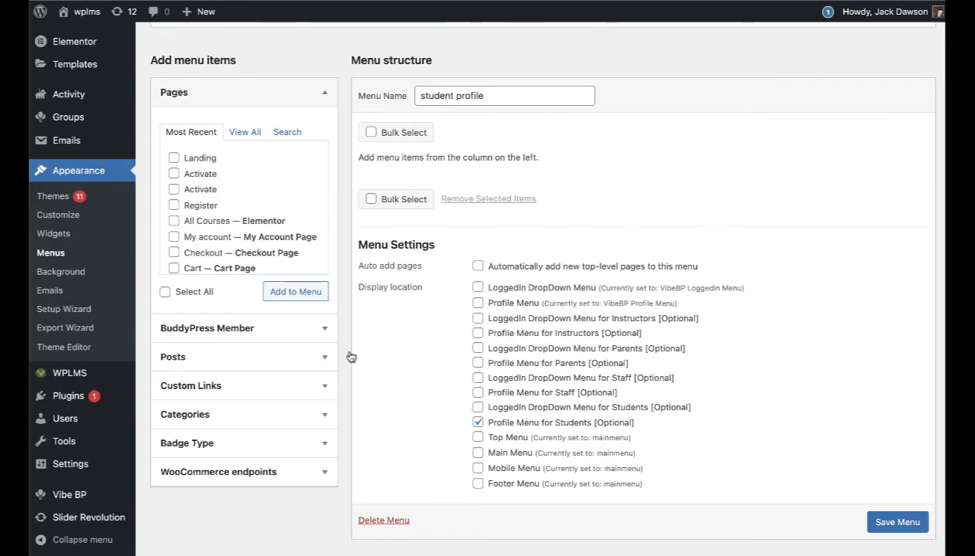
{"action": "left_click", "coordinate": [309, 332]}
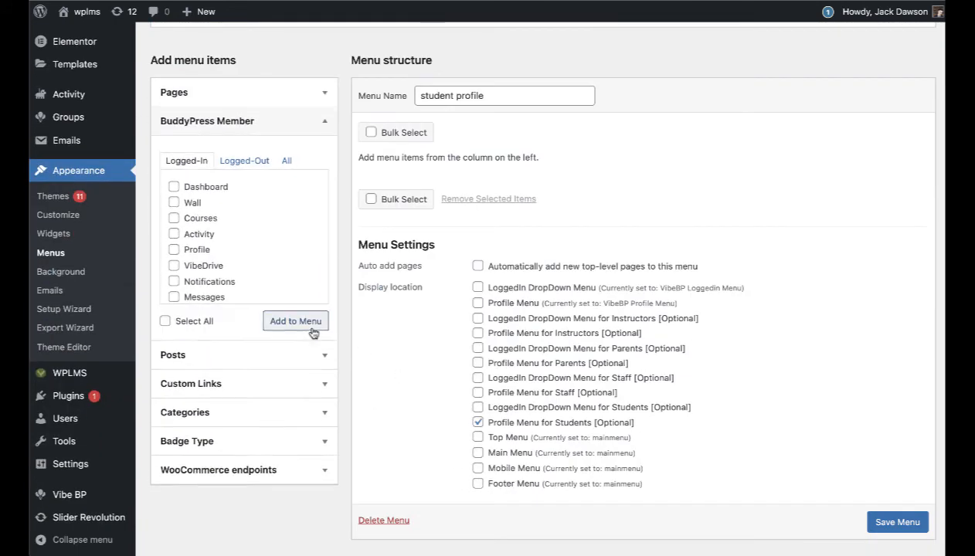
{"action": "left_click", "coordinate": [174, 186]}
{"action": "left_click", "coordinate": [207, 221]}
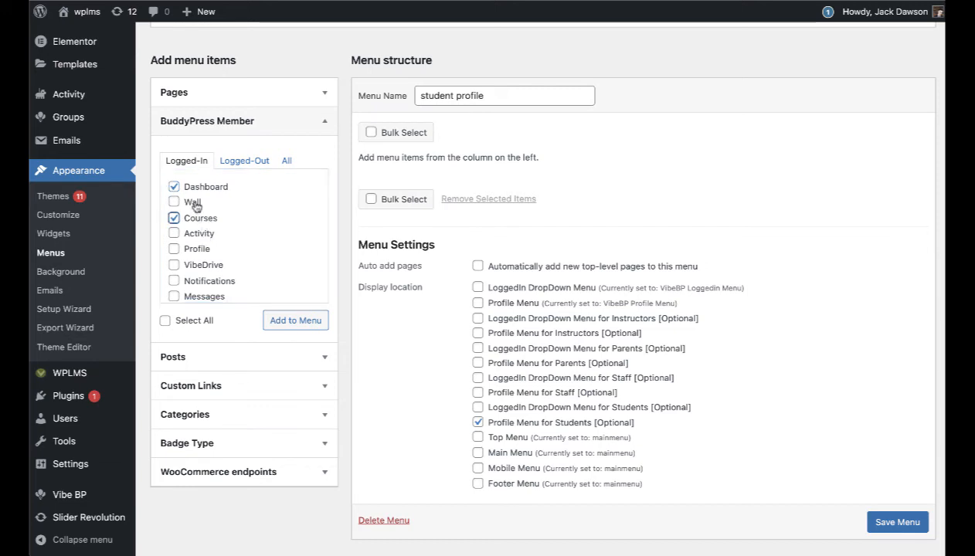
{"action": "left_click", "coordinate": [199, 234]}
{"action": "scroll", "coordinate": [221, 273], "scroll_direction": "down", "scroll_amount": 1}
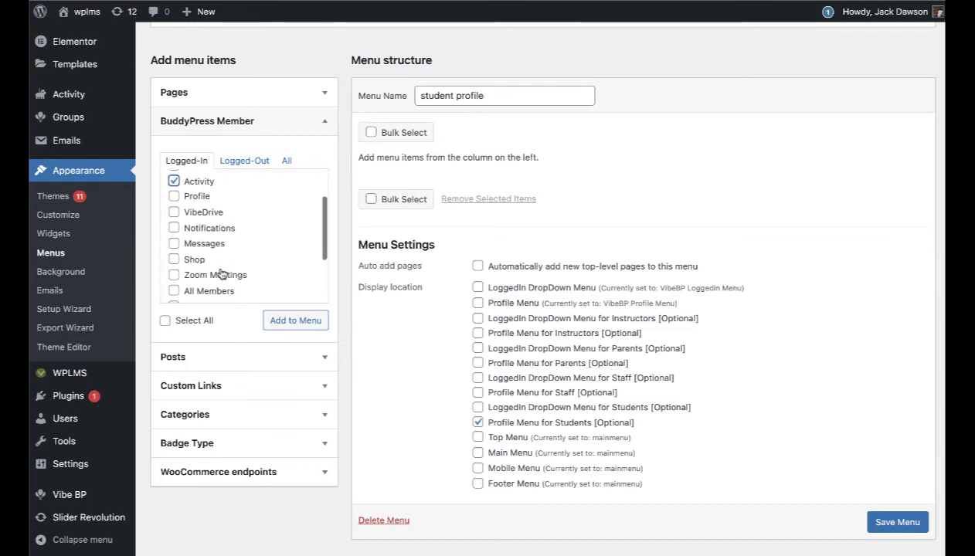
{"action": "left_click", "coordinate": [201, 216]}
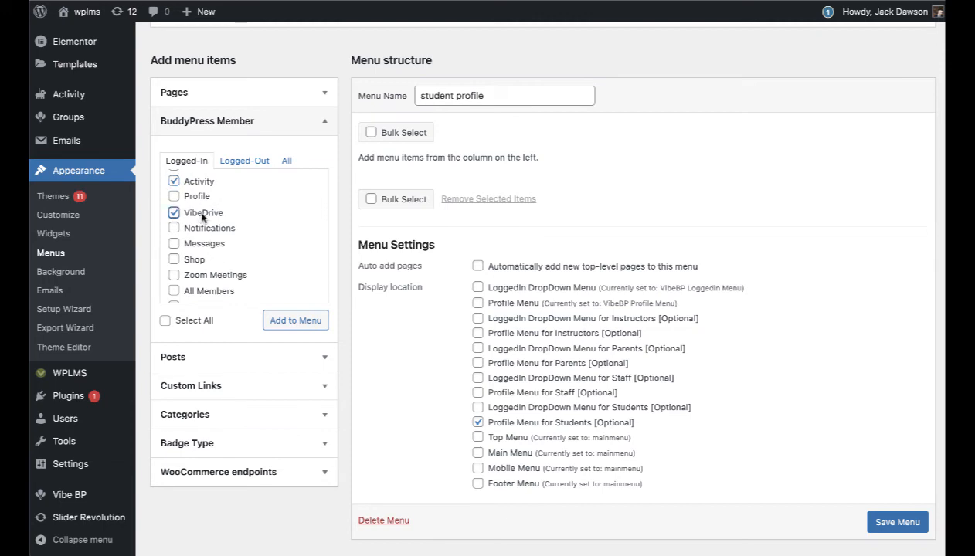
{"action": "left_click", "coordinate": [193, 244]}
{"action": "scroll", "coordinate": [249, 261], "scroll_direction": "down", "scroll_amount": 1}
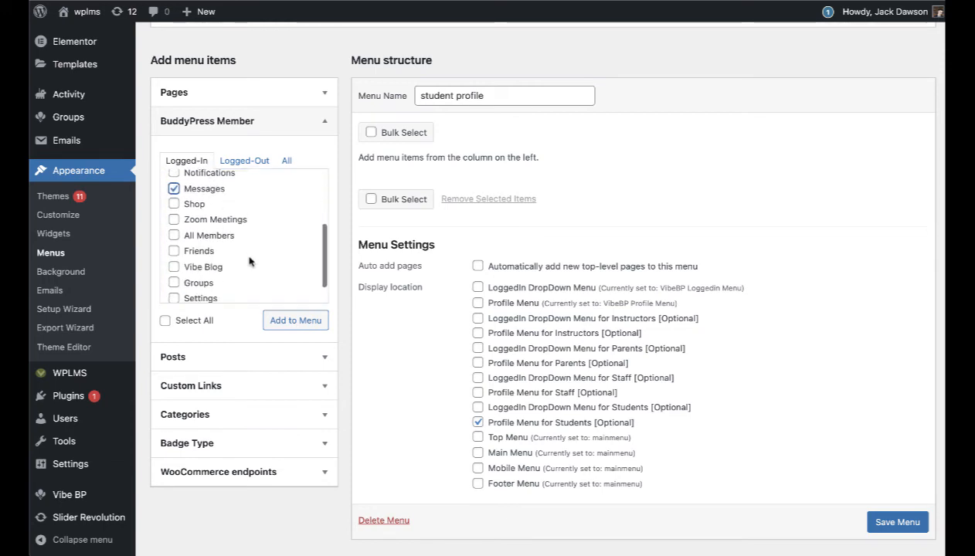
{"action": "scroll", "coordinate": [249, 261], "scroll_direction": "down", "scroll_amount": 1}
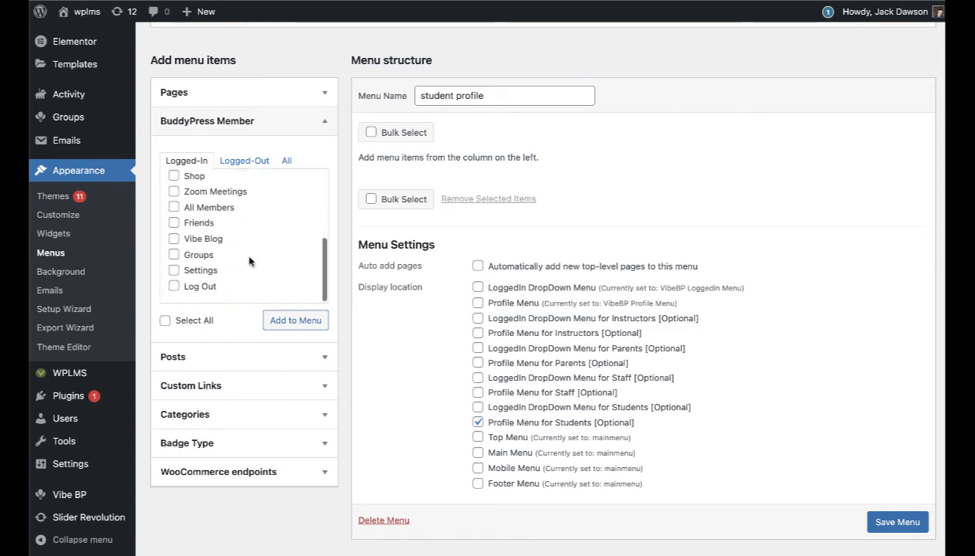
{"action": "left_click", "coordinate": [298, 321]}
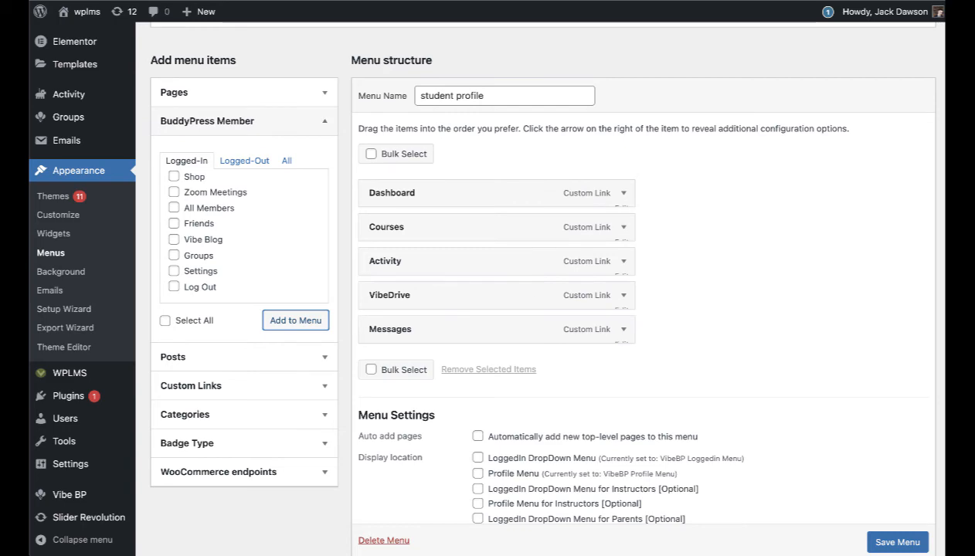
{"action": "left_click", "coordinate": [898, 542]}
{"action": "scroll", "coordinate": [812, 409], "scroll_direction": "down", "scroll_amount": 3}
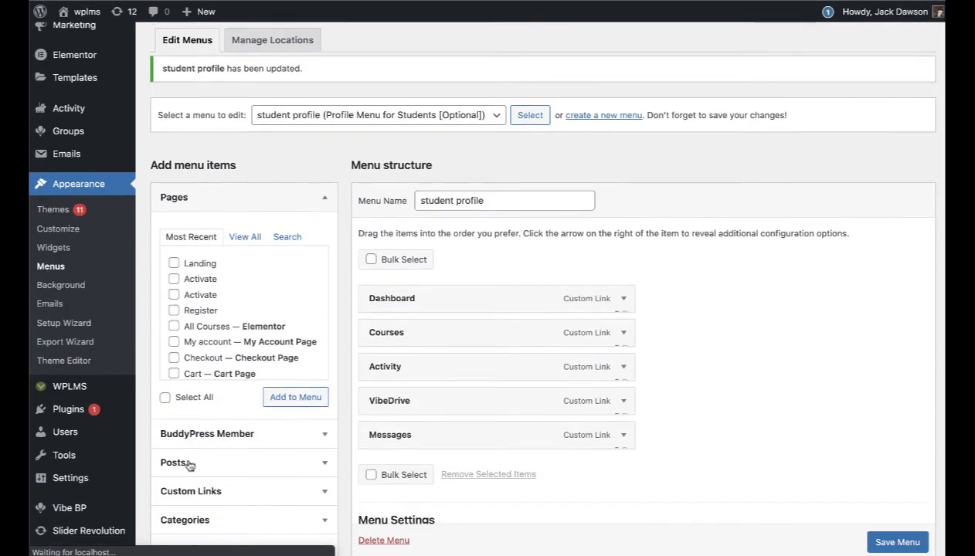
Step: Change the user's Extended Profile member type from Parent to student and update the profile
{"action": "mouse_move", "coordinate": [68, 431]}
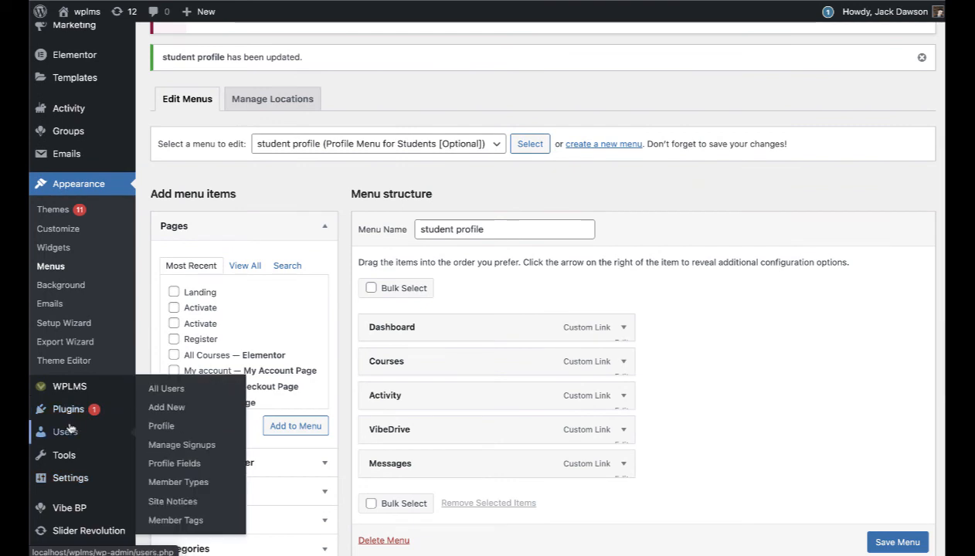
{"action": "right_click", "coordinate": [173, 433]}
{"action": "left_click", "coordinate": [209, 437]}
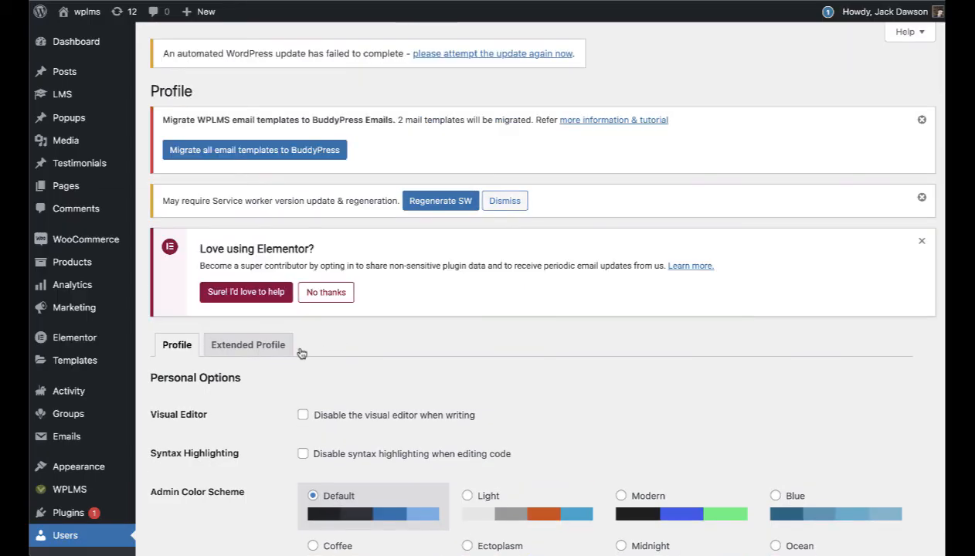
{"action": "left_click", "coordinate": [248, 354]}
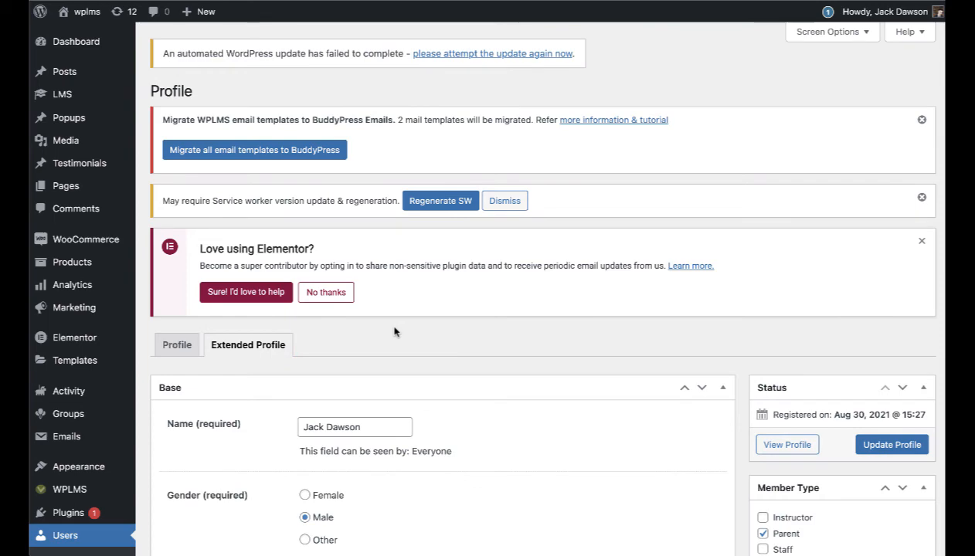
{"action": "scroll", "coordinate": [394, 332], "scroll_direction": "down", "scroll_amount": 3}
{"action": "scroll", "coordinate": [611, 340], "scroll_direction": "down", "scroll_amount": 3}
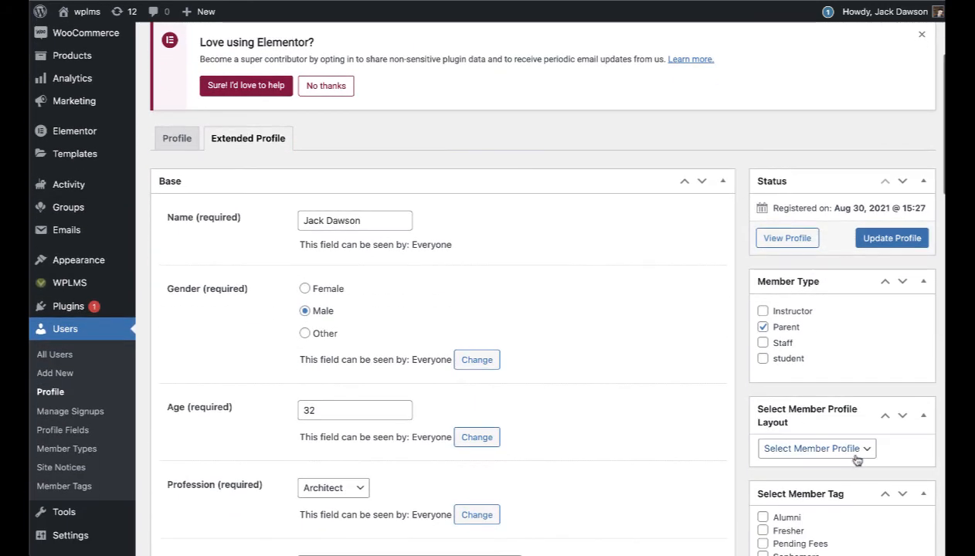
{"action": "left_click", "coordinate": [762, 327]}
{"action": "left_click", "coordinate": [762, 358]}
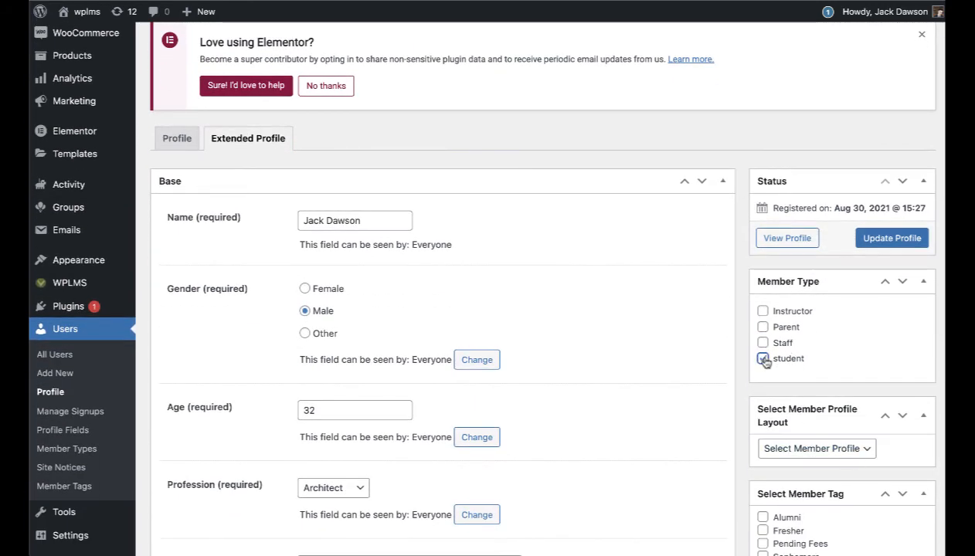
{"action": "left_click", "coordinate": [894, 239]}
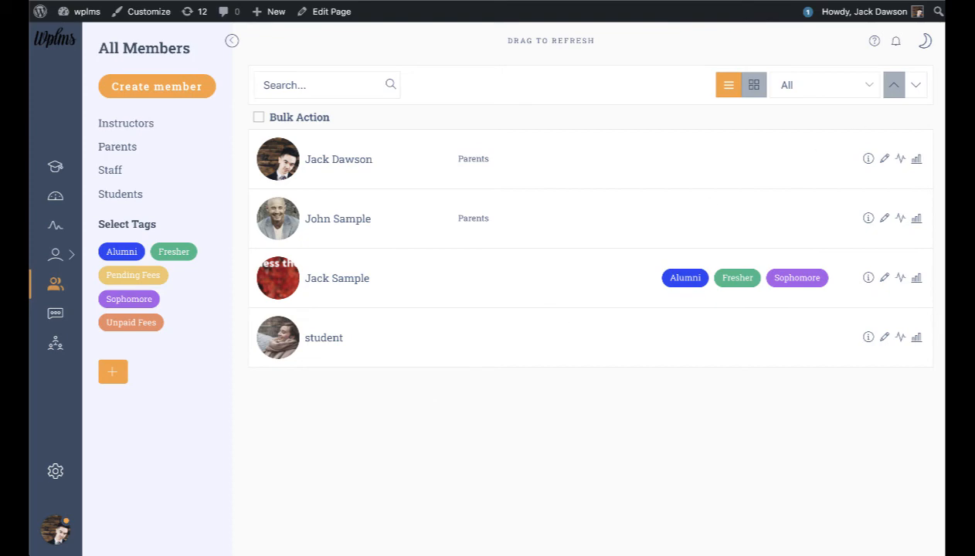
Step: Open a second browser window on the site and sign in with the account email and password
{"action": "key", "text": "super+grave"}
{"action": "left_click_drag", "start_coordinate": [772, 5], "coordinate": [679, 0]}
{"action": "left_click", "coordinate": [865, 426]}
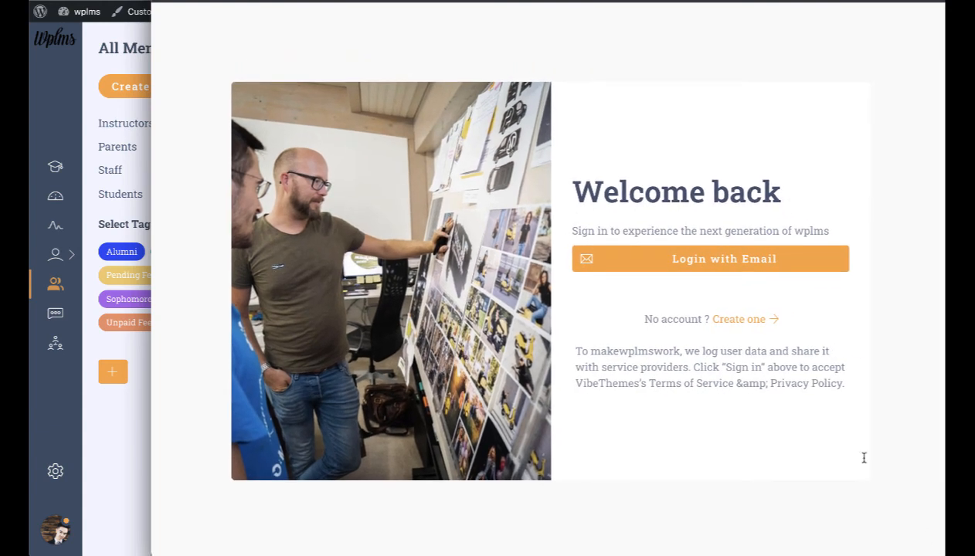
{"action": "left_click_drag", "start_coordinate": [695, 2], "coordinate": [799, 0]}
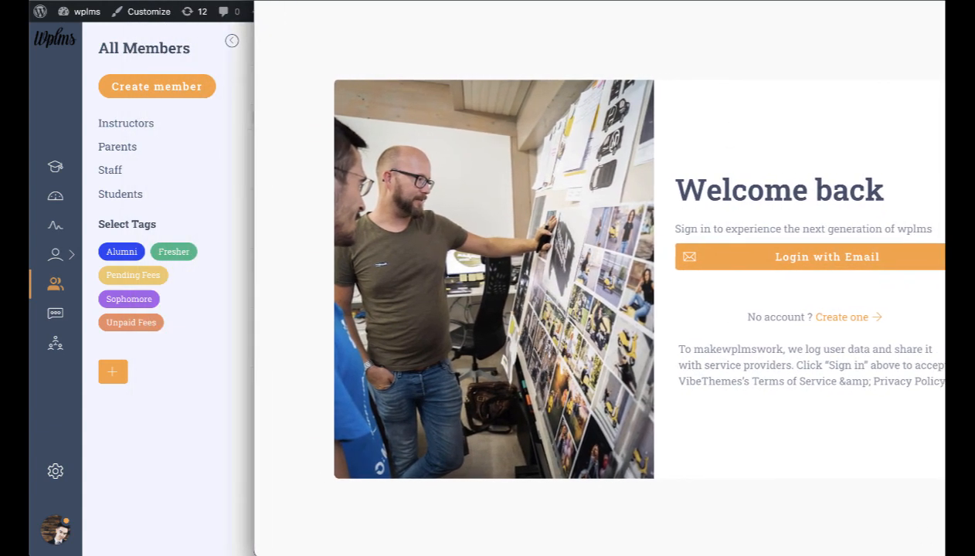
{"action": "left_click", "coordinate": [828, 269]}
{"action": "left_click", "coordinate": [767, 248]}
{"action": "type", "text": "a"}
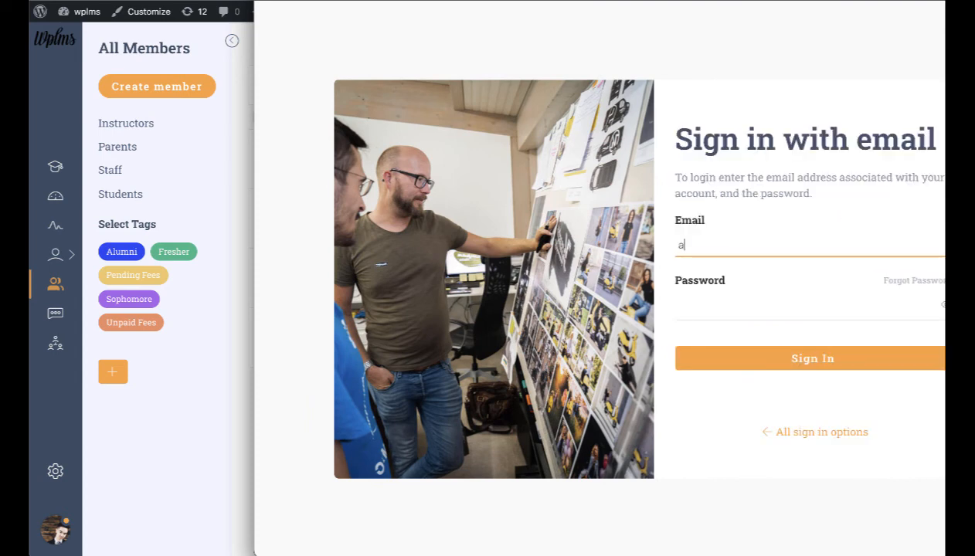
{"action": "type", "text": "dmin"}
{"action": "key", "text": "Tab"}
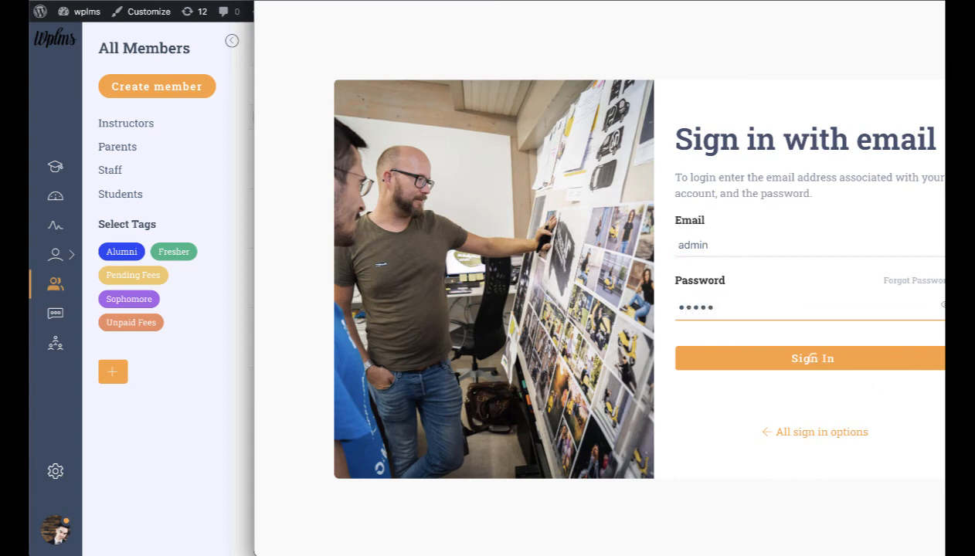
{"action": "key", "text": "Return"}
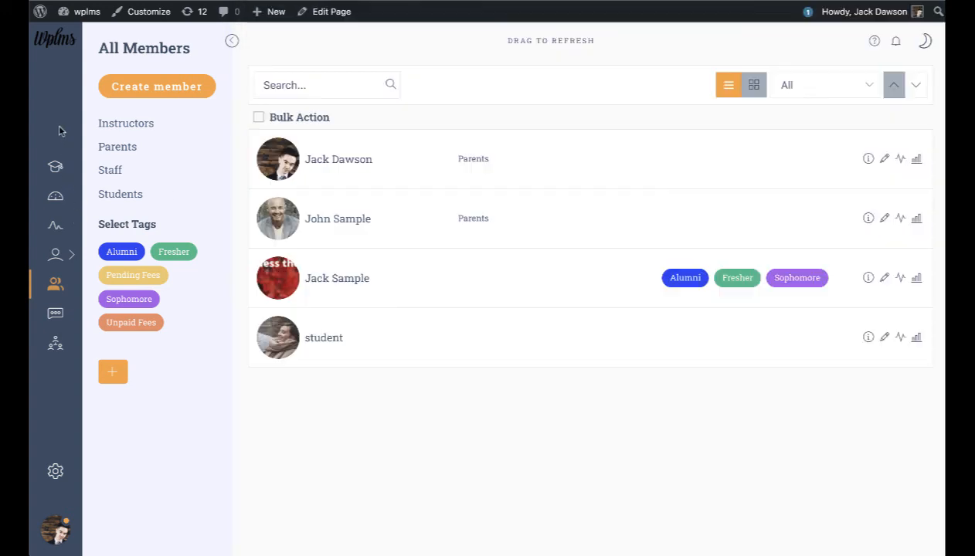
Step: Check the student's Dashboard, Course, Activity and Messages sections, then hide the student window
{"action": "left_click", "coordinate": [59, 168]}
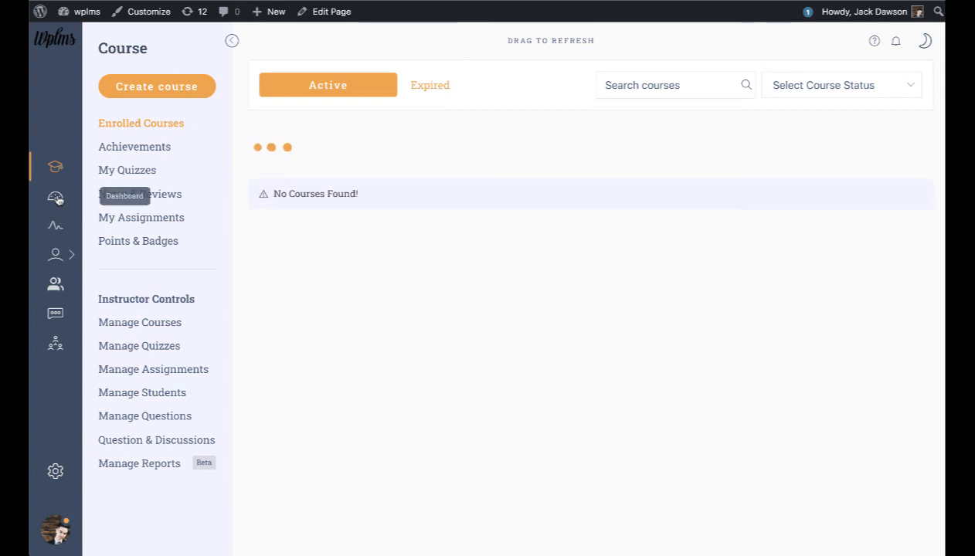
{"action": "left_click", "coordinate": [56, 286]}
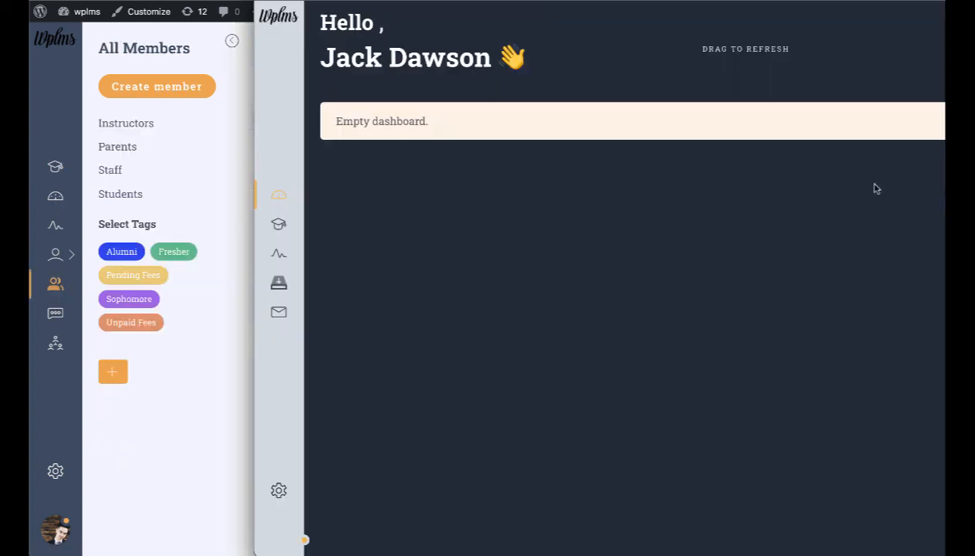
{"action": "left_click", "coordinate": [278, 223]}
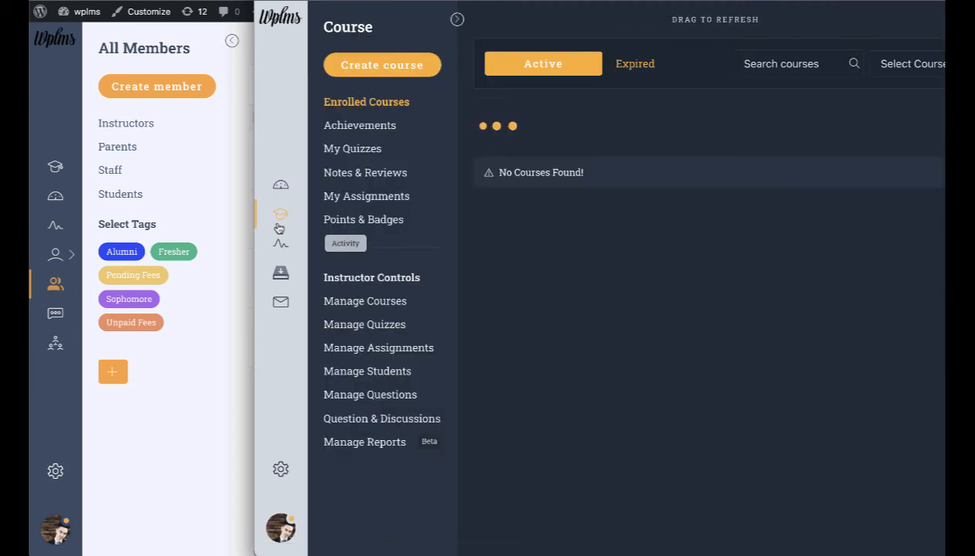
{"action": "left_click", "coordinate": [280, 248]}
{"action": "left_click", "coordinate": [283, 301]}
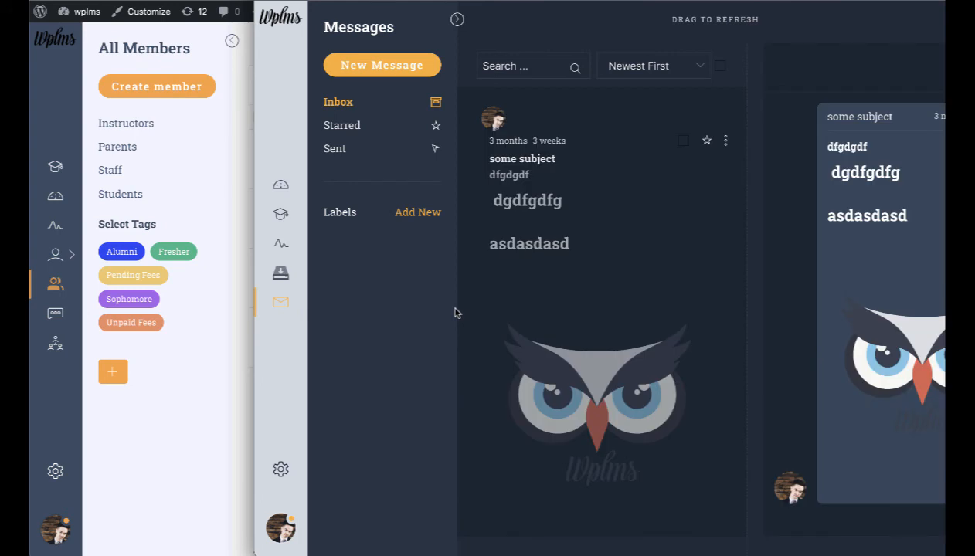
{"action": "left_click", "coordinate": [176, 468]}
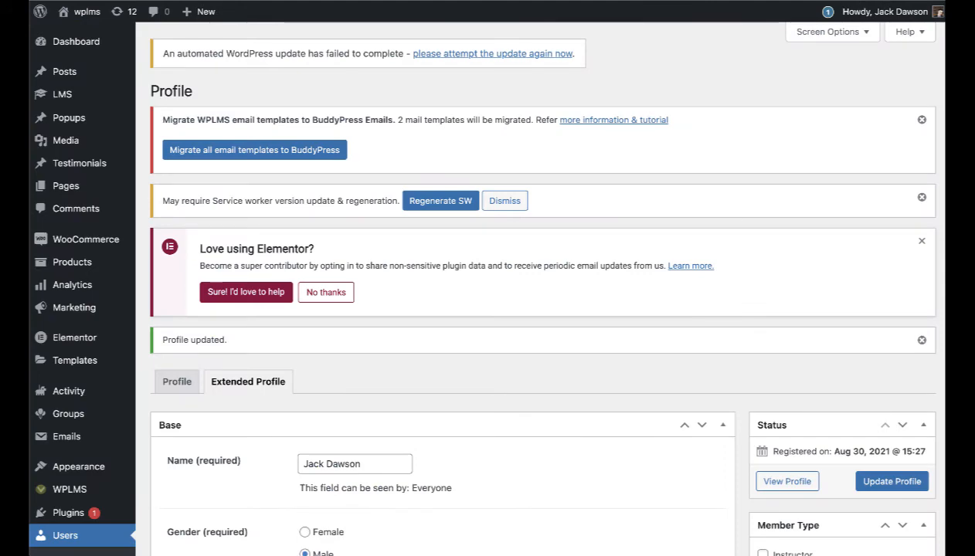
Step: Switch the user's member type from student to Instructor and update the profile
{"action": "scroll", "coordinate": [740, 224], "scroll_direction": "down", "scroll_amount": 5}
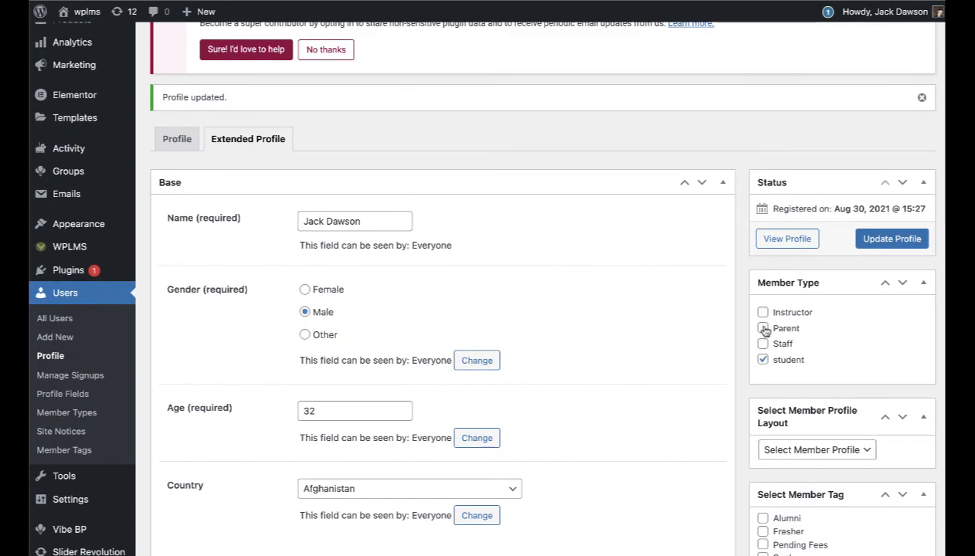
{"action": "left_click", "coordinate": [763, 312]}
{"action": "left_click", "coordinate": [763, 360]}
{"action": "left_click", "coordinate": [896, 239]}
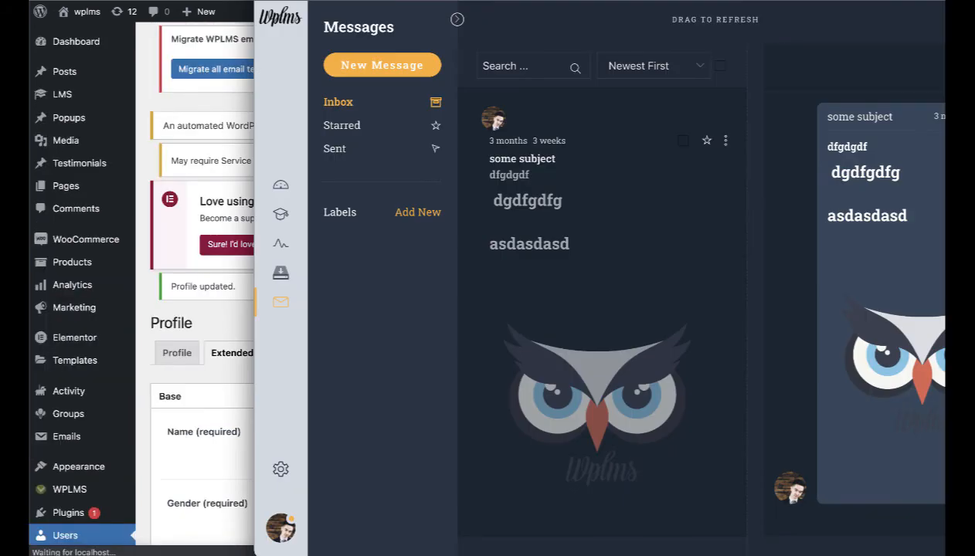
Step: Log out of the front-end window, sign back in by email, and check the account options
{"action": "left_click", "coordinate": [275, 531]}
{"action": "left_click", "coordinate": [353, 525]}
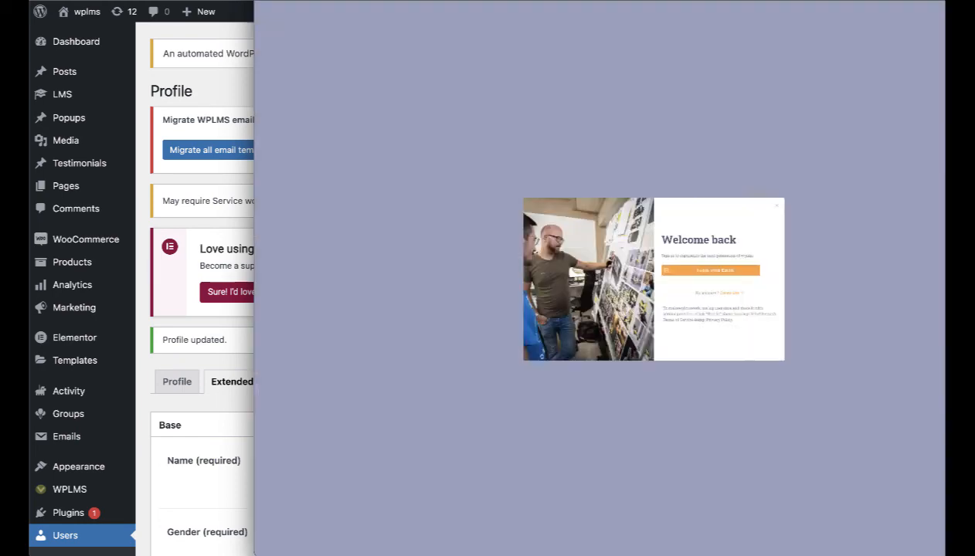
{"action": "left_click", "coordinate": [740, 261]}
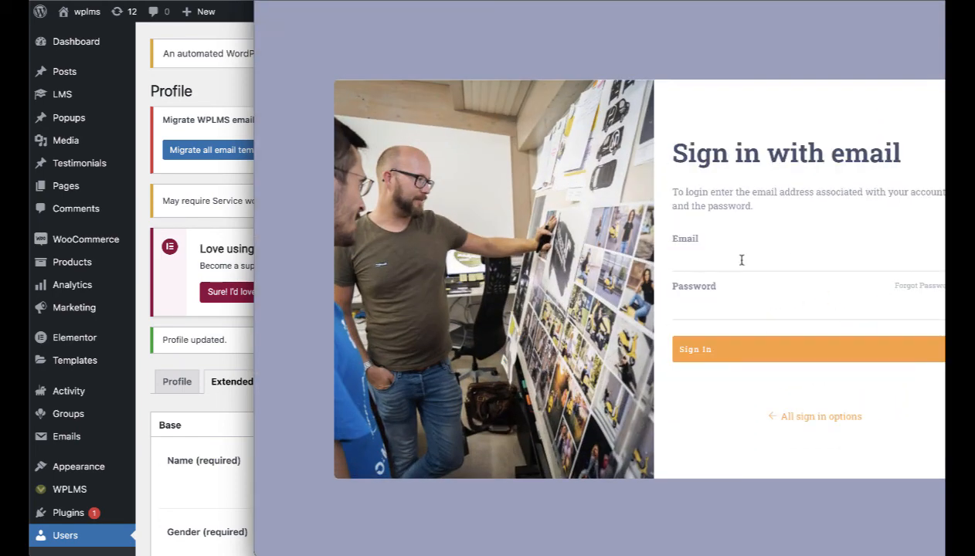
{"action": "left_click", "coordinate": [726, 260]}
{"action": "type", "text": "admin"}
{"action": "key", "text": "Tab"}
{"action": "type", "text": "ad"}
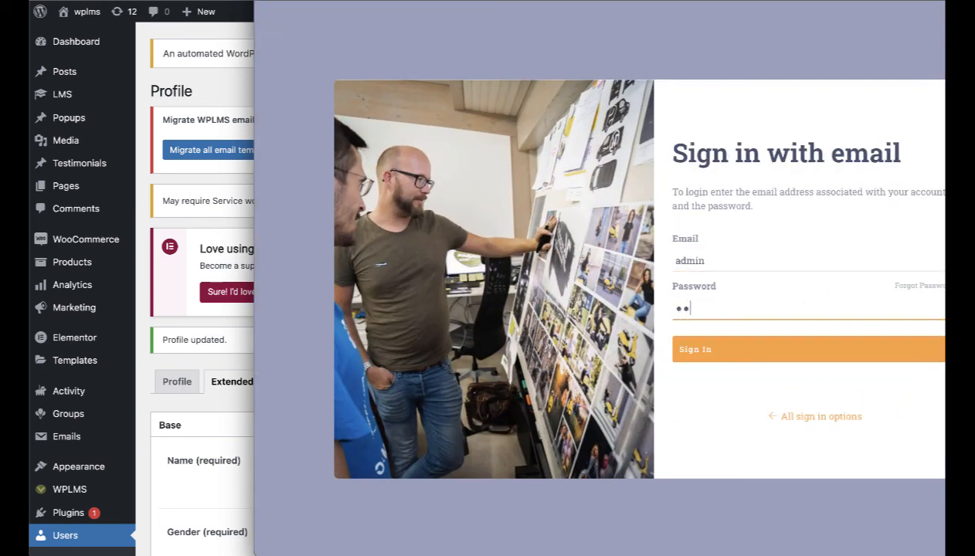
{"action": "left_click", "coordinate": [709, 351]}
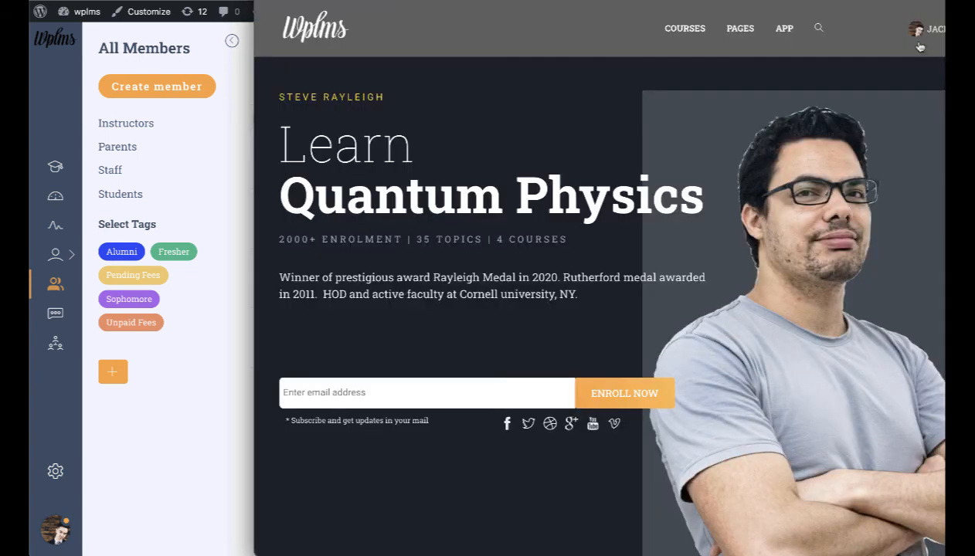
{"action": "left_click", "coordinate": [915, 31]}
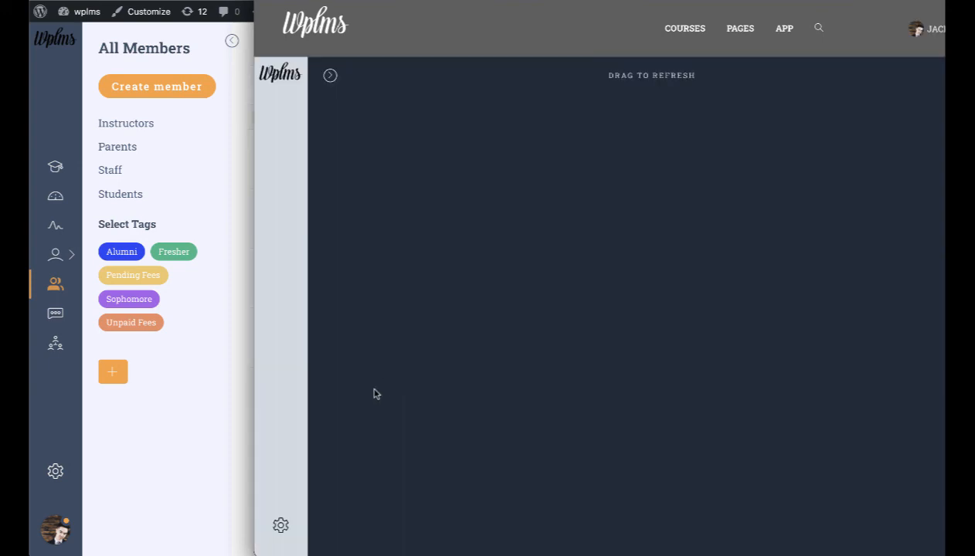
{"action": "scroll", "coordinate": [394, 309], "scroll_direction": "down", "scroll_amount": 2}
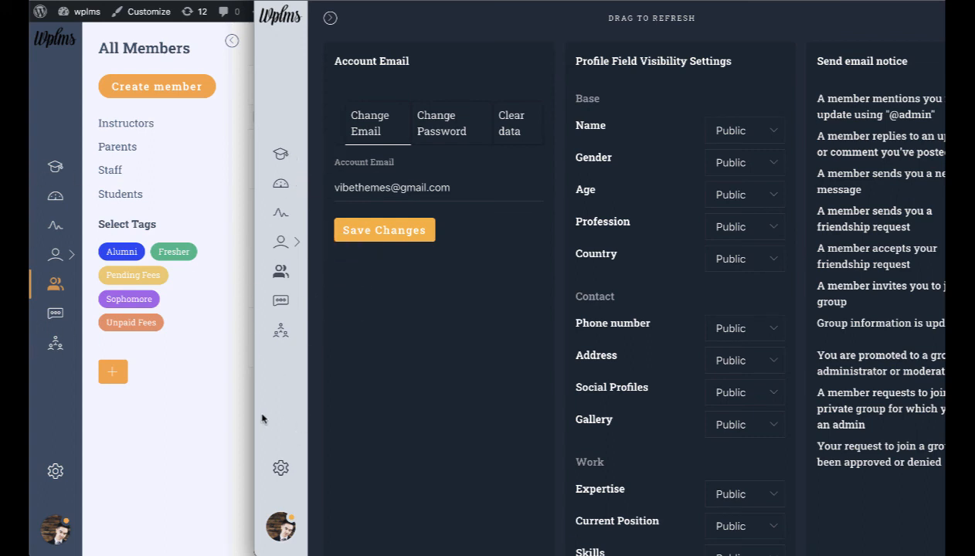
{"action": "left_click", "coordinate": [220, 390]}
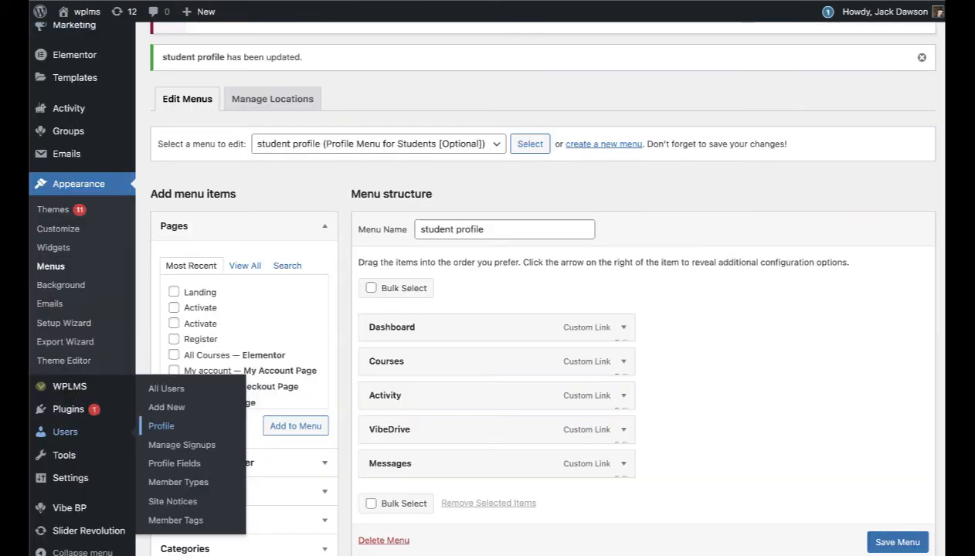
Step: Create a new menu named 'instructor profile menu' assigned to Profile Menu for Instructors
{"action": "left_click", "coordinate": [600, 145]}
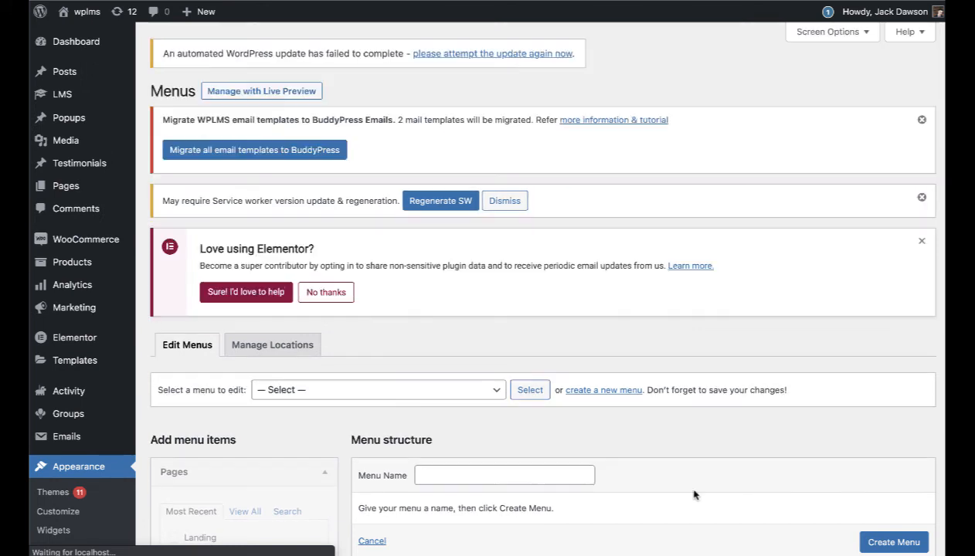
{"action": "left_click", "coordinate": [519, 478]}
{"action": "type", "text": "instructor profile menu"}
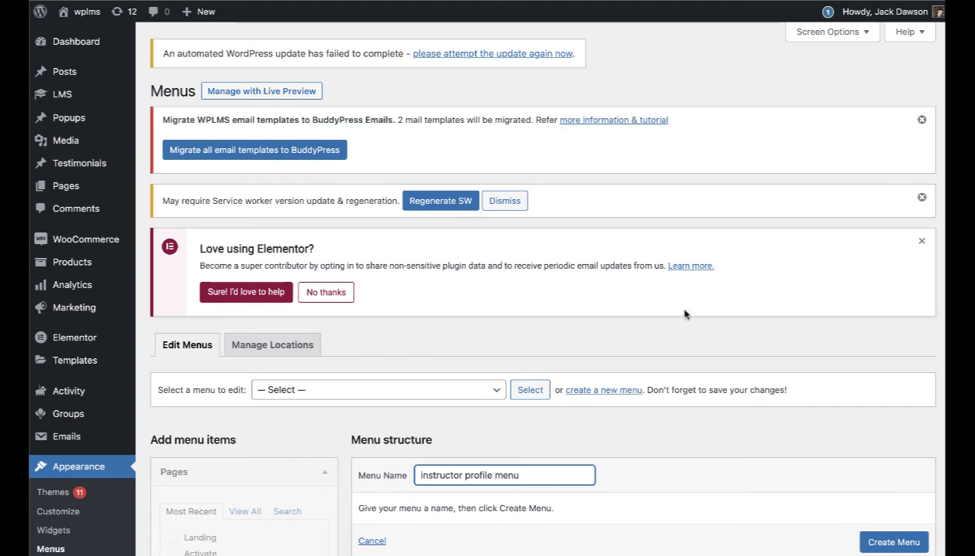
{"action": "scroll", "coordinate": [685, 316], "scroll_direction": "down", "scroll_amount": 5}
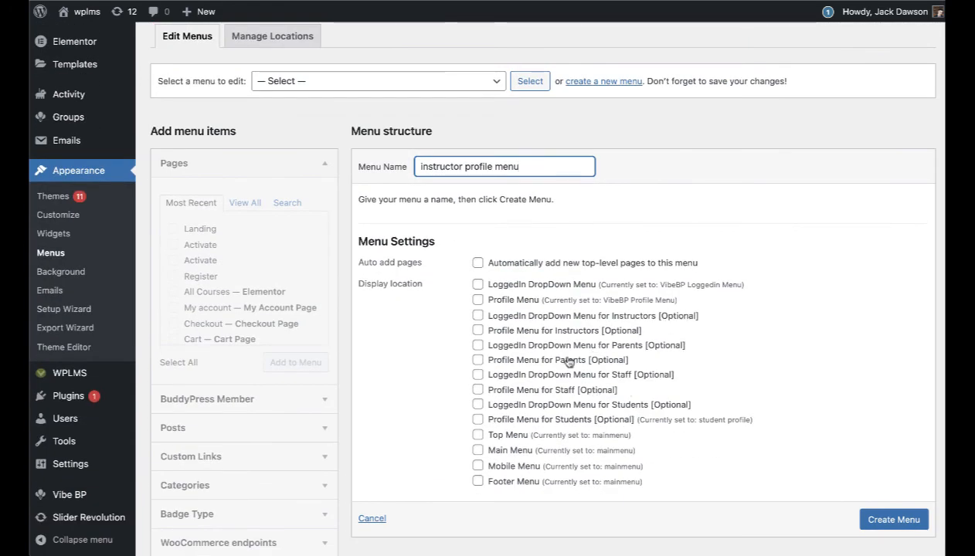
{"action": "left_click", "coordinate": [556, 334]}
{"action": "scroll", "coordinate": [900, 500], "scroll_direction": "down", "scroll_amount": 1}
{"action": "left_click", "coordinate": [896, 504]}
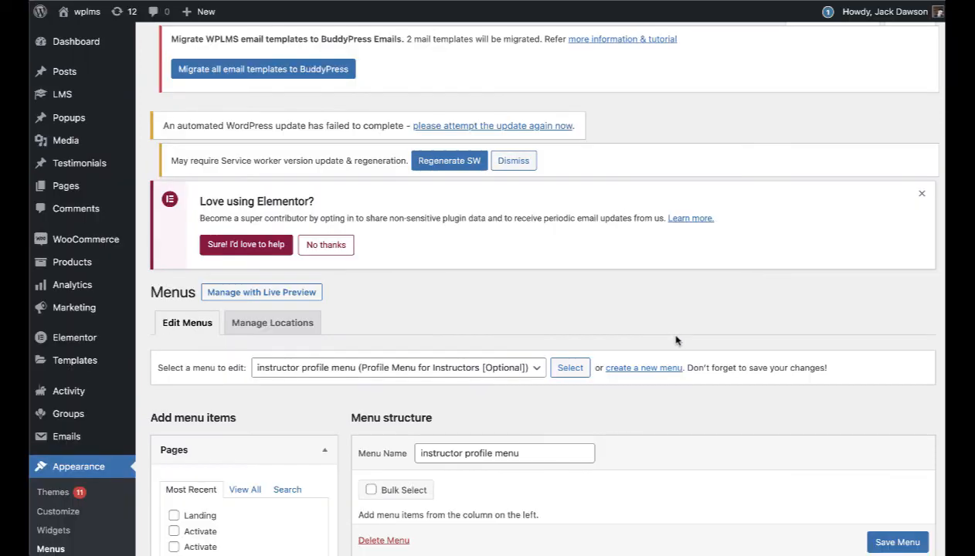
Step: Add BuddyPress Member links: Dashboard, Courses, Activity, Profile, VibeDrive, Notifications, Messages, Zoom Meetings, Vibe Blog, Groups
{"action": "scroll", "coordinate": [677, 339], "scroll_direction": "down", "scroll_amount": 5}
{"action": "left_click", "coordinate": [301, 455]}
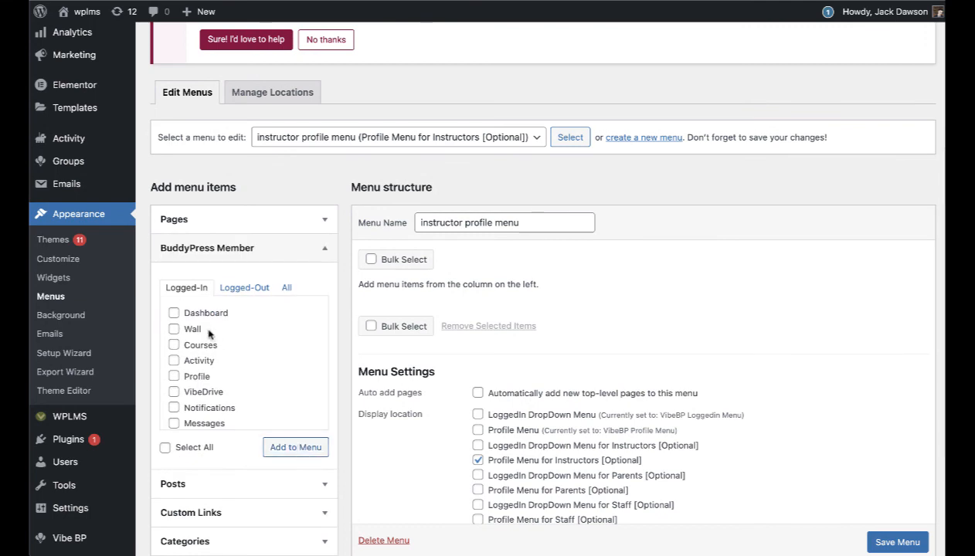
{"action": "left_click", "coordinate": [198, 315]}
{"action": "left_click", "coordinate": [207, 345]}
{"action": "left_click", "coordinate": [200, 361]}
{"action": "left_click", "coordinate": [197, 376]}
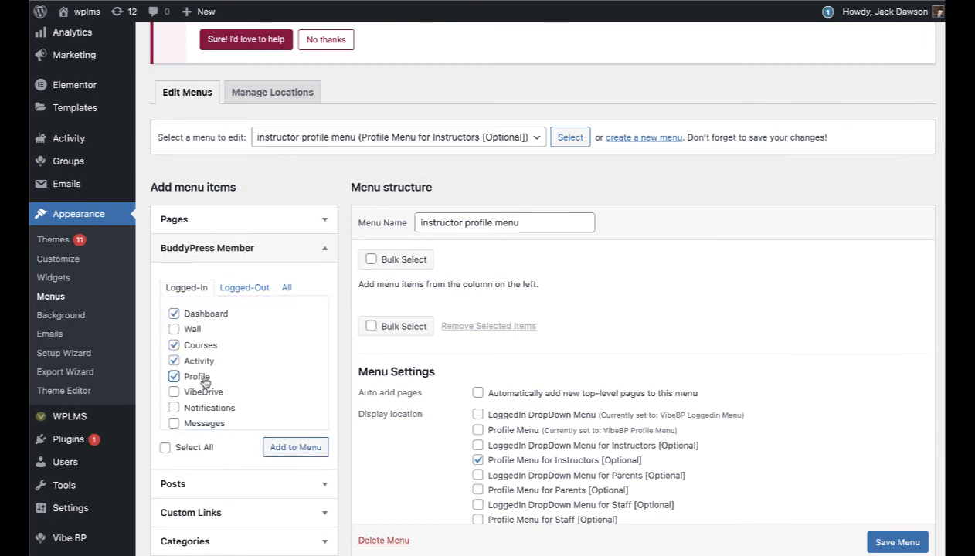
{"action": "left_click", "coordinate": [199, 391]}
{"action": "left_click", "coordinate": [207, 407]}
{"action": "scroll", "coordinate": [212, 410], "scroll_direction": "down", "scroll_amount": 1}
{"action": "left_click", "coordinate": [197, 353]}
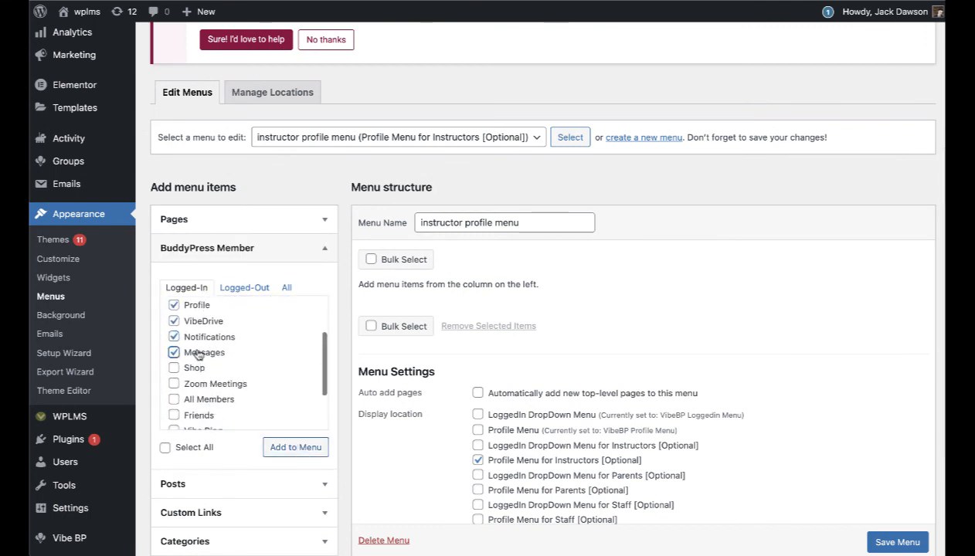
{"action": "left_click", "coordinate": [210, 383]}
{"action": "left_click", "coordinate": [215, 402]}
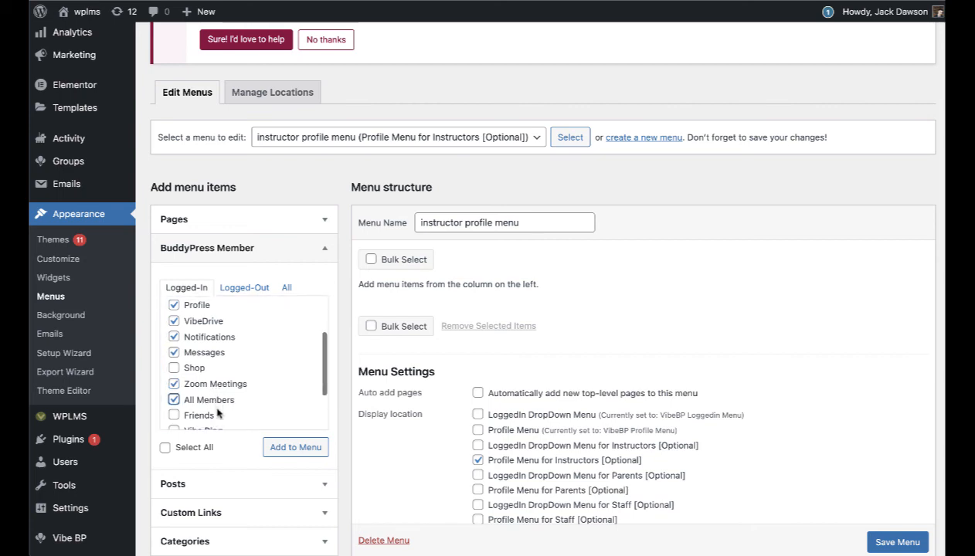
{"action": "left_click", "coordinate": [212, 402]}
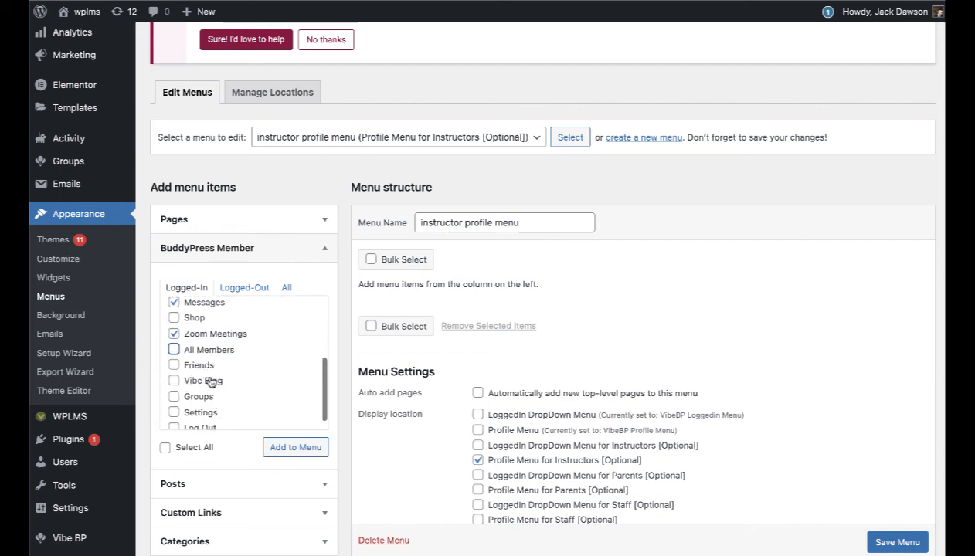
{"action": "left_click", "coordinate": [205, 379]}
{"action": "left_click", "coordinate": [200, 398]}
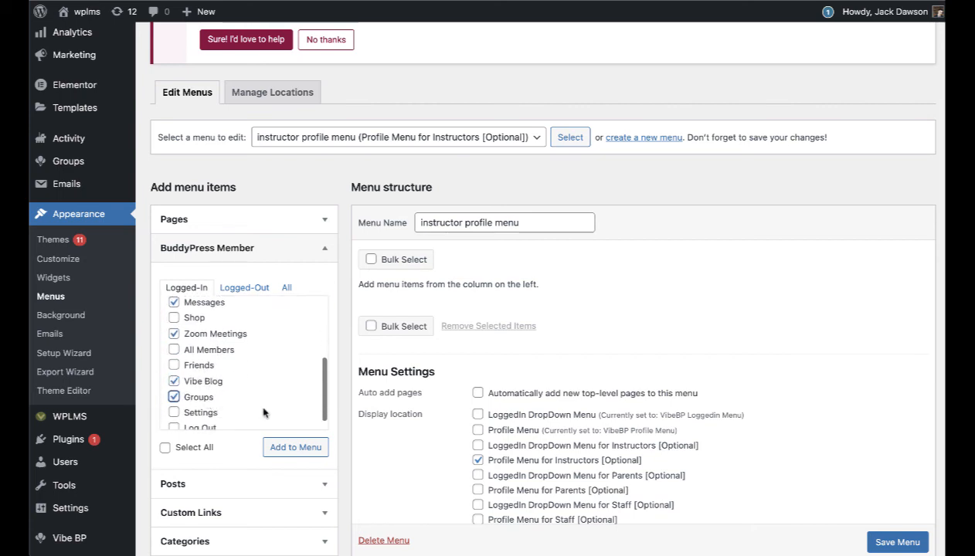
{"action": "left_click", "coordinate": [297, 448]}
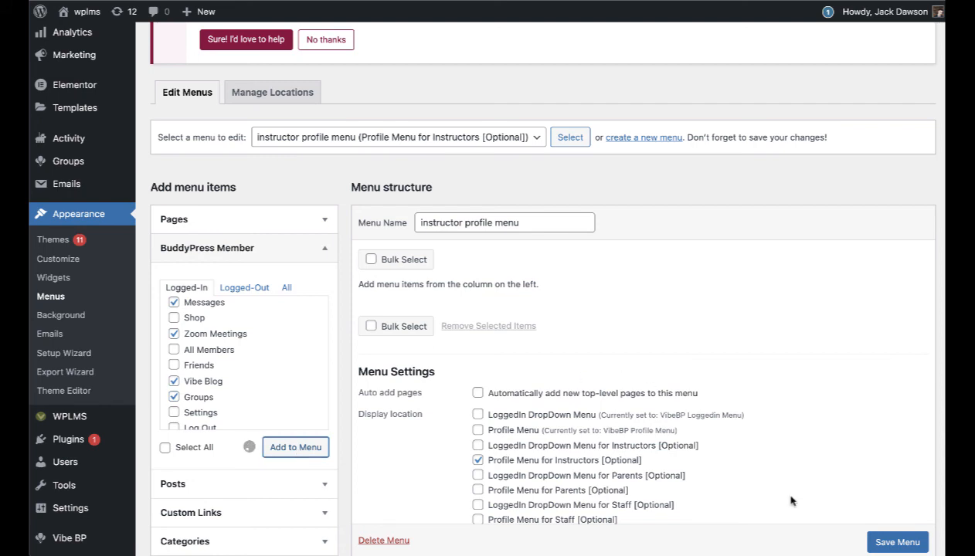
Step: Save the instructor profile menu and bring up the site's front end
{"action": "scroll", "coordinate": [850, 525], "scroll_direction": "down", "scroll_amount": 1}
{"action": "left_click", "coordinate": [890, 540]}
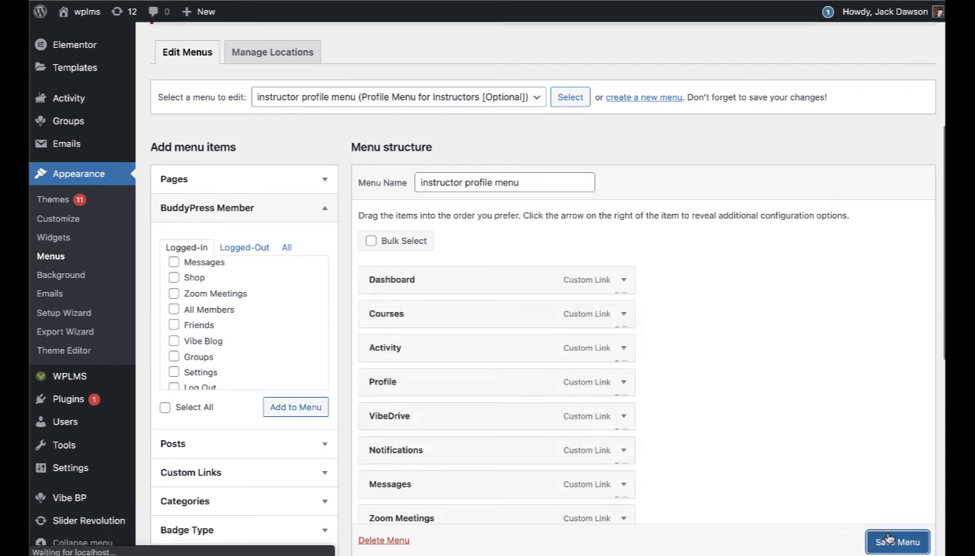
{"action": "scroll", "coordinate": [663, 339], "scroll_direction": "down", "scroll_amount": 2}
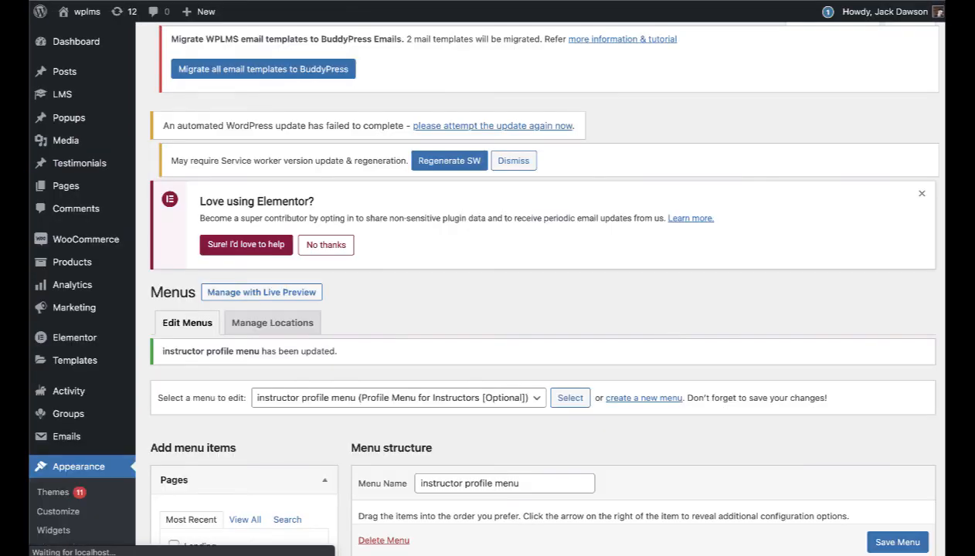
{"action": "left_click", "coordinate": [353, 555]}
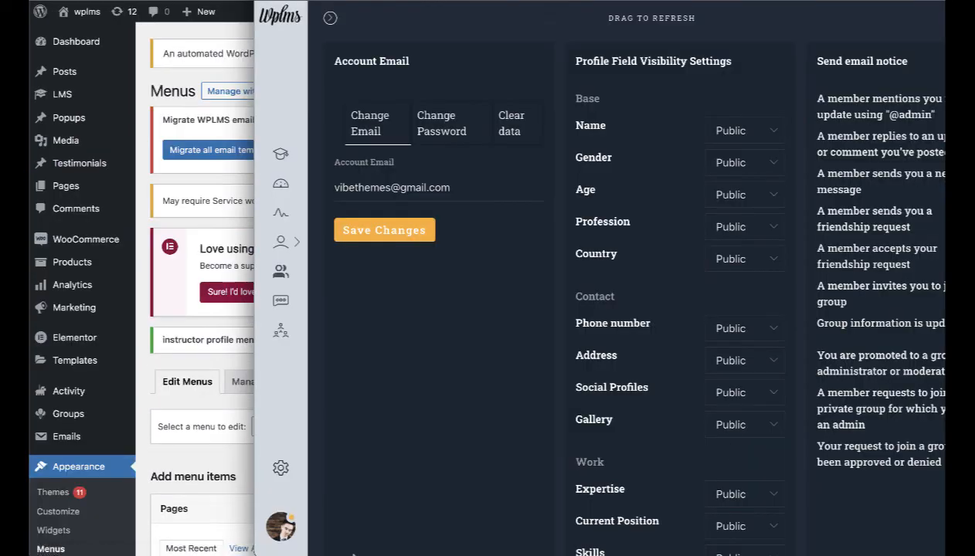
Step: Check the front-end member dashboard and courses section for the new instructor menu
{"action": "left_click", "coordinate": [283, 539]}
{"action": "left_click", "coordinate": [398, 523]}
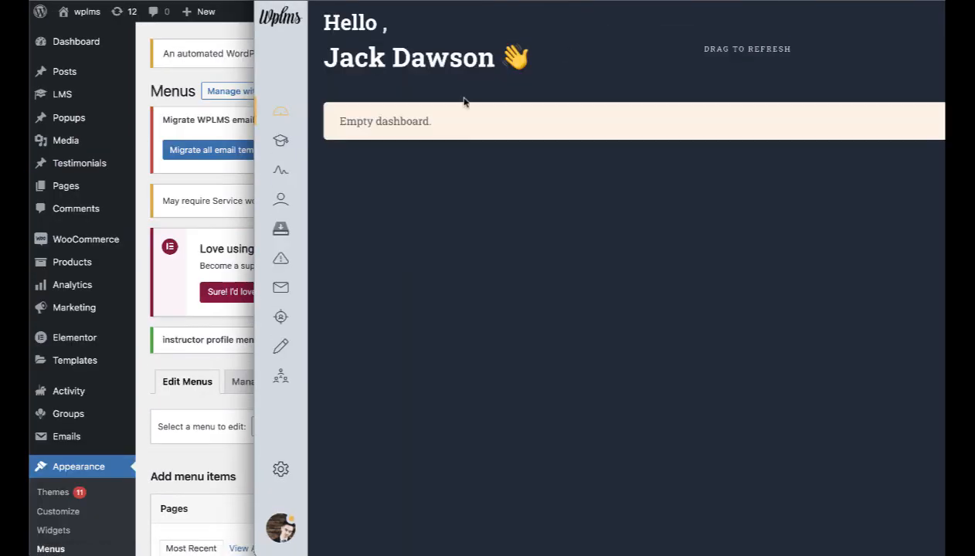
{"action": "left_click", "coordinate": [204, 72]}
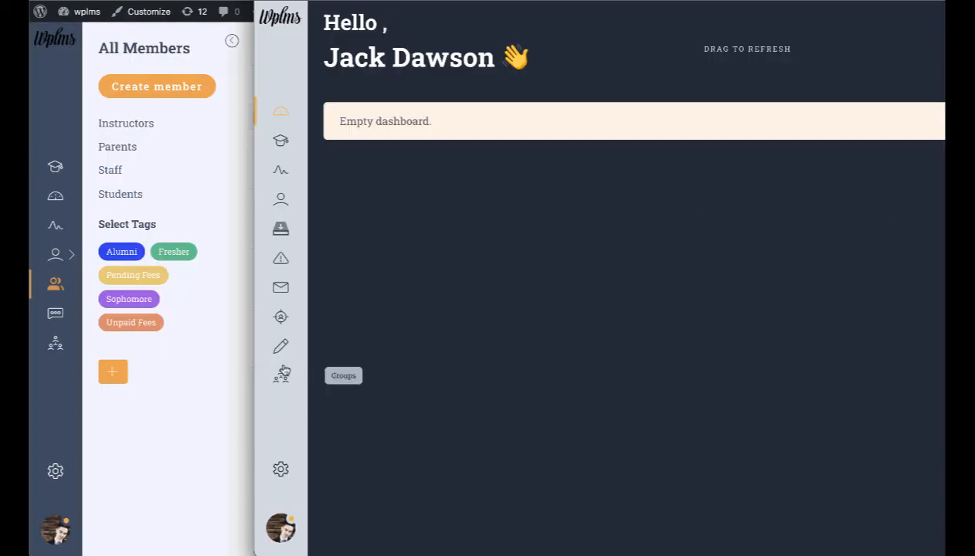
{"action": "left_click", "coordinate": [283, 140]}
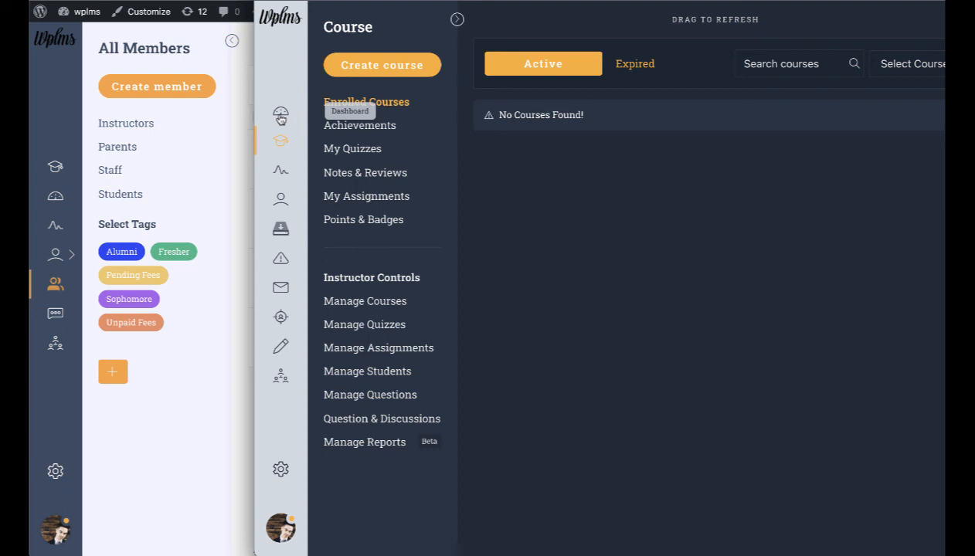
{"action": "left_click", "coordinate": [281, 117]}
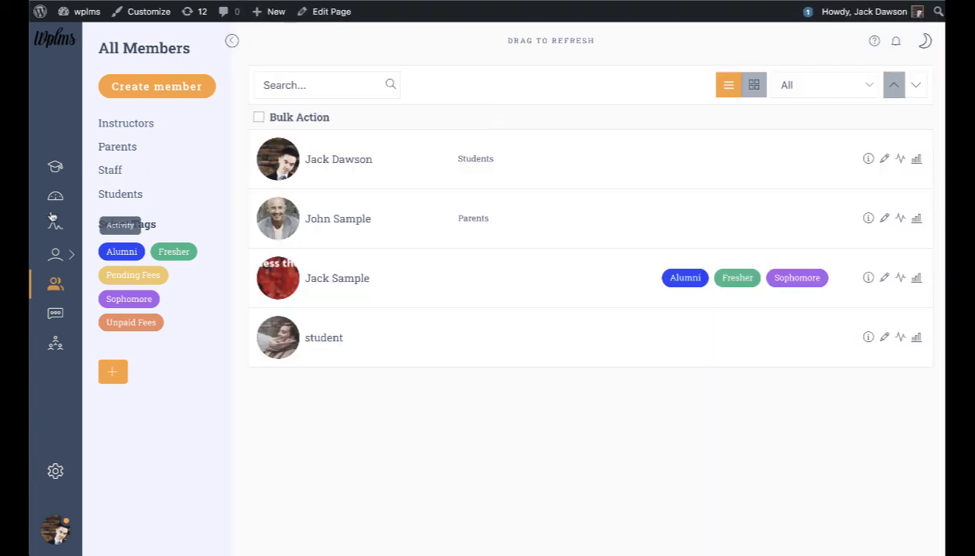
{"action": "left_click", "coordinate": [55, 196]}
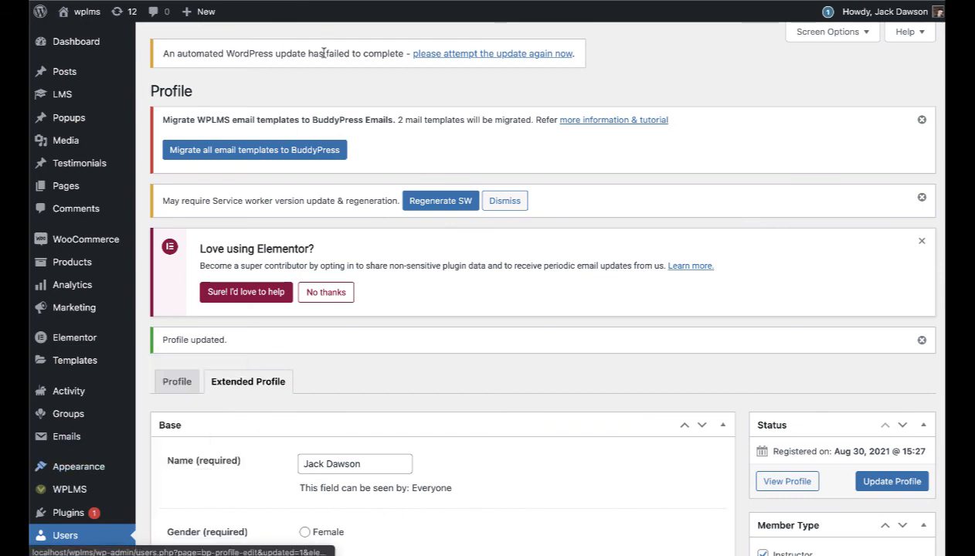
Step: Turn on Different Dashboard For Member Type in Vibe BP's BuddyPress settings and save
{"action": "scroll", "coordinate": [166, 392], "scroll_direction": "down", "scroll_amount": 3}
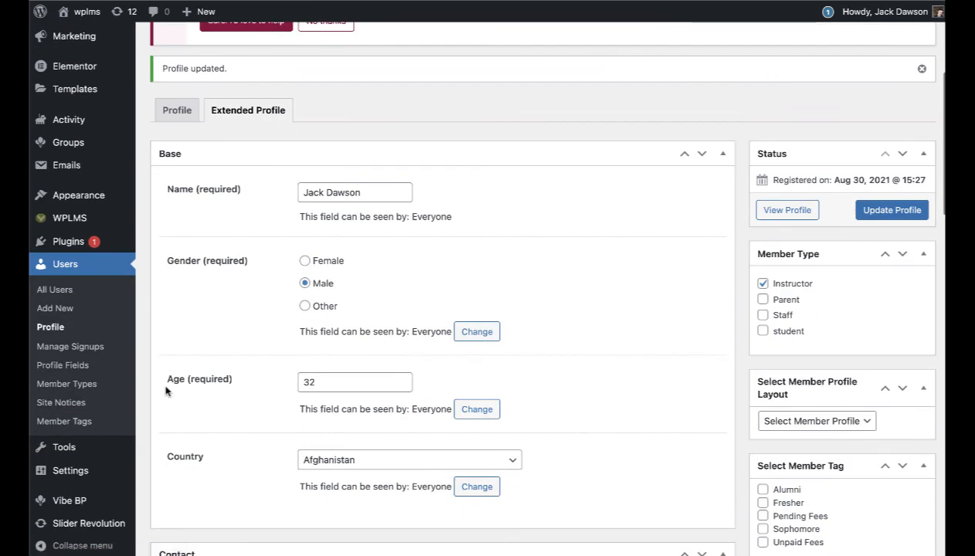
{"action": "mouse_move", "coordinate": [70, 501]}
{"action": "left_click", "coordinate": [195, 514]}
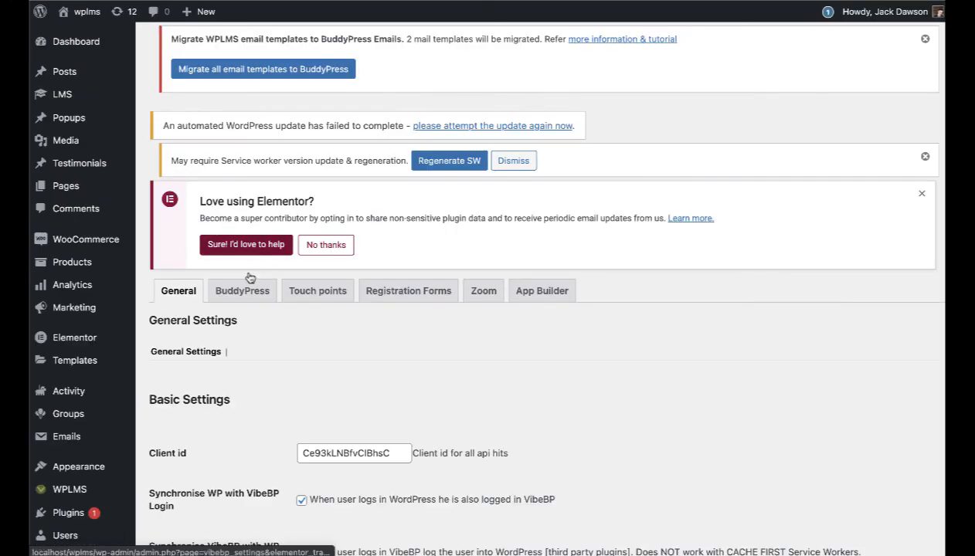
{"action": "left_click", "coordinate": [238, 293]}
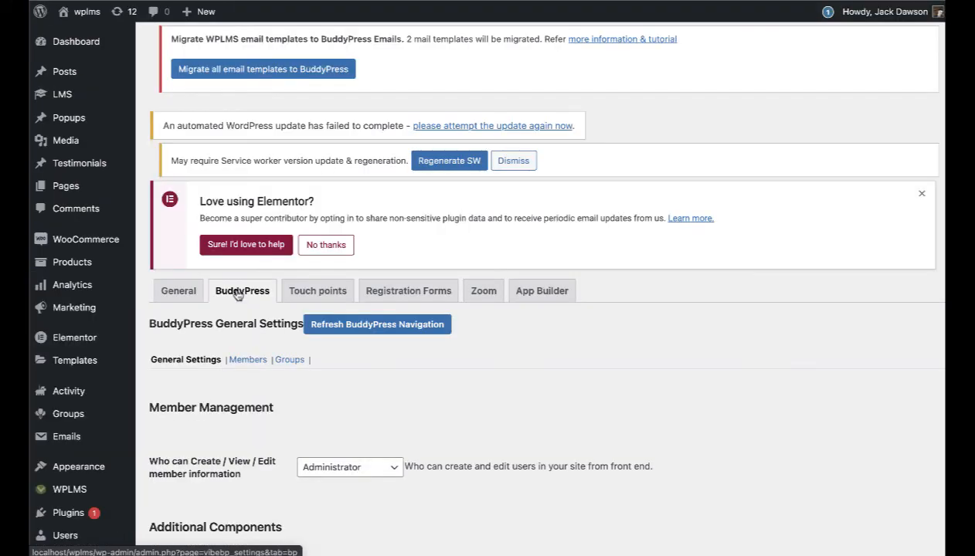
{"action": "scroll", "coordinate": [238, 295], "scroll_direction": "down", "scroll_amount": 6}
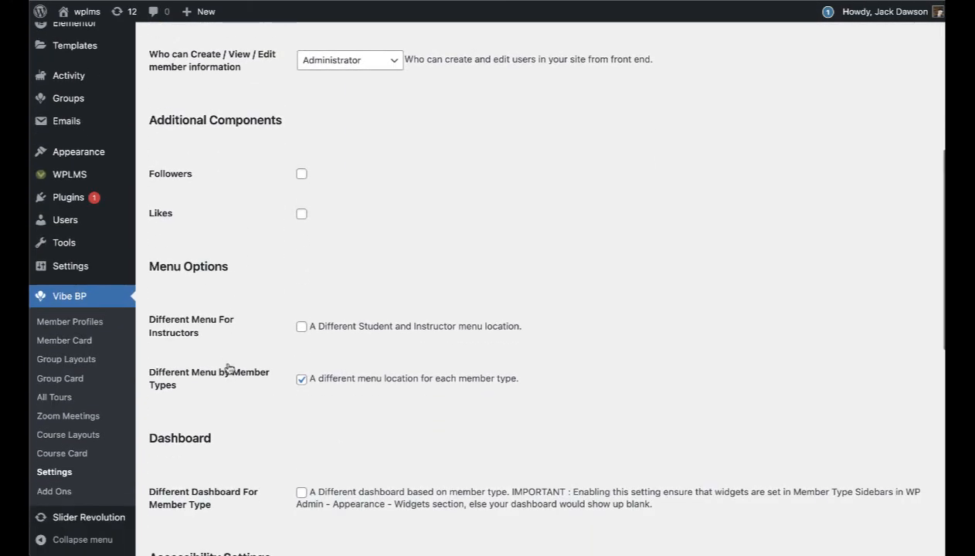
{"action": "scroll", "coordinate": [232, 374], "scroll_direction": "down", "scroll_amount": 2}
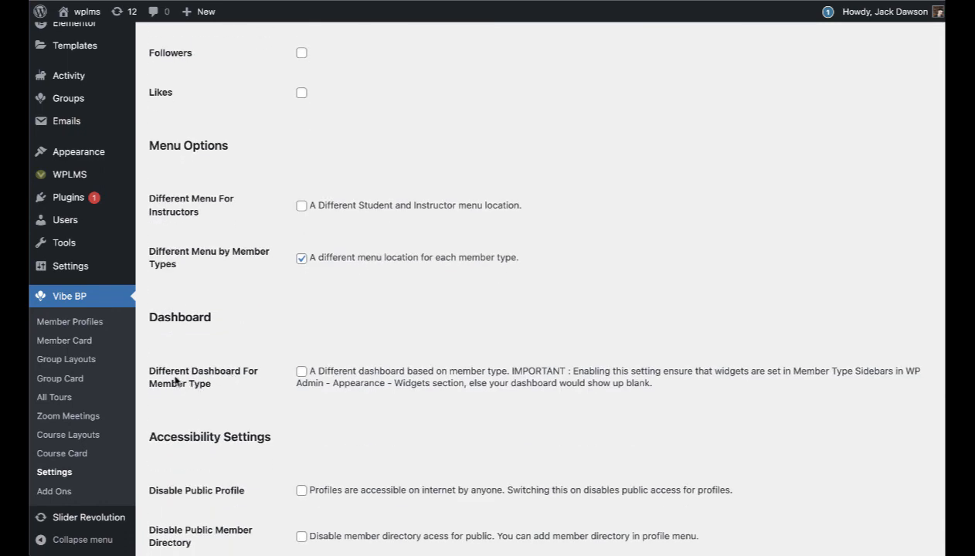
{"action": "left_click", "coordinate": [301, 373]}
{"action": "scroll", "coordinate": [309, 394], "scroll_direction": "down", "scroll_amount": 6}
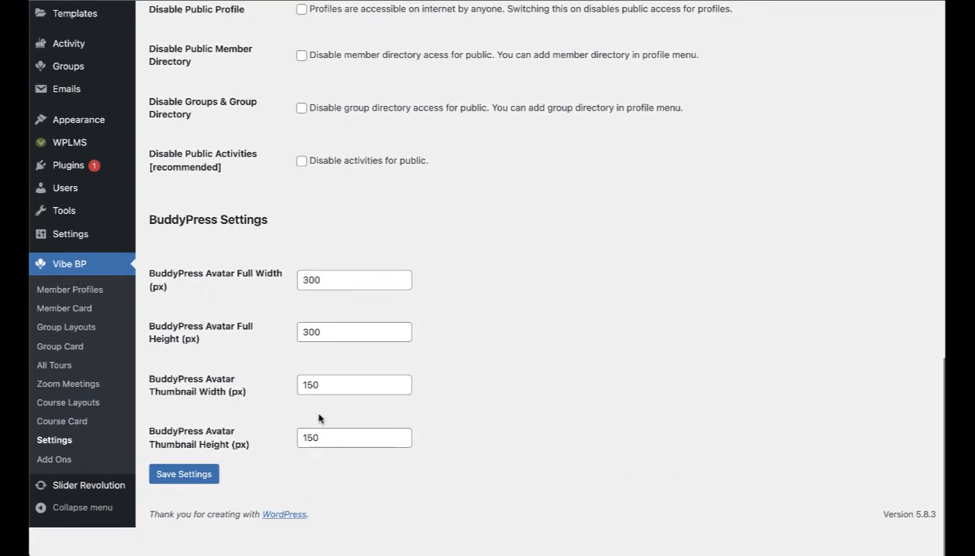
{"action": "left_click", "coordinate": [184, 506]}
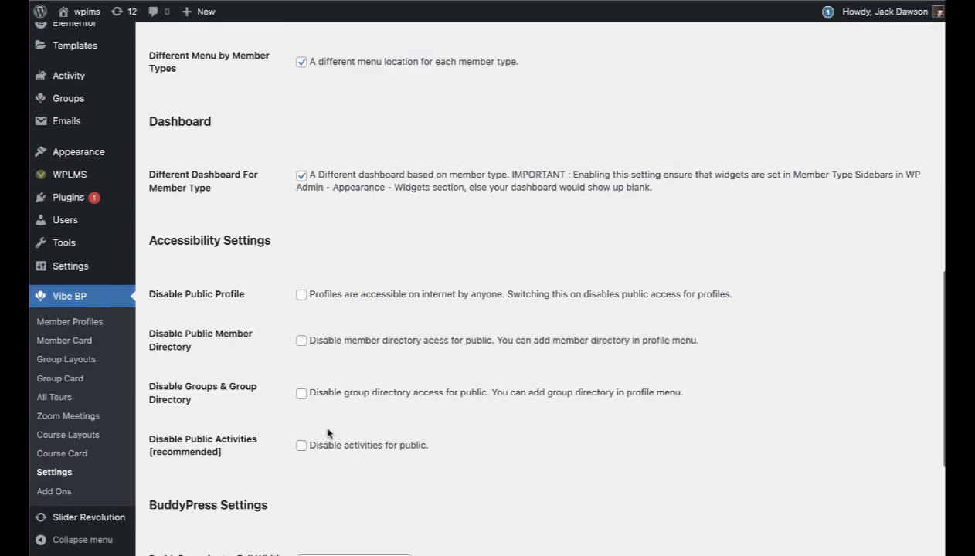
{"action": "scroll", "coordinate": [232, 448], "scroll_direction": "up", "scroll_amount": 9}
{"action": "mouse_move", "coordinate": [74, 472]}
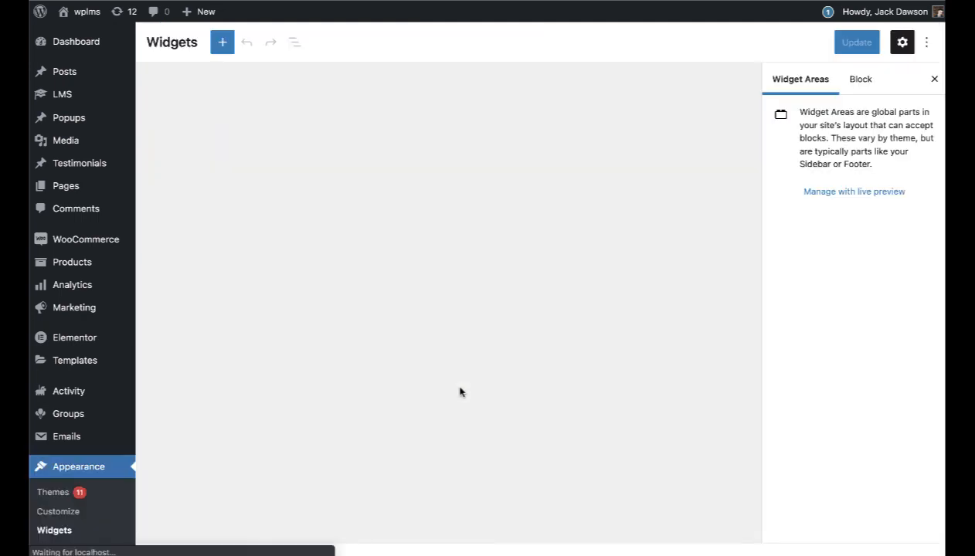
Step: Expand the VibeBP Member Dashboard for Instructors widget area
{"action": "left_click", "coordinate": [661, 97]}
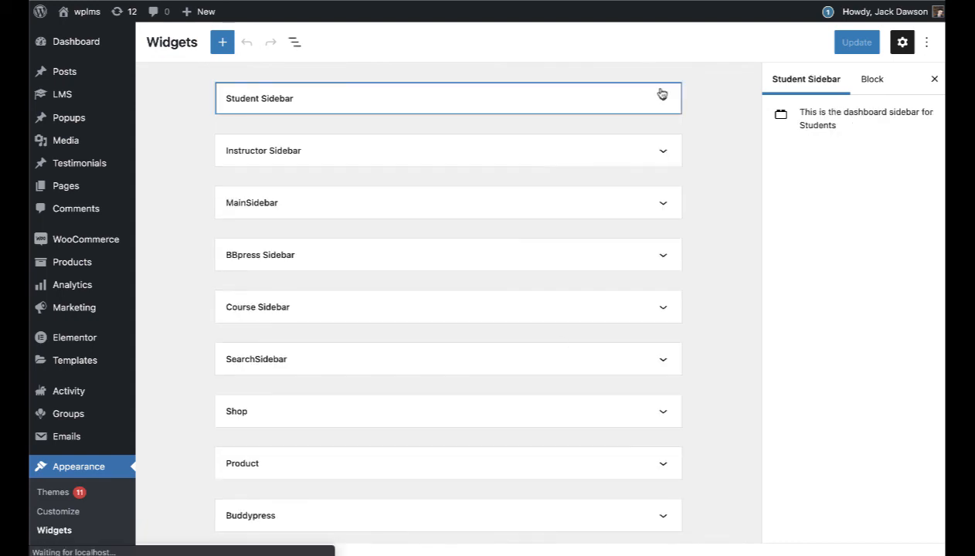
{"action": "scroll", "coordinate": [487, 246], "scroll_direction": "down", "scroll_amount": 4}
{"action": "scroll", "coordinate": [487, 247], "scroll_direction": "down", "scroll_amount": 5}
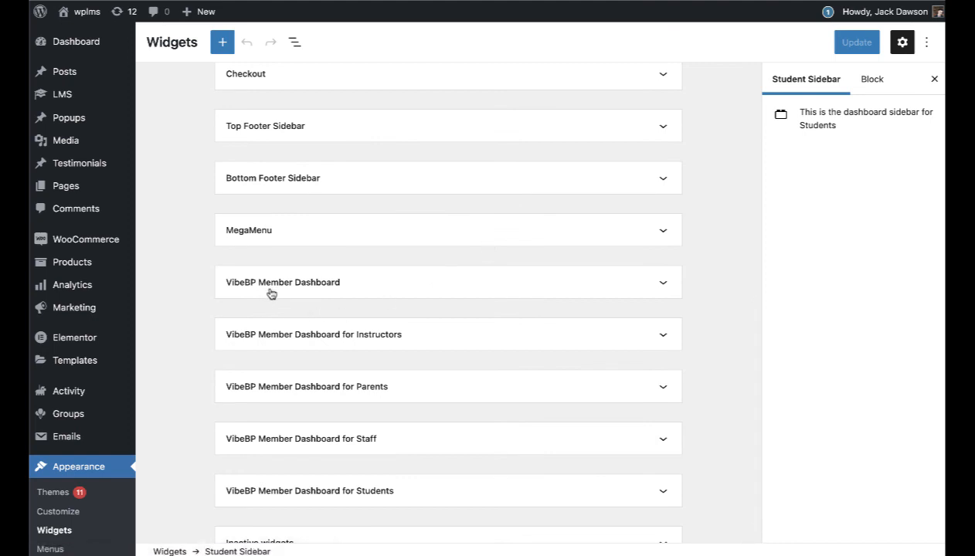
{"action": "left_click", "coordinate": [271, 293]}
{"action": "left_click", "coordinate": [661, 286]}
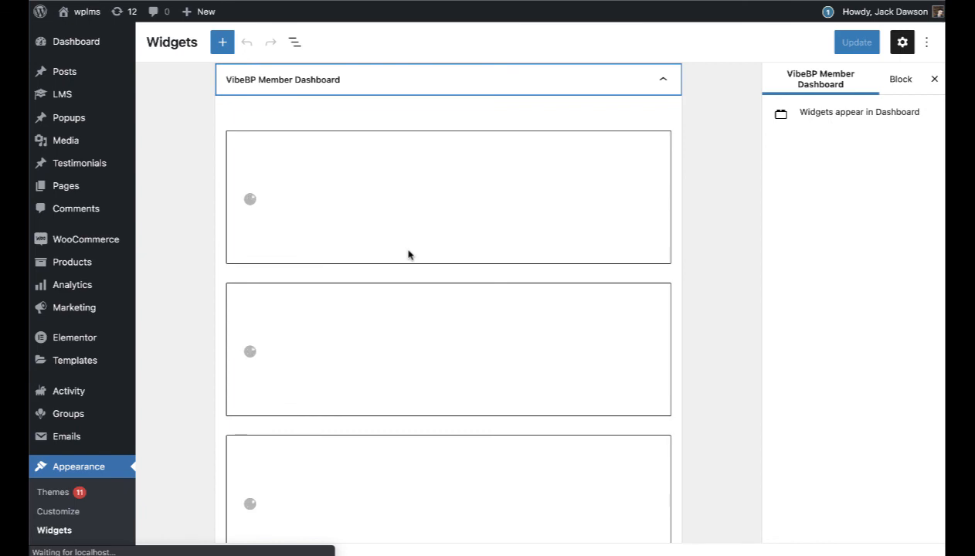
{"action": "left_click", "coordinate": [663, 79]}
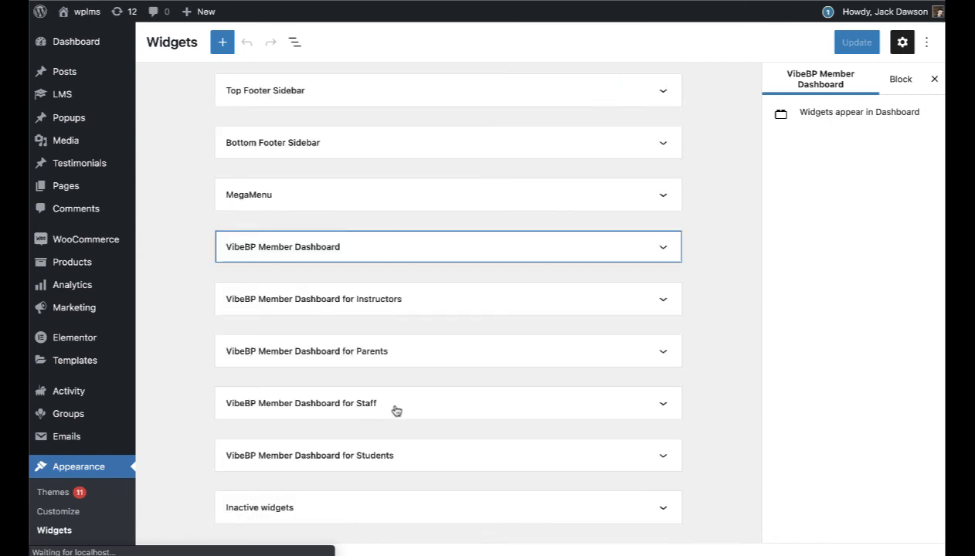
{"action": "scroll", "coordinate": [396, 417], "scroll_direction": "down", "scroll_amount": 4}
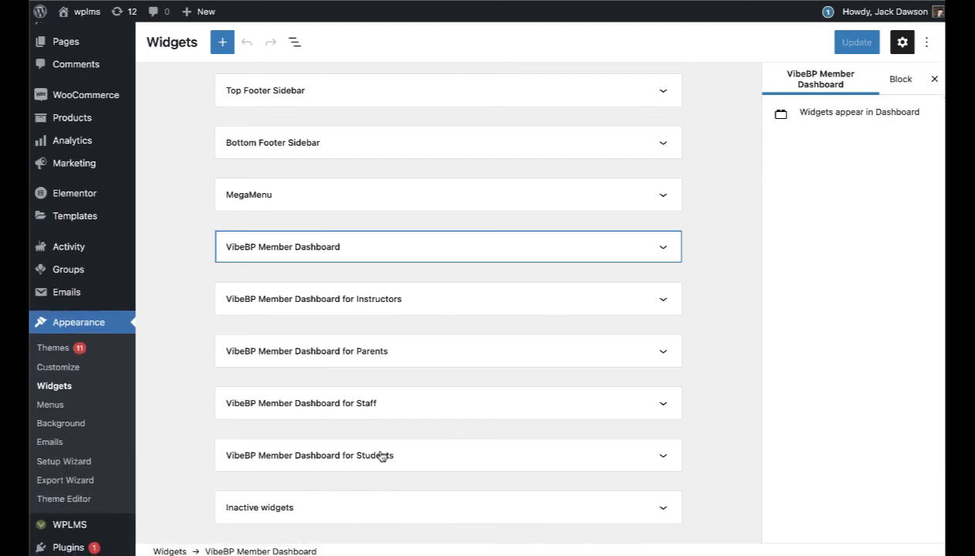
{"action": "left_click", "coordinate": [663, 301]}
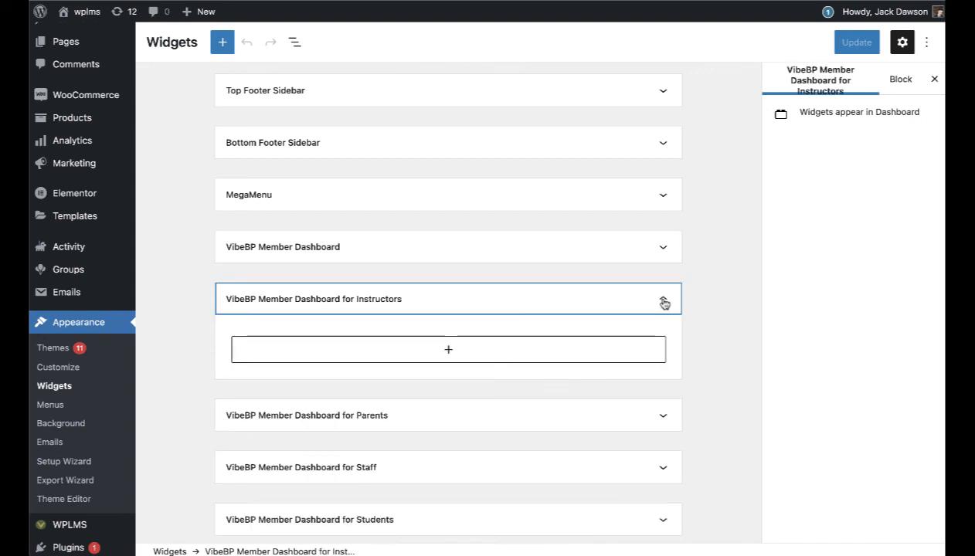
Step: Add a Heading block reading 'Welcome to this Site Instructor' and update the widgets
{"action": "left_click", "coordinate": [447, 354]}
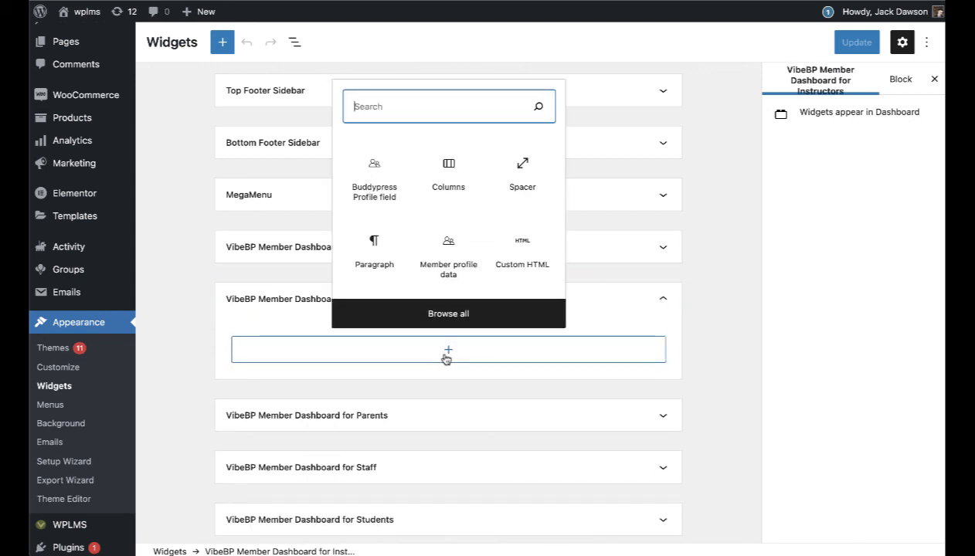
{"action": "left_click", "coordinate": [523, 255]}
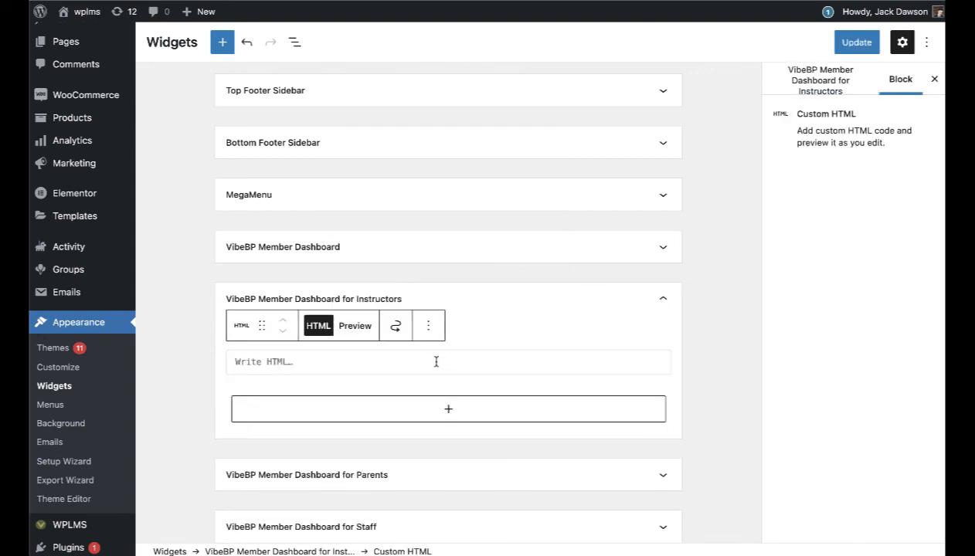
{"action": "left_click", "coordinate": [428, 325]}
{"action": "left_click", "coordinate": [441, 281]}
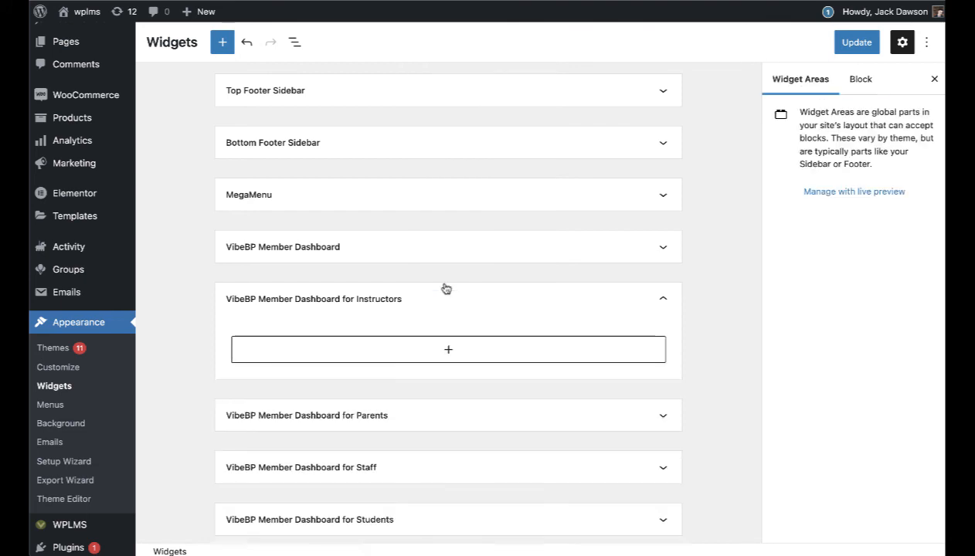
{"action": "left_click", "coordinate": [447, 352]}
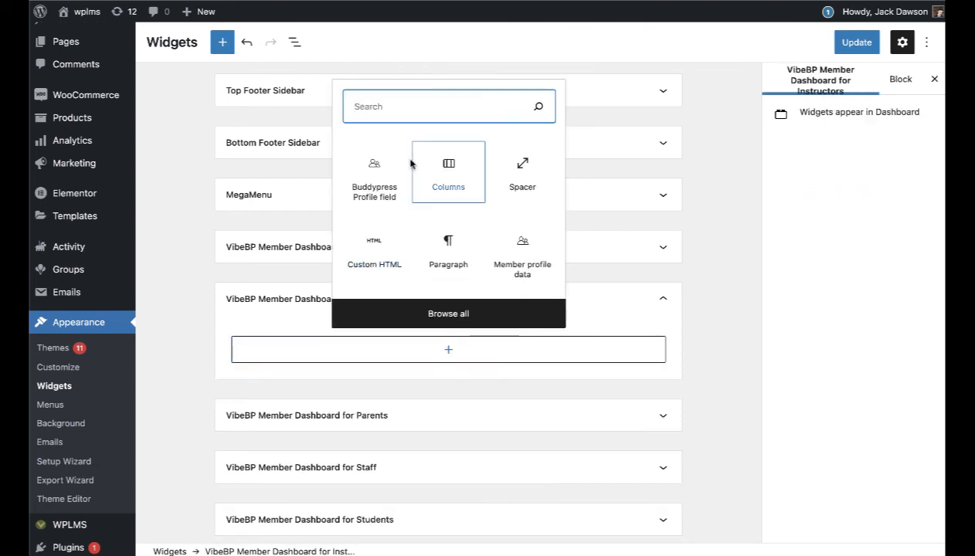
{"action": "type", "text": "heading"}
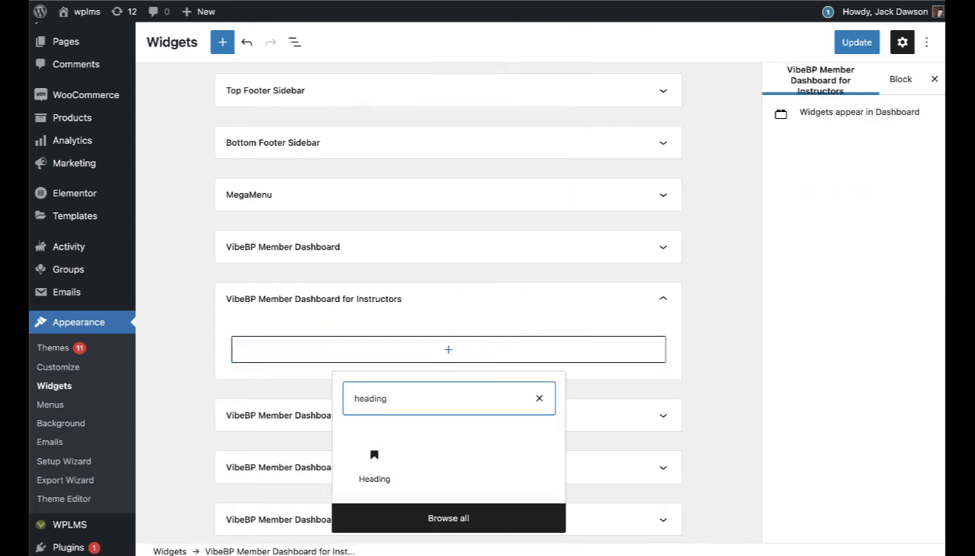
{"action": "left_click", "coordinate": [390, 470]}
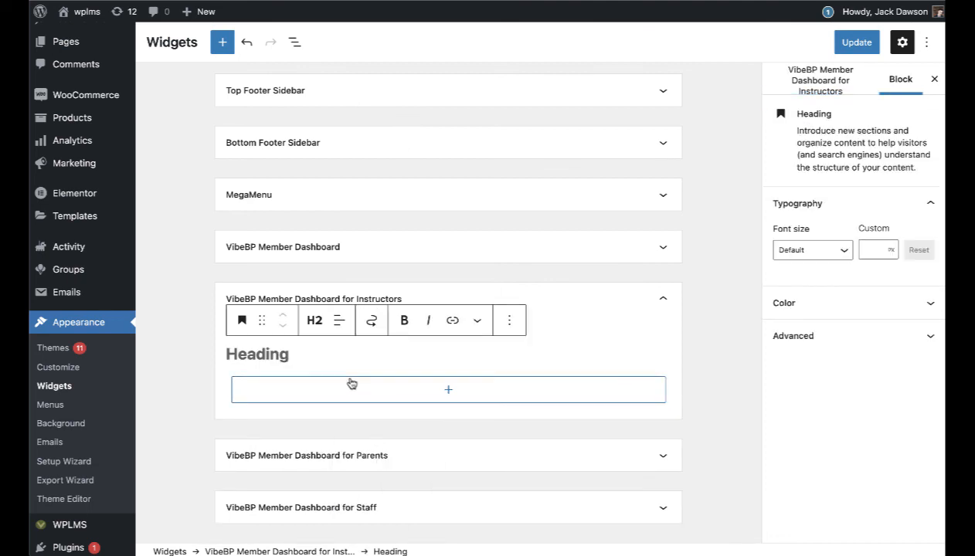
{"action": "type", "text": "We"}
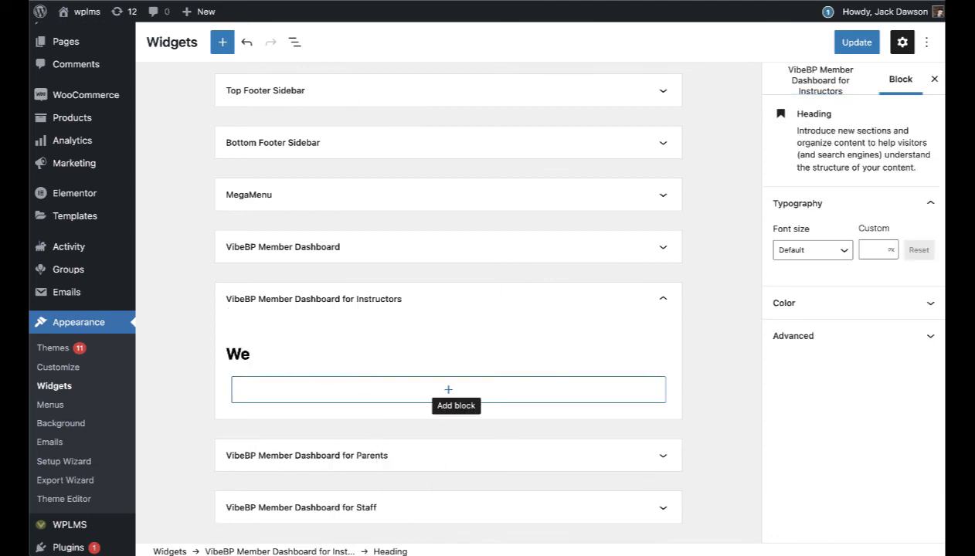
{"action": "type", "text": "lcome to this"}
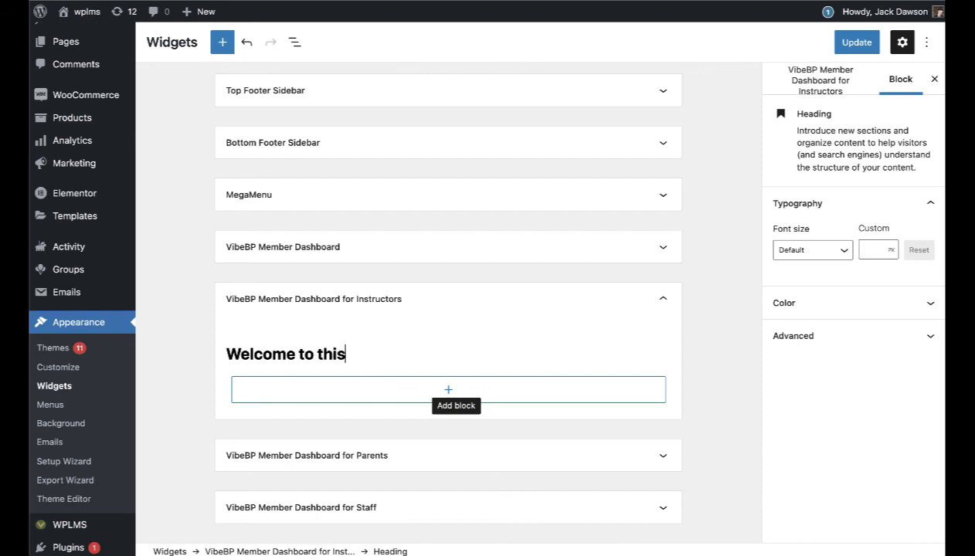
{"action": "type", "text": " Site Instructor"}
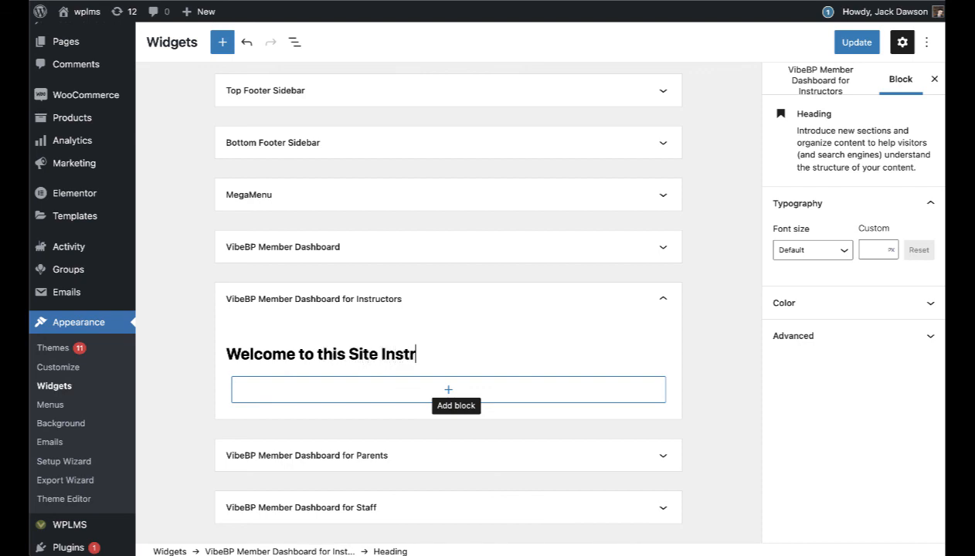
{"action": "left_click", "coordinate": [859, 40]}
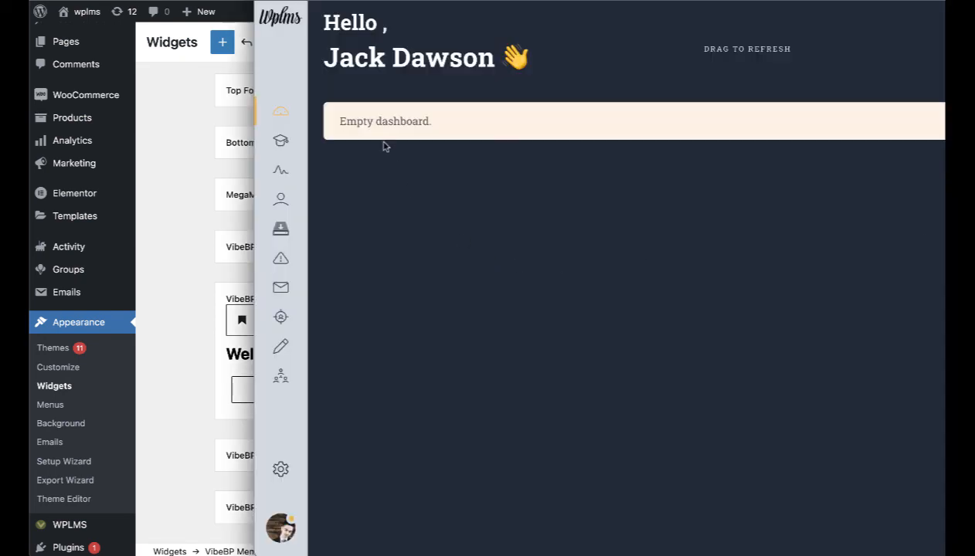
Step: Refresh the WPLMS dashboard to confirm the welcome heading, then return to the Widgets editor
{"action": "left_click_drag", "start_coordinate": [720, 53], "coordinate": [742, 333]}
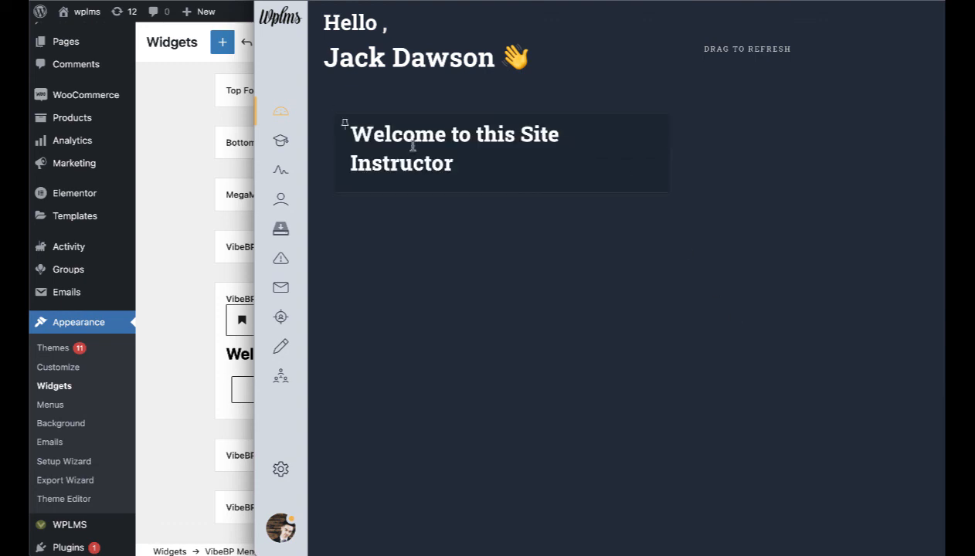
{"action": "left_click", "coordinate": [217, 374]}
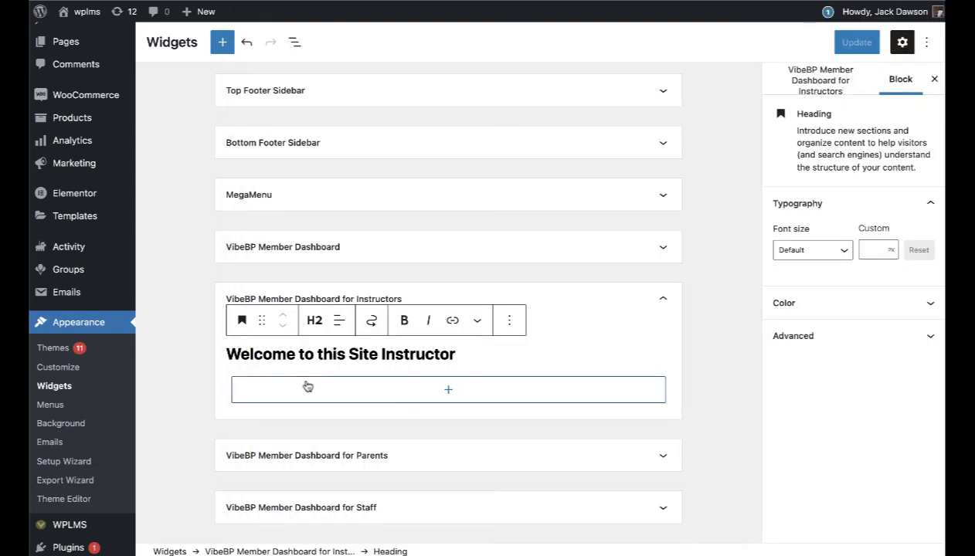
{"action": "key", "text": "super+grave"}
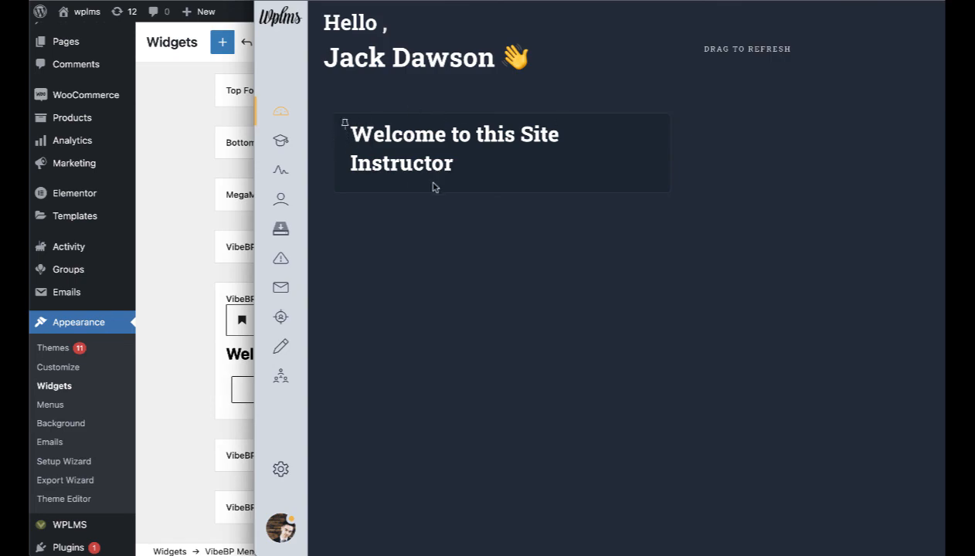
{"action": "left_click", "coordinate": [172, 402]}
{"action": "left_click", "coordinate": [452, 385]}
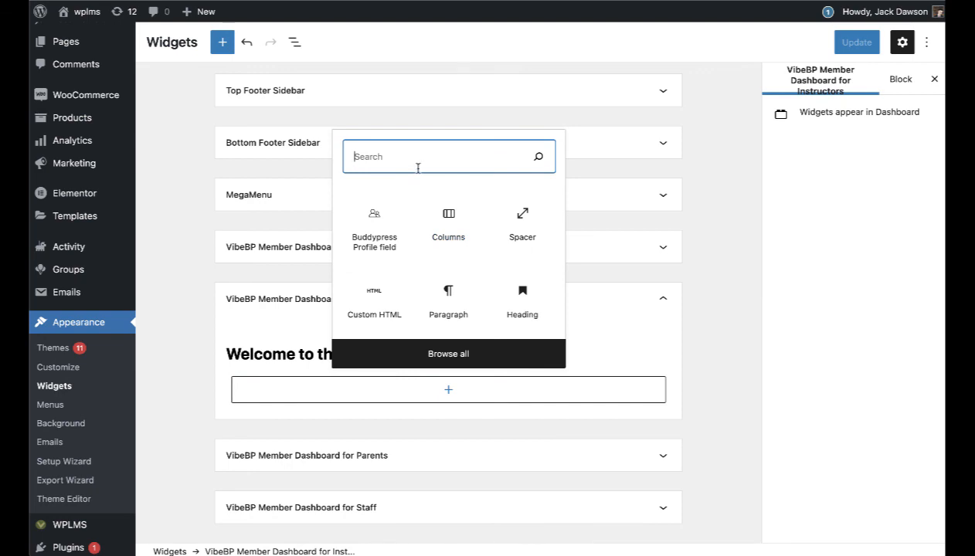
Step: Add the Instructor Simple Stats widget to the Instructors dashboard area and save
{"action": "type", "text": "dashboard"}
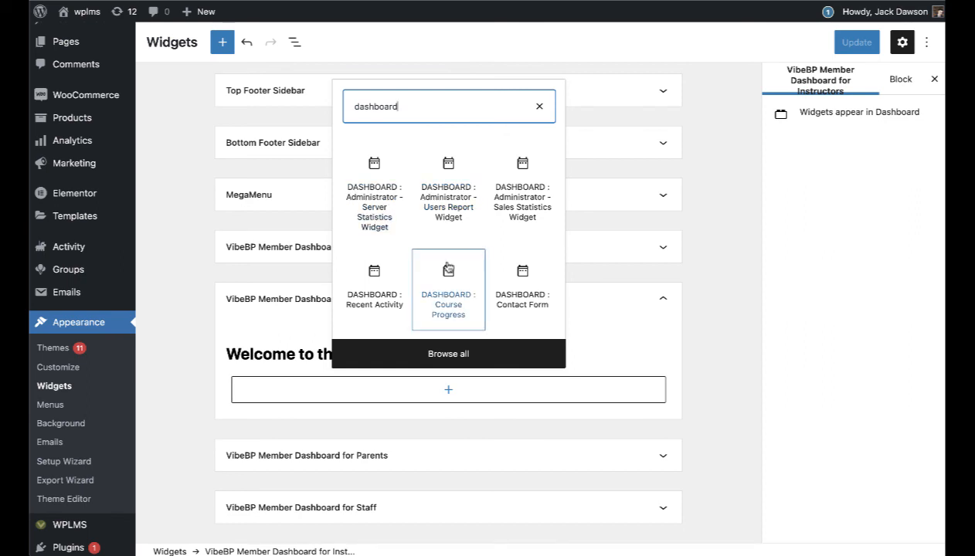
{"action": "left_click", "coordinate": [448, 353]}
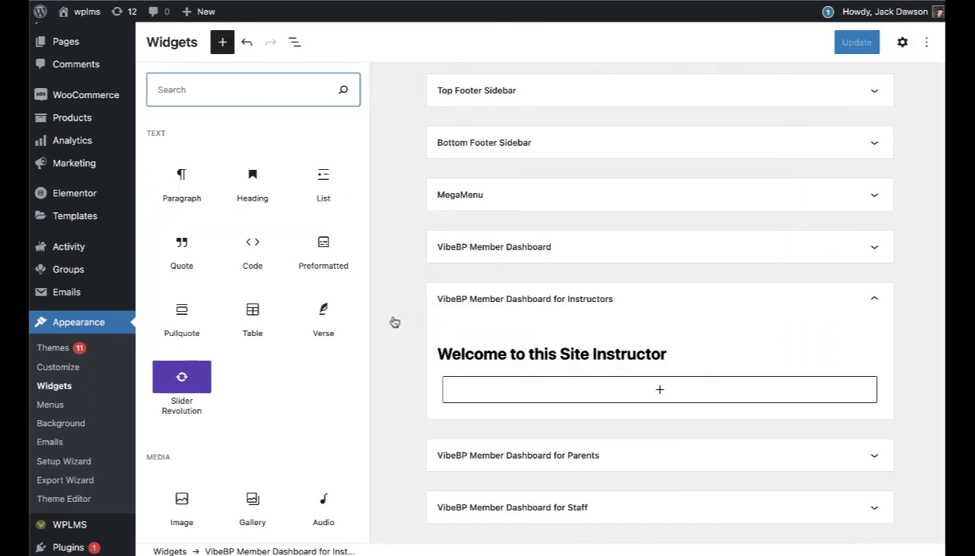
{"action": "type", "text": "dashboard"}
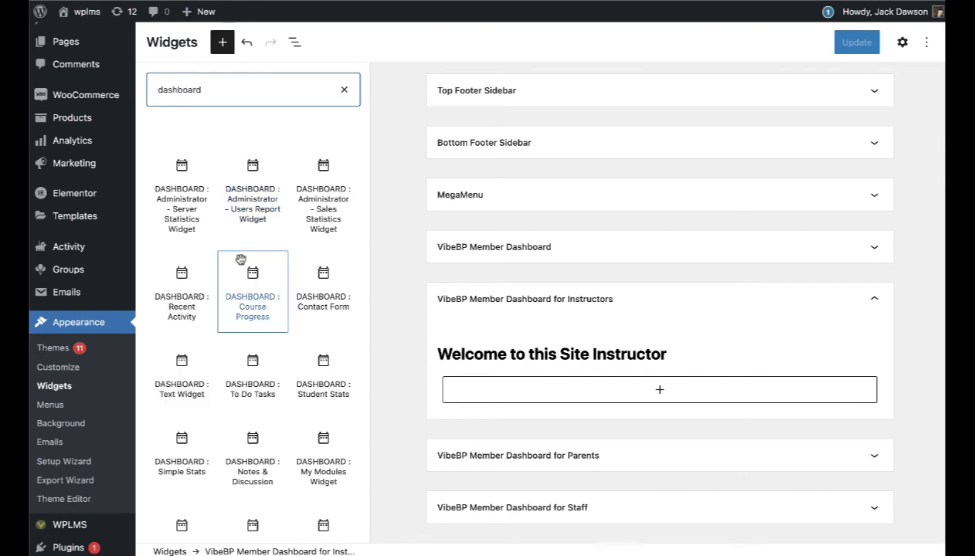
{"action": "scroll", "coordinate": [241, 260], "scroll_direction": "down", "scroll_amount": 3}
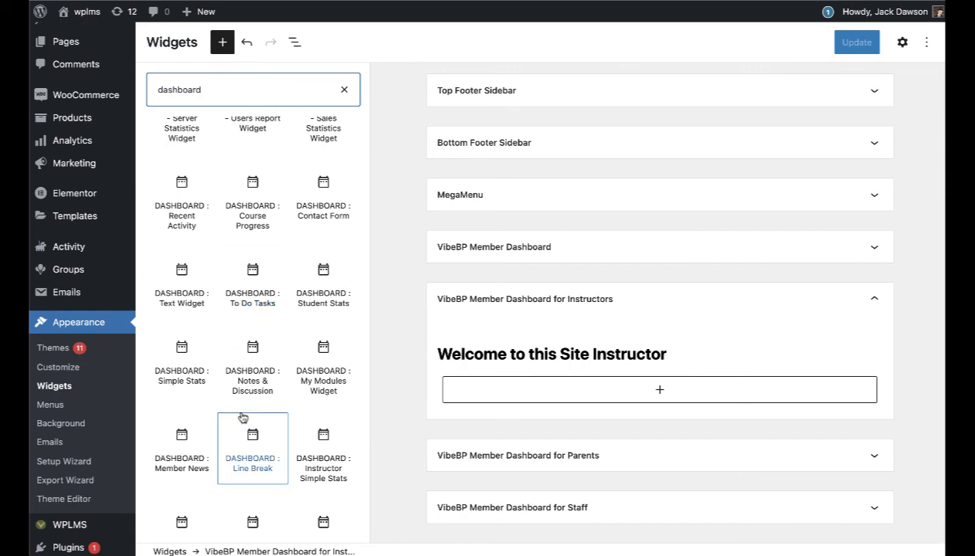
{"action": "left_click", "coordinate": [323, 463]}
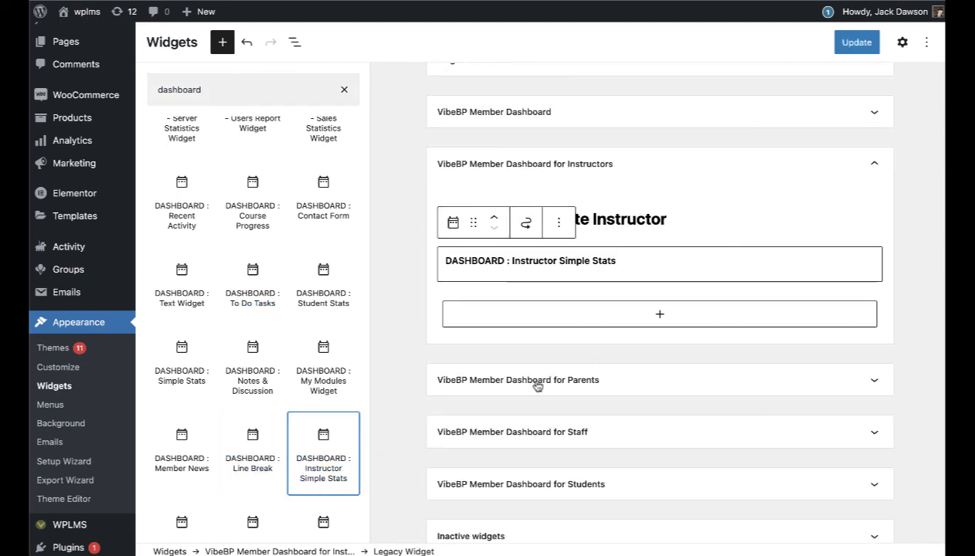
{"action": "left_click", "coordinate": [856, 42]}
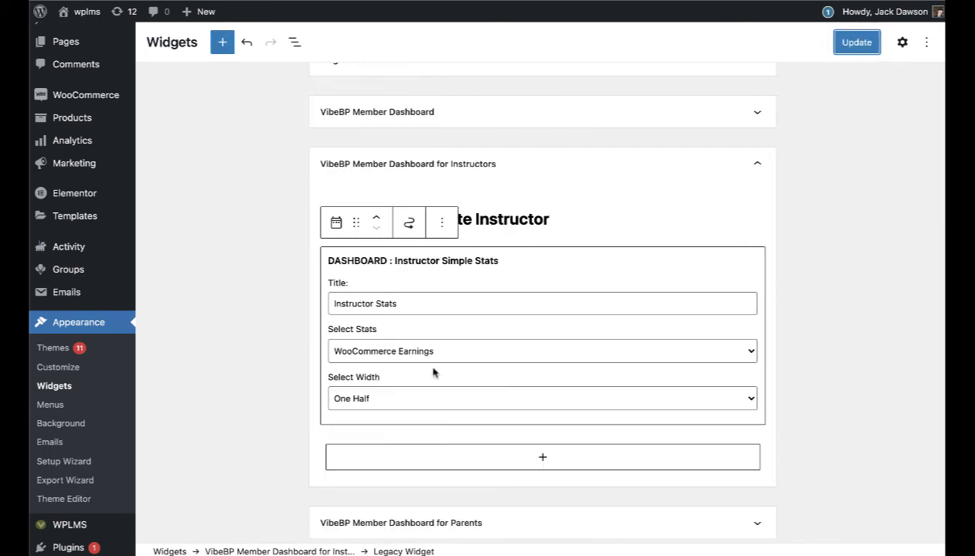
{"action": "left_click", "coordinate": [557, 456]}
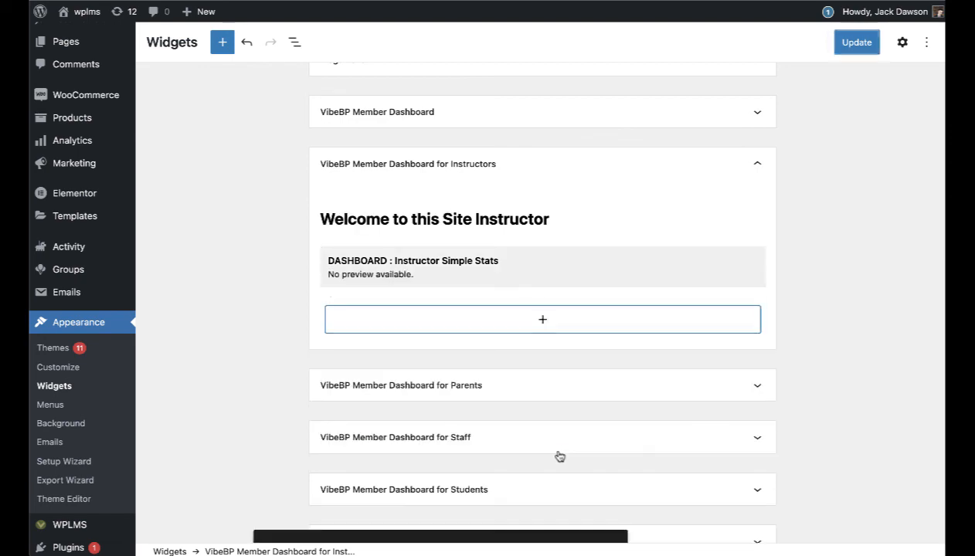
Step: Add a DASHBOARD : Instructor Stats widget set to Full width and update
{"action": "left_click", "coordinate": [540, 322]}
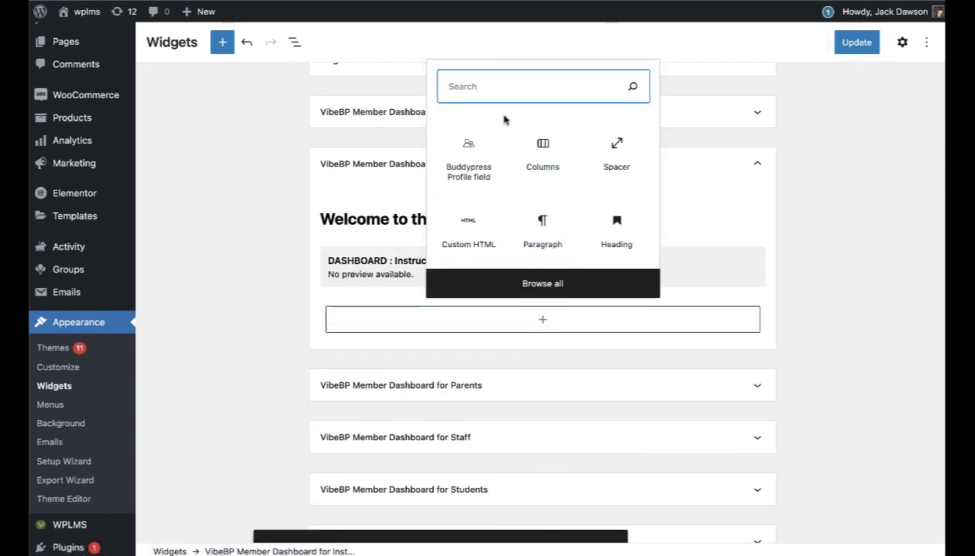
{"action": "type", "text": "dashboard"}
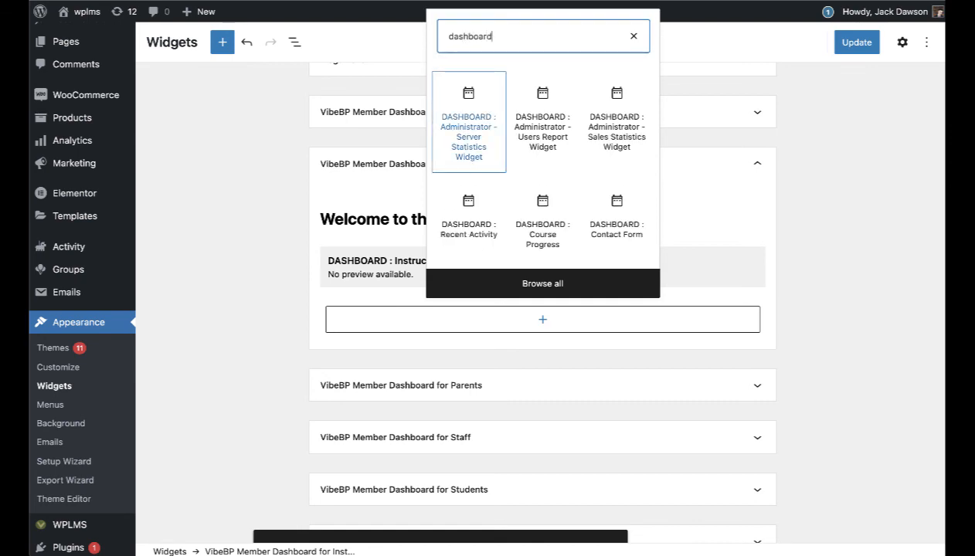
{"action": "left_click", "coordinate": [543, 285]}
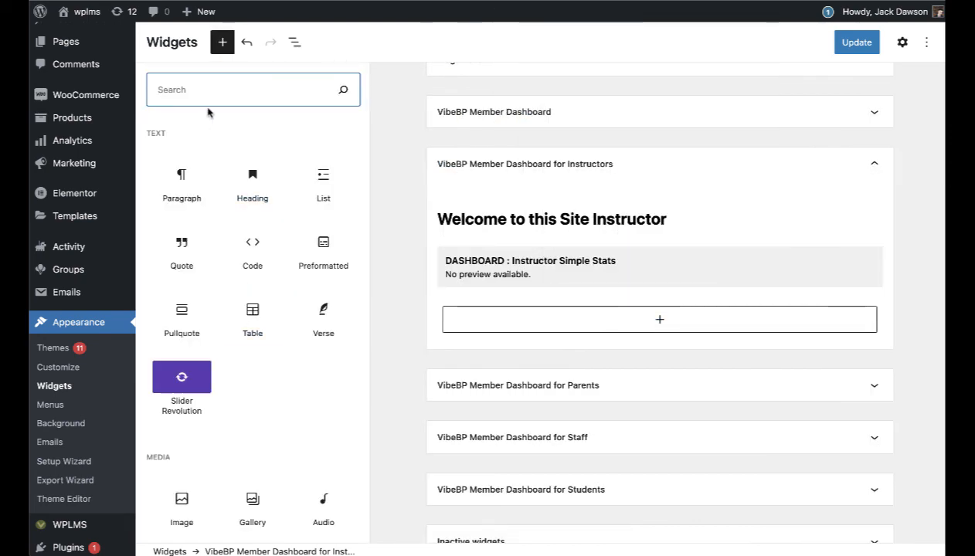
{"action": "type", "text": "dashboard"}
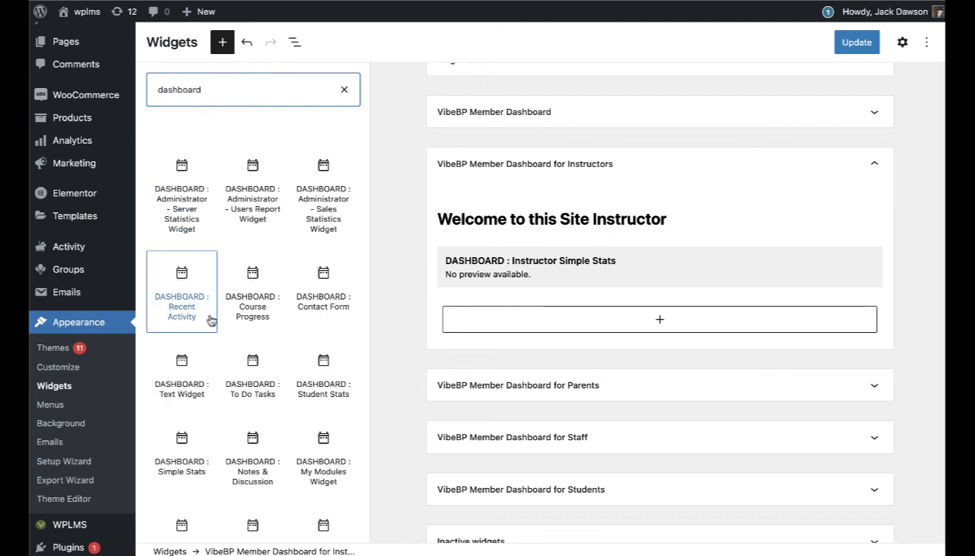
{"action": "scroll", "coordinate": [250, 337], "scroll_direction": "down", "scroll_amount": 5}
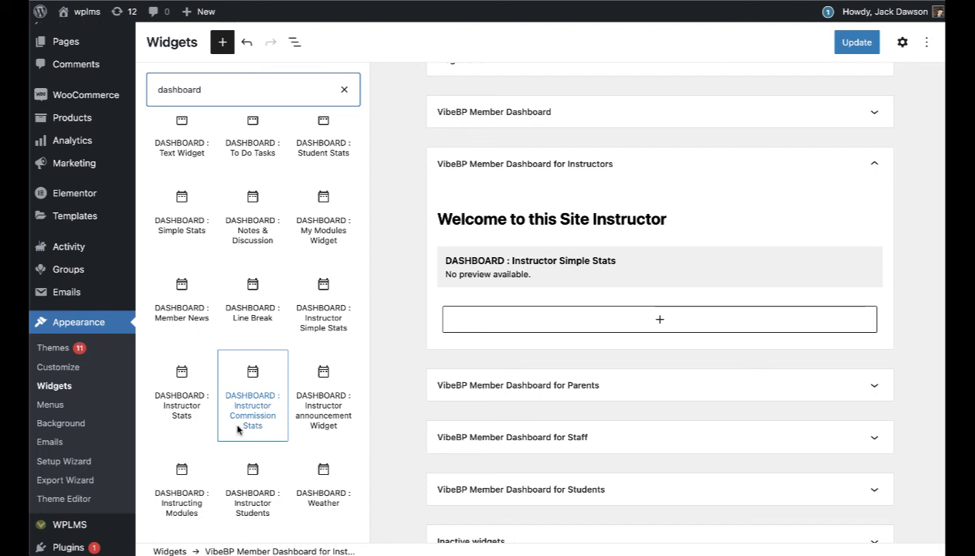
{"action": "left_click", "coordinate": [190, 408]}
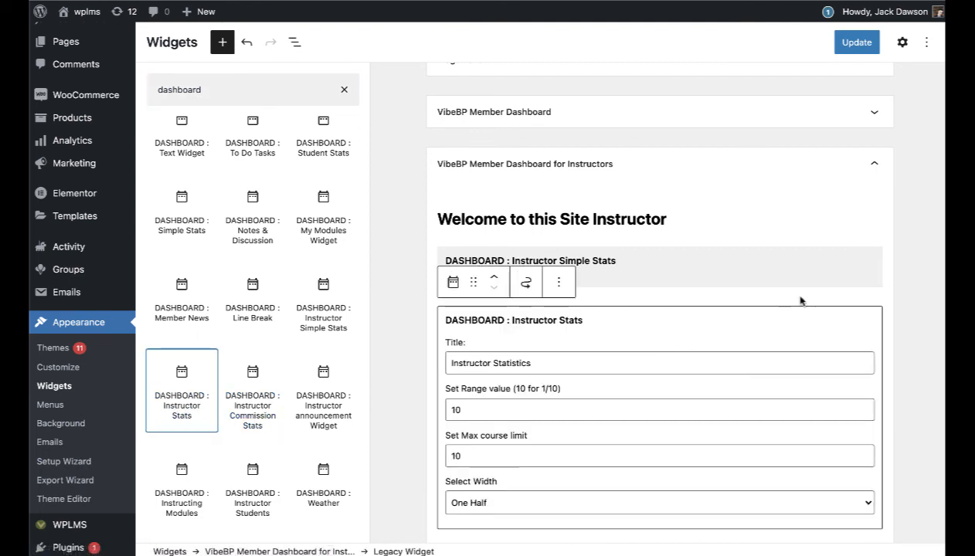
{"action": "left_click", "coordinate": [810, 499]}
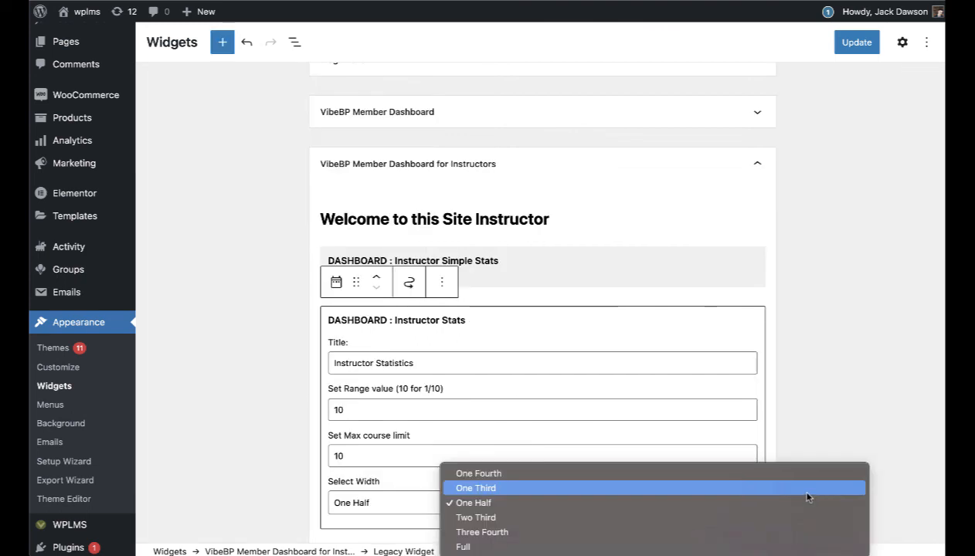
{"action": "left_click", "coordinate": [840, 385]}
{"action": "scroll", "coordinate": [840, 385], "scroll_direction": "down", "scroll_amount": 2}
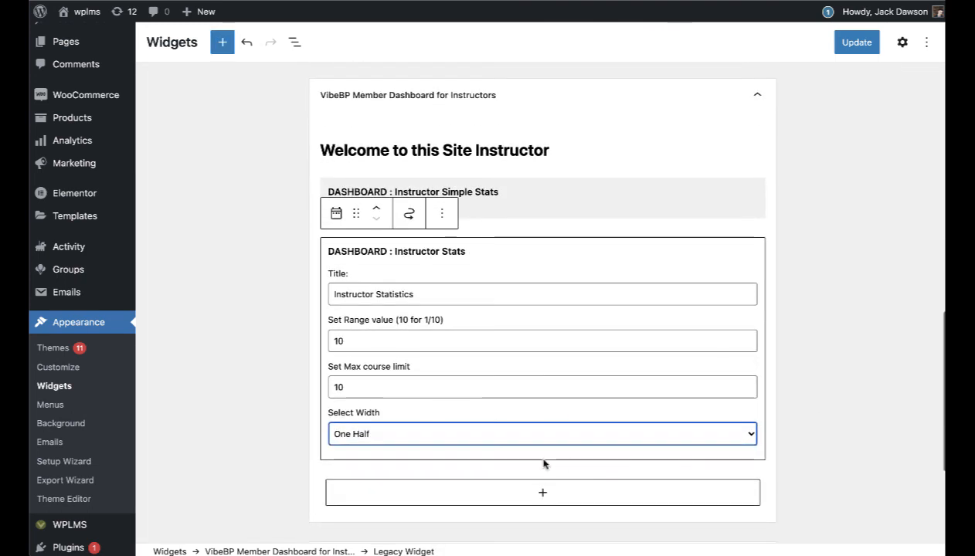
{"action": "left_click", "coordinate": [365, 434]}
{"action": "left_click", "coordinate": [366, 448]}
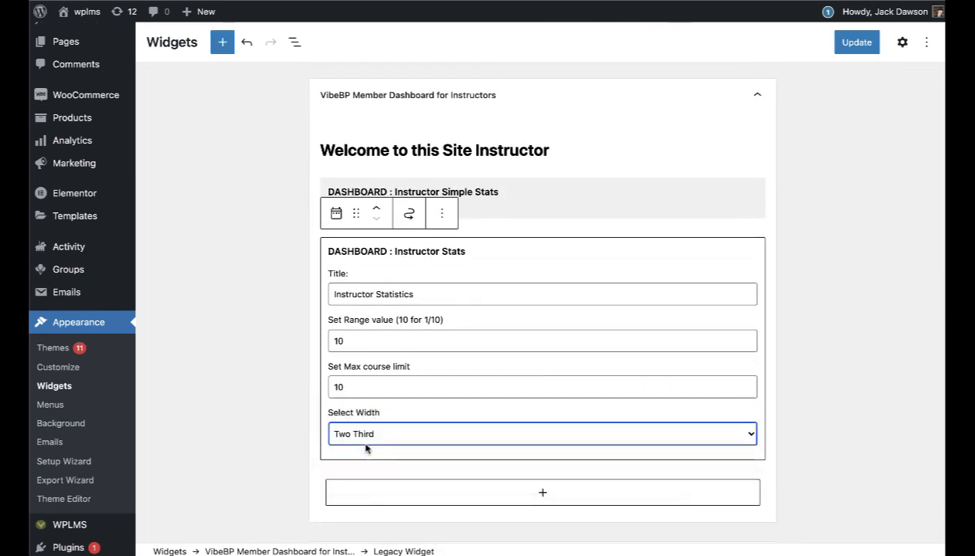
{"action": "left_click", "coordinate": [366, 442]}
{"action": "left_click", "coordinate": [349, 464]}
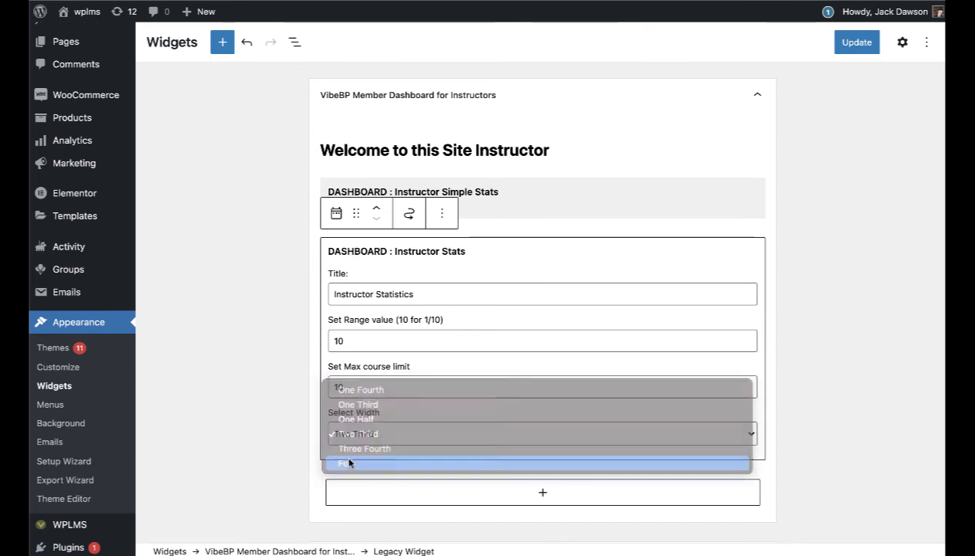
{"action": "left_click", "coordinate": [859, 43]}
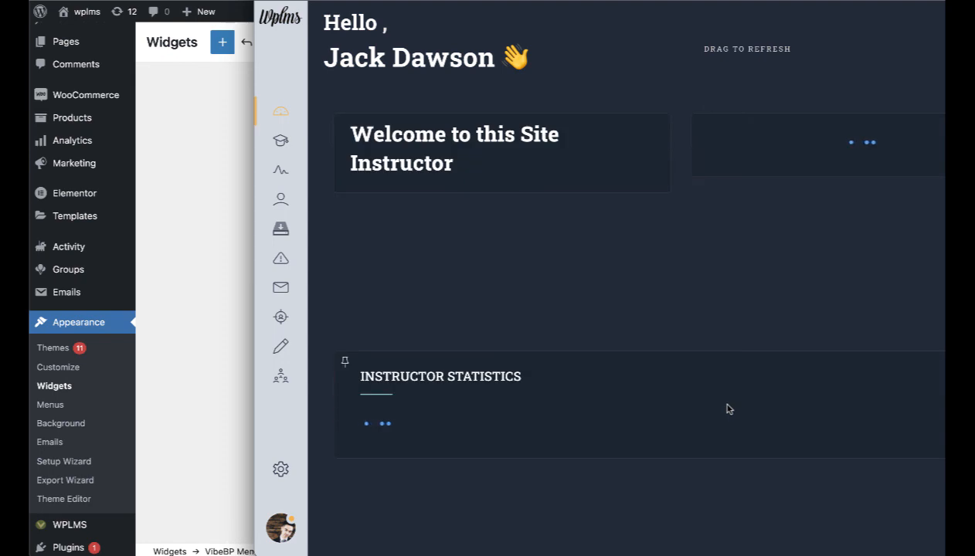
Step: View Instructor Statistics for each course, from Software training reloaded to Data mining, in the iPhone preview
{"action": "scroll", "coordinate": [652, 246], "scroll_direction": "down", "scroll_amount": 3}
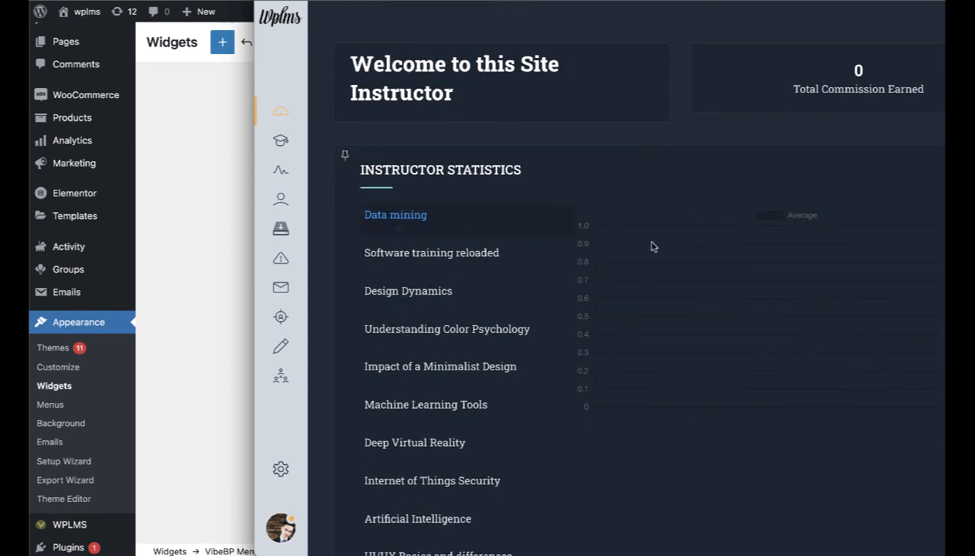
{"action": "left_click", "coordinate": [466, 205]}
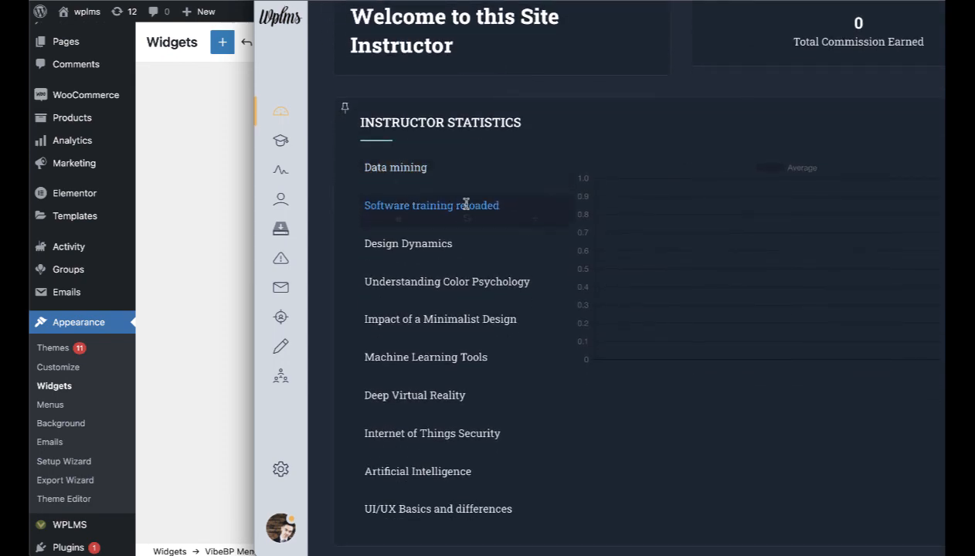
{"action": "left_click", "coordinate": [423, 242]}
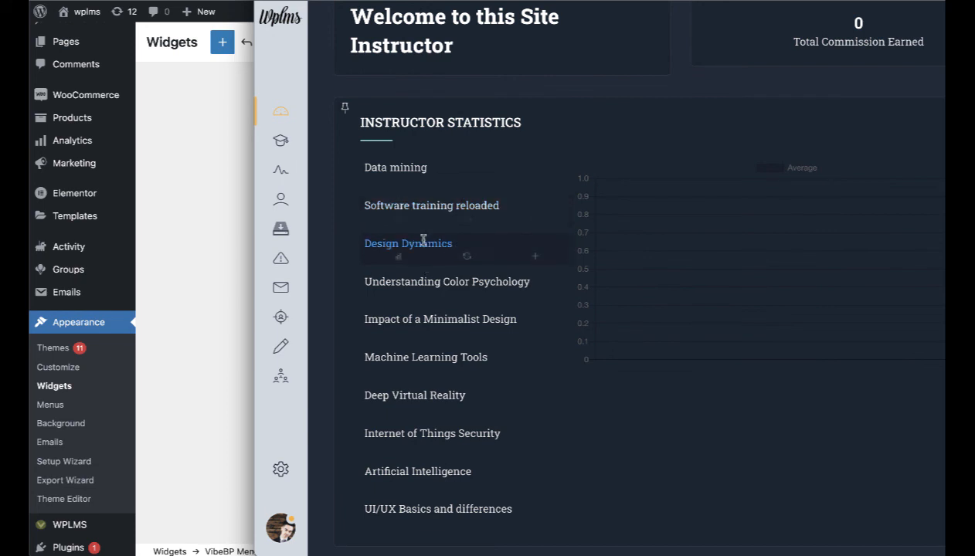
{"action": "left_click", "coordinate": [435, 281]}
{"action": "left_click", "coordinate": [448, 323]}
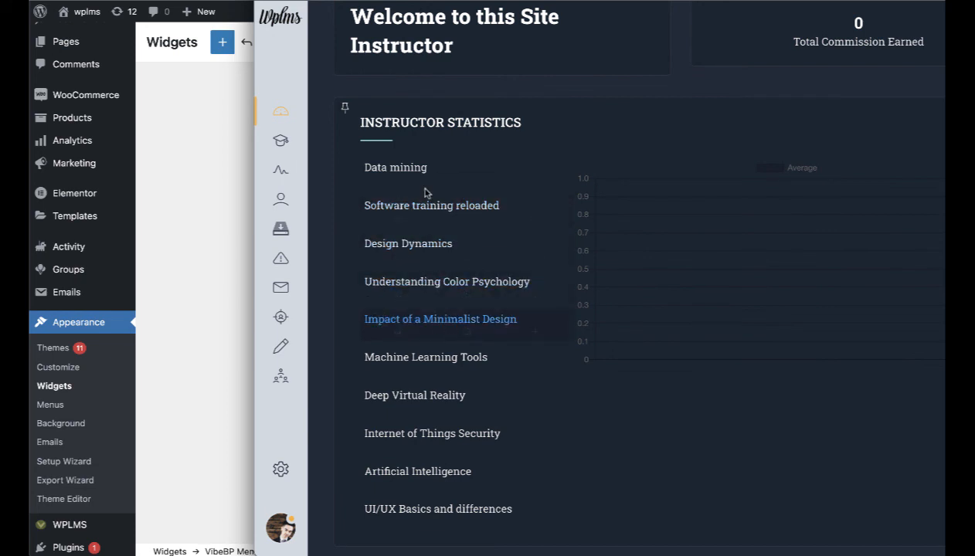
{"action": "left_click", "coordinate": [401, 170]}
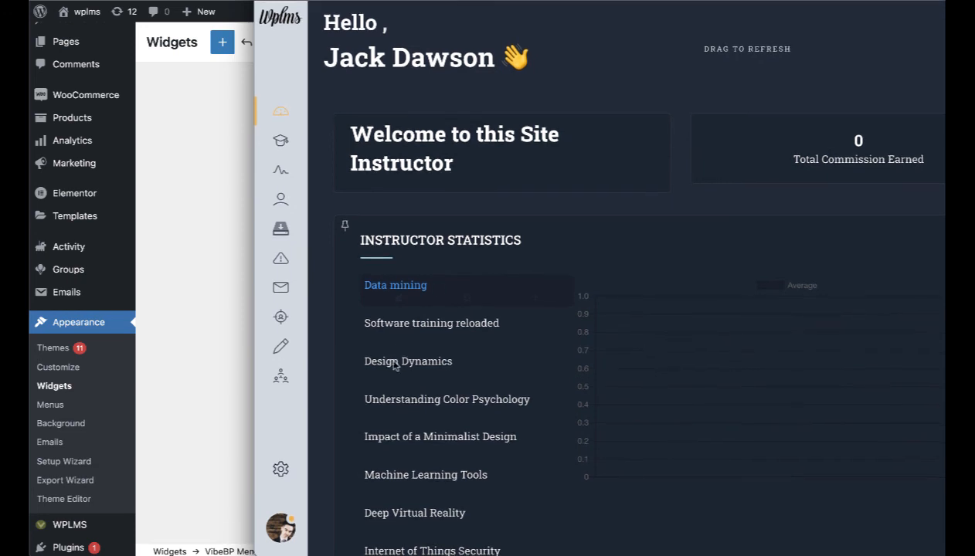
{"action": "scroll", "coordinate": [661, 395], "scroll_direction": "down", "scroll_amount": 3}
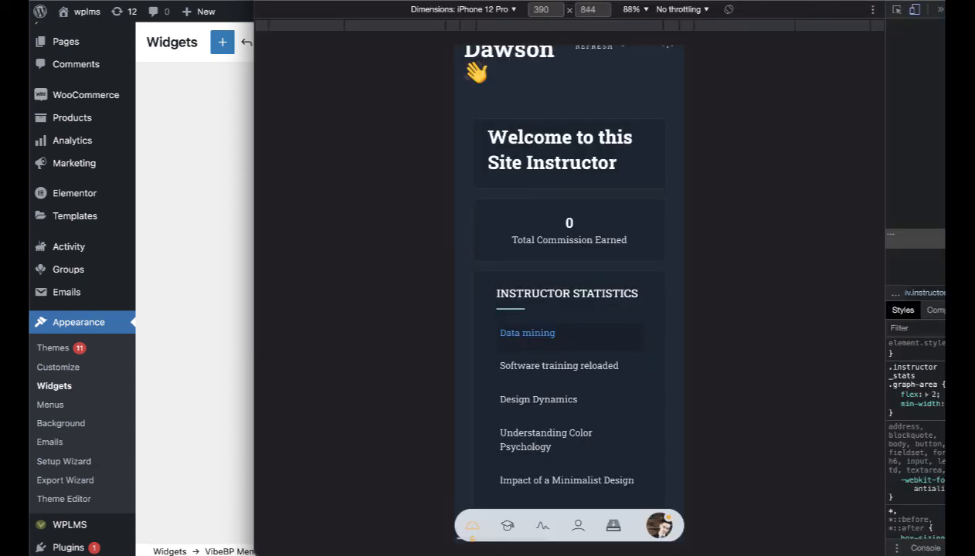
{"action": "left_click_drag", "start_coordinate": [886, 309], "coordinate": [974, 309]}
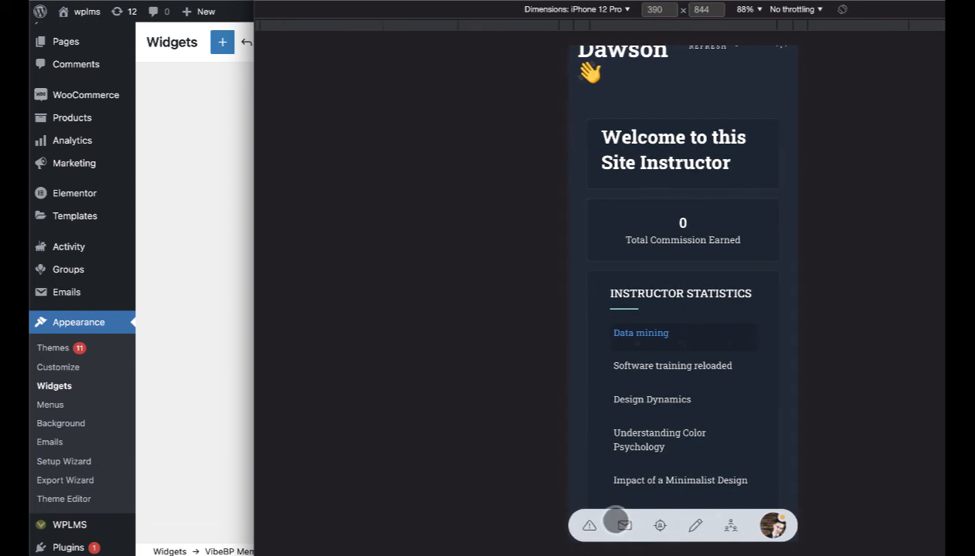
{"action": "left_click", "coordinate": [618, 523]}
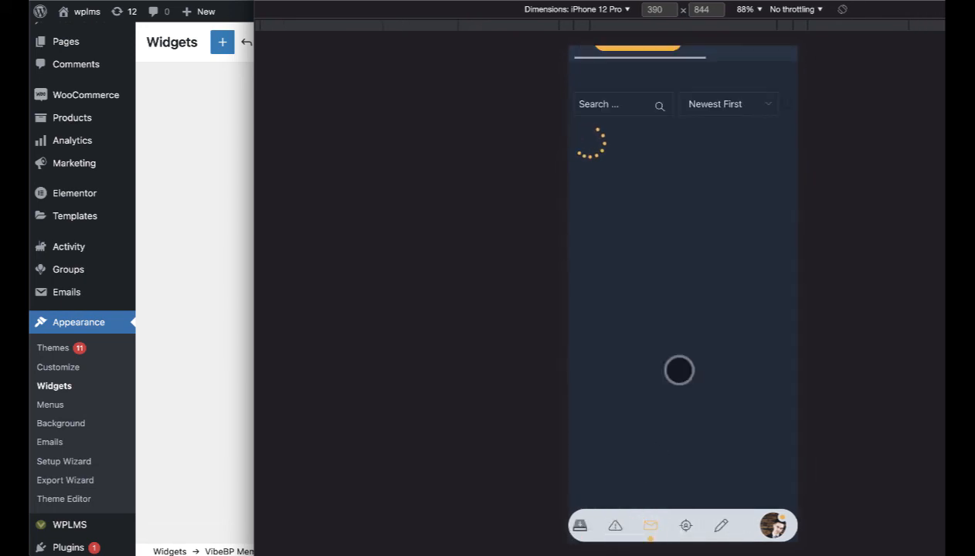
{"action": "scroll", "coordinate": [702, 280], "scroll_direction": "up", "scroll_amount": 2}
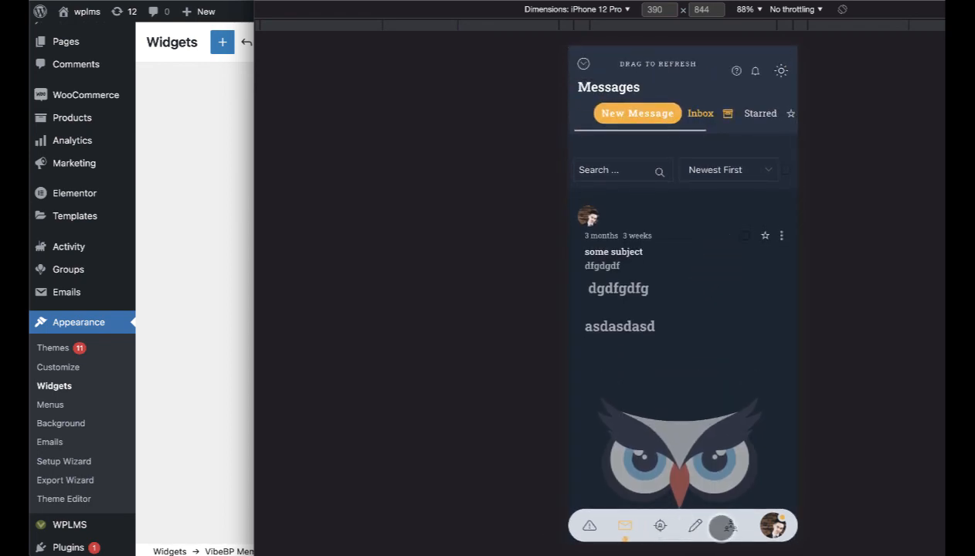
{"action": "left_click", "coordinate": [723, 526]}
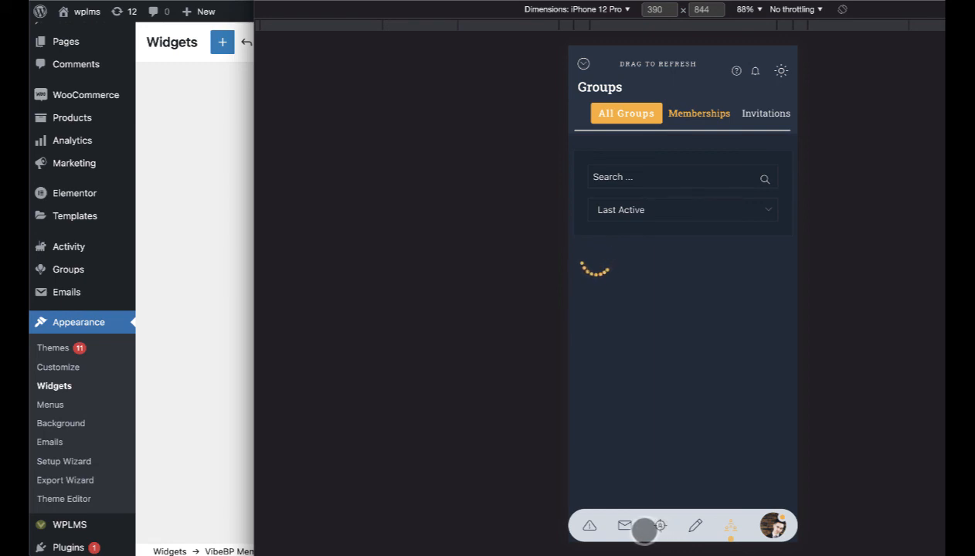
{"action": "left_click_drag", "start_coordinate": [642, 529], "coordinate": [793, 529]}
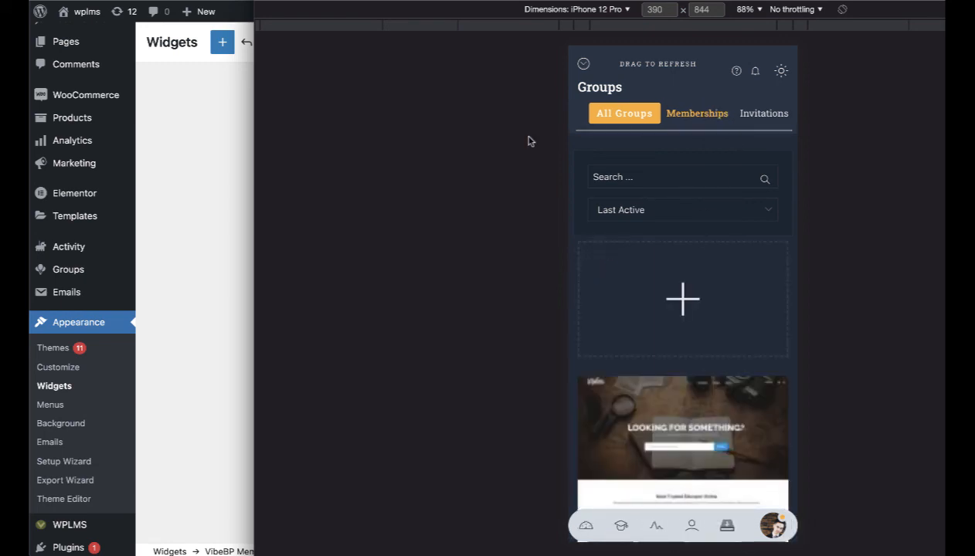
{"action": "left_click", "coordinate": [760, 114]}
{"action": "left_click", "coordinate": [760, 115]}
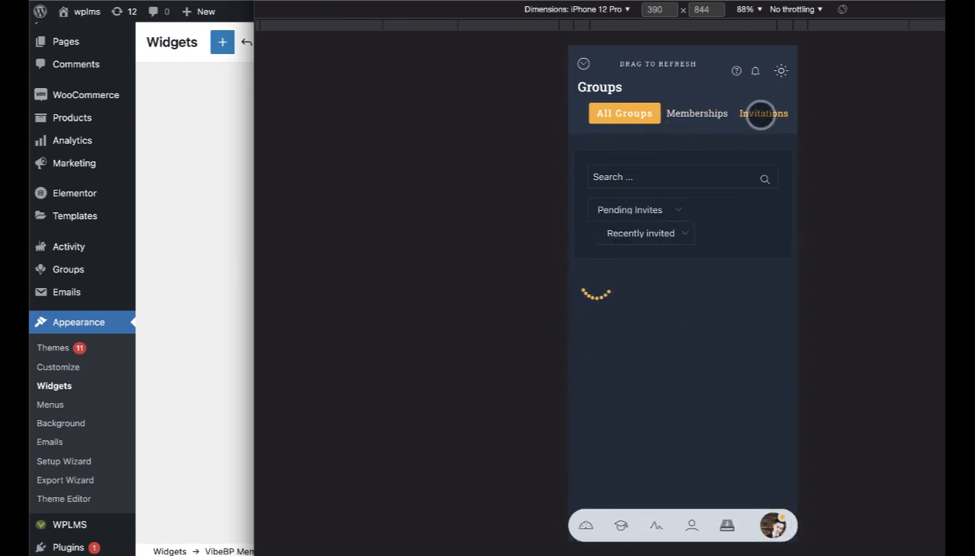
{"action": "left_click", "coordinate": [583, 526]}
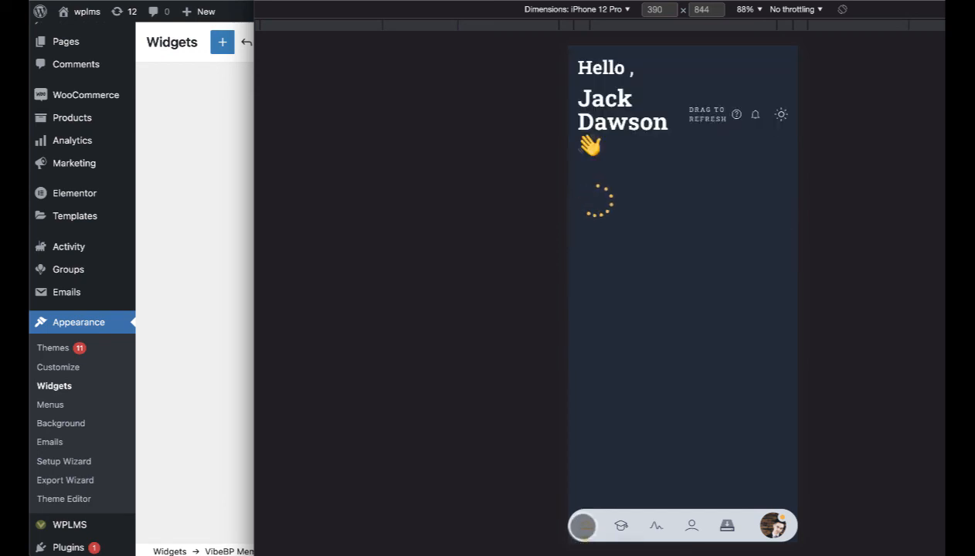